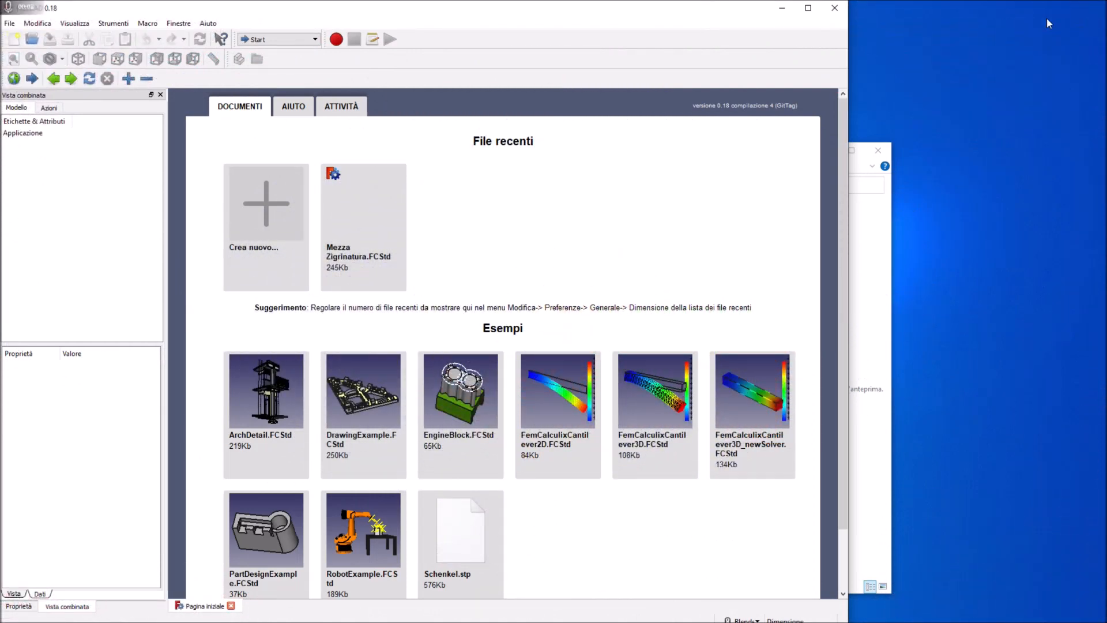
# Step: Open Assembly Cylinder Piping Entry.pdf from the Cylinder Piping Entry folder, examine the assembly drawing, and close it
pyautogui.click(875, 313)
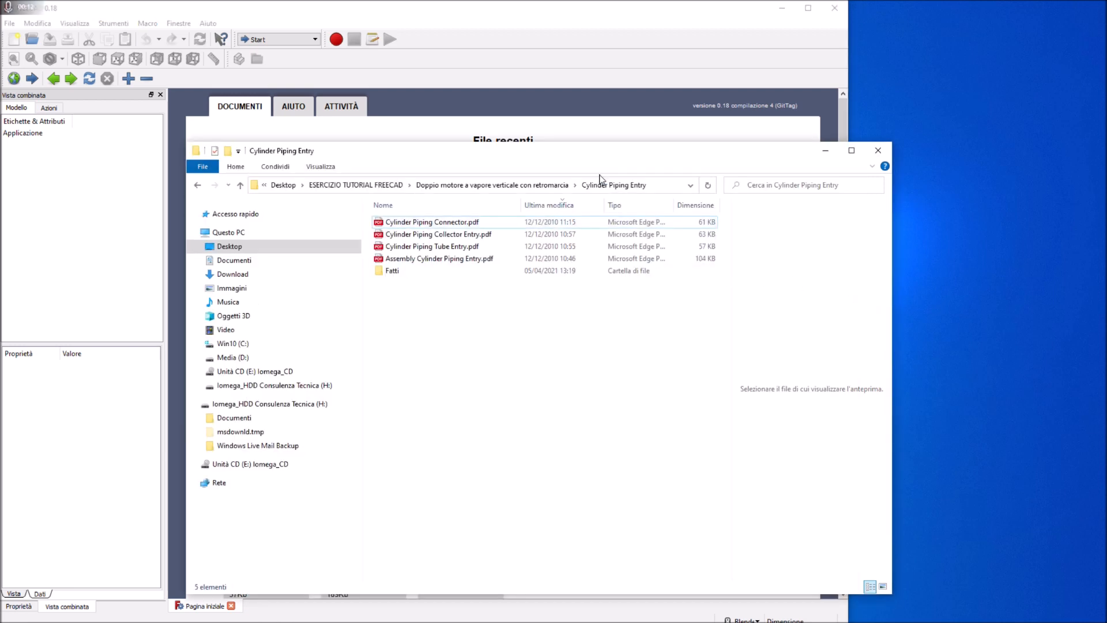
pyautogui.doubleClick(494, 259)
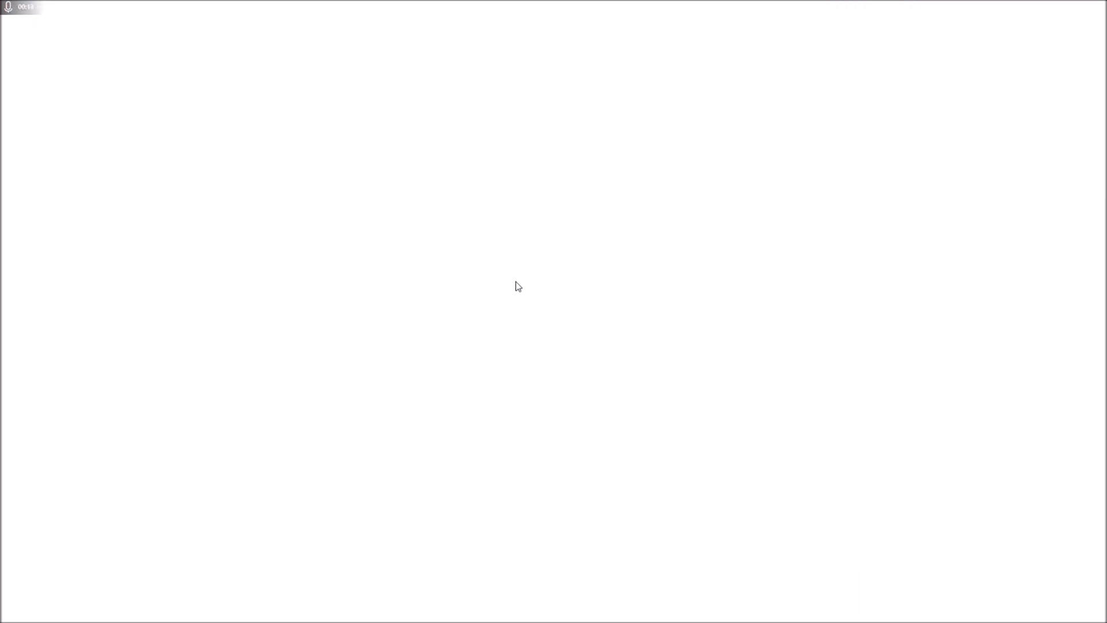
pyautogui.scroll(-4, 536, 474)
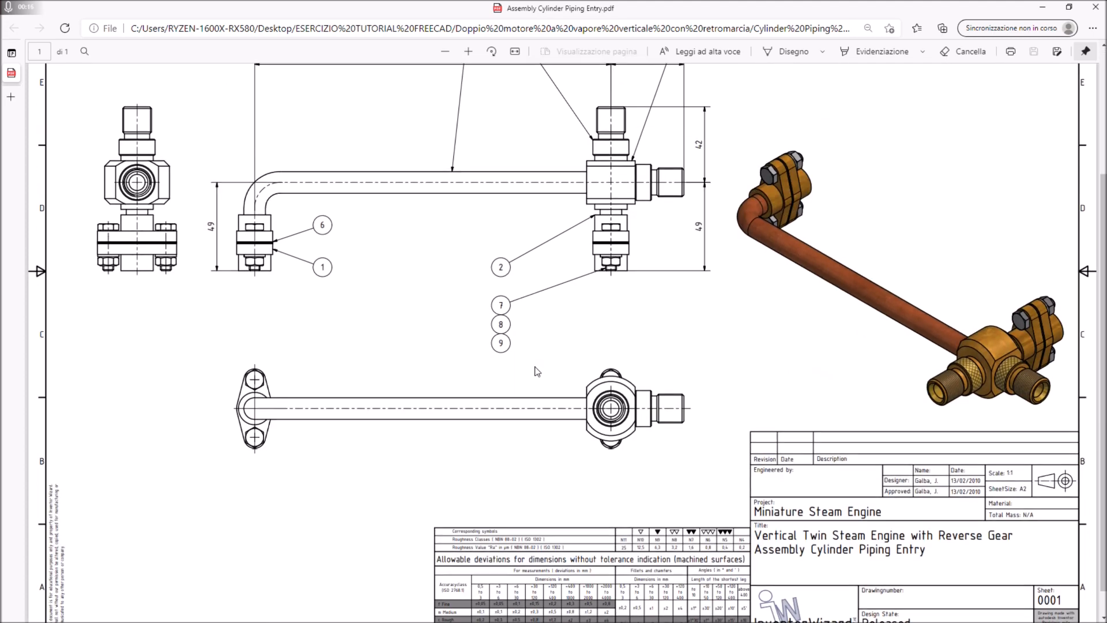
pyautogui.scroll(2, 536, 370)
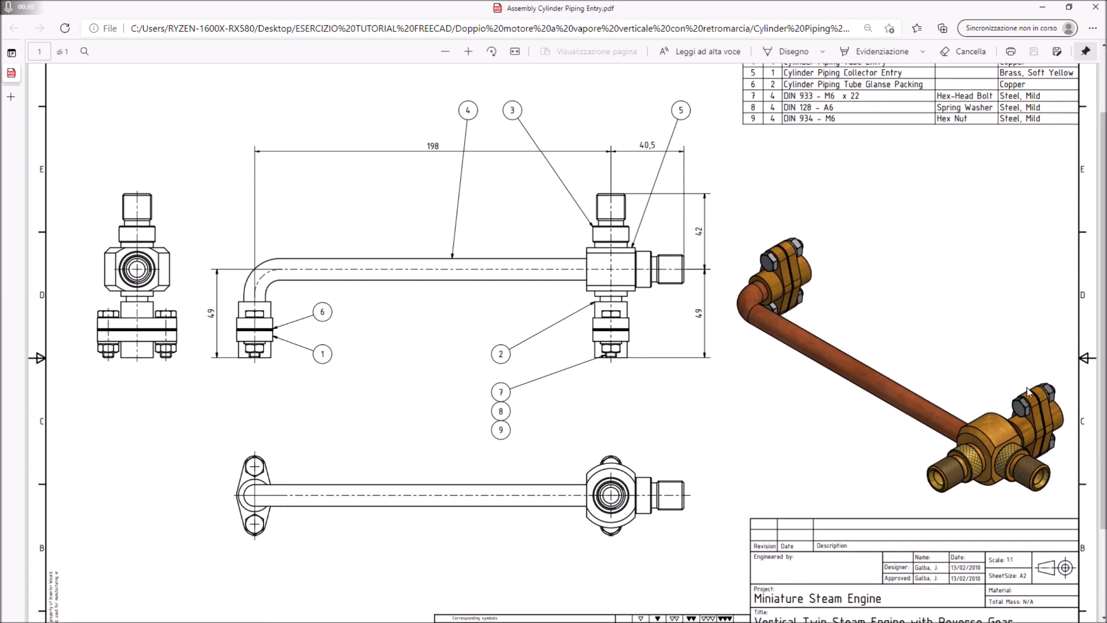
pyautogui.click(1096, 7)
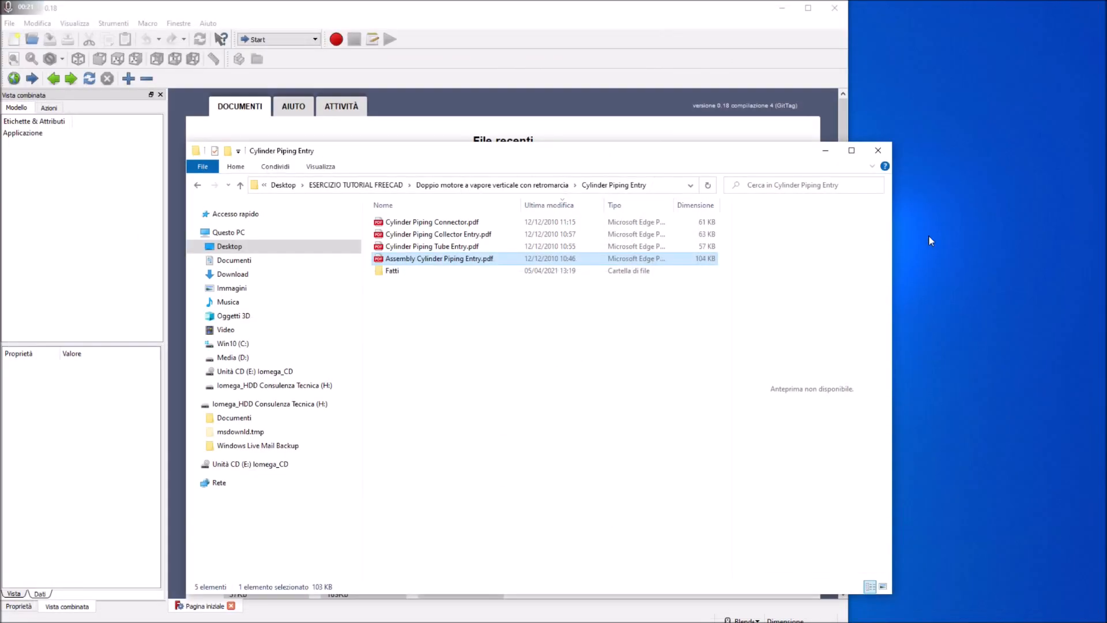
# Step: Open Cylinder Piping Connector.pdf and reduce its maximized window so FreeCAD shows beside it
pyautogui.click(451, 226)
pyautogui.doubleClick(450, 225)
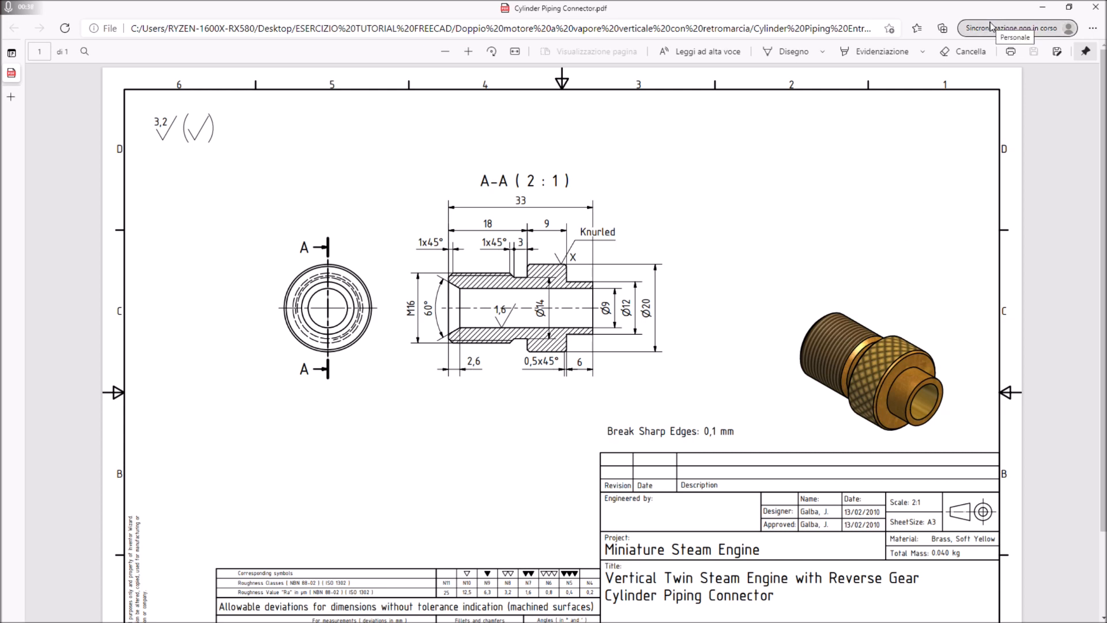
pyautogui.click(1067, 8)
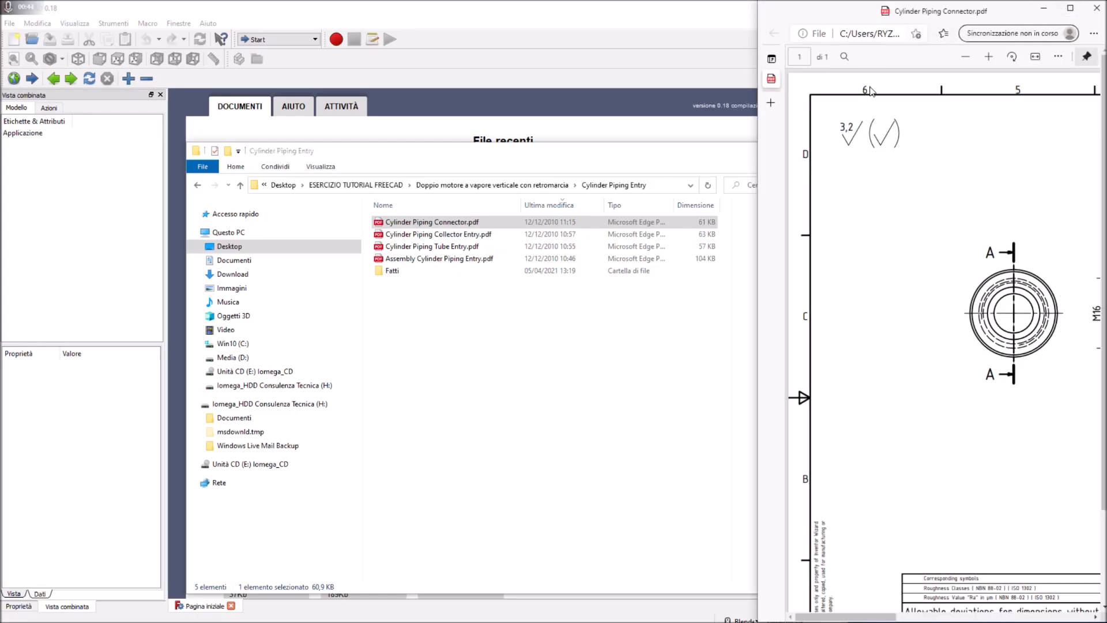
# Step: Arrange the connector drawing beside the FreeCAD window so the dimensioned A-A section is readable
pyautogui.click(967, 62)
pyautogui.click(968, 62)
pyautogui.click(968, 62)
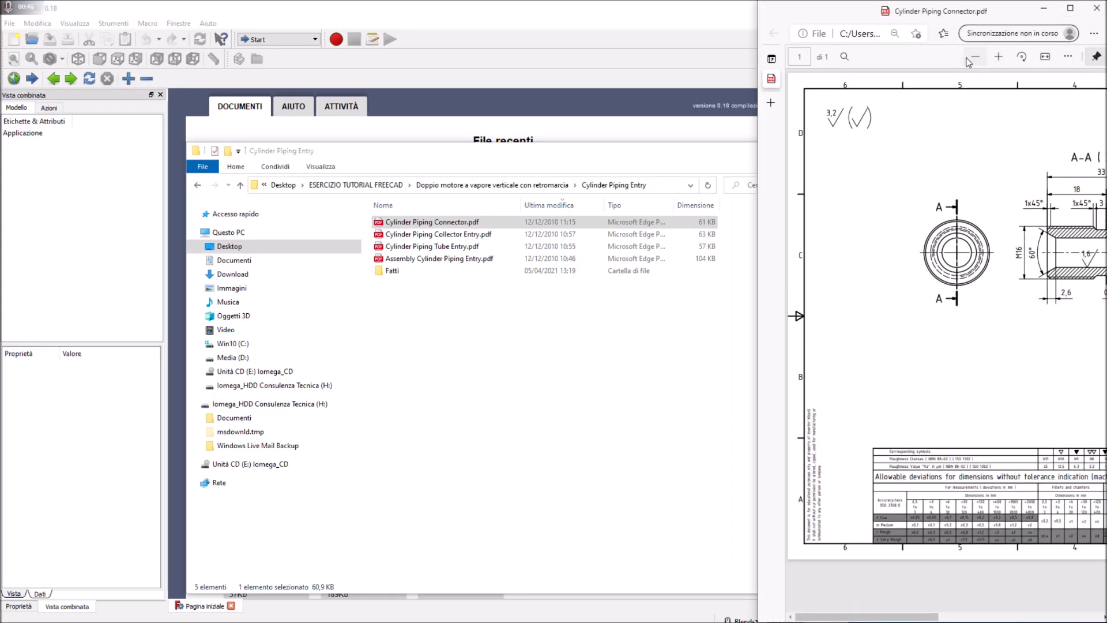
pyautogui.click(969, 62)
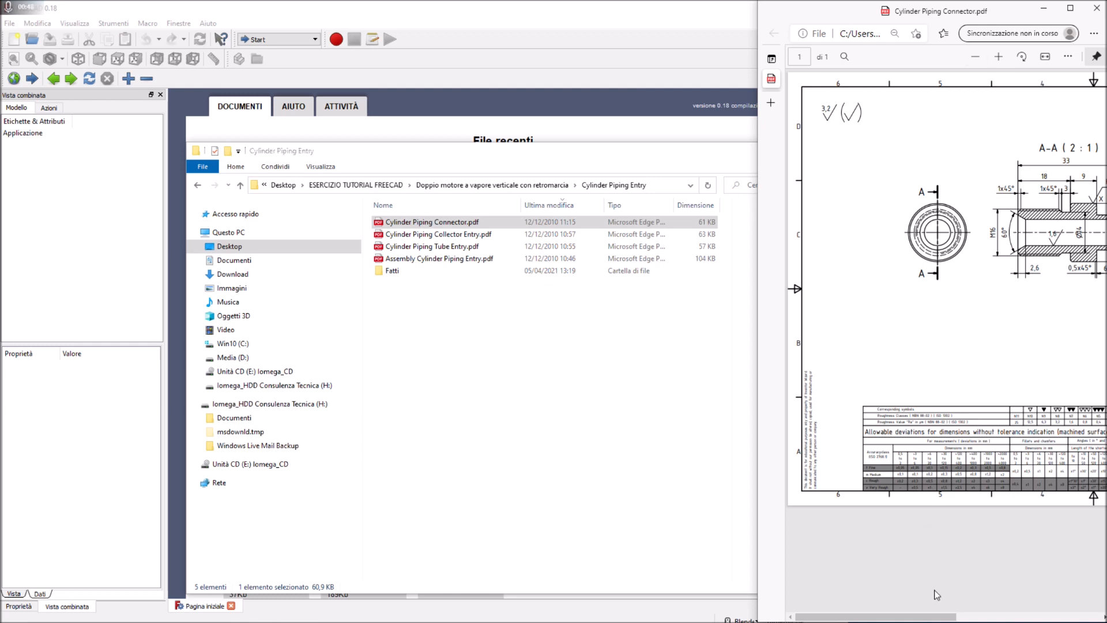
pyautogui.moveTo(930, 615); pyautogui.dragTo(997, 616)
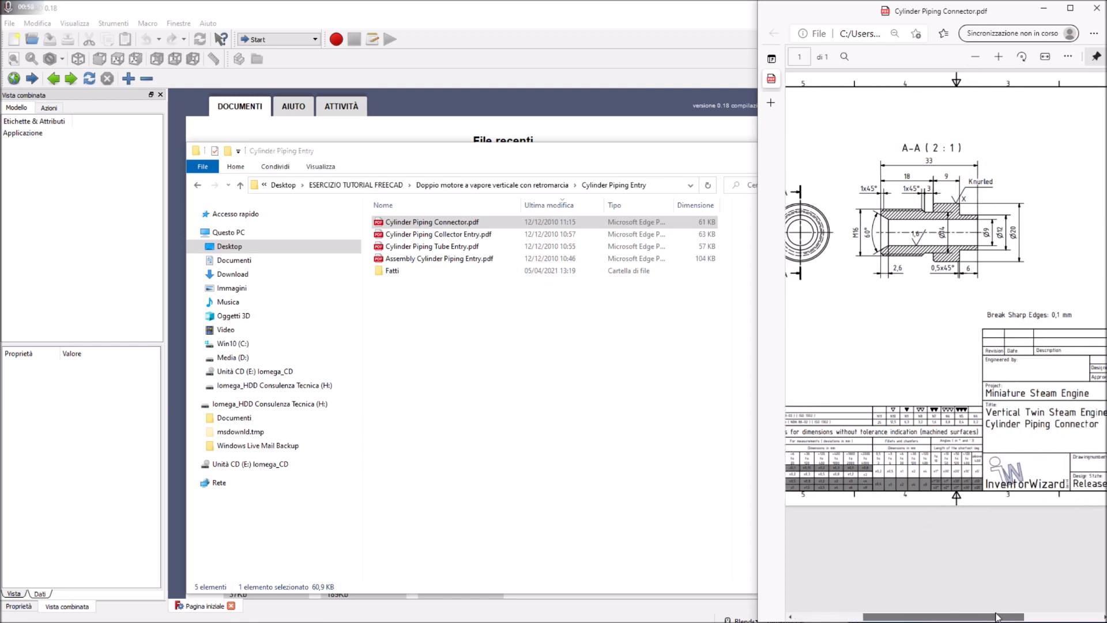
pyautogui.click(999, 57)
pyautogui.click(1001, 56)
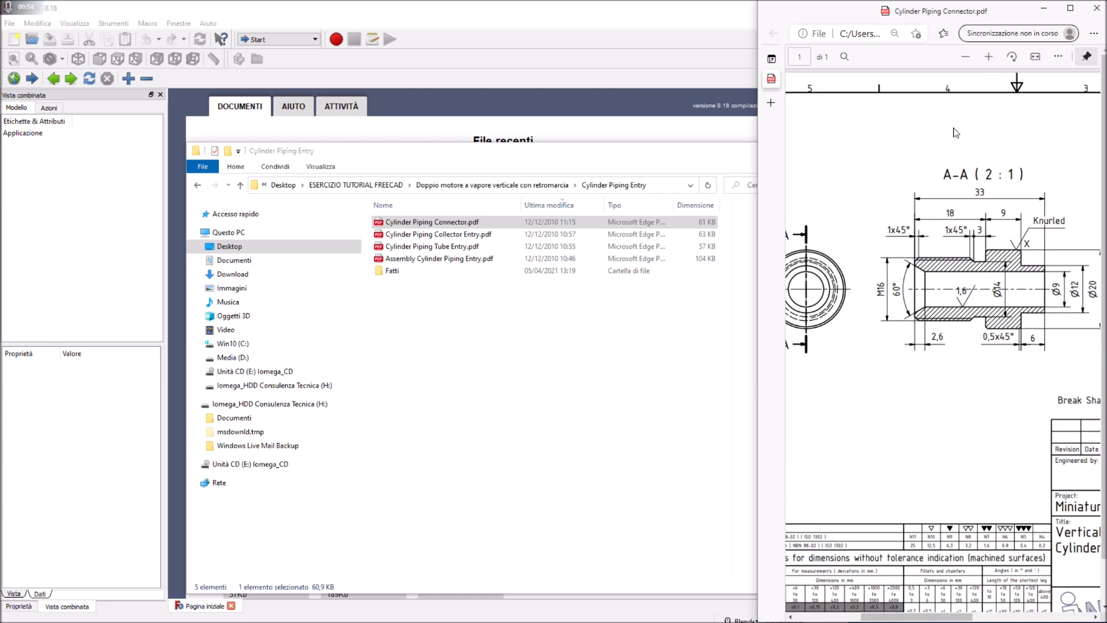
pyautogui.moveTo(905, 613); pyautogui.dragTo(1016, 586)
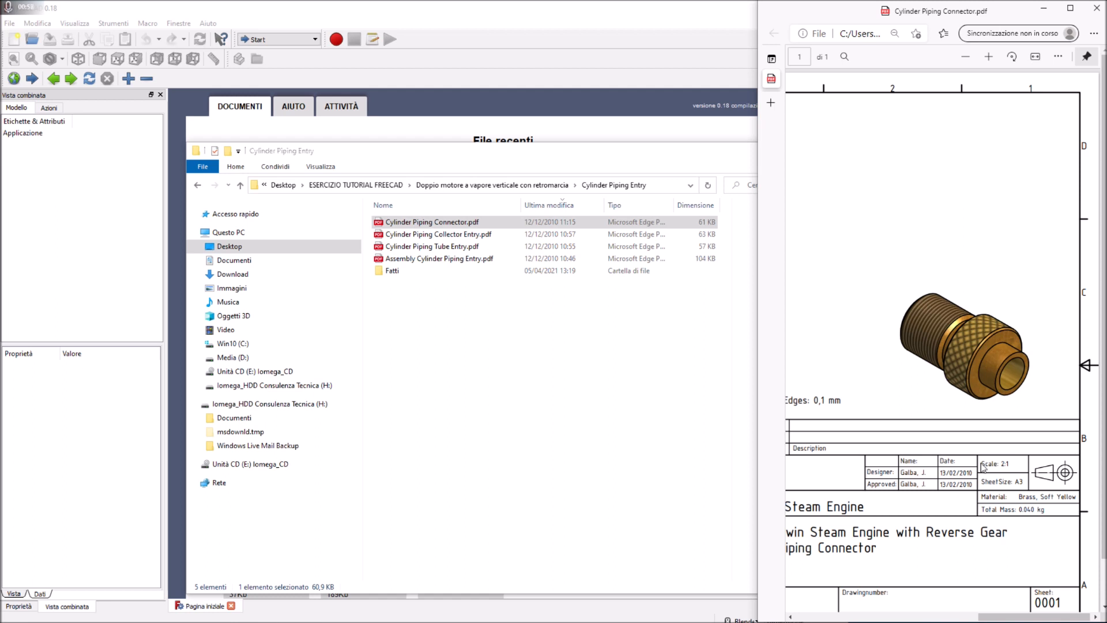
pyautogui.moveTo(1021, 617); pyautogui.dragTo(914, 617)
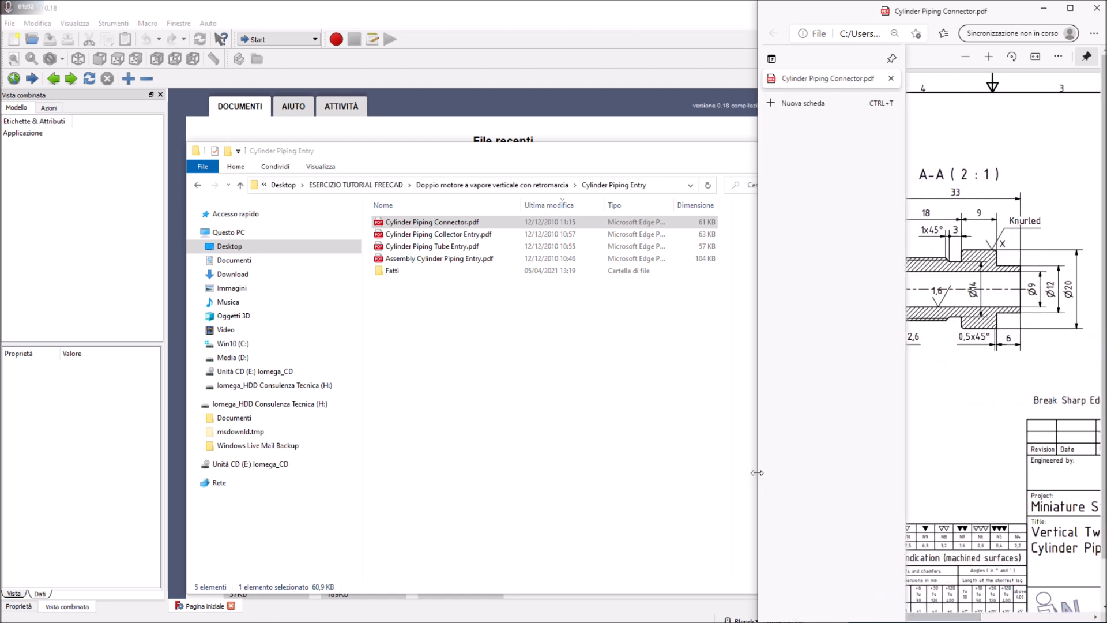
pyautogui.moveTo(818, 15); pyautogui.dragTo(881, 13)
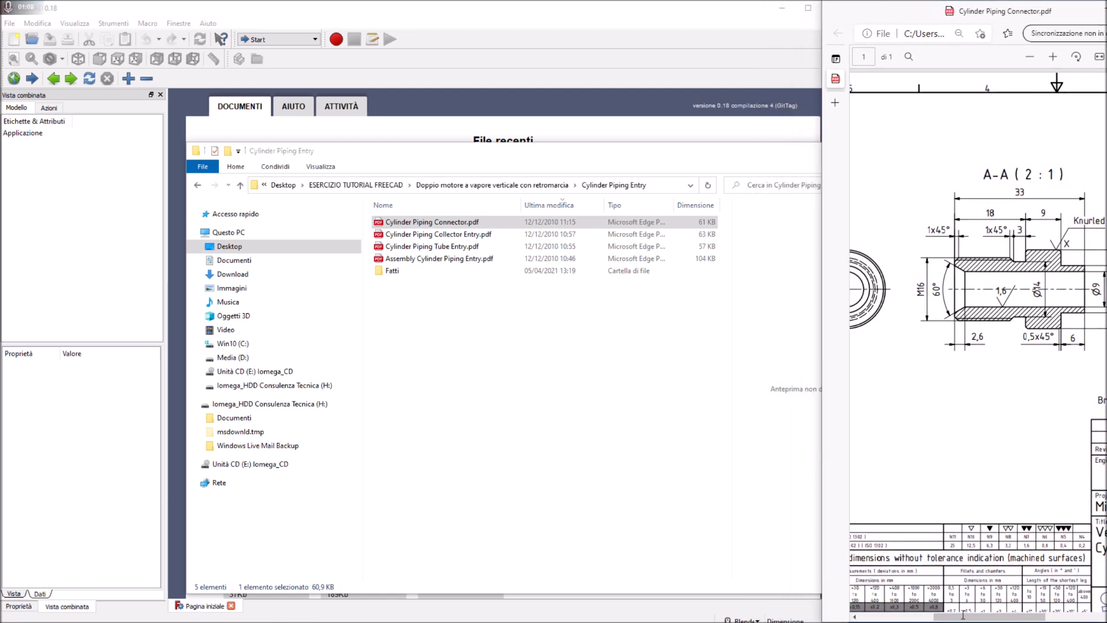
pyautogui.moveTo(978, 620); pyautogui.dragTo(1002, 619)
# Step: Copy the file name "Cylinder Piping Connector" from the PDF in the folder window and minimize that window
pyautogui.click(679, 424)
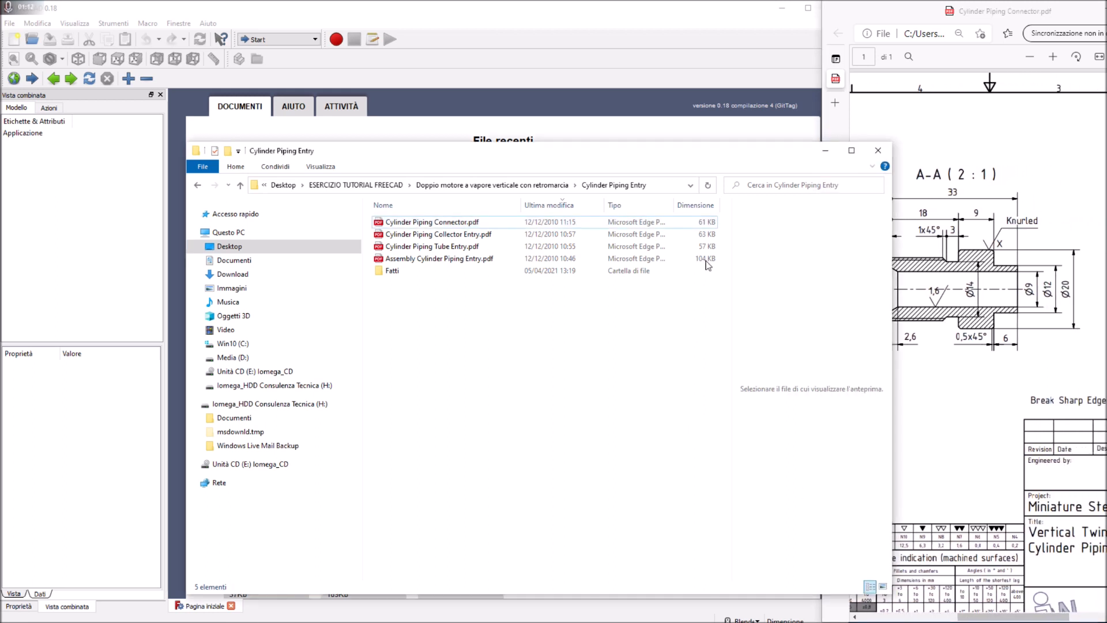
pyautogui.click(461, 223)
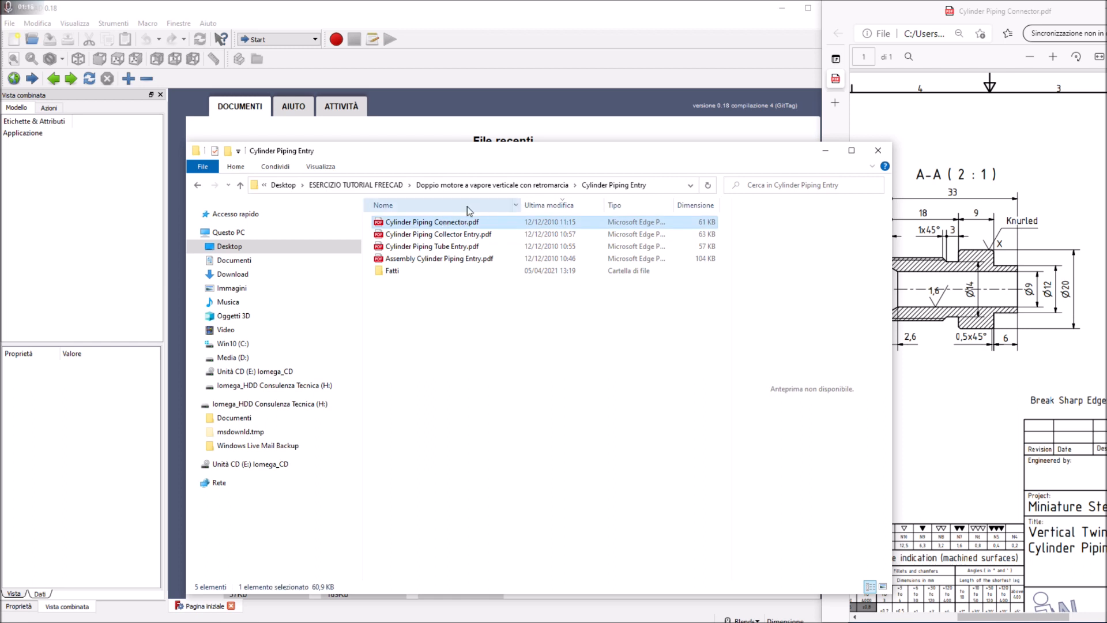
pyautogui.press('F2')
pyautogui.hotkey('ctrl', 'c')
pyautogui.rightClick(455, 222)
pyautogui.click(477, 261)
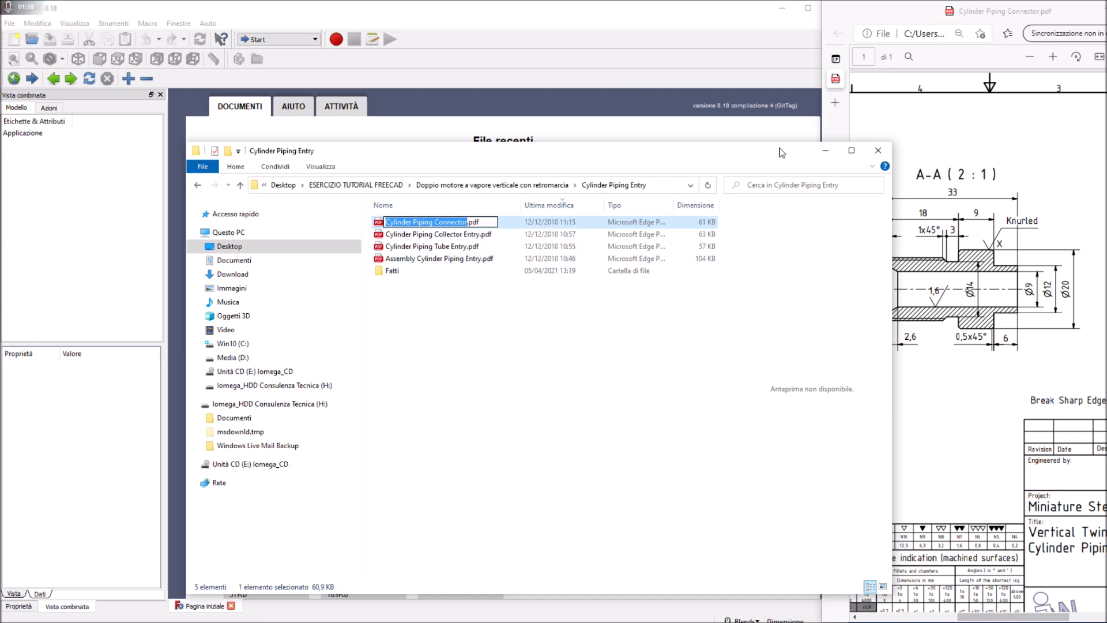
pyautogui.click(825, 150)
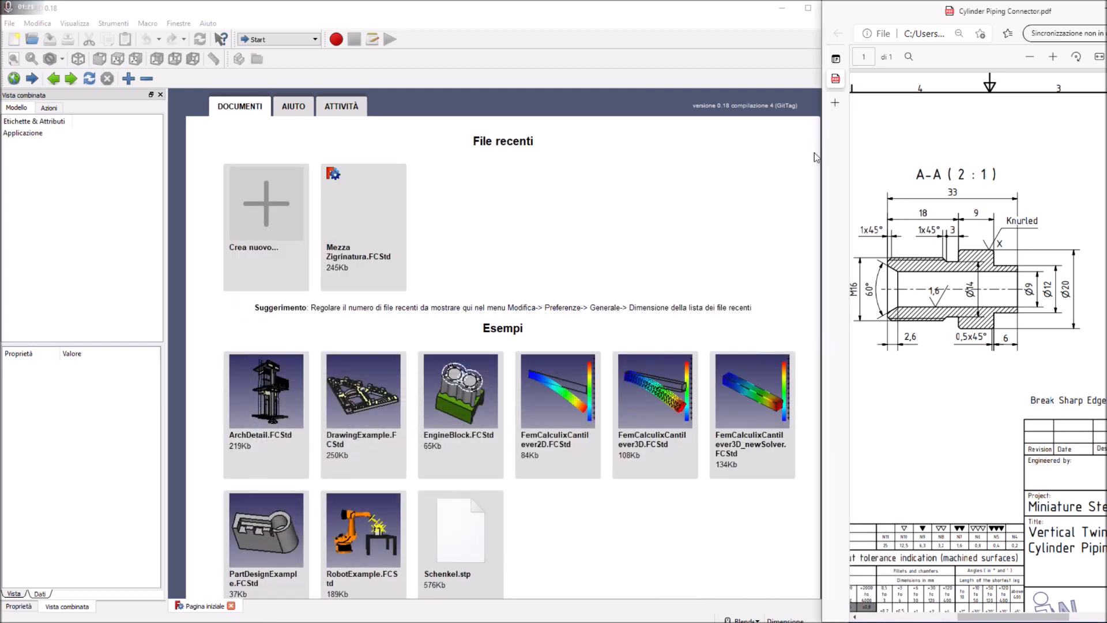
# Step: Create a new FreeCAD document and save it as Cylinder Piping Connector in the Cylinder Piping Entry folder
pyautogui.click(251, 217)
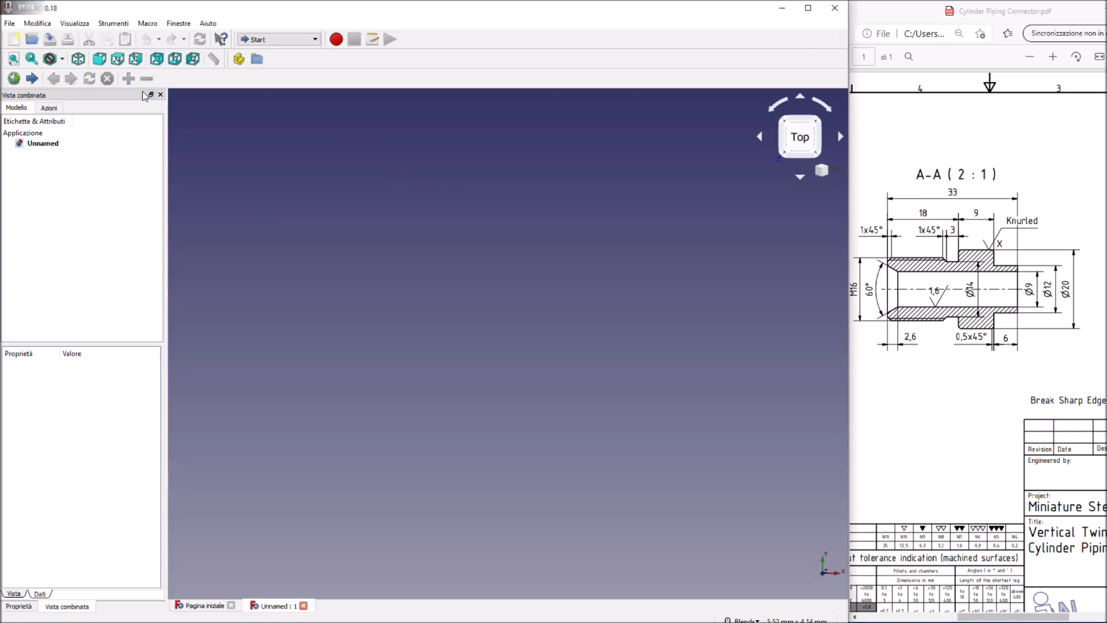
pyautogui.click(49, 39)
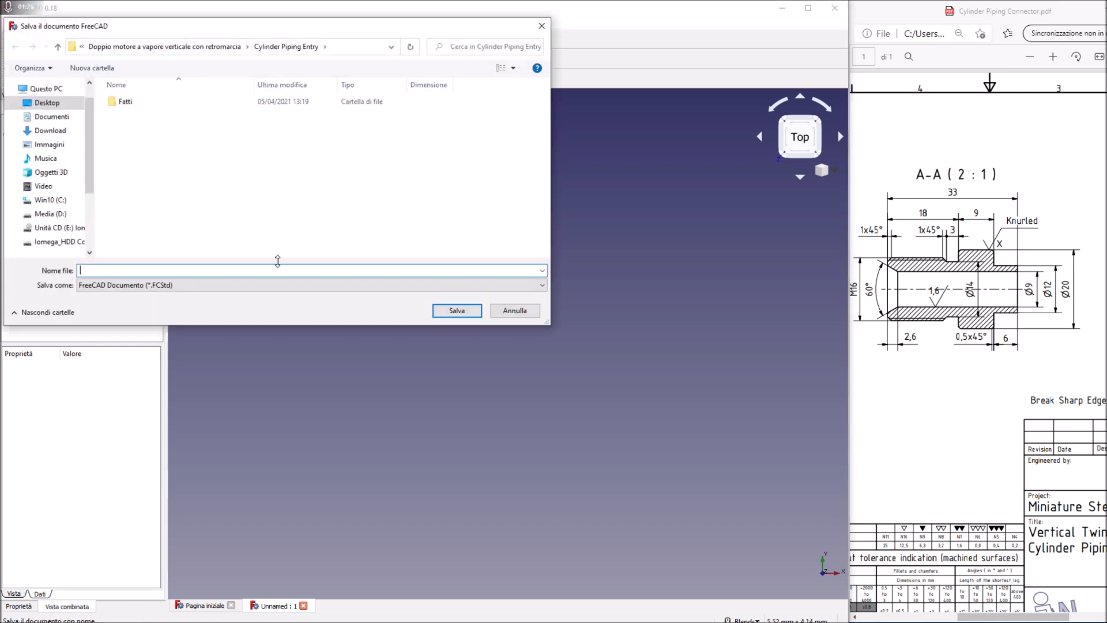
pyautogui.rightClick(121, 271)
pyautogui.click(153, 321)
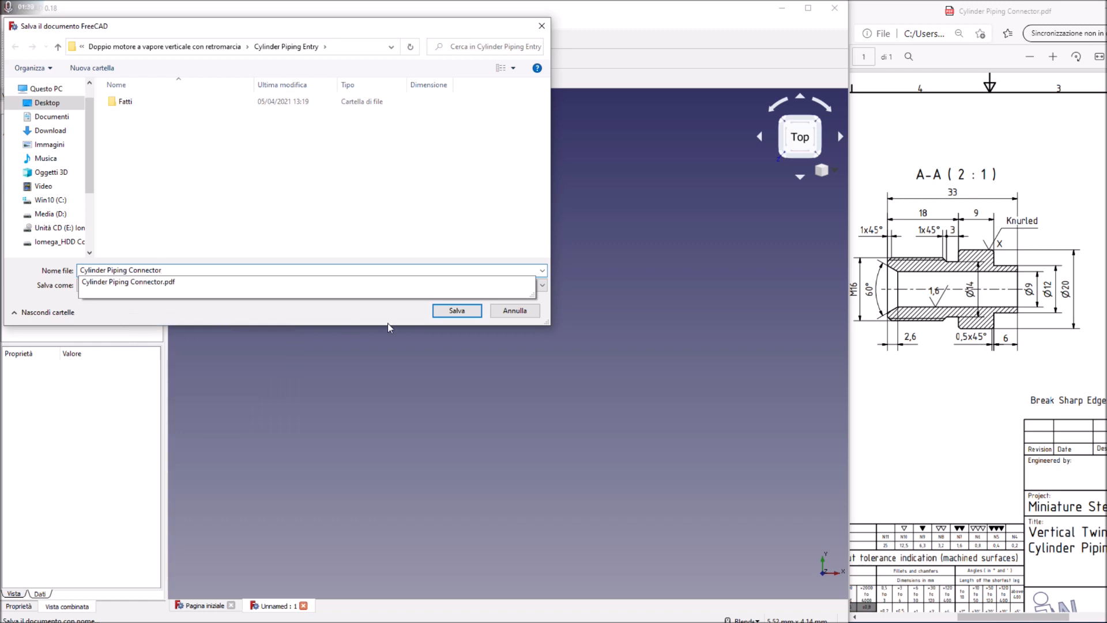
pyautogui.click(448, 311)
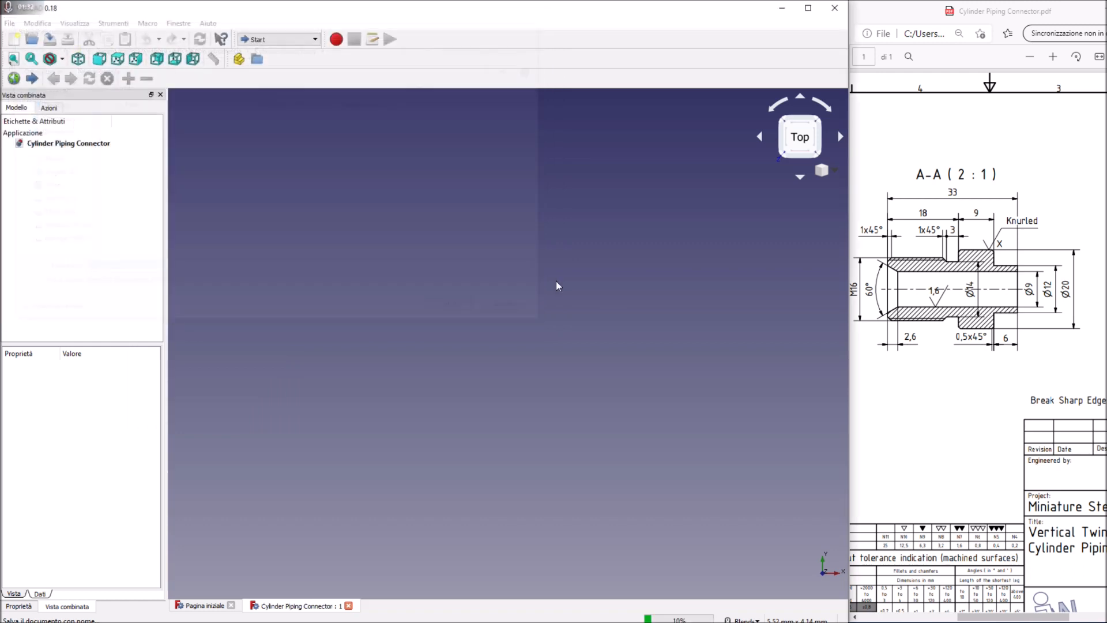
# Step: Show the origin axes in the 3D view and switch to the Part workbench
pyautogui.click(76, 24)
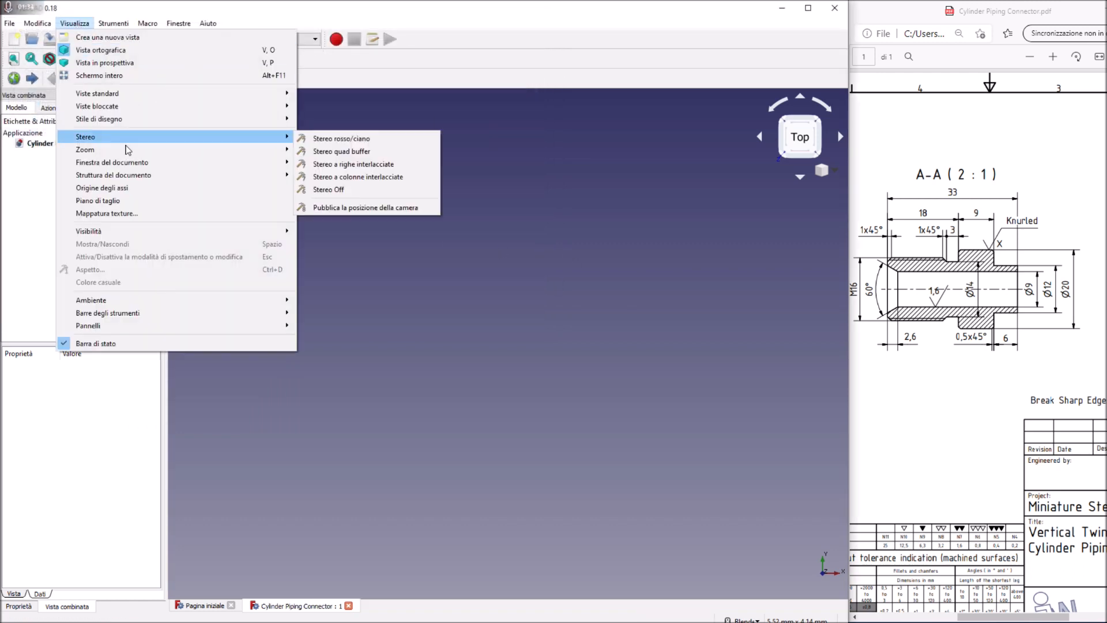
pyautogui.click(131, 188)
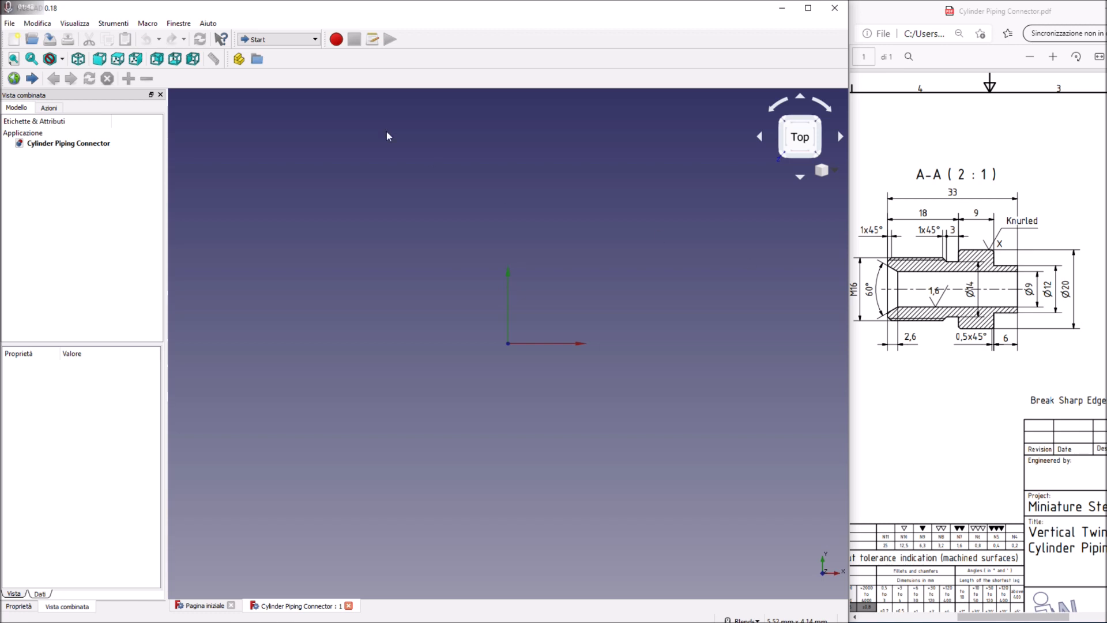
pyautogui.click(277, 39)
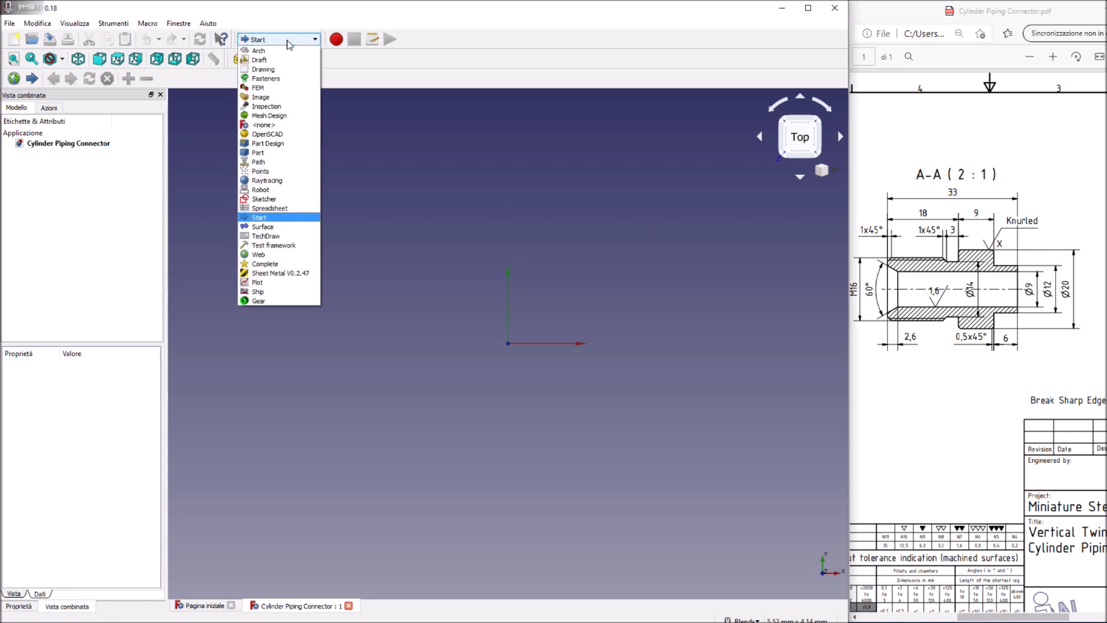
pyautogui.click(272, 144)
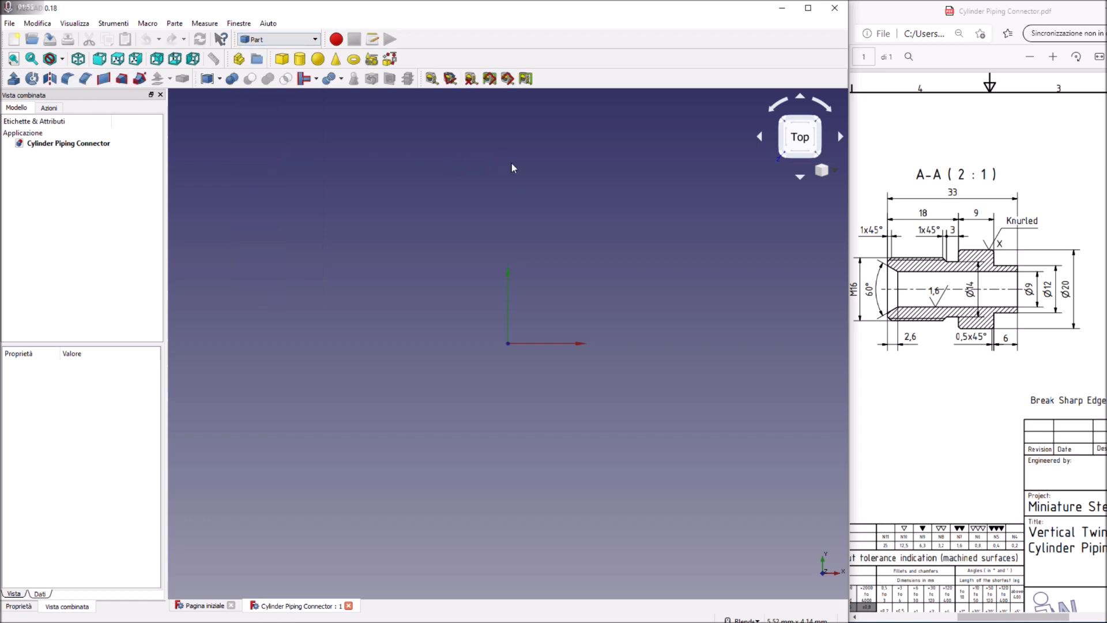
# Step: Add a cylinder at the origin with a radius of 10 mm and a height of 9 mm
pyautogui.click(299, 58)
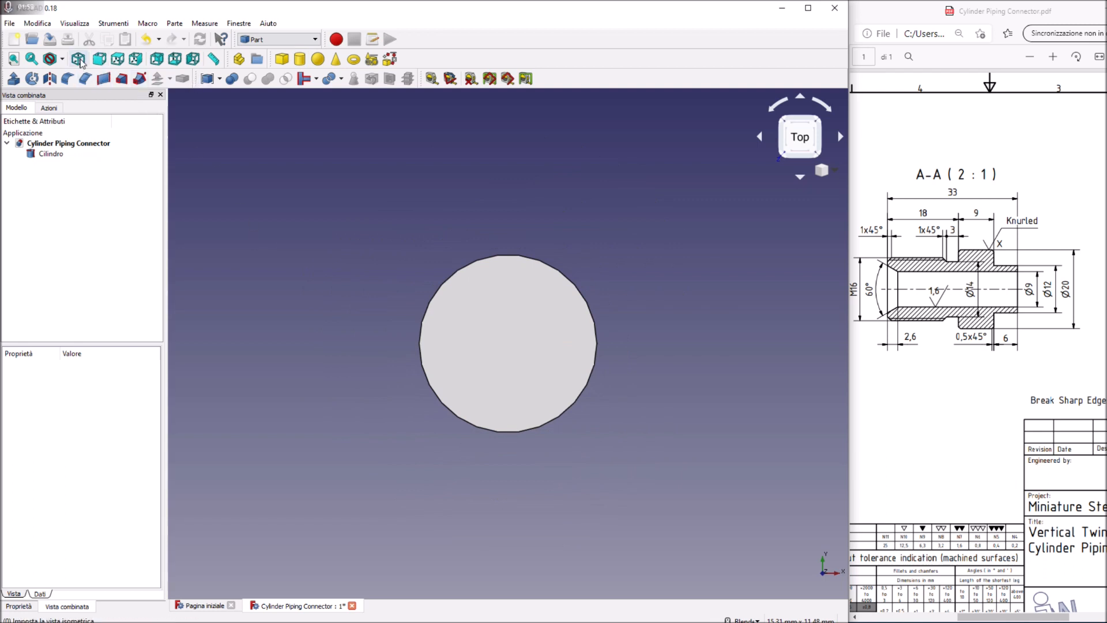
pyautogui.click(79, 59)
pyautogui.click(51, 153)
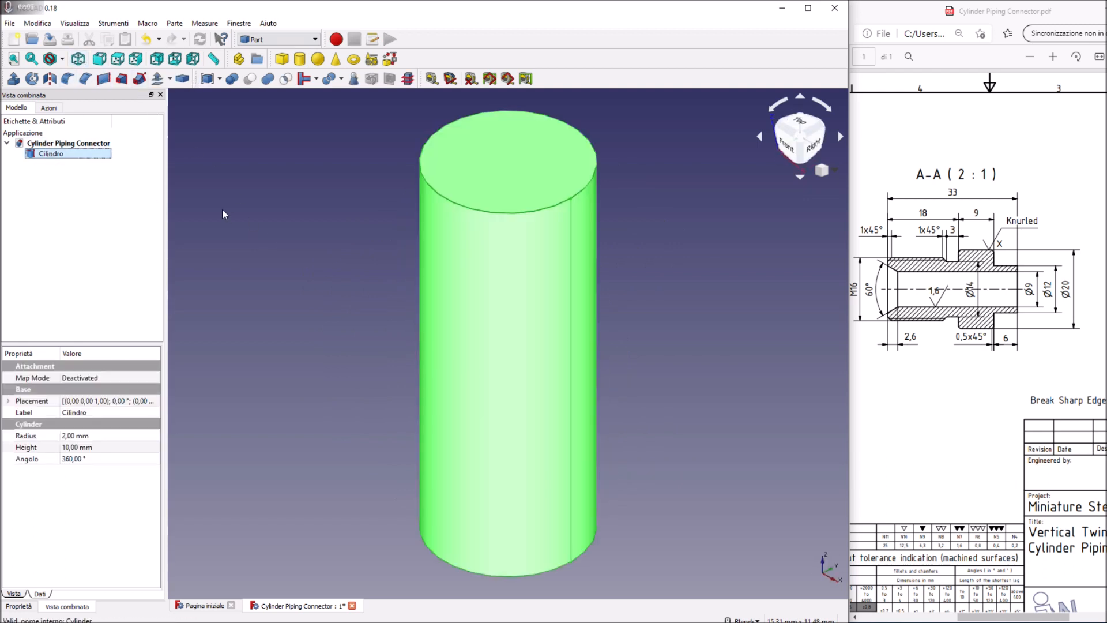
pyautogui.click(82, 436)
pyautogui.scroll(5, 82, 435)
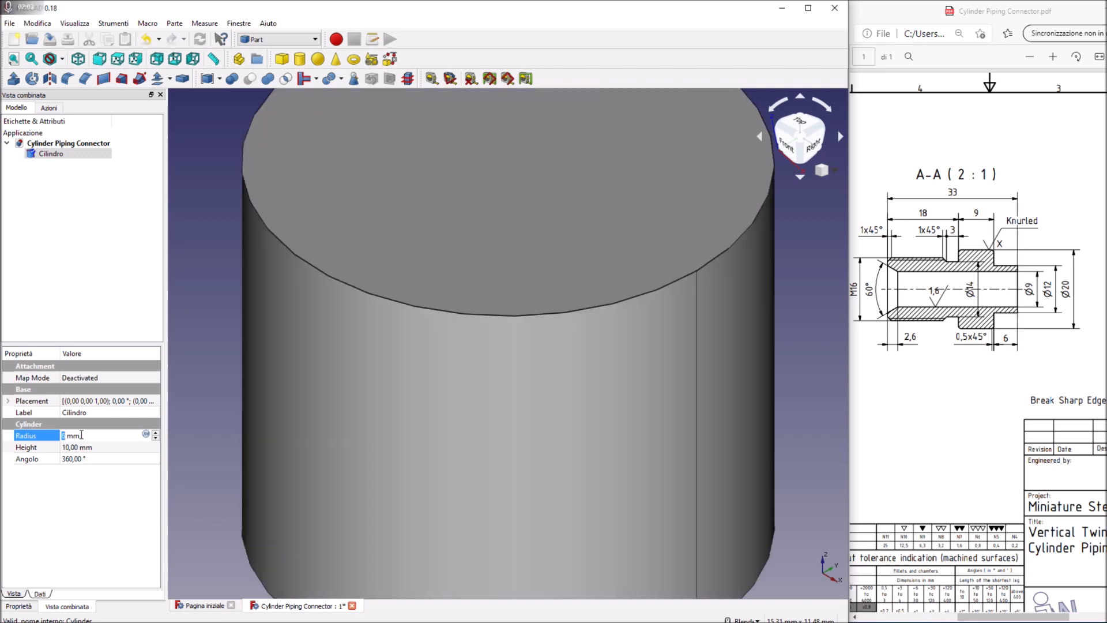
pyautogui.scroll(3, 81, 436)
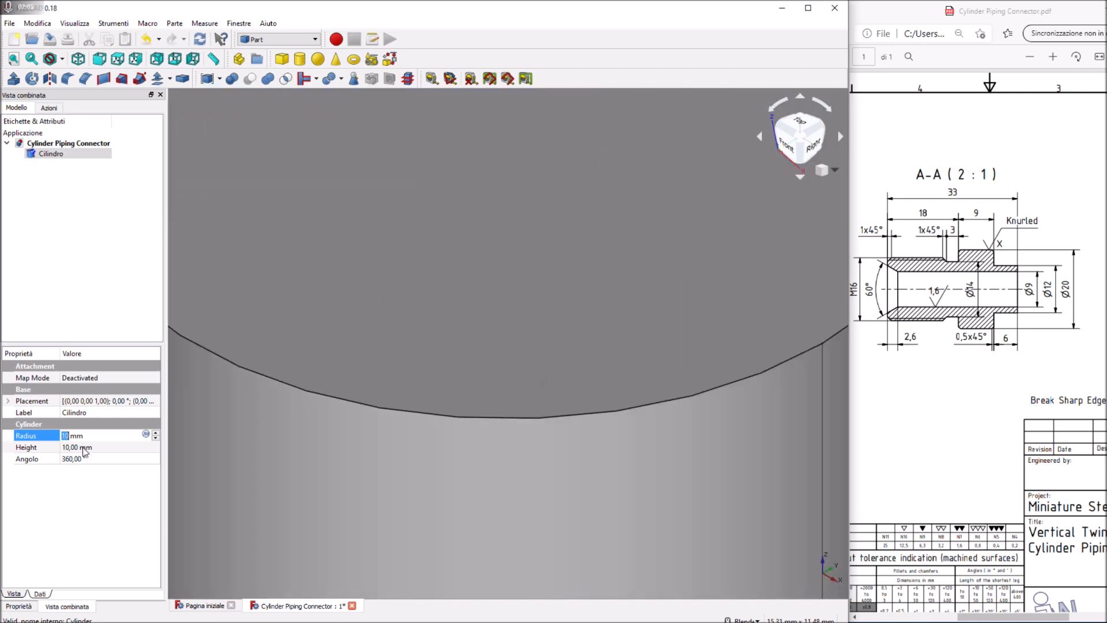
pyautogui.click(85, 448)
pyautogui.scroll(-5, 84, 448)
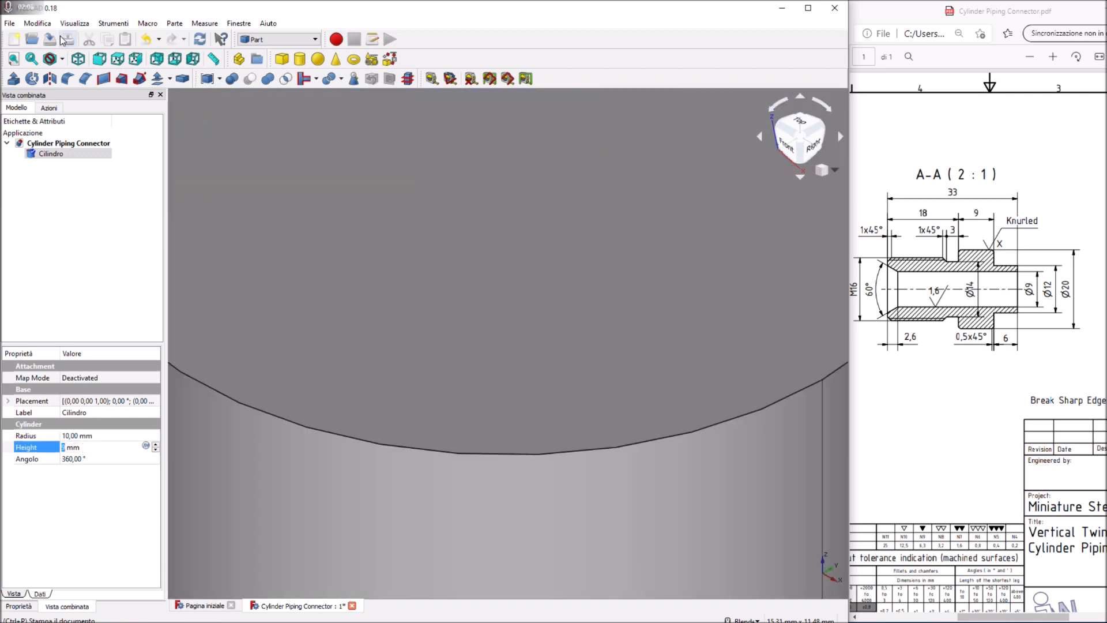
pyautogui.click(13, 58)
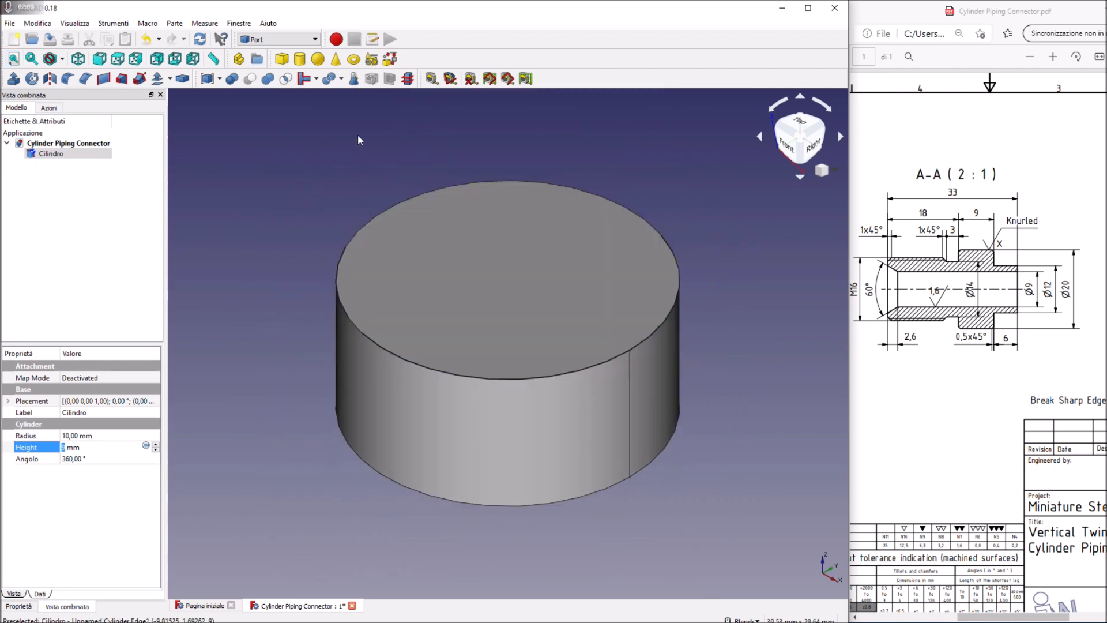
# Step: Chamfer the cylinder's upper and lower circular edges by 0.5 mm at 45°, following the drawing
pyautogui.moveTo(678, 329); pyautogui.dragTo(650, 370, button='middle')
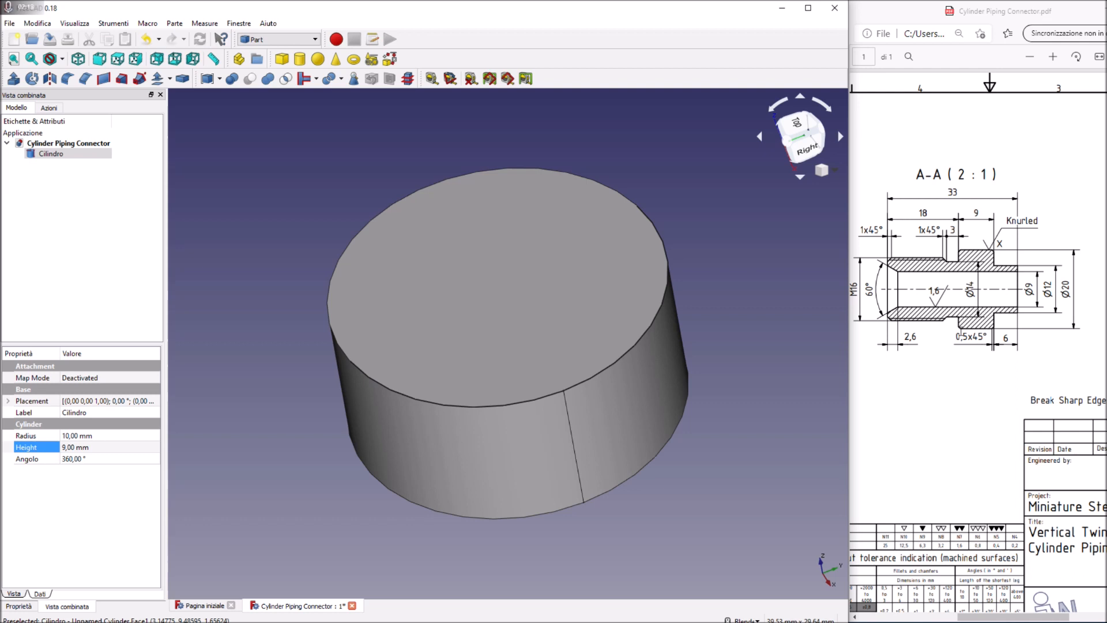
pyautogui.click(637, 346)
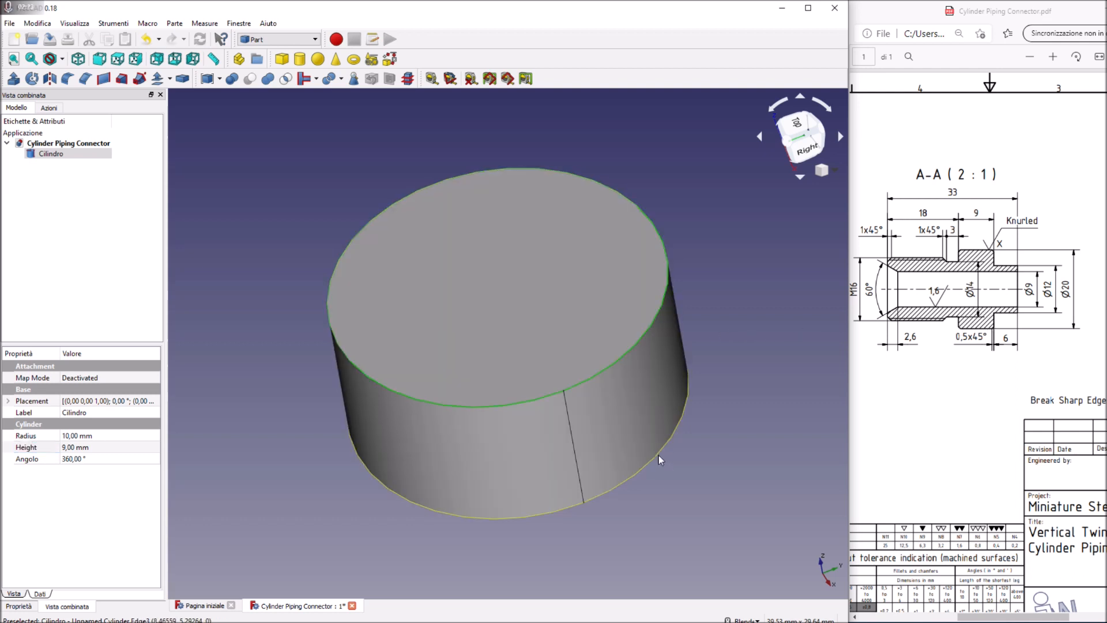
pyautogui.keyDown('ctrl'); pyautogui.click(658, 456); pyautogui.keyUp('ctrl')
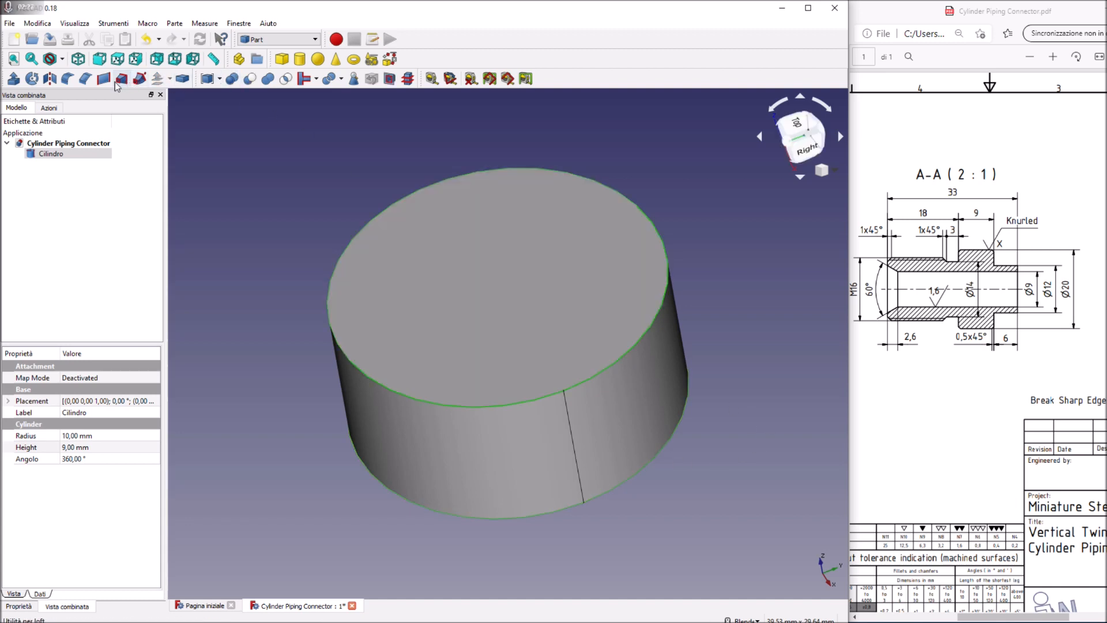
pyautogui.click(86, 78)
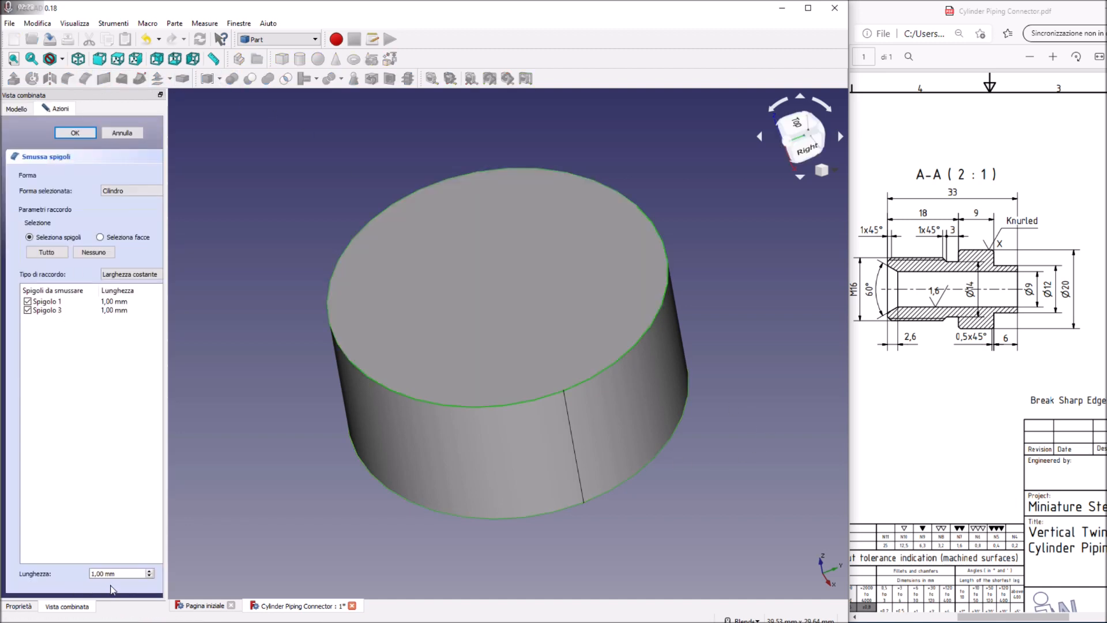
pyautogui.scroll(-1, 113, 573)
pyautogui.click(75, 133)
pyautogui.moveTo(687, 405); pyautogui.dragTo(641, 221, button='middle')
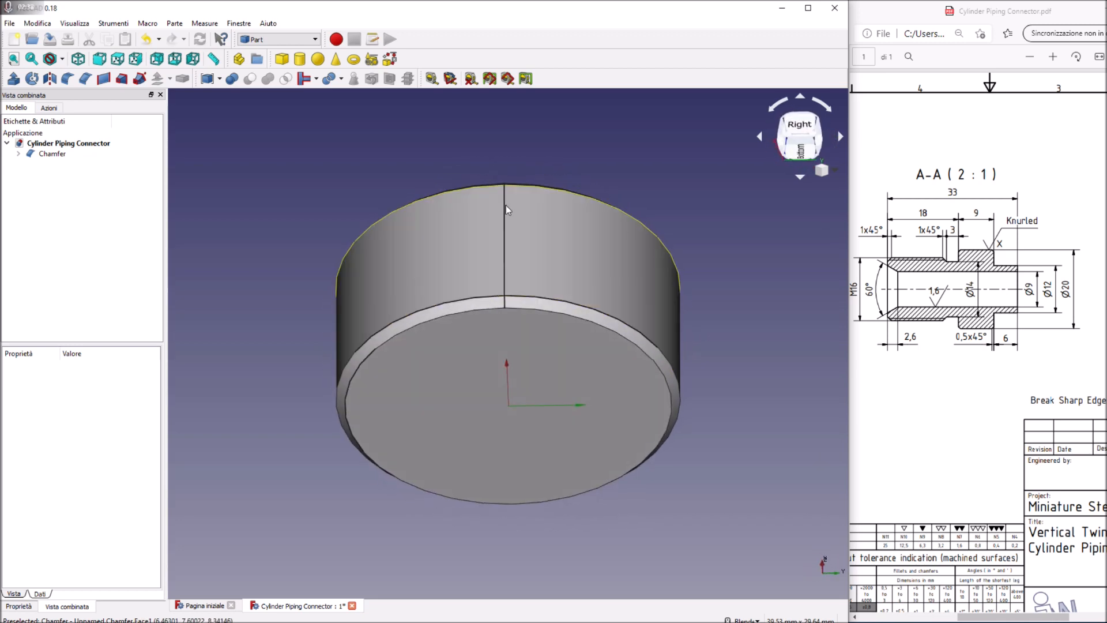
pyautogui.moveTo(427, 162); pyautogui.dragTo(422, 189, button='middle')
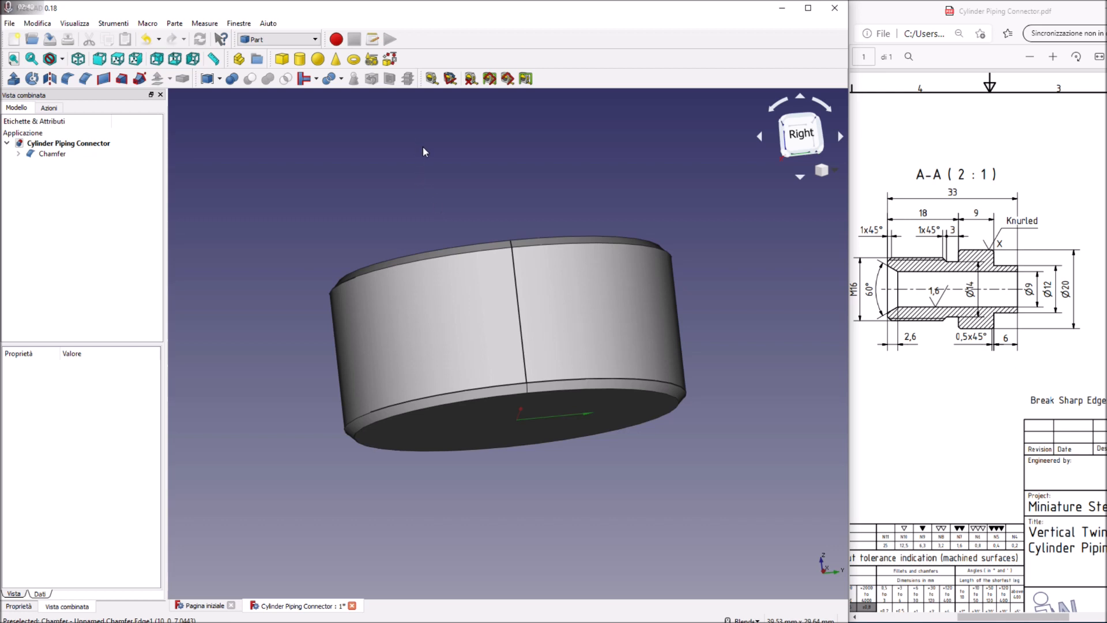
# Step: Create a helix primitive with 1 mm pitch, 9 mm height and 1 mm radius, and delete the surplus second helix
pyautogui.click(376, 62)
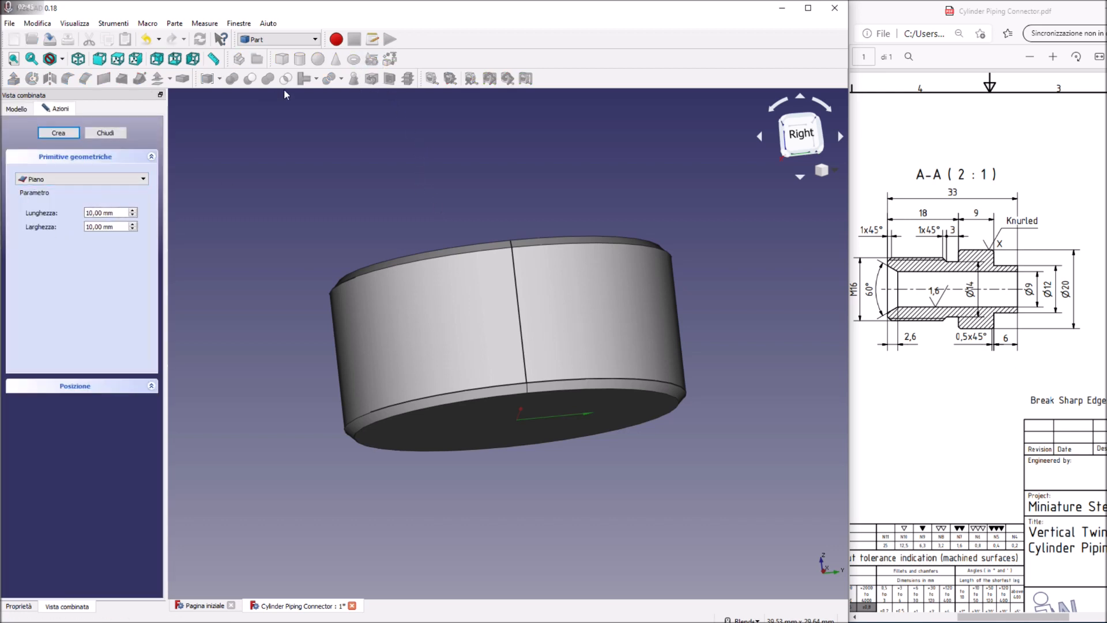
pyautogui.click(105, 133)
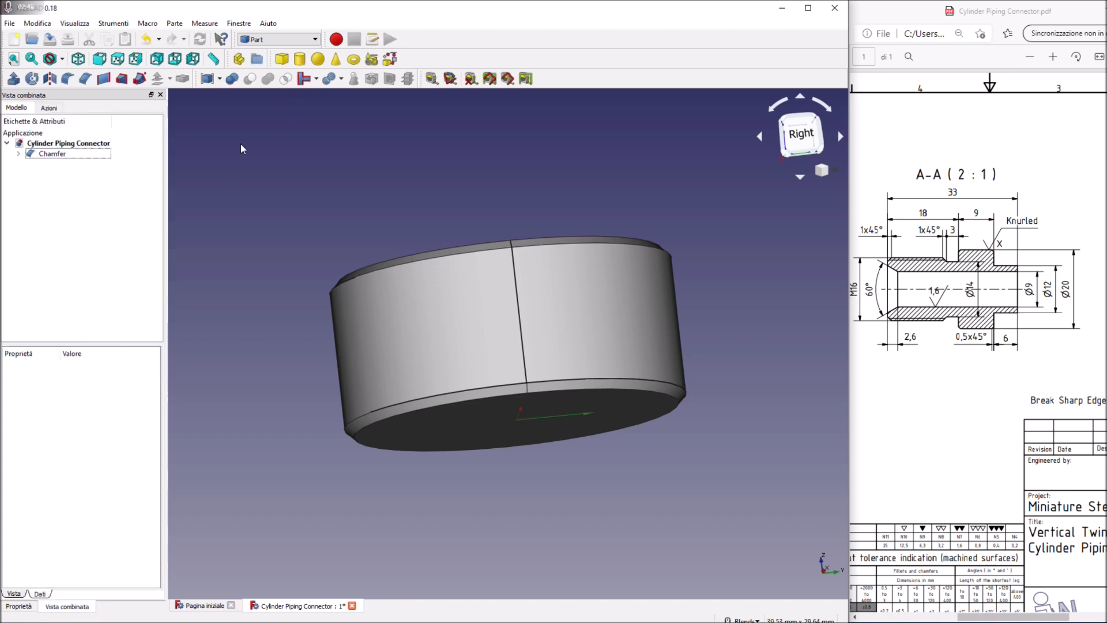
pyautogui.click(371, 59)
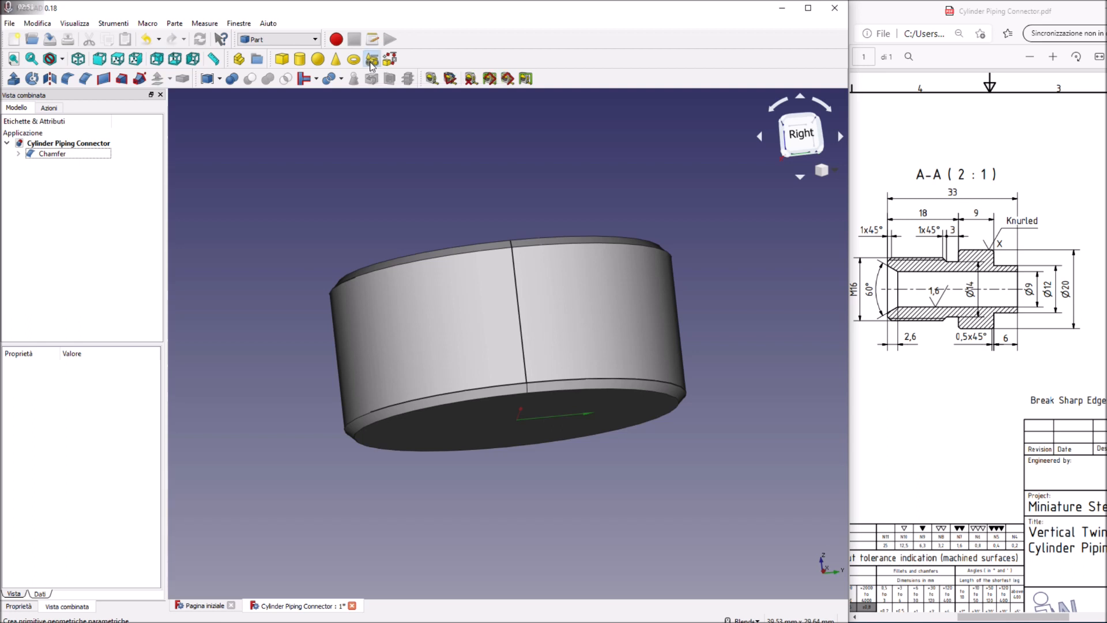
pyautogui.click(103, 179)
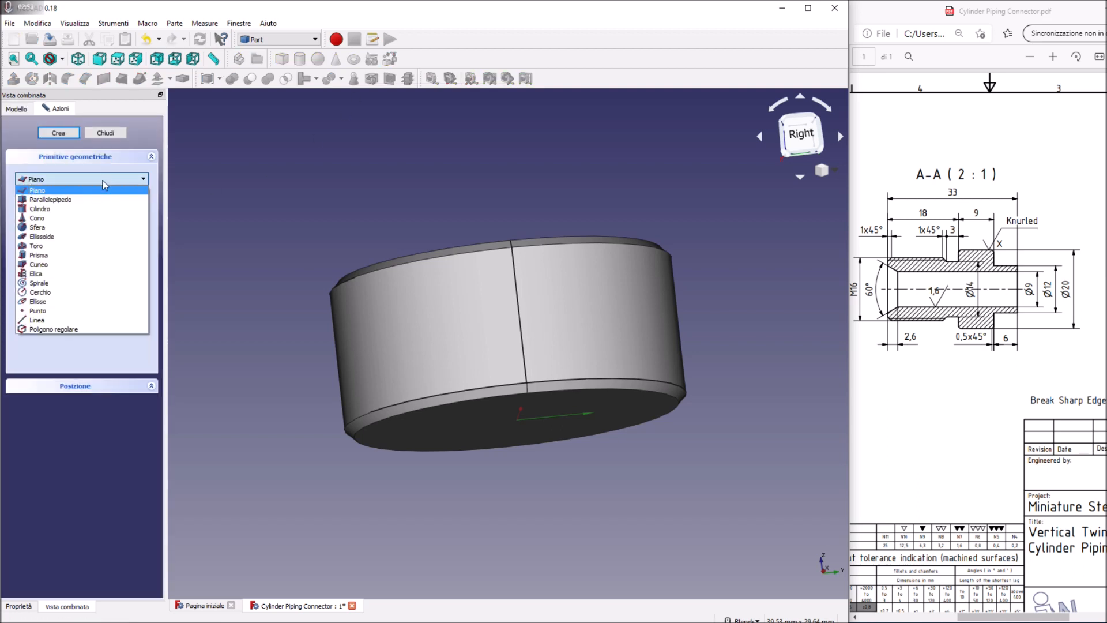
pyautogui.click(65, 272)
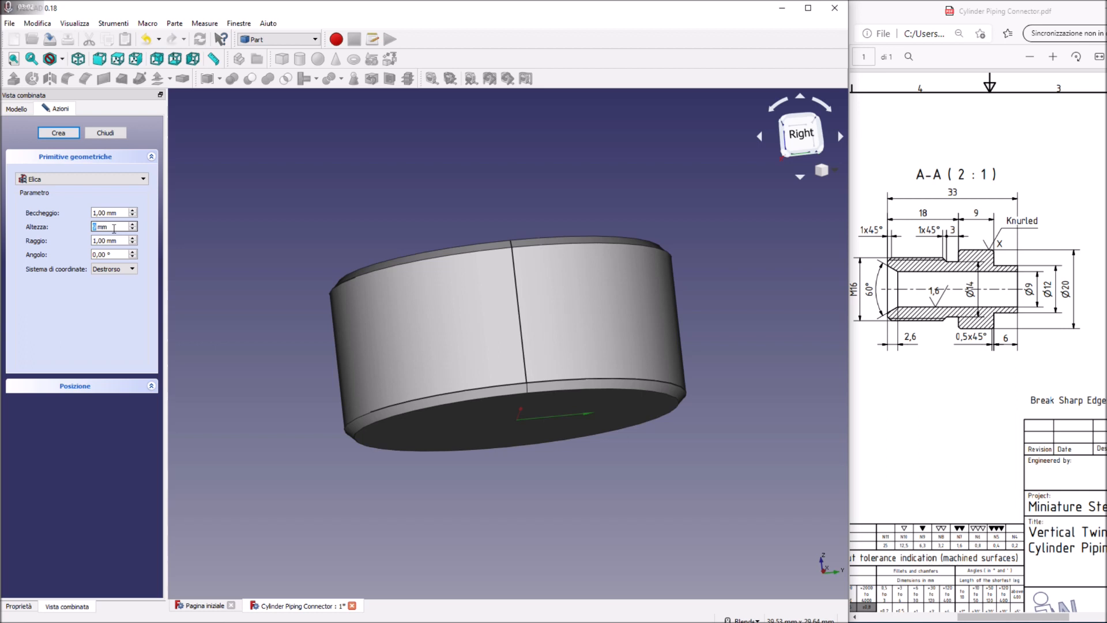
pyautogui.click(60, 134)
pyautogui.click(105, 132)
pyautogui.click(58, 174)
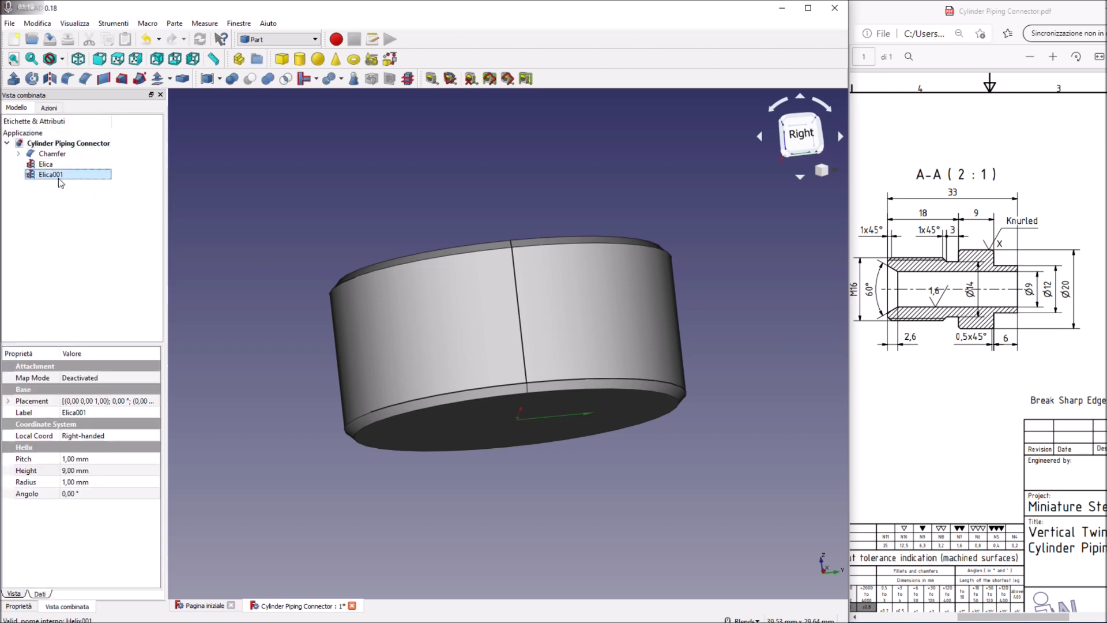
pyautogui.press('Delete')
# Step: Set the helix radius to 10.05 mm so it lies just outside the cylinder surface
pyautogui.click(46, 164)
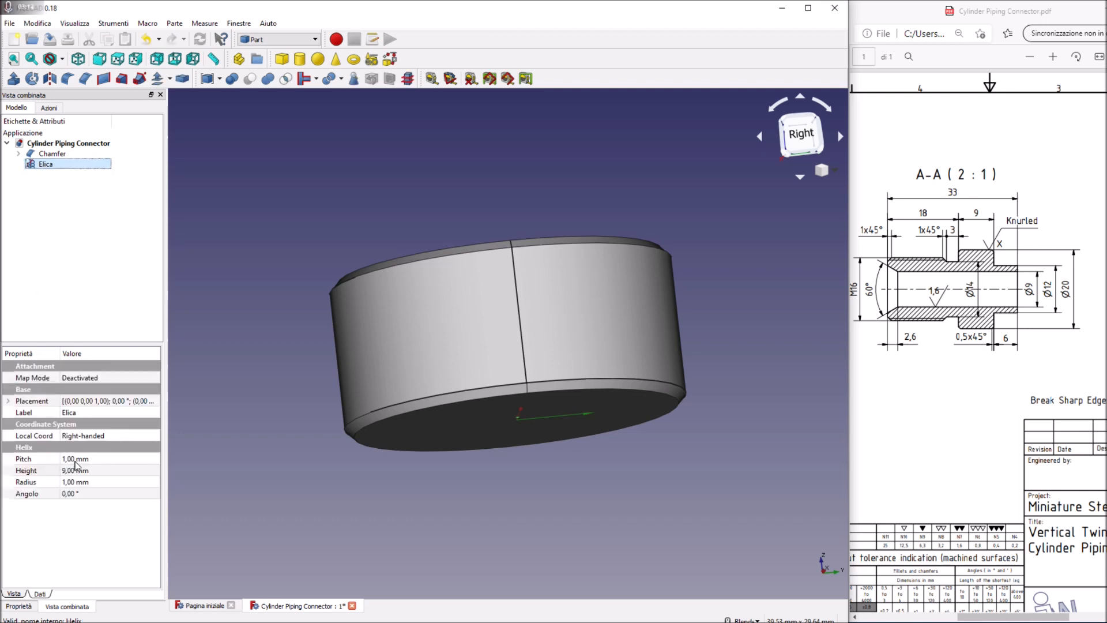
pyautogui.click(78, 482)
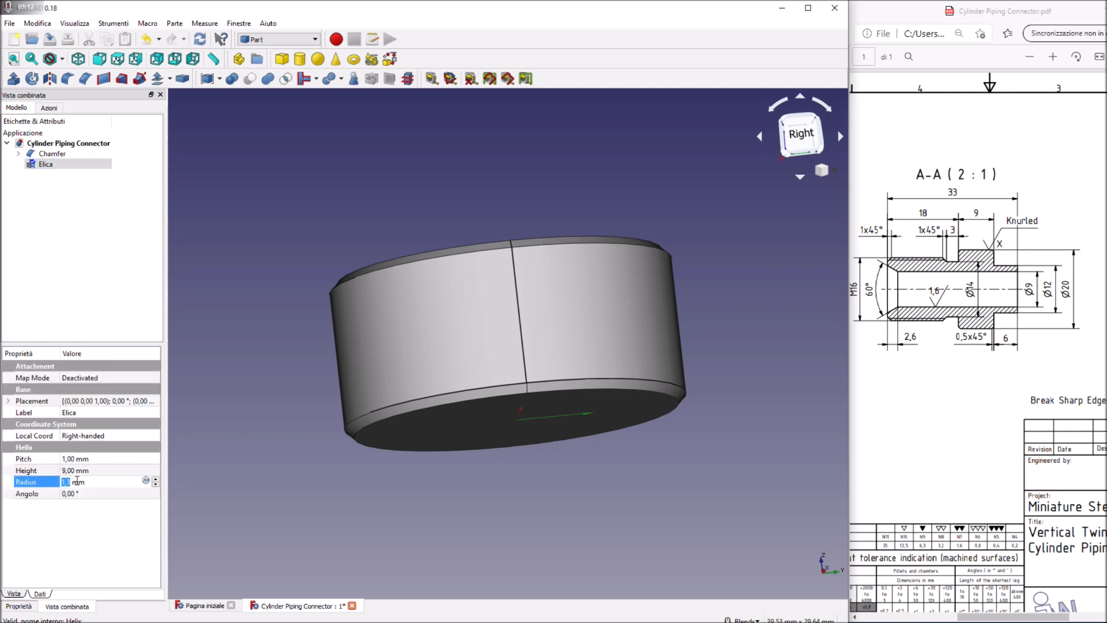
pyautogui.write('10')
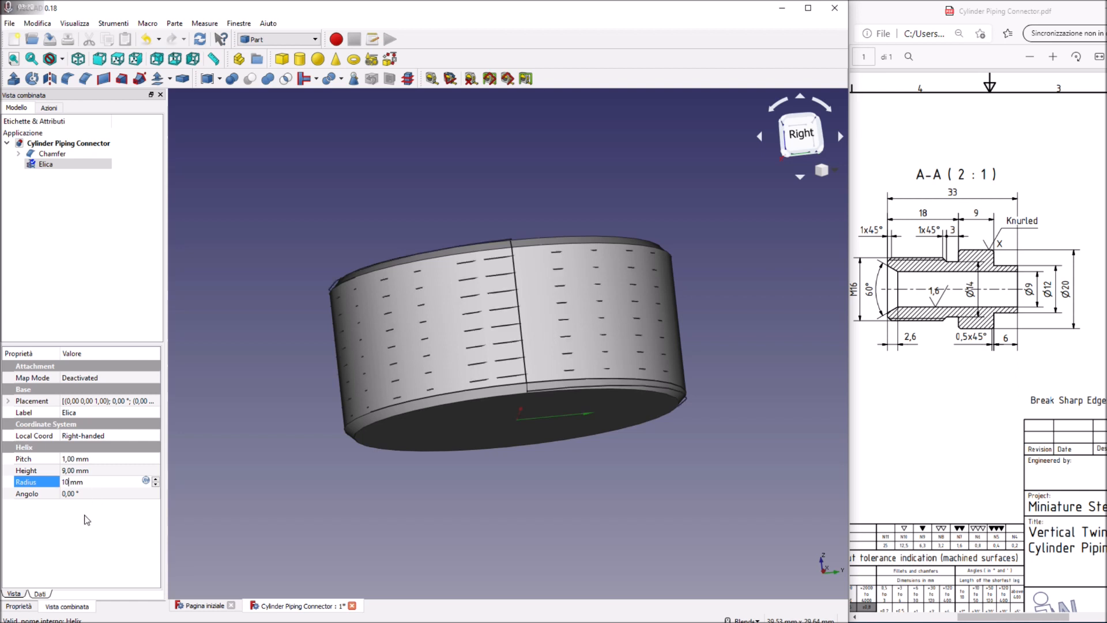
pyautogui.write(',05')
pyautogui.moveTo(412, 226); pyautogui.dragTo(376, 230, button='middle')
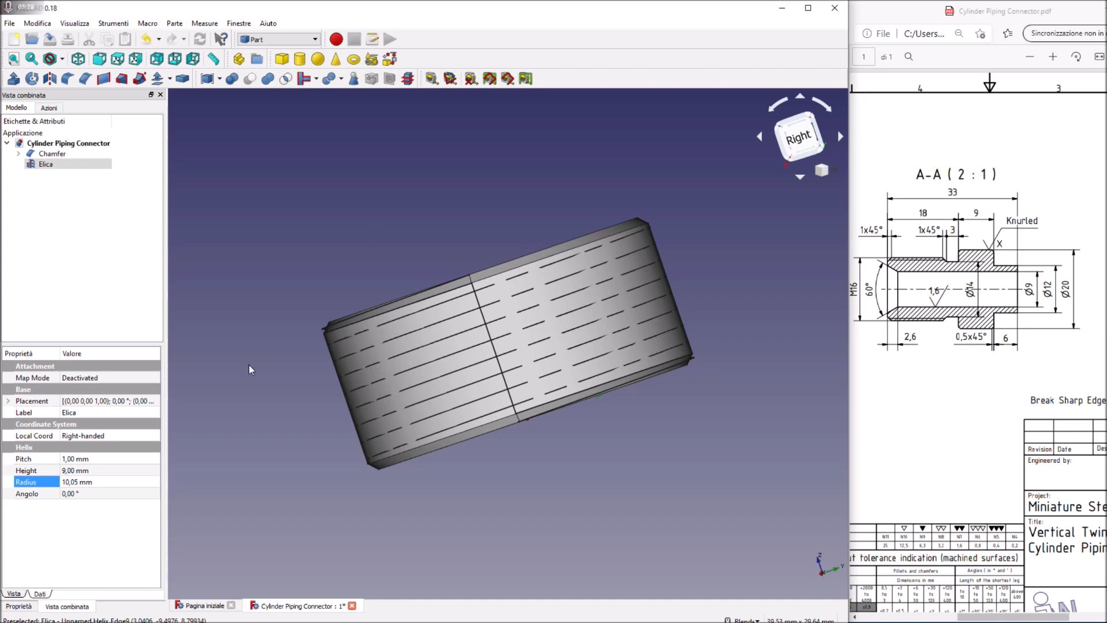
# Step: Increase the helix pitch to 60 mm so the curve runs steeply across the collar's side
pyautogui.click(76, 462)
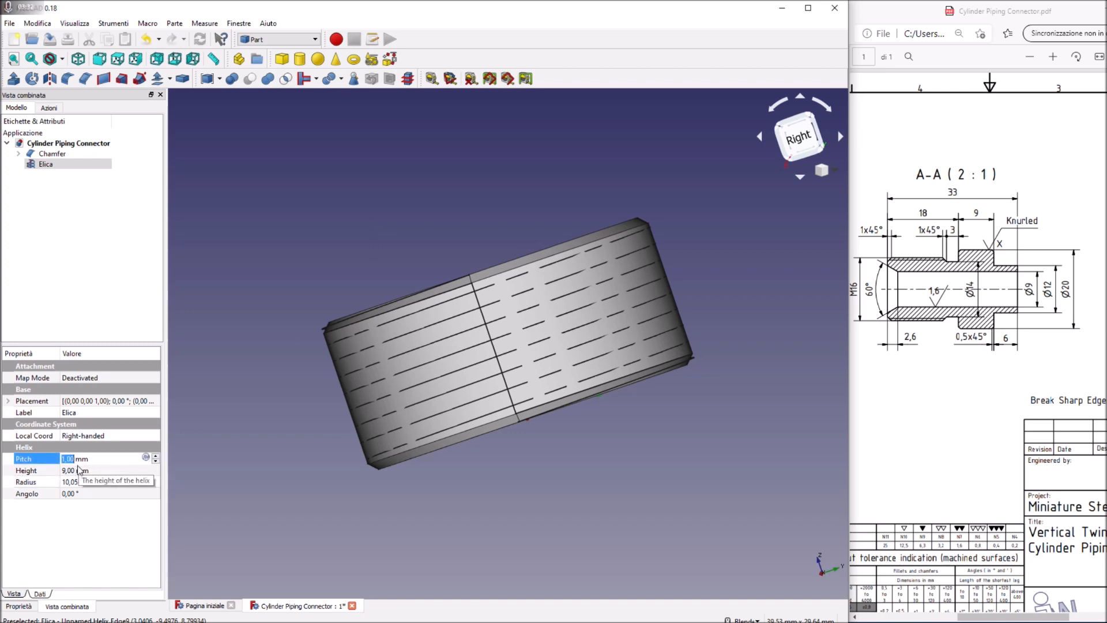
pyautogui.scroll(14, 83, 462)
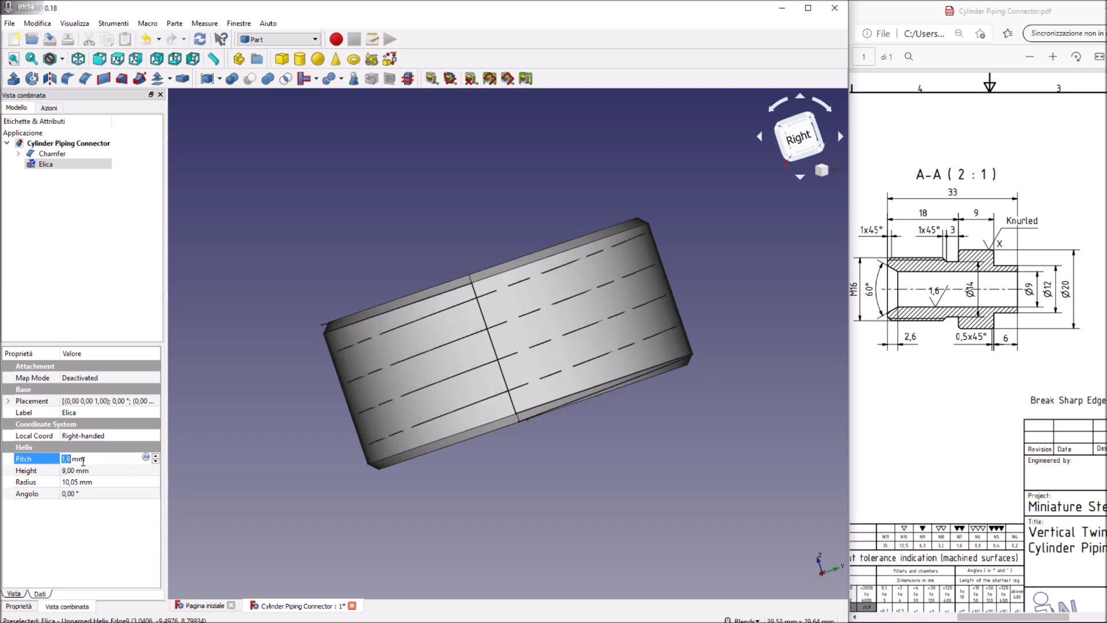
pyautogui.scroll(20, 83, 462)
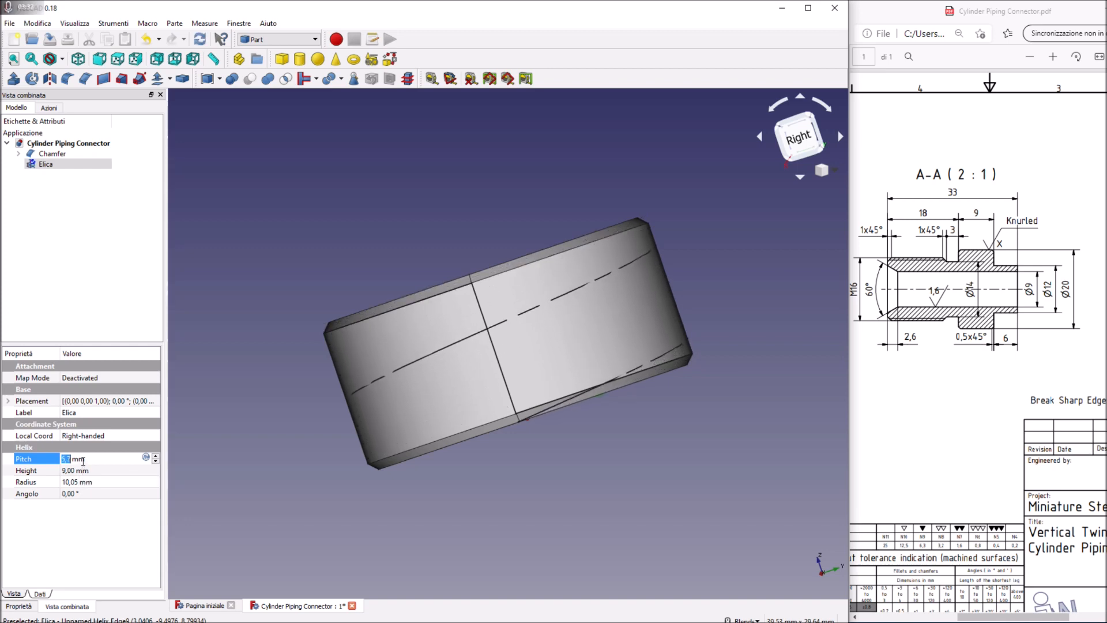
pyautogui.scroll(20, 83, 461)
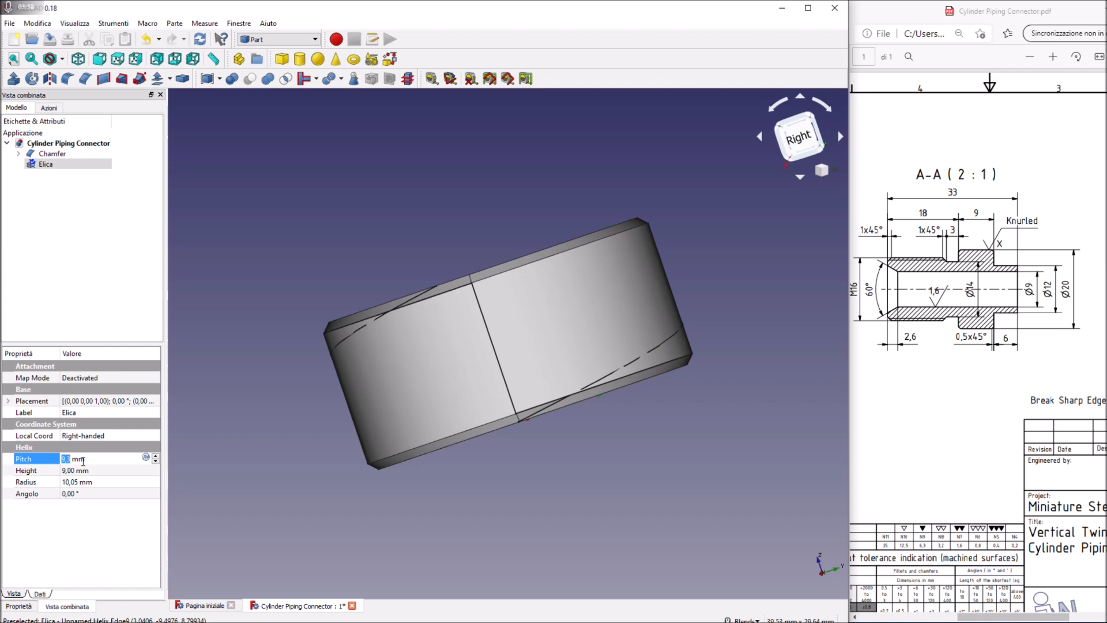
pyautogui.scroll(20, 83, 461)
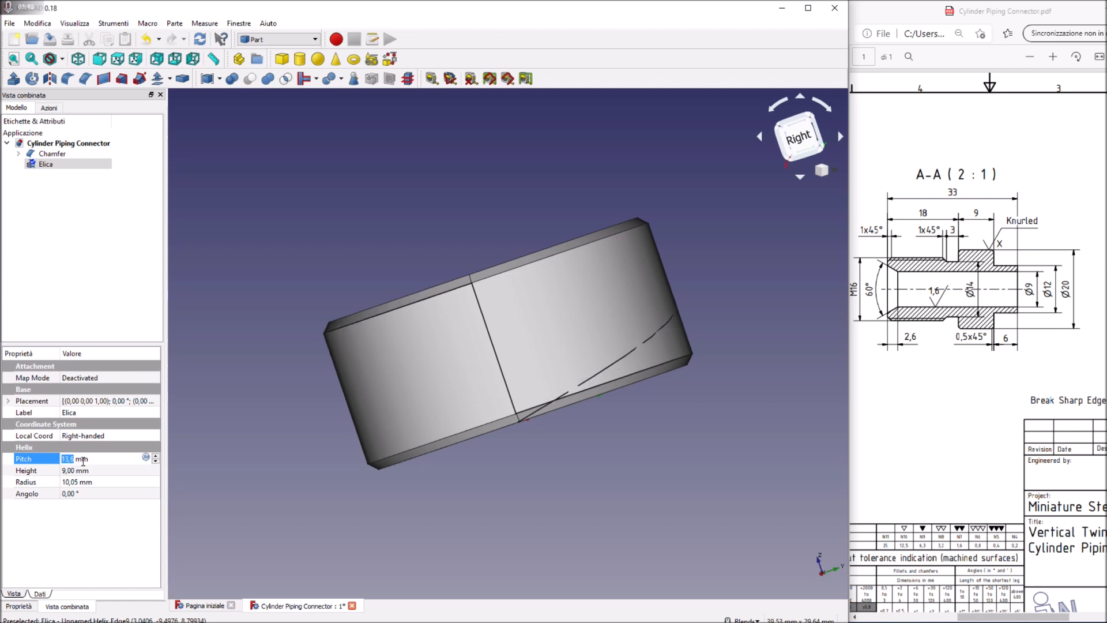
pyautogui.write('50')
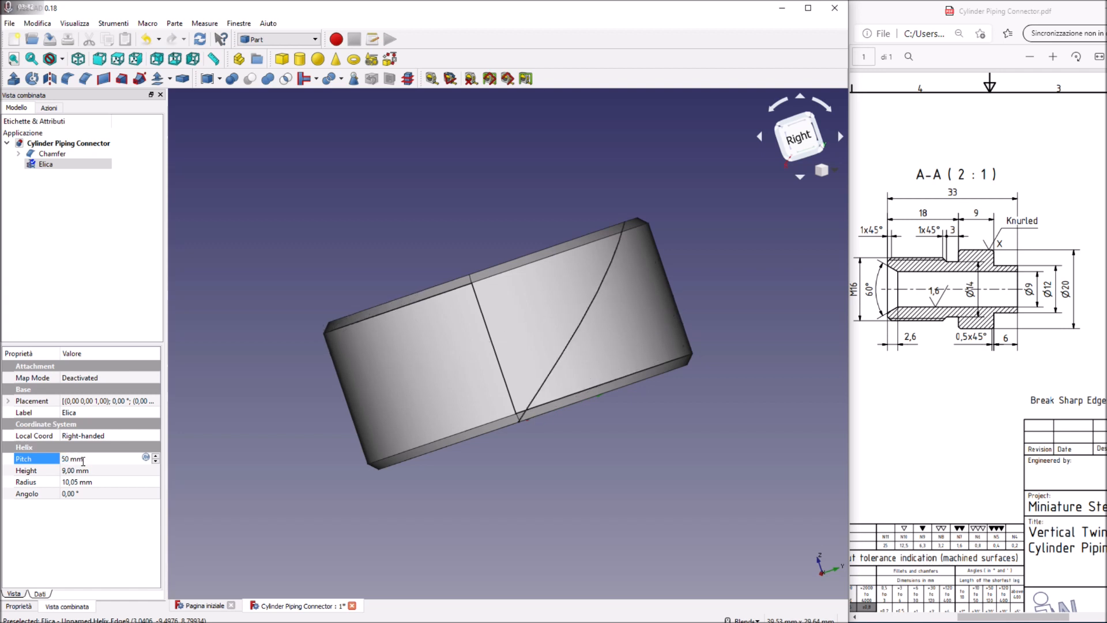
pyautogui.press('BackSpace')
pyautogui.press('BackSpace')
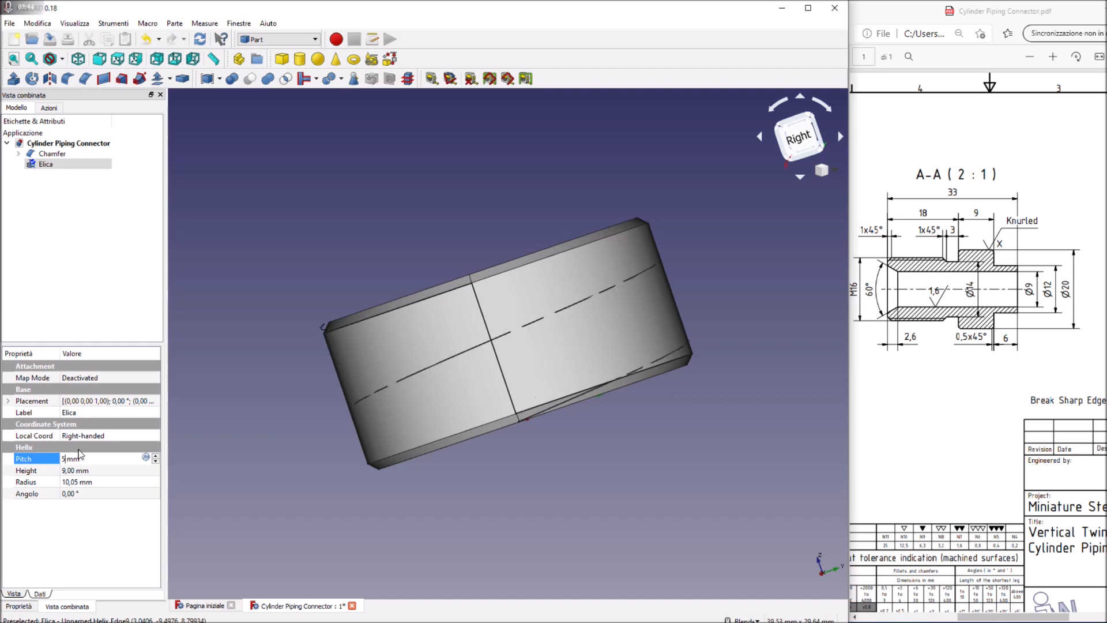
pyautogui.write('60')
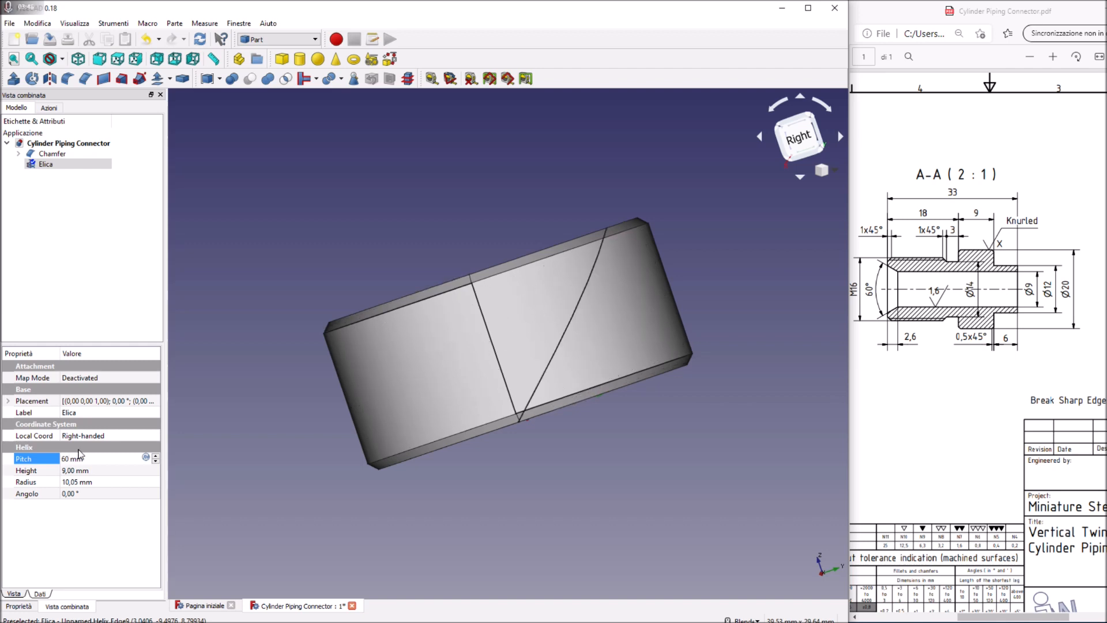
pyautogui.moveTo(292, 404); pyautogui.dragTo(553, 245, button='middle')
pyautogui.moveTo(629, 454); pyautogui.dragTo(555, 428, button='middle')
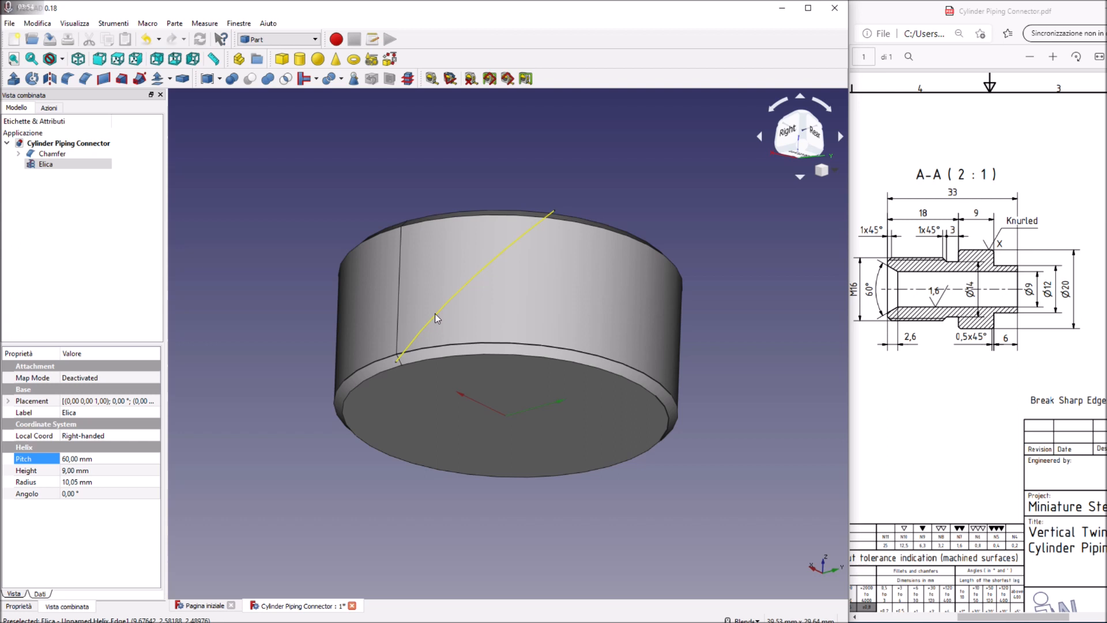
# Step: Duplicate the helix within the document by copying and pasting it
pyautogui.rightClick(62, 167)
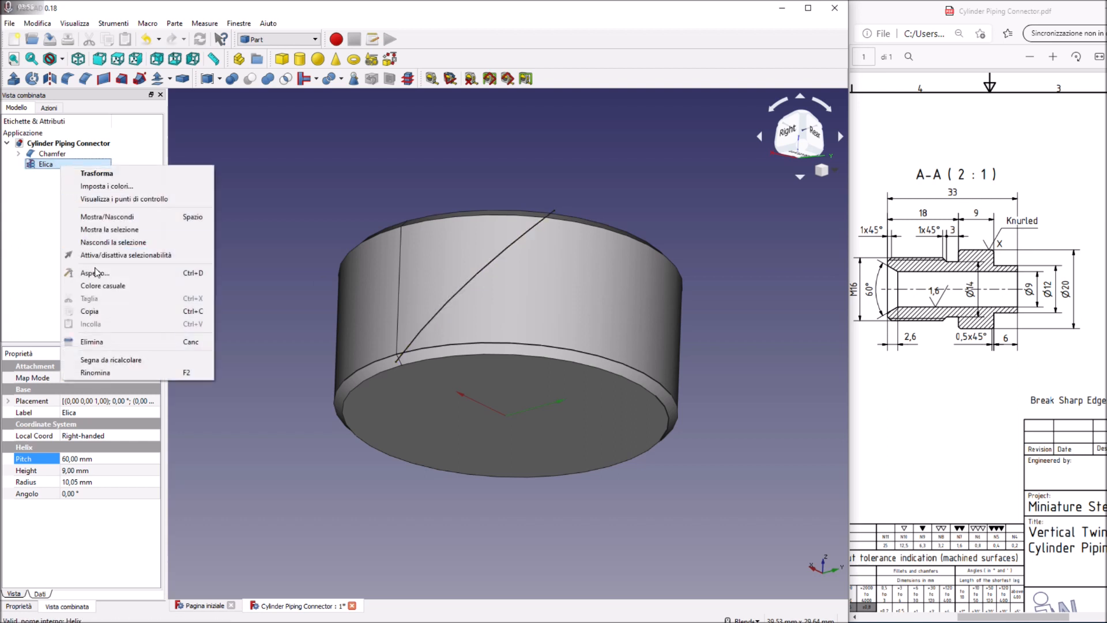
pyautogui.click(90, 311)
pyautogui.rightClick(49, 173)
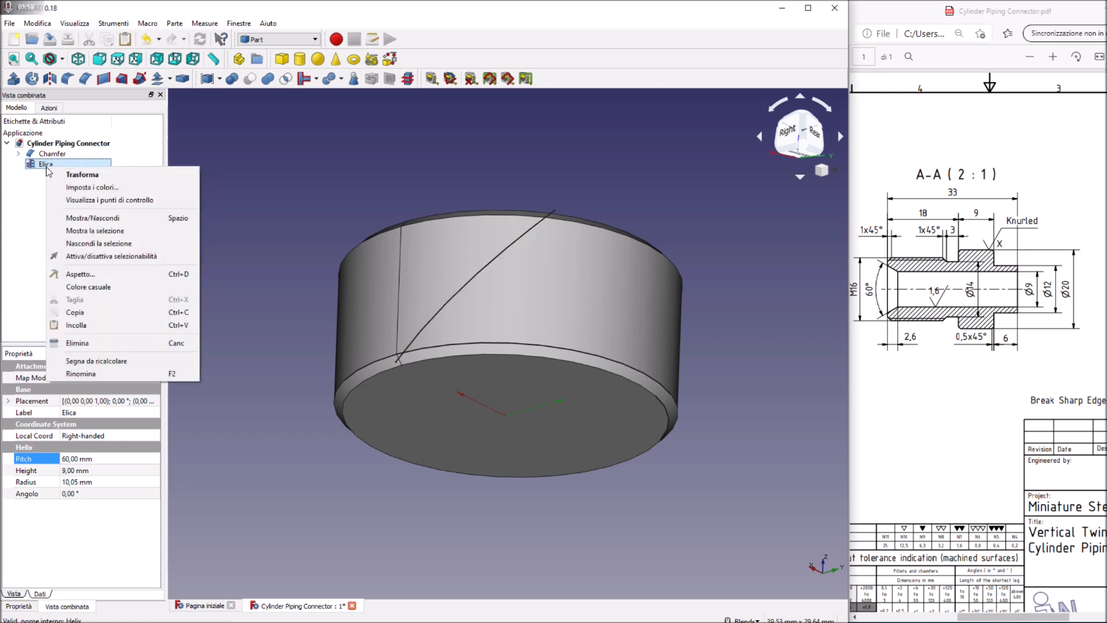
pyautogui.click(86, 324)
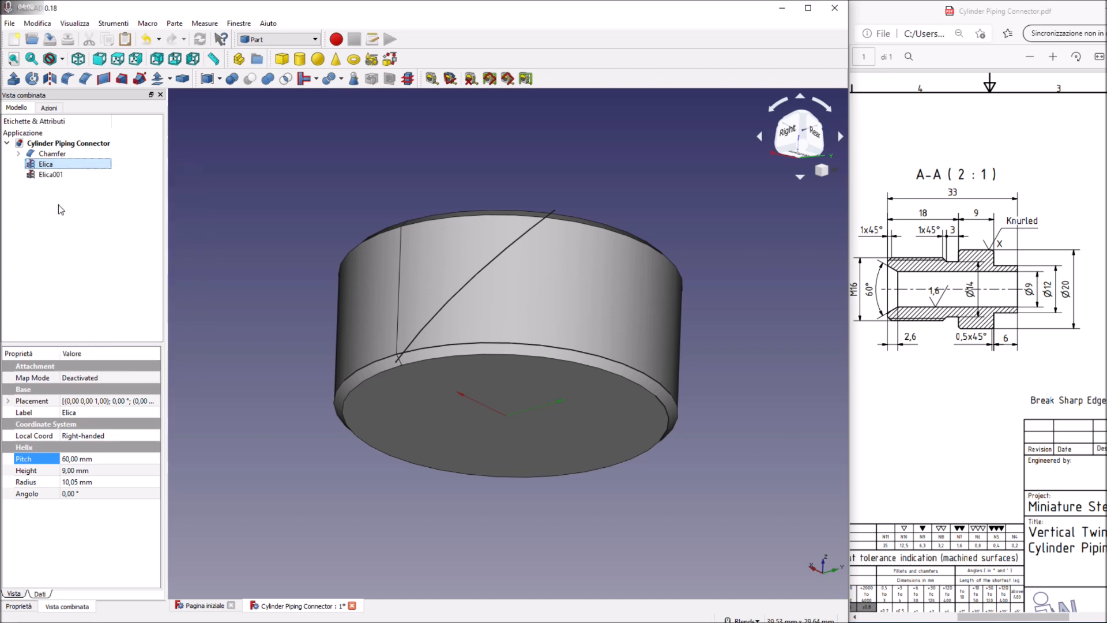
# Step: Change the duplicated helix's local coordinate system to left-handed so it mirrors the original
pyautogui.click(46, 179)
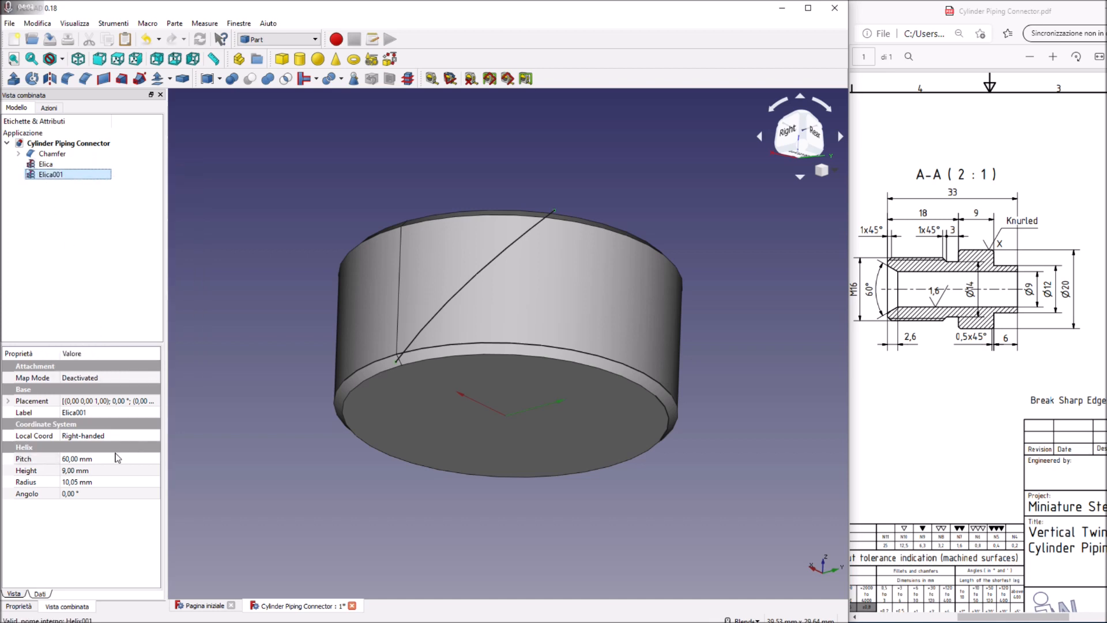
pyautogui.click(82, 436)
pyautogui.click(93, 437)
pyautogui.click(90, 455)
pyautogui.moveTo(251, 424); pyautogui.dragTo(369, 398, button='middle')
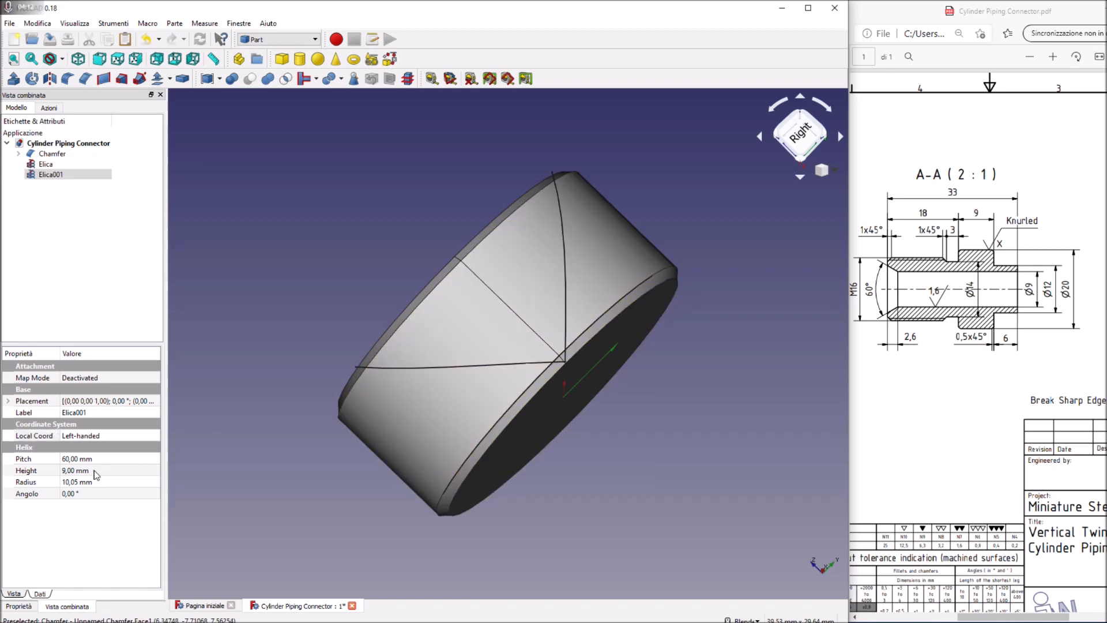
# Step: Set the height of both the left-handed and the right-handed helix to 8 mm
pyautogui.click(77, 471)
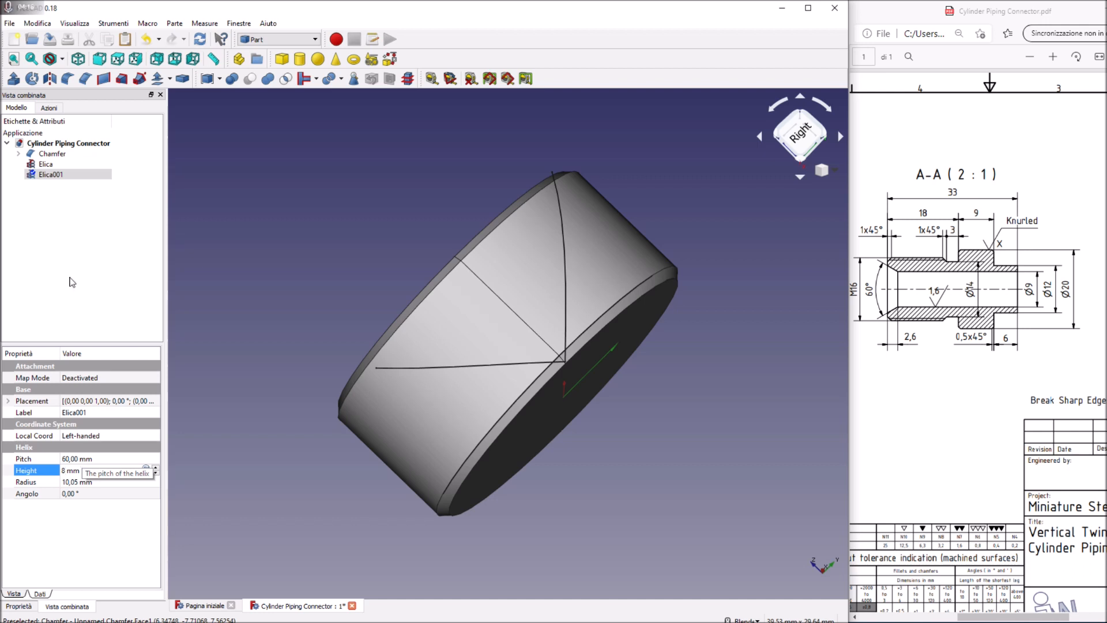
pyautogui.click(46, 164)
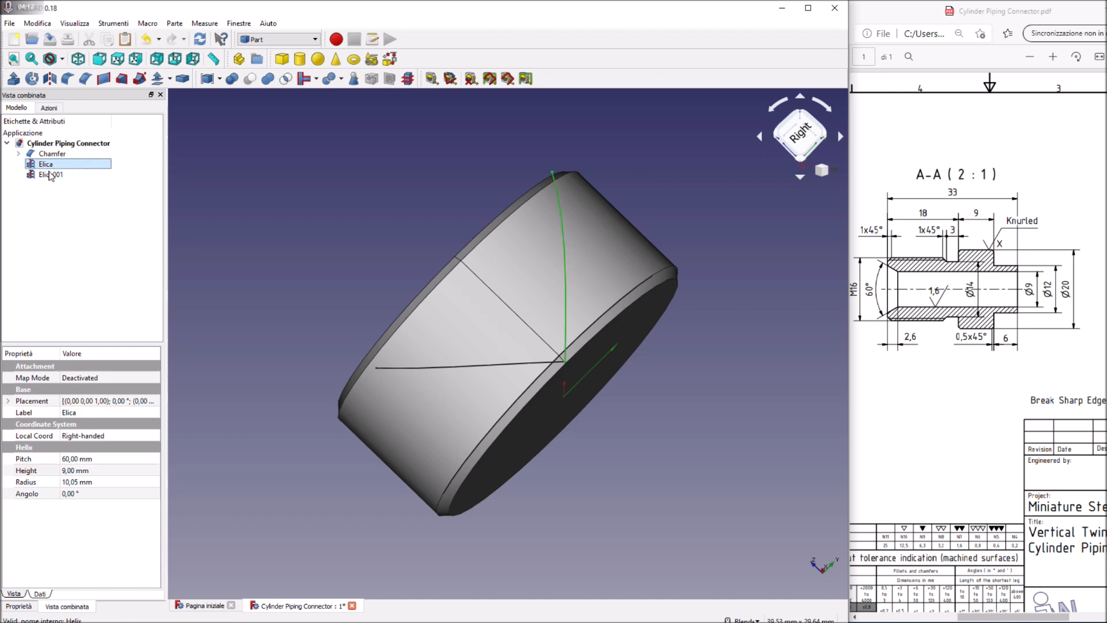
pyautogui.click(67, 471)
pyautogui.write('8')
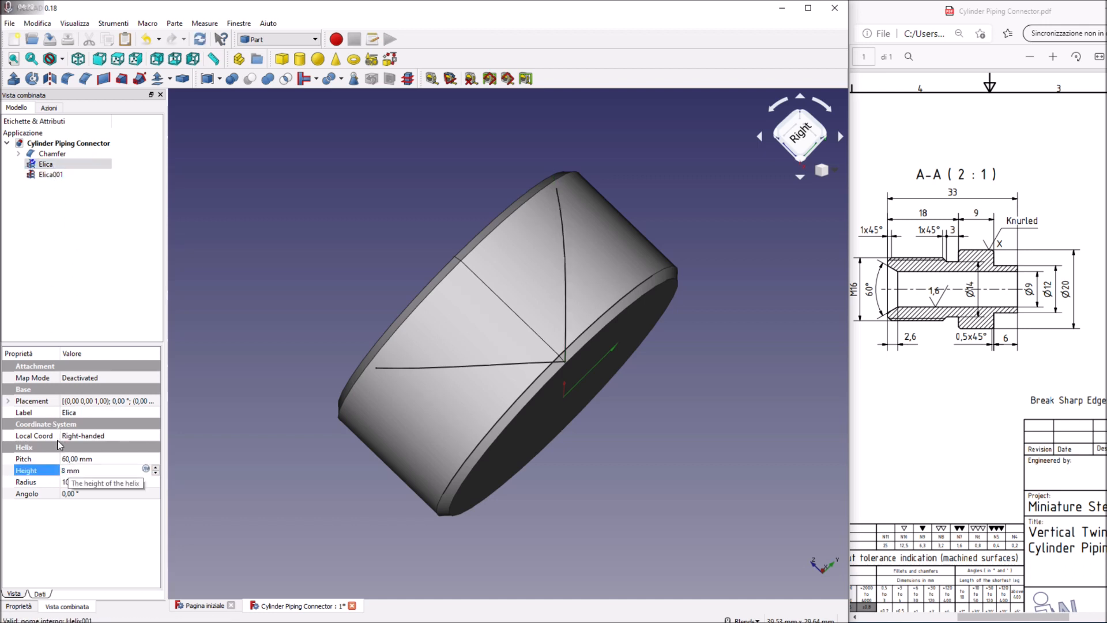
# Step: Set the Z position of the right-handed and the left-handed helix to 0.5 mm
pyautogui.click(8, 402)
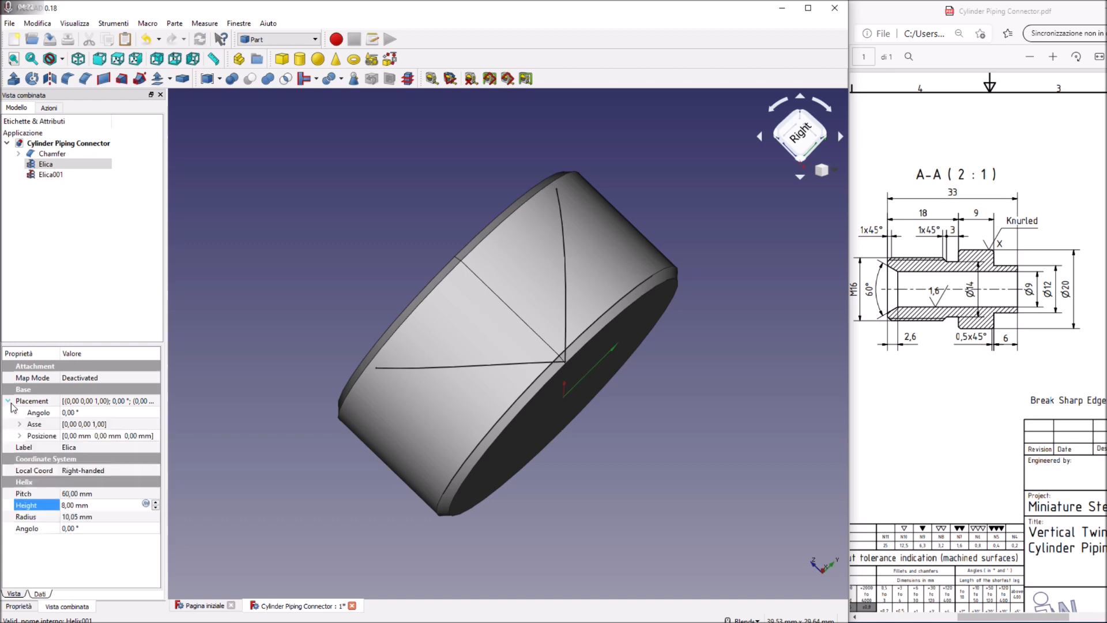
pyautogui.click(20, 437)
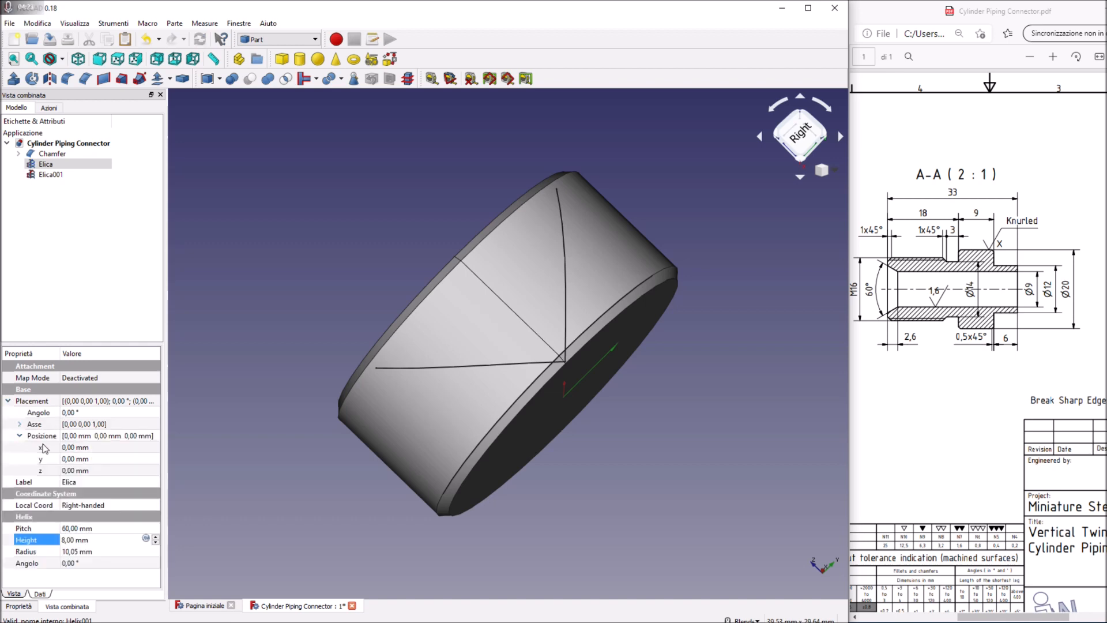
pyautogui.click(72, 470)
pyautogui.write('0,5')
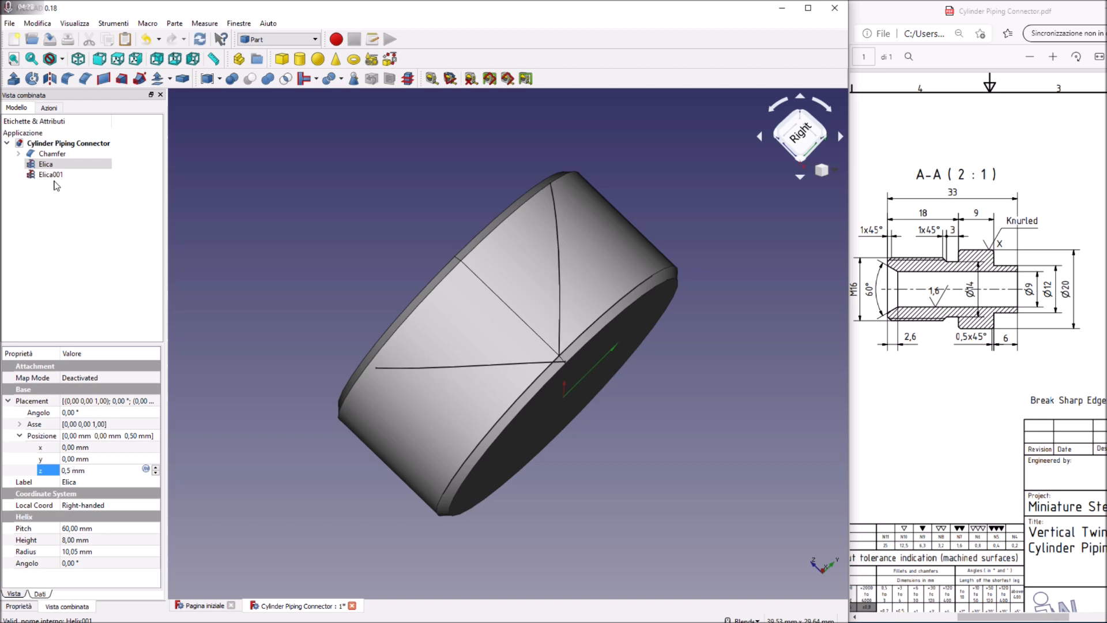
pyautogui.click(53, 175)
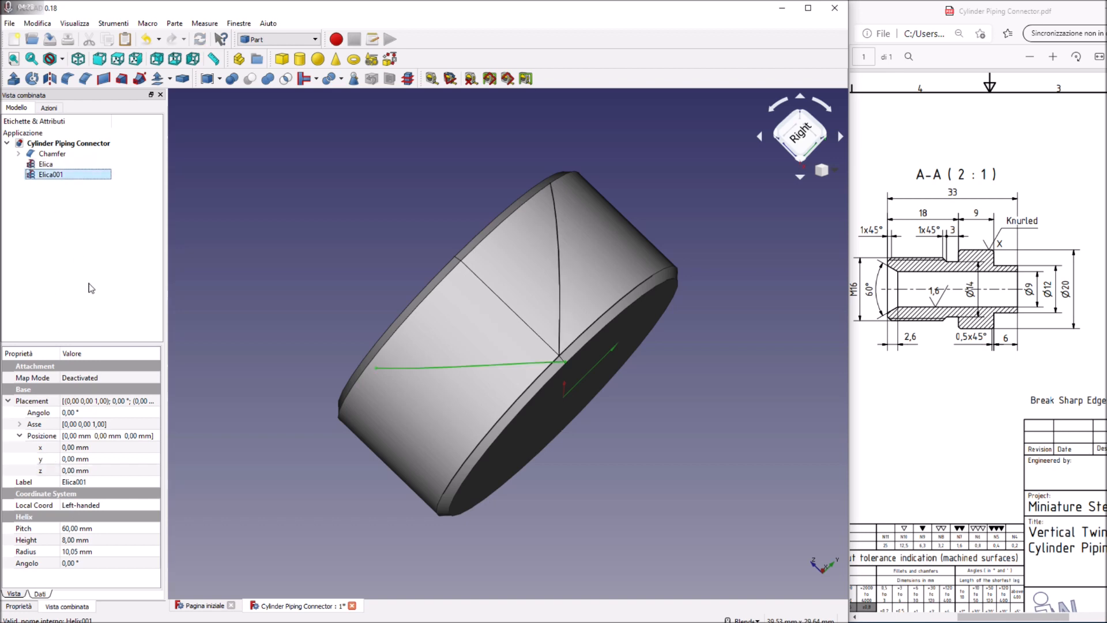
pyautogui.click(74, 471)
pyautogui.write('0,5')
pyautogui.moveTo(708, 268); pyautogui.dragTo(709, 348, button='middle')
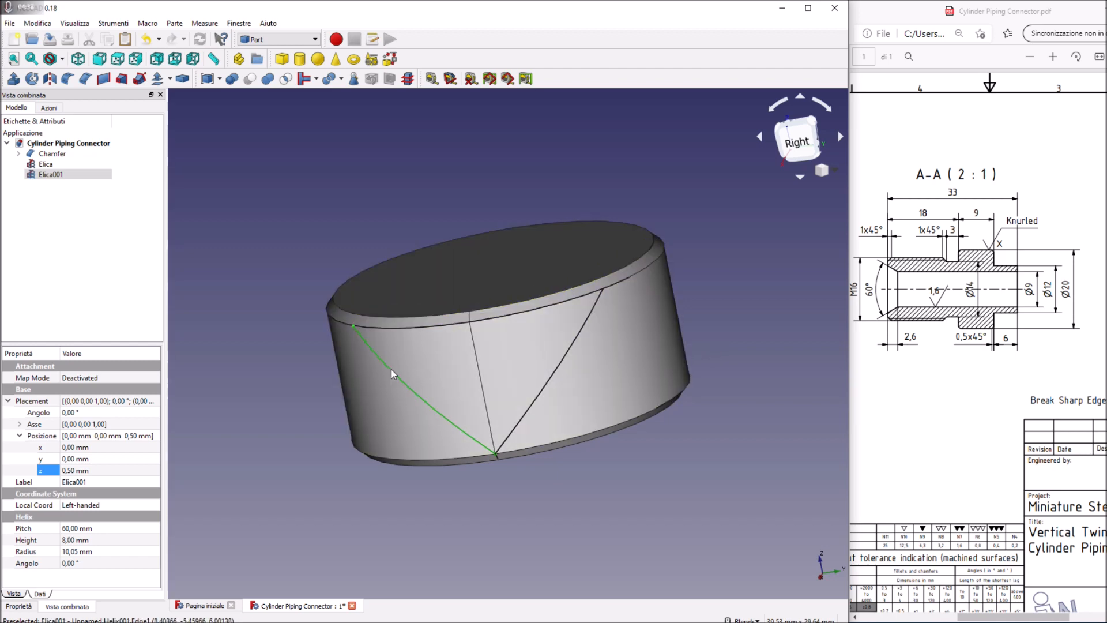
# Step: Array the left-handed helix with the Draft workbench, using the polar type and enough copies to circle the collar's side
pyautogui.click(316, 39)
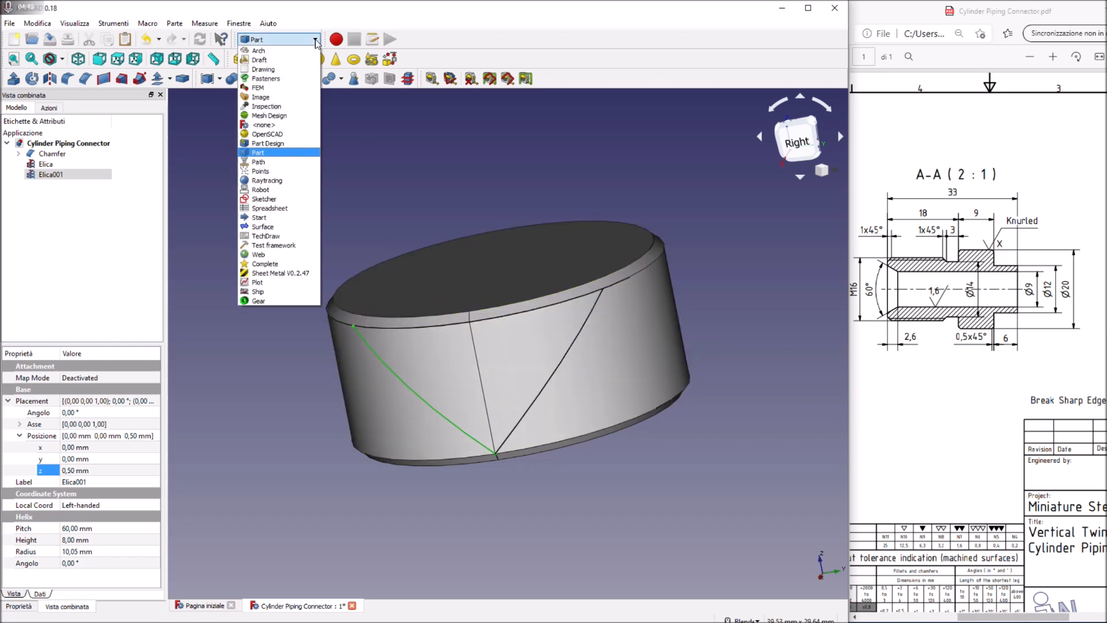
pyautogui.click(284, 64)
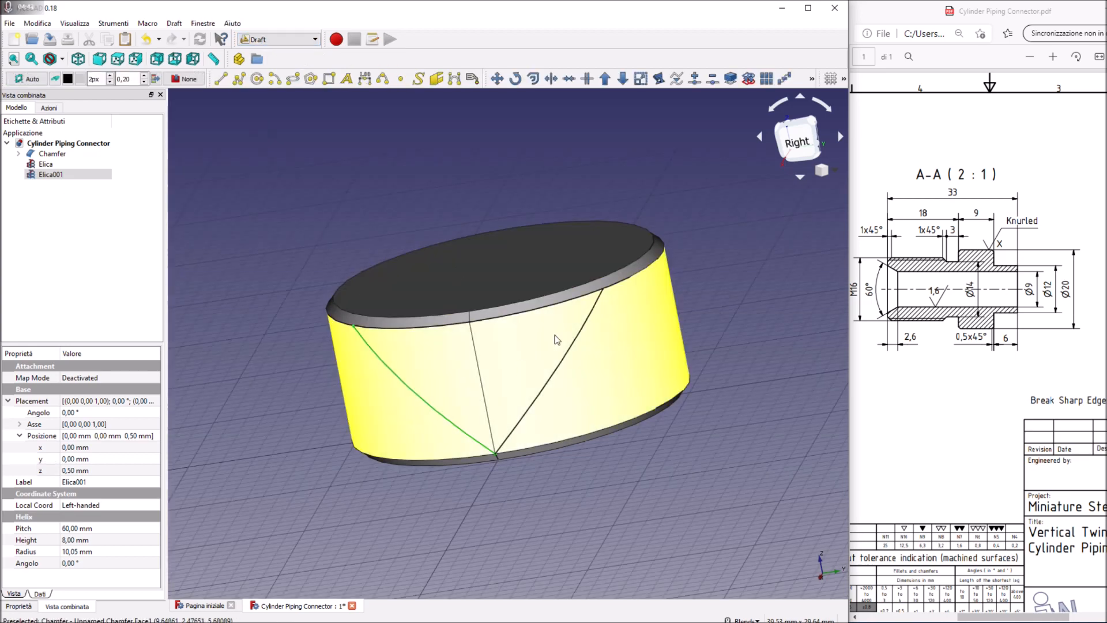
pyautogui.moveTo(680, 314); pyautogui.dragTo(689, 283, button='middle')
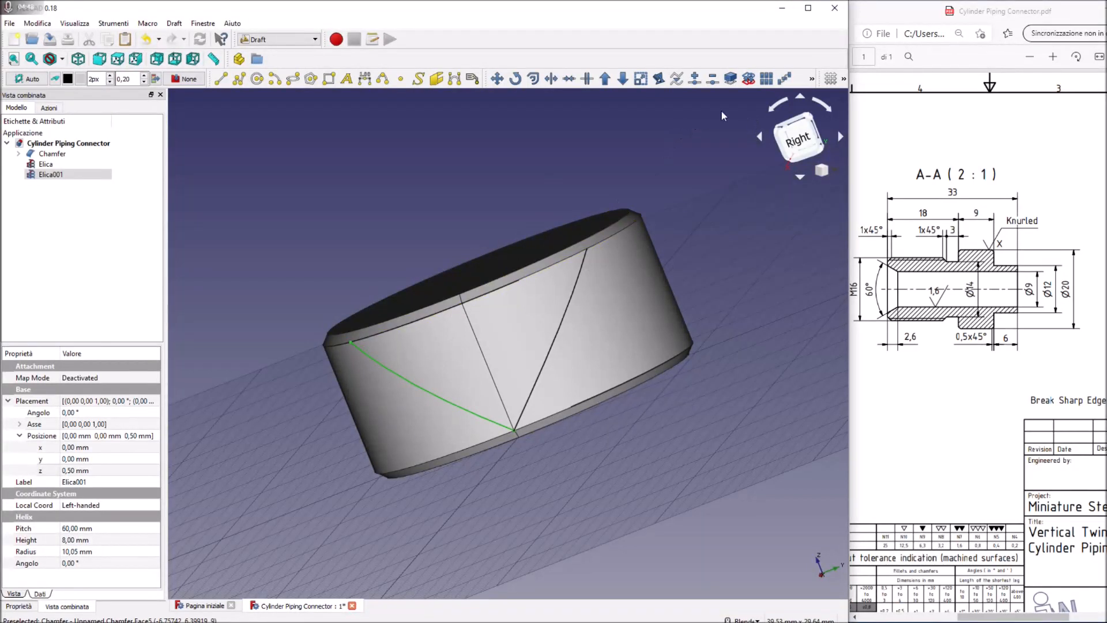
pyautogui.click(769, 80)
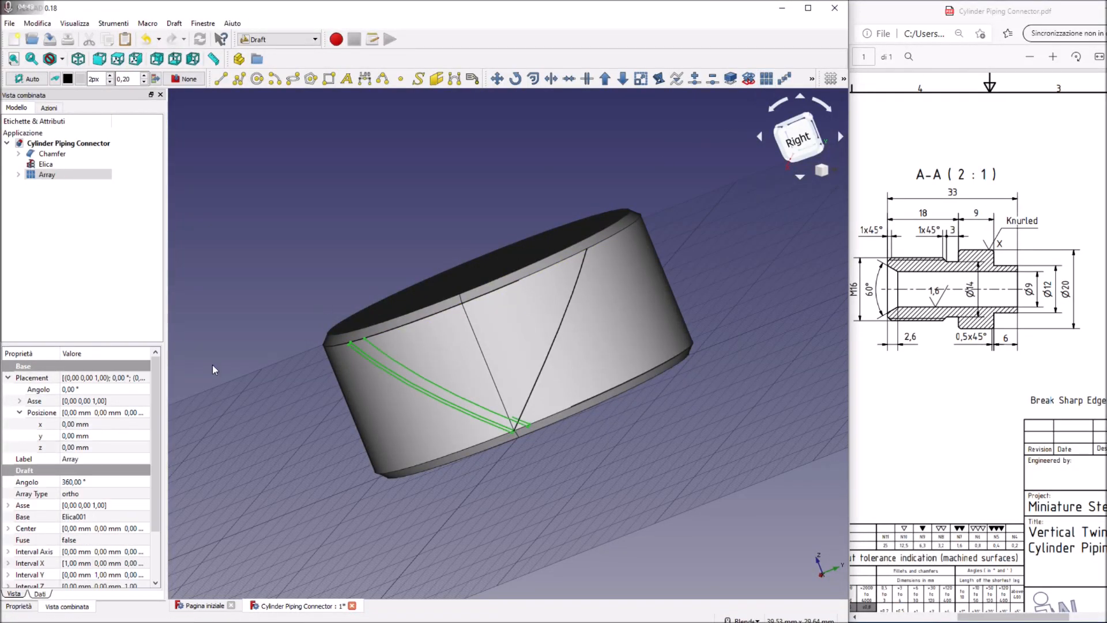
pyautogui.click(77, 491)
pyautogui.scroll(-1, 78, 491)
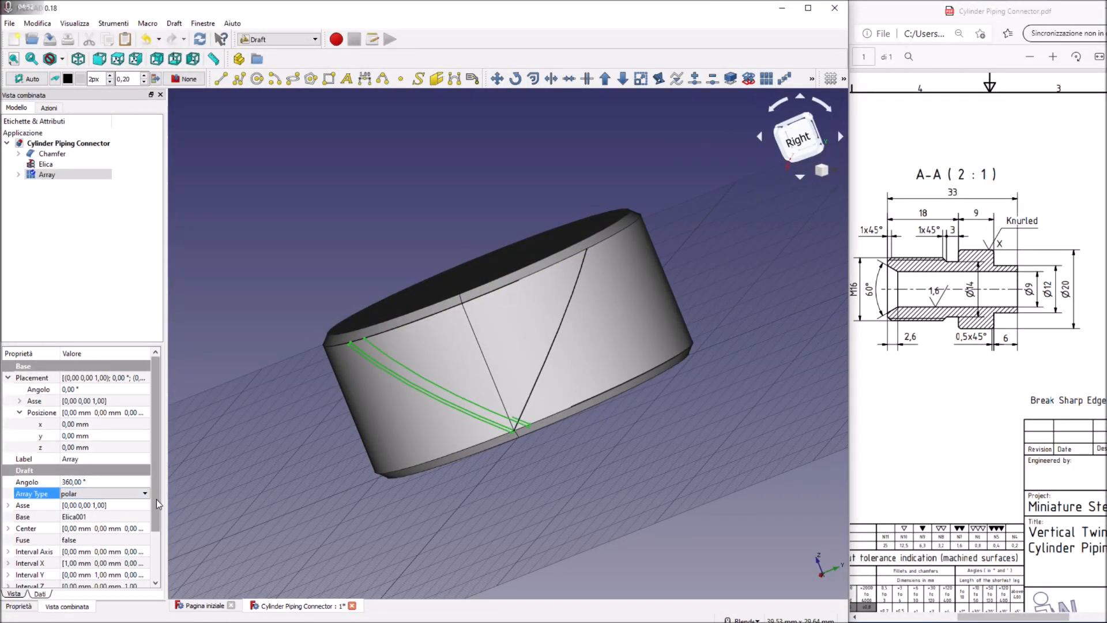
pyautogui.scroll(-2, 157, 500)
pyautogui.click(101, 552)
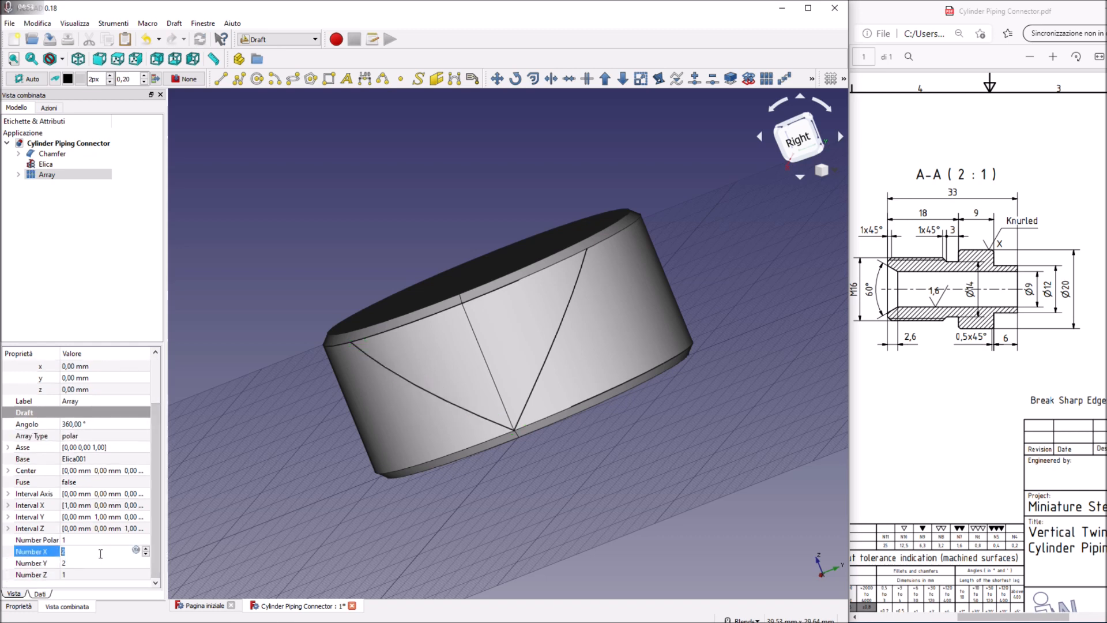
pyautogui.click(81, 539)
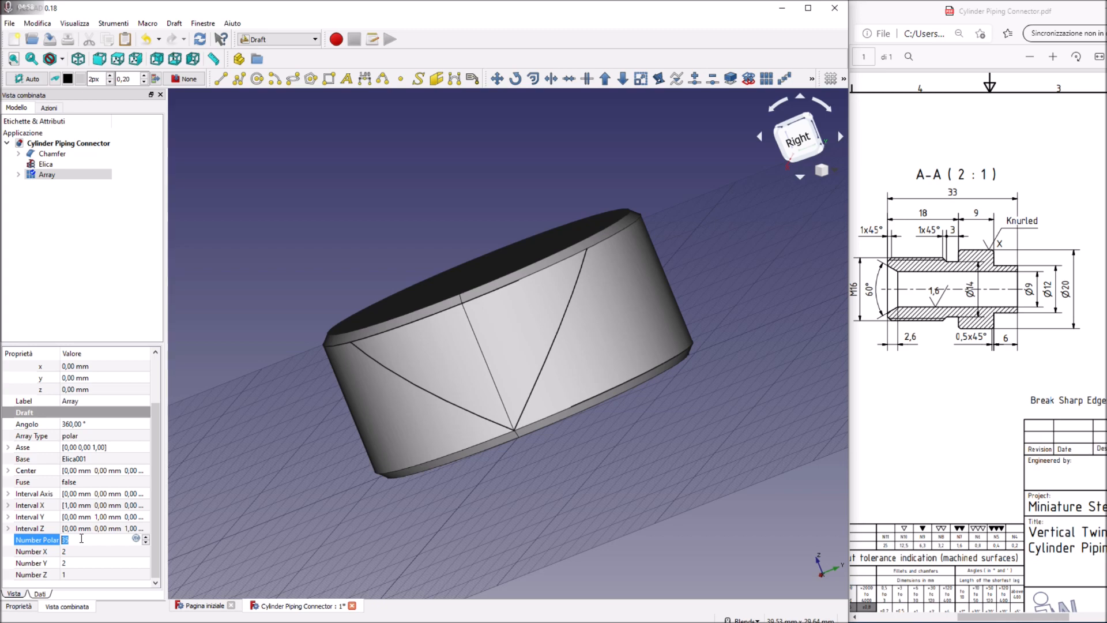
pyautogui.click(106, 284)
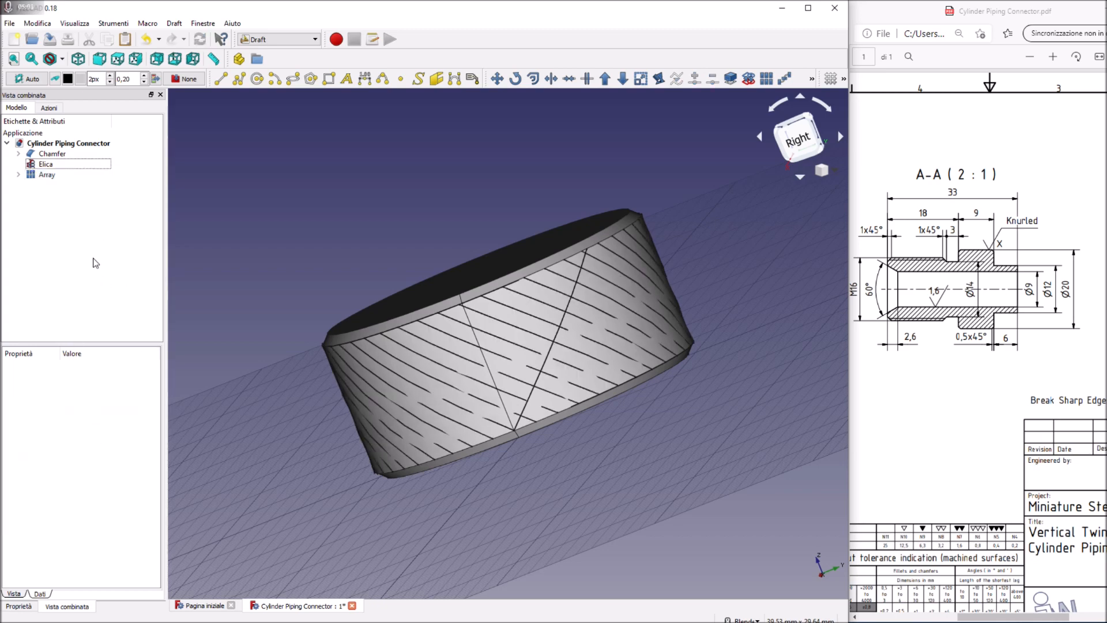
# Step: Increase the polar count of the left-handed helix array to pack its grooves more densely
pyautogui.click(45, 165)
pyautogui.click(46, 175)
pyautogui.click(81, 527)
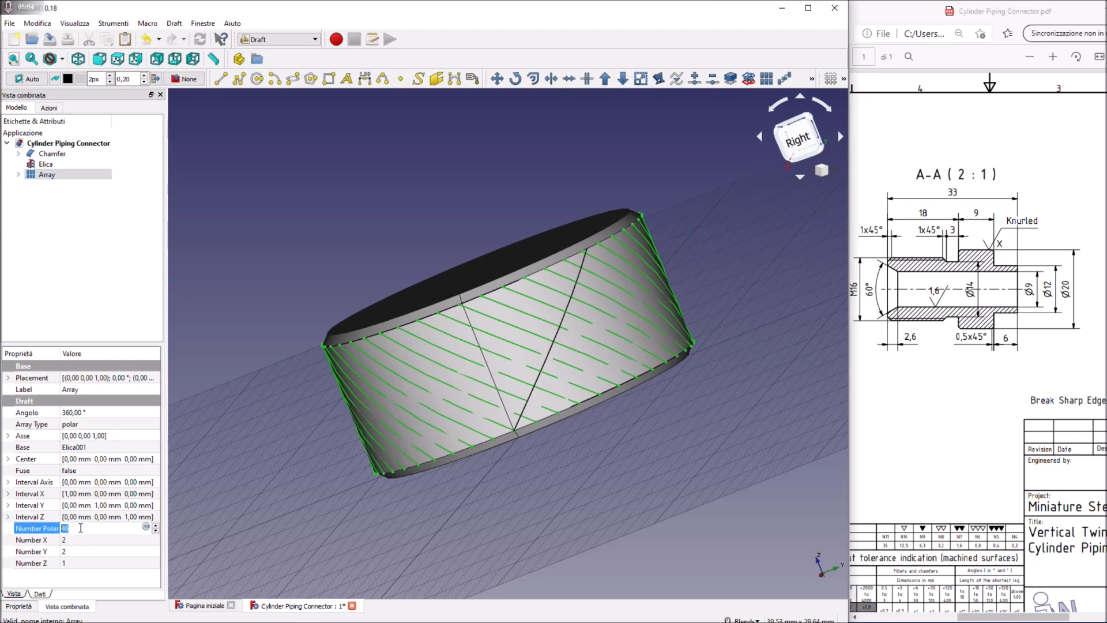
pyautogui.scroll(7, 79, 528)
pyautogui.click(73, 251)
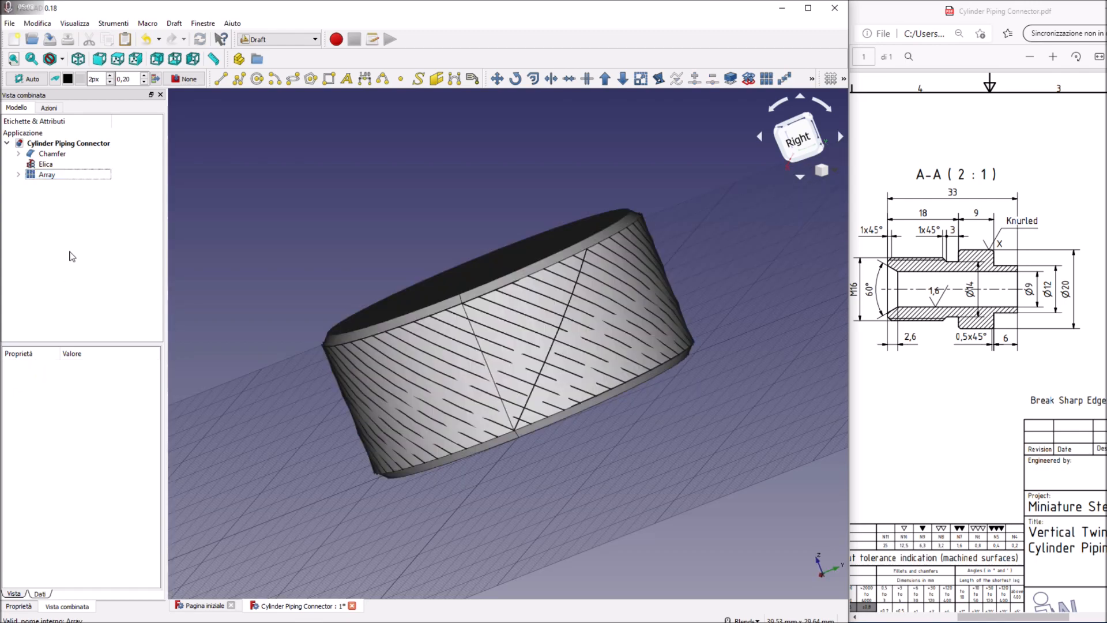
# Step: Create a matching polar array of the right-handed helix so the two sets of curves cross around the collar
pyautogui.click(55, 167)
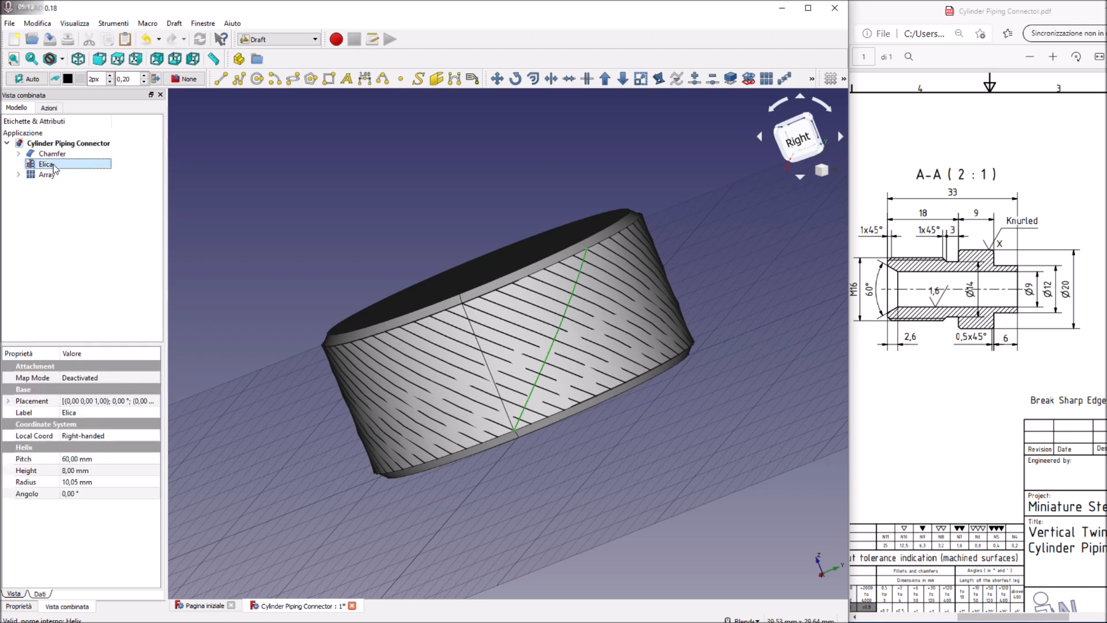
pyautogui.click(765, 80)
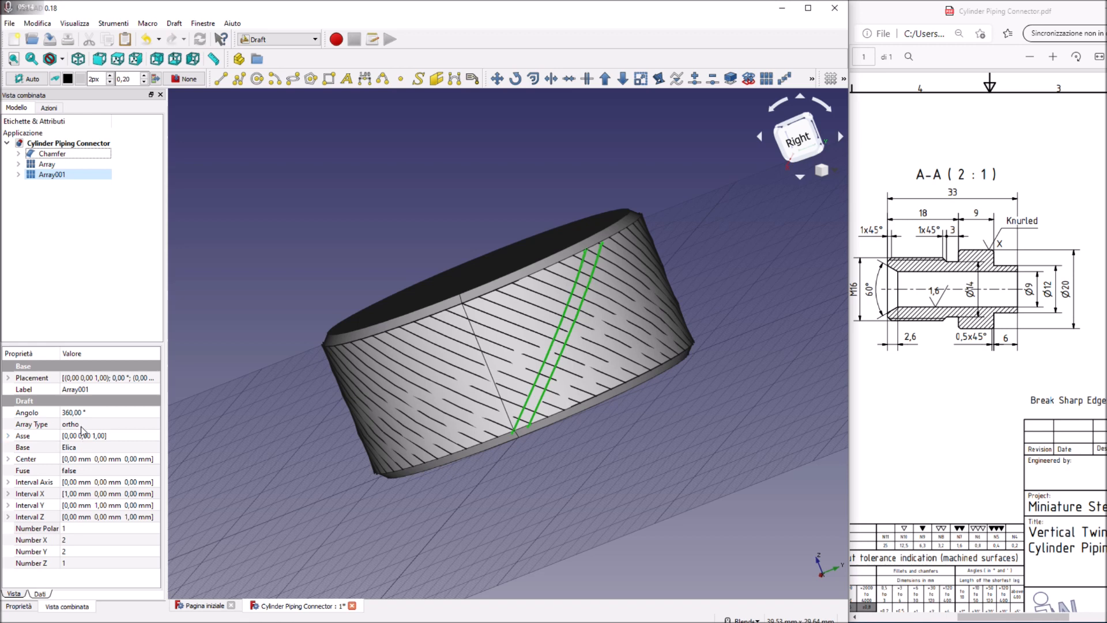
pyautogui.click(82, 425)
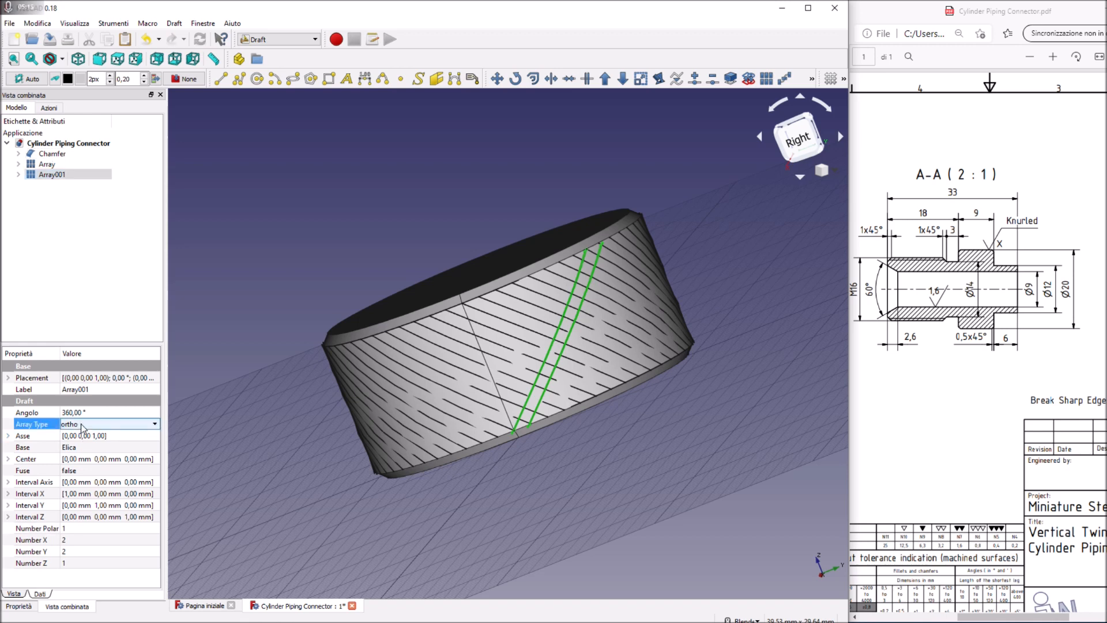
pyautogui.click(68, 529)
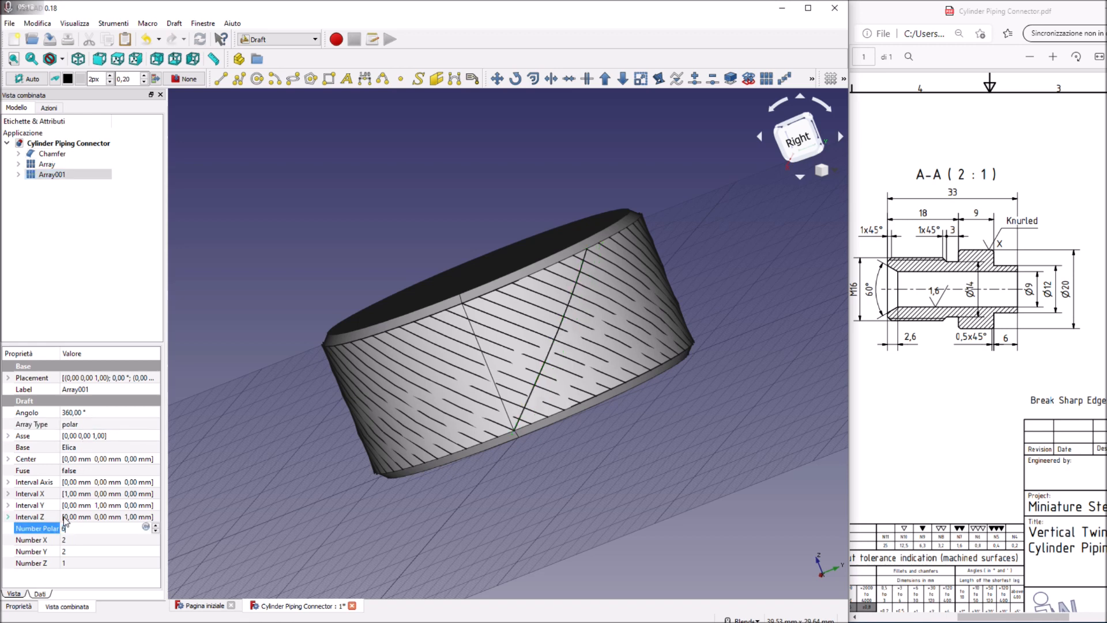
pyautogui.click(54, 306)
pyautogui.moveTo(533, 387); pyautogui.dragTo(381, 383, button='middle')
# Step: Delete both polar arrays while keeping their source helices
pyautogui.click(52, 176)
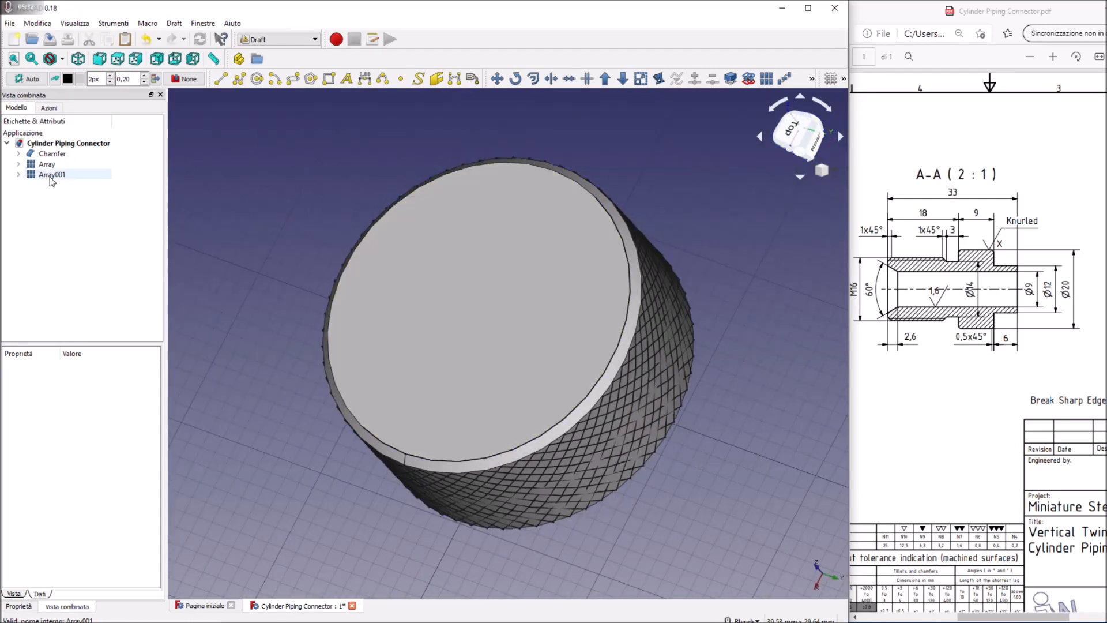
pyautogui.press('Delete')
pyautogui.click(46, 164)
pyautogui.press('Delete')
# Step: Make the hidden left-handed and right-handed source helices visible again on the collar
pyautogui.click(48, 165)
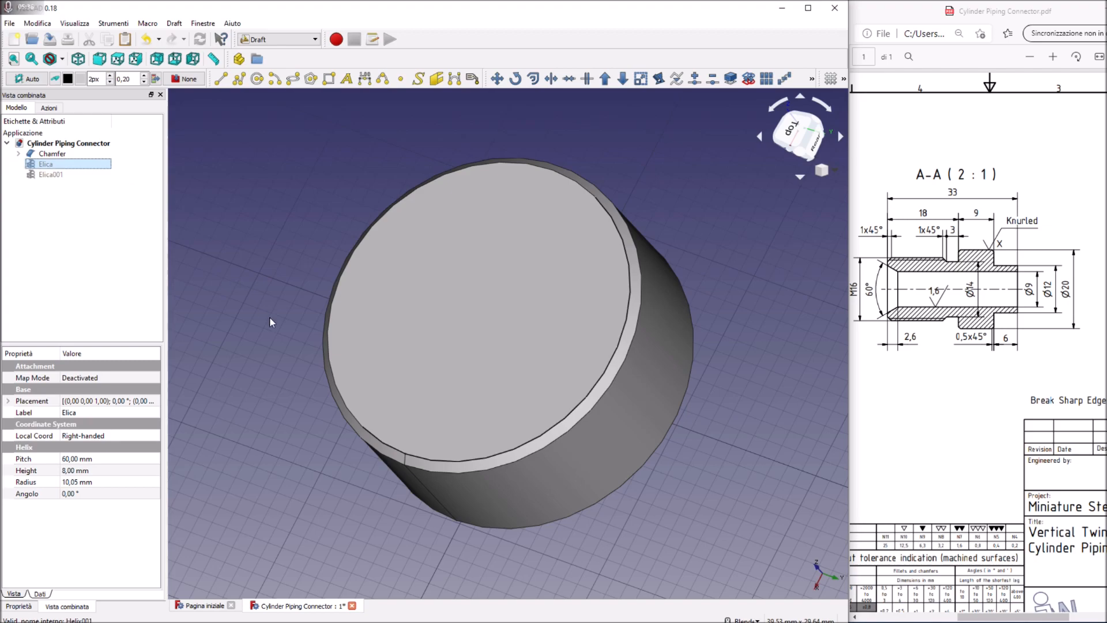
pyautogui.press('3')
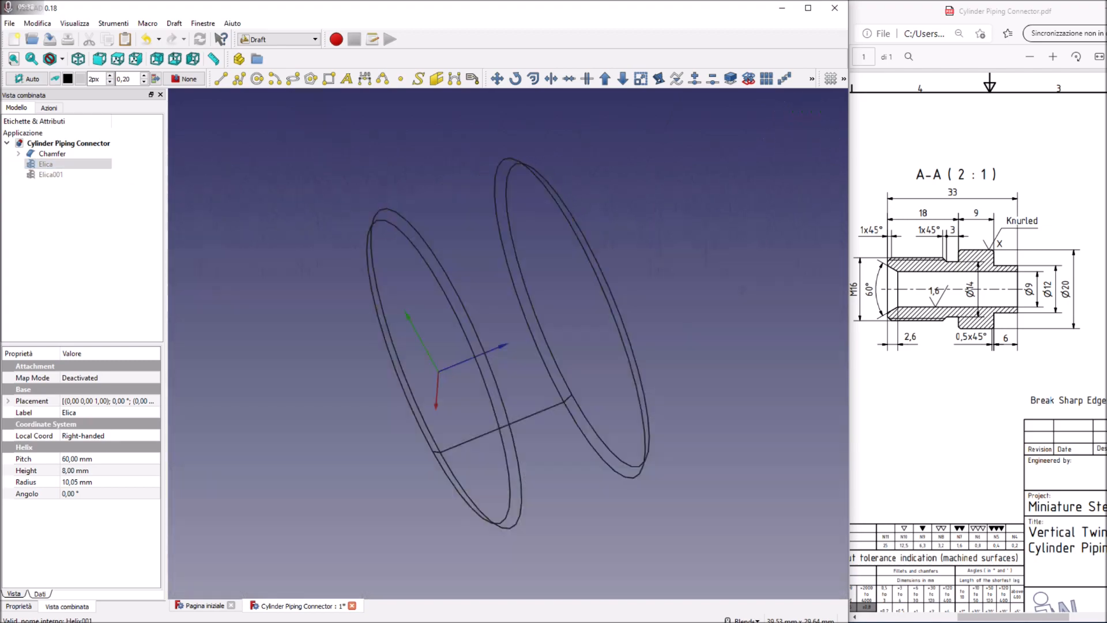
pyautogui.moveTo(657, 371); pyautogui.dragTo(830, 386, button='middle')
pyautogui.moveTo(202, 302); pyautogui.dragTo(265, 297, button='middle')
pyautogui.click(52, 177)
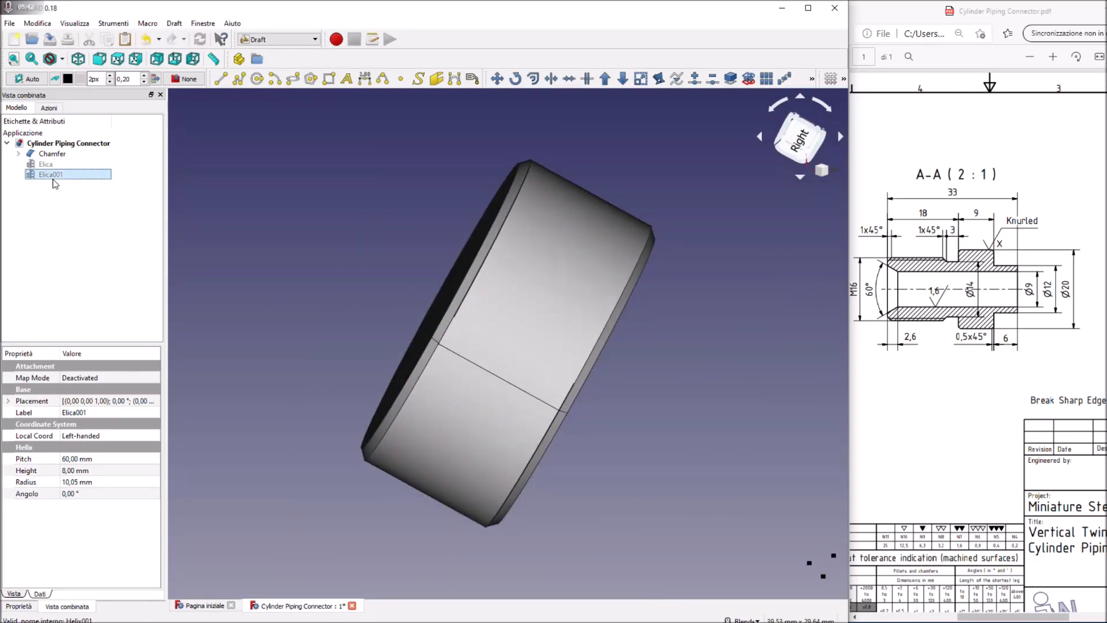
pyautogui.press('space')
pyautogui.click(46, 164)
pyautogui.press('space')
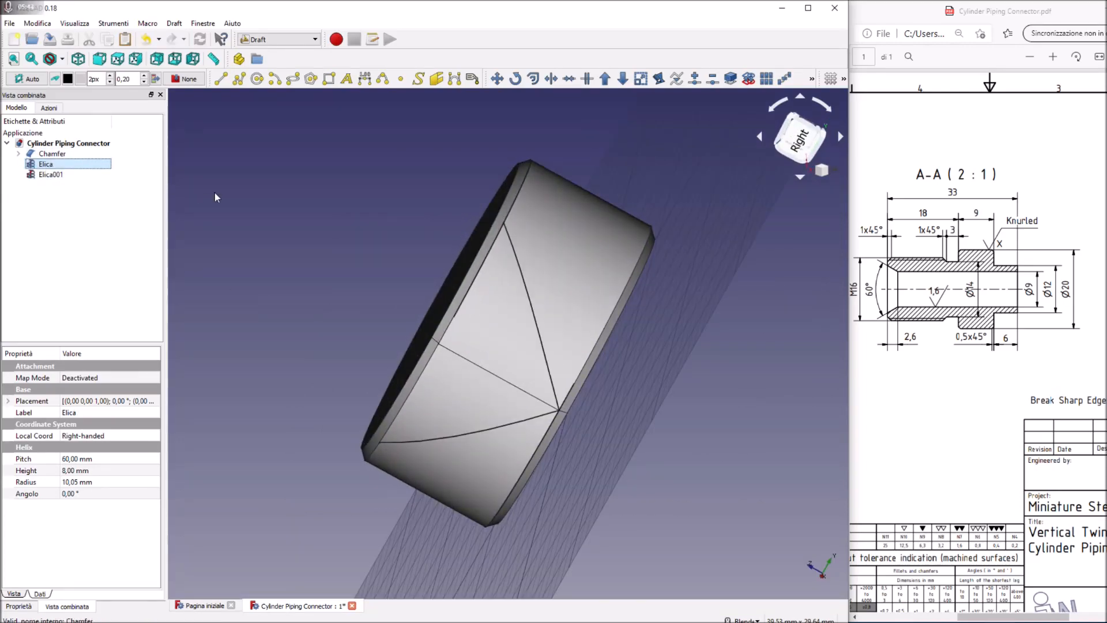
pyautogui.moveTo(736, 397); pyautogui.dragTo(605, 367, button='middle')
pyautogui.moveTo(508, 349); pyautogui.dragTo(577, 346, button='middle')
# Step: Undo the visibility changes and the deletion of the two polar arrays
pyautogui.click(37, 23)
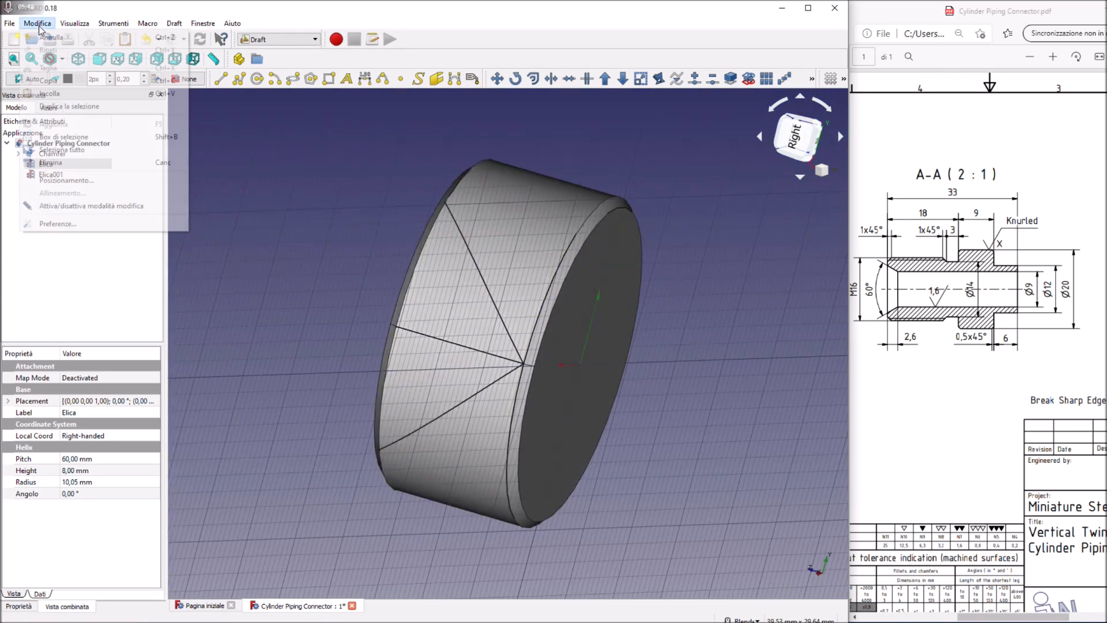
pyautogui.click(46, 39)
pyautogui.click(37, 23)
pyautogui.click(46, 37)
pyautogui.click(37, 23)
pyautogui.click(47, 39)
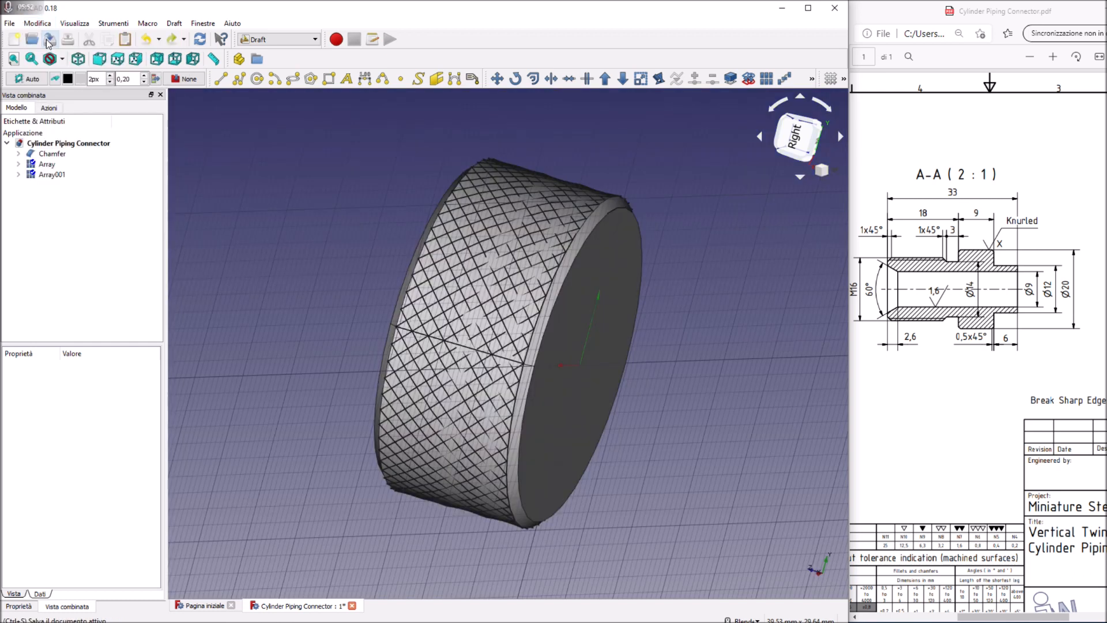
# Step: Undo the creation and settings of both polar arrays, going back to the two single helices
pyautogui.click(44, 25)
pyautogui.click(48, 38)
pyautogui.click(44, 25)
pyautogui.click(51, 38)
pyautogui.click(45, 26)
pyautogui.click(49, 38)
pyautogui.click(45, 25)
pyautogui.click(50, 38)
pyautogui.click(41, 25)
pyautogui.click(50, 38)
pyautogui.click(40, 24)
pyautogui.click(51, 39)
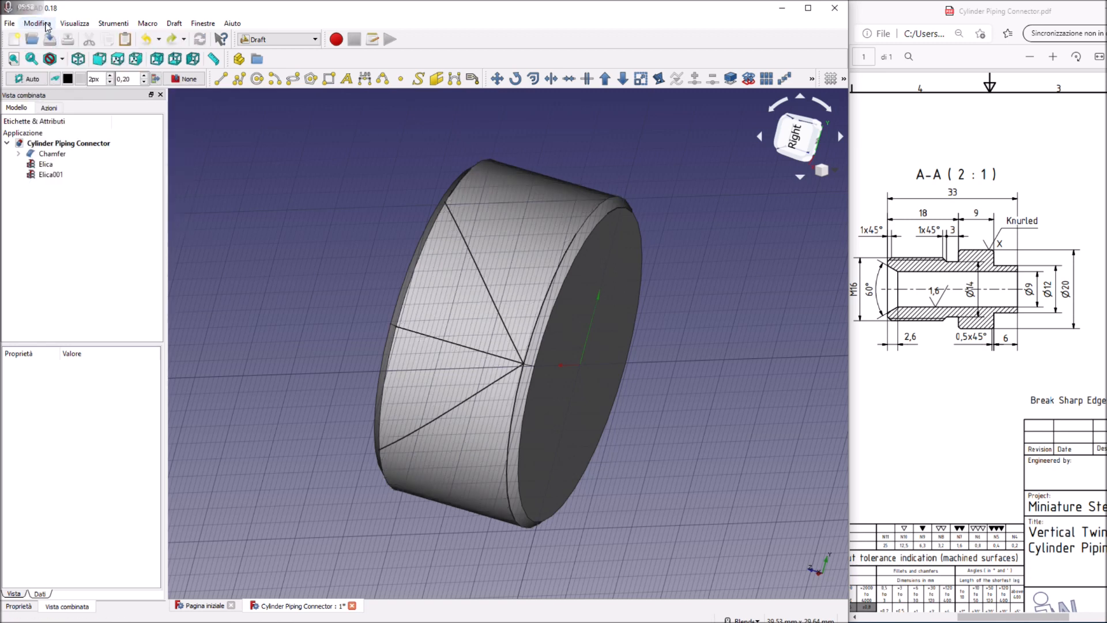
# Step: Undo the 0.5 mm Z offsets of both helices and their reduction to 8 mm height
pyautogui.click(45, 25)
pyautogui.click(50, 39)
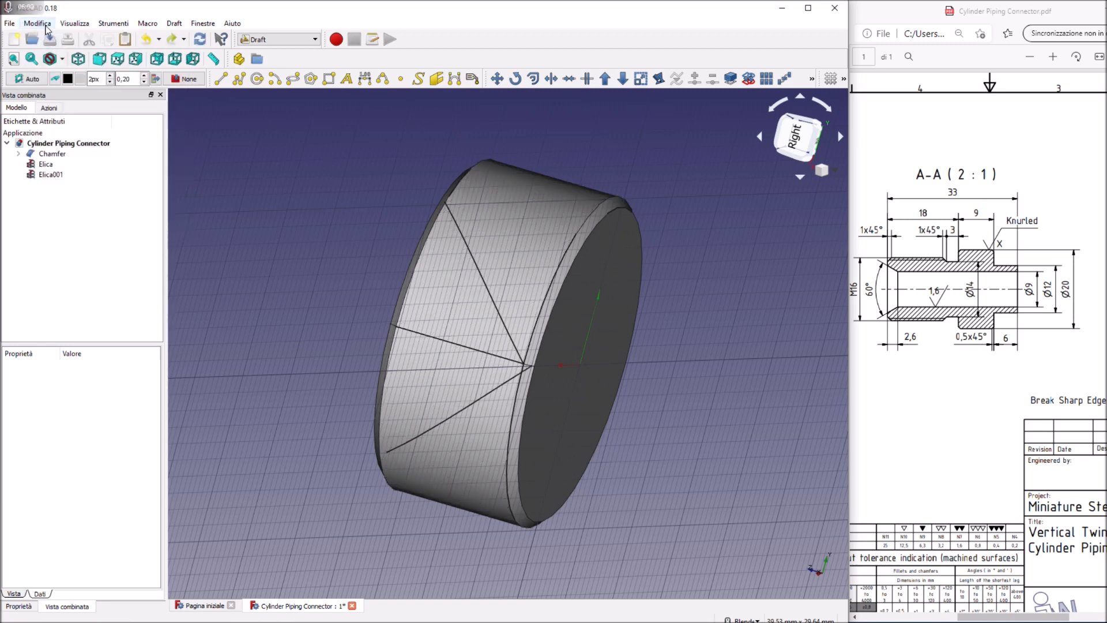
pyautogui.click(46, 26)
pyautogui.click(49, 38)
pyautogui.click(40, 25)
pyautogui.click(54, 40)
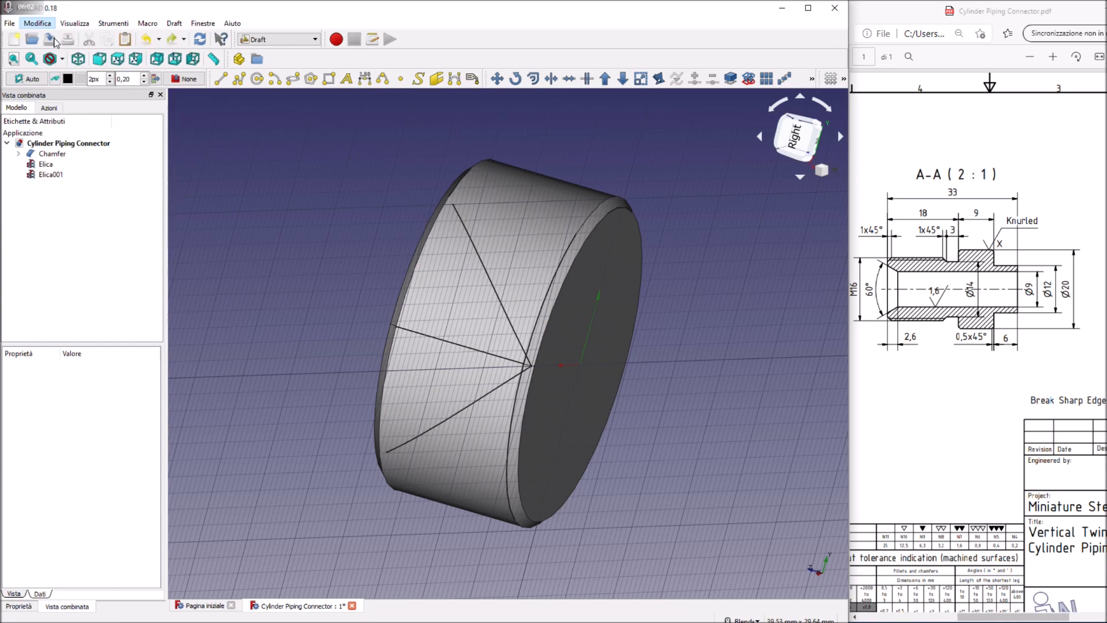
pyautogui.click(46, 26)
pyautogui.click(50, 38)
# Step: Hide the Draft working-plane grid around the collar and its two helices
pyautogui.moveTo(450, 288); pyautogui.dragTo(652, 405, button='middle')
pyautogui.click(831, 79)
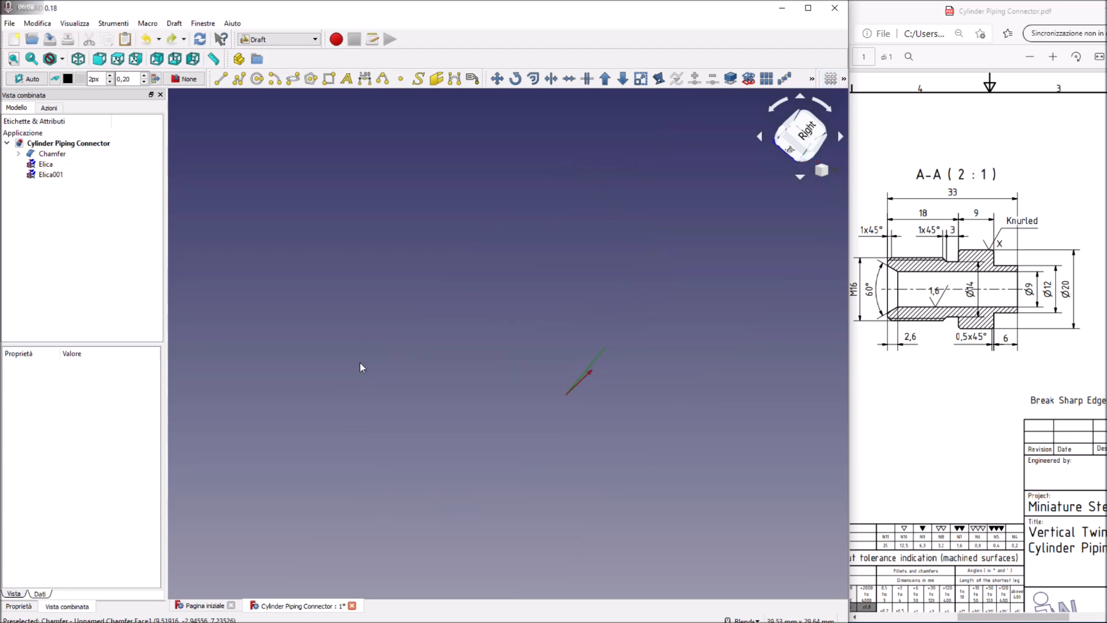
pyautogui.moveTo(499, 445); pyautogui.dragTo(655, 394, button='middle')
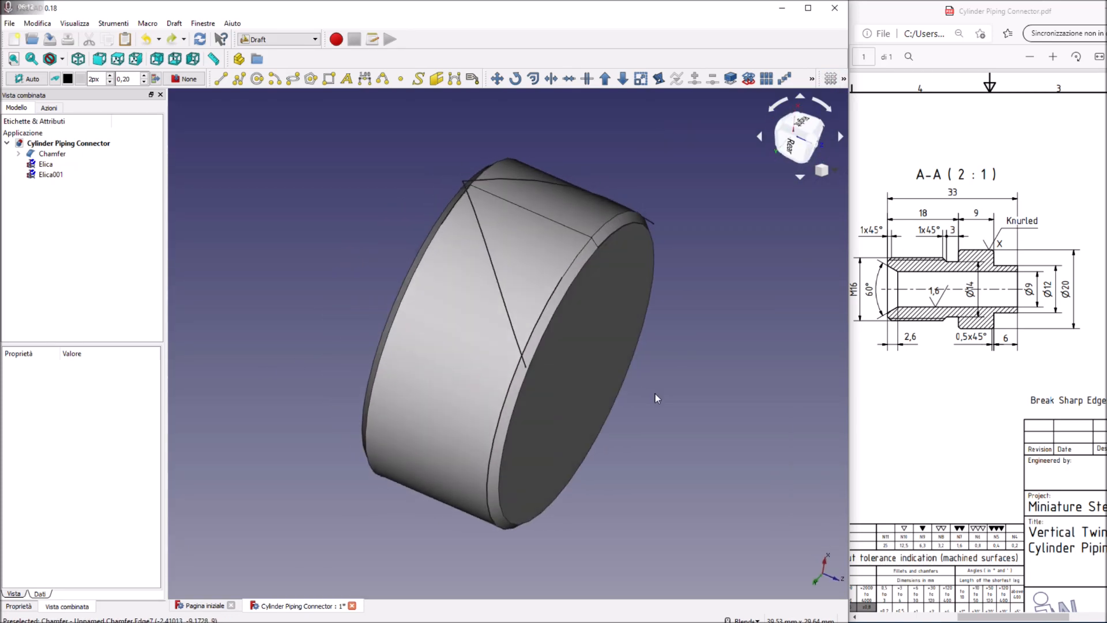
pyautogui.moveTo(688, 352); pyautogui.dragTo(427, 323, button='middle')
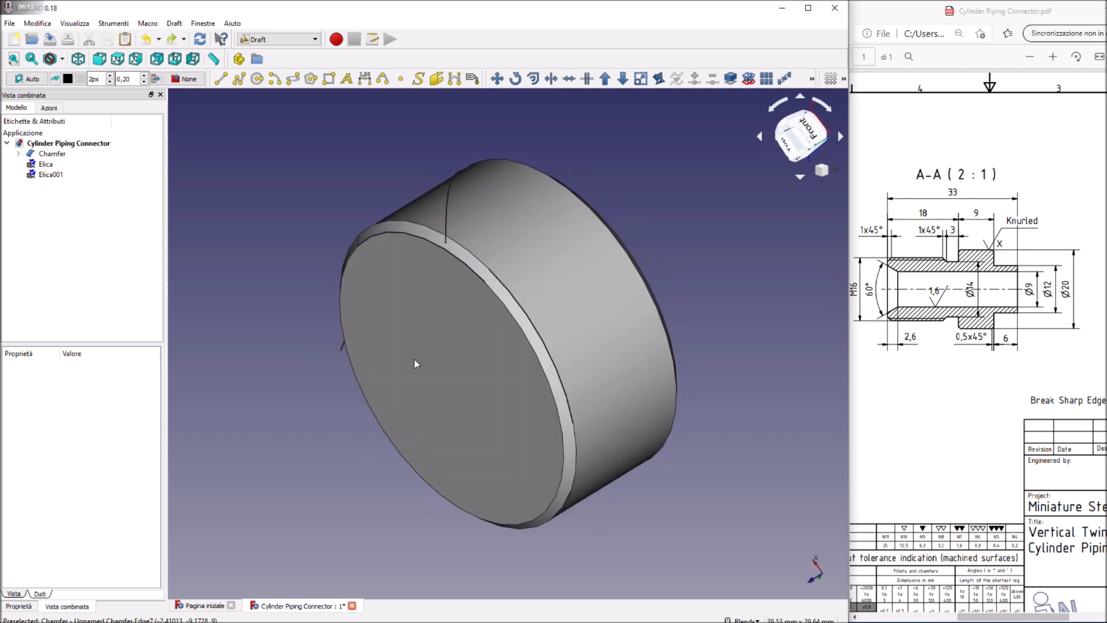
pyautogui.moveTo(727, 260); pyautogui.dragTo(502, 421, button='middle')
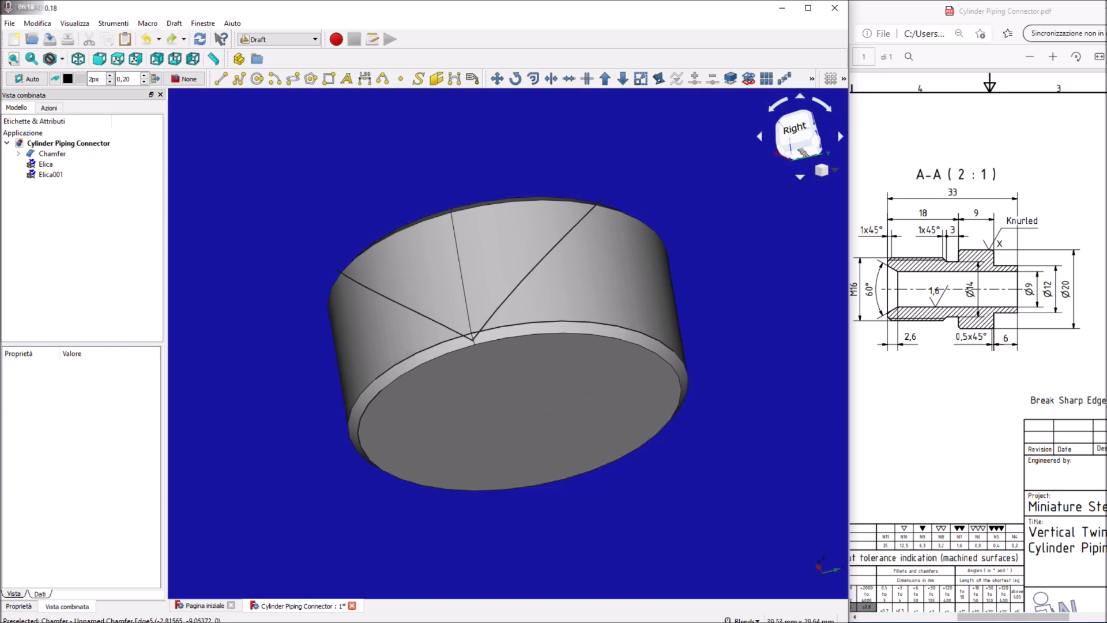
pyautogui.moveTo(766, 278); pyautogui.dragTo(718, 329, button='middle')
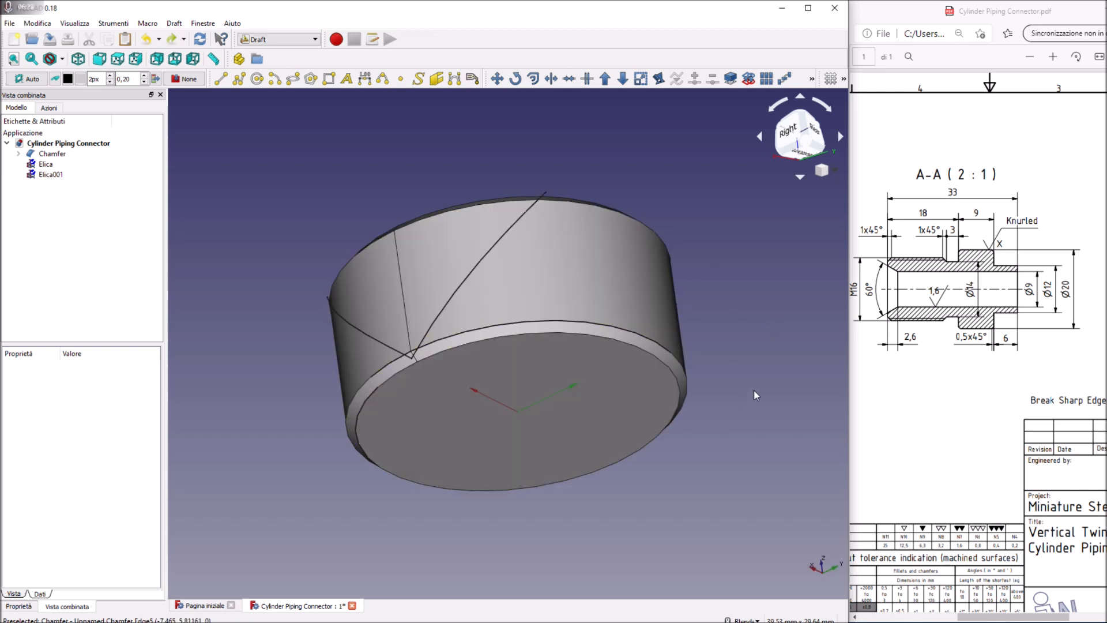
pyautogui.moveTo(745, 377); pyautogui.dragTo(787, 251, button='middle')
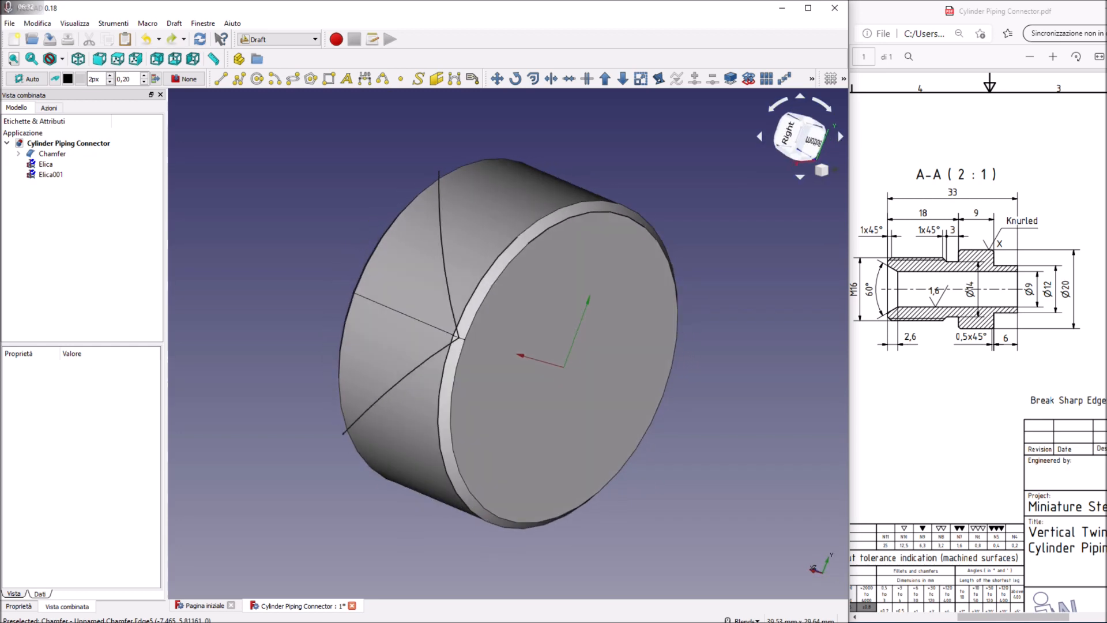
# Step: Switch to the Sketcher workbench and create a new sketch on the XY plane with no offset
pyautogui.moveTo(252, 366); pyautogui.dragTo(337, 274, button='middle')
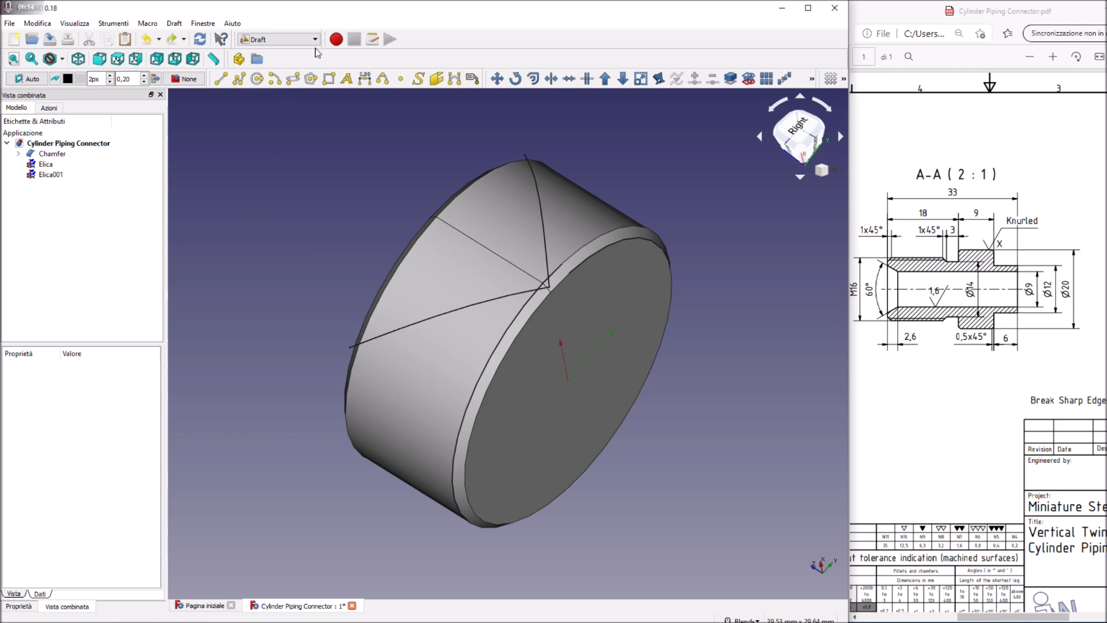
pyautogui.click(277, 39)
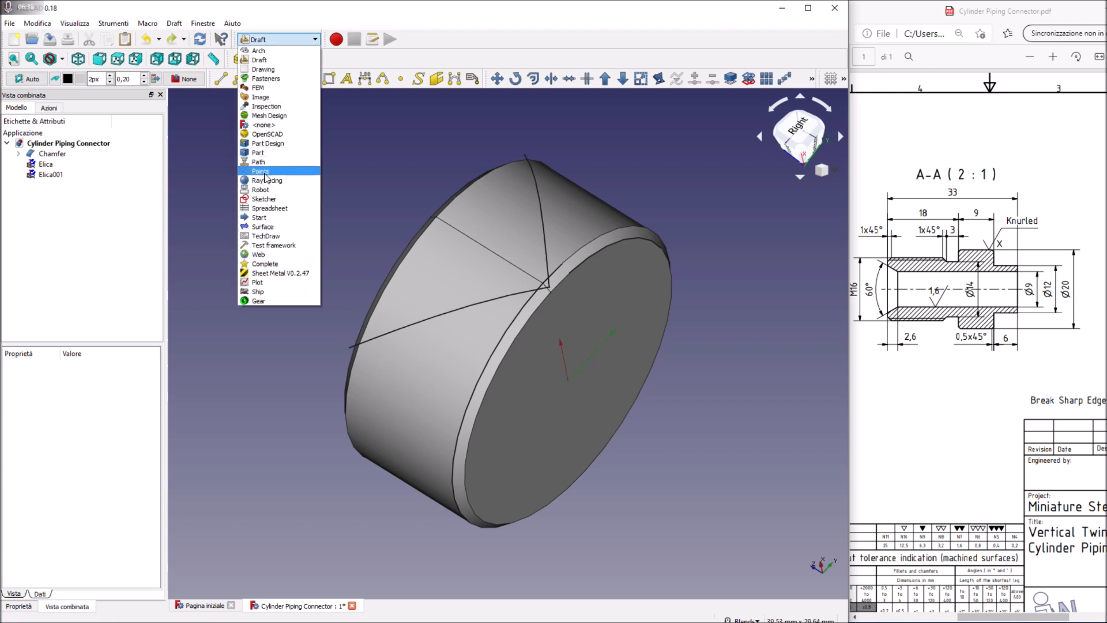
pyautogui.click(265, 199)
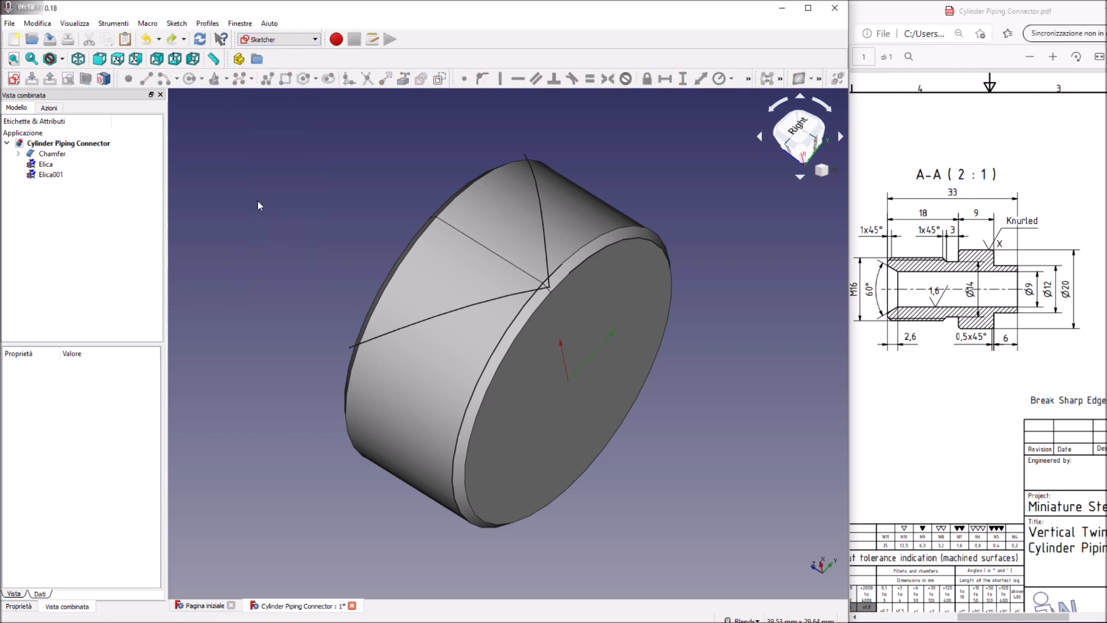
pyautogui.click(14, 80)
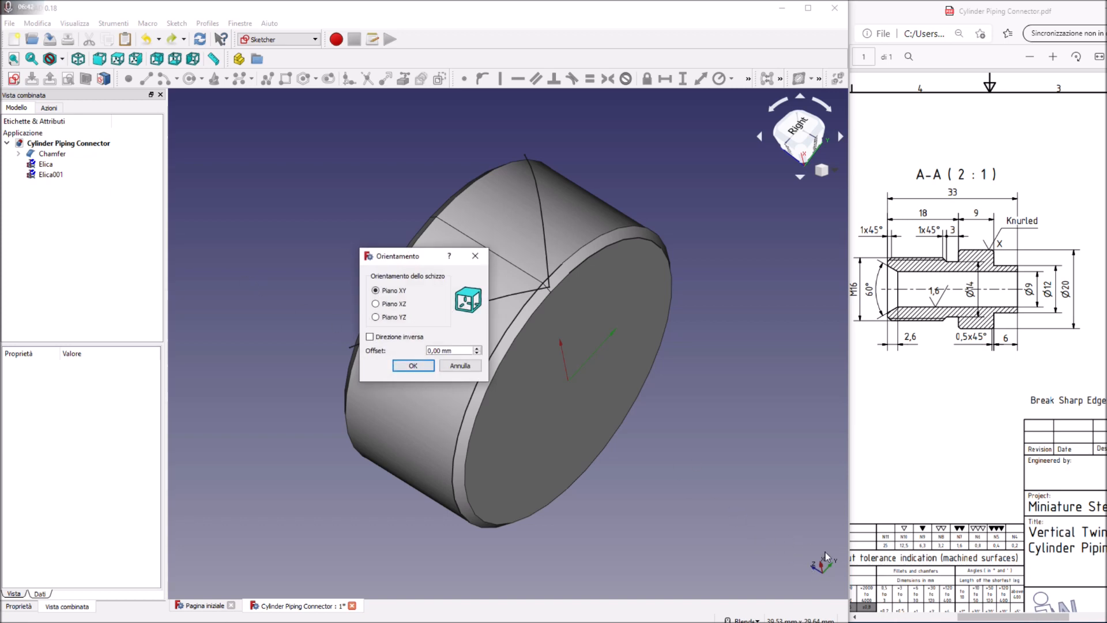
pyautogui.click(405, 368)
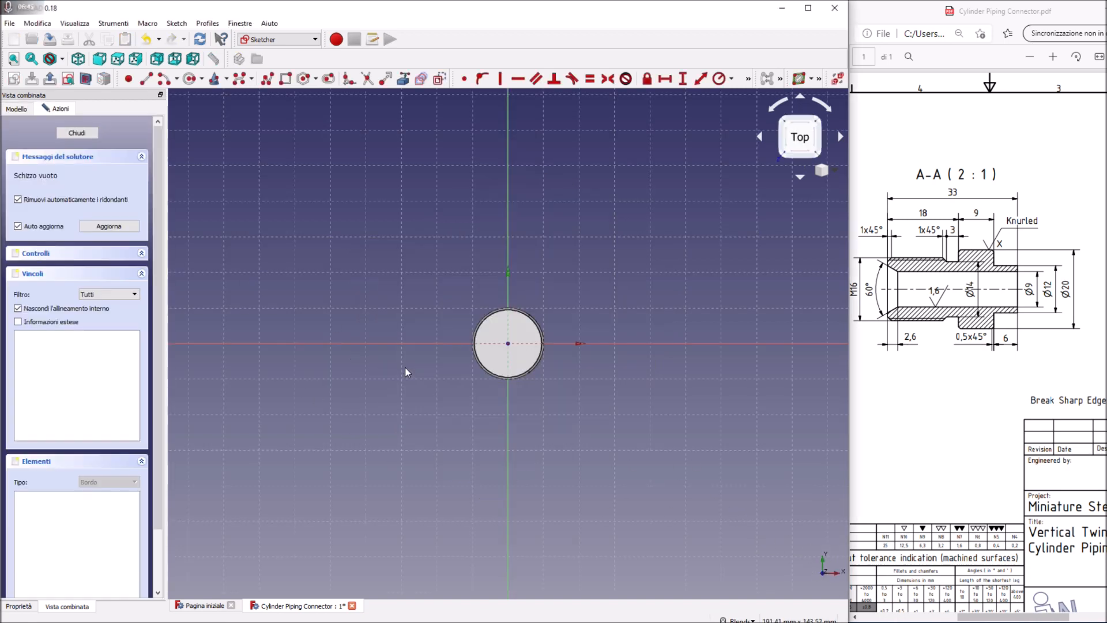
# Step: Sketch an equilateral triangle of about 0.38 mm circumradius, centred on the X axis at the collar's outer edge, with one vertex pointing towards the origin
pyautogui.moveTo(577, 461)
pyautogui.mouseDown(button='middle')
pyautogui.moveTo(493, 464)
pyautogui.moveTo(473, 442)
pyautogui.mouseUp(button='middle')
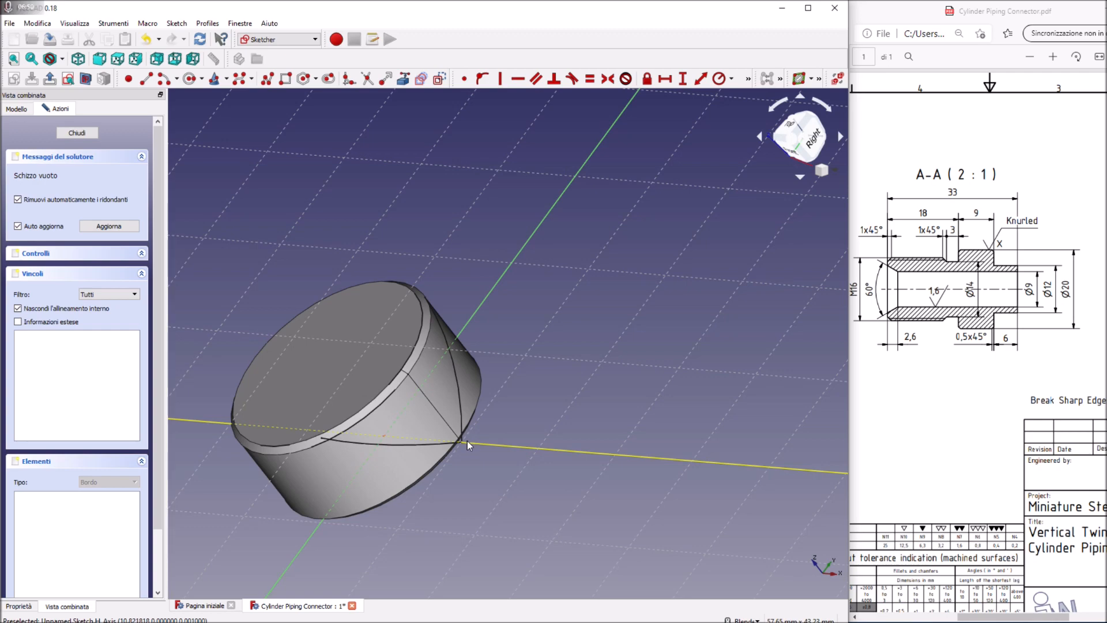
pyautogui.moveTo(512, 438); pyautogui.dragTo(417, 412, button='middle')
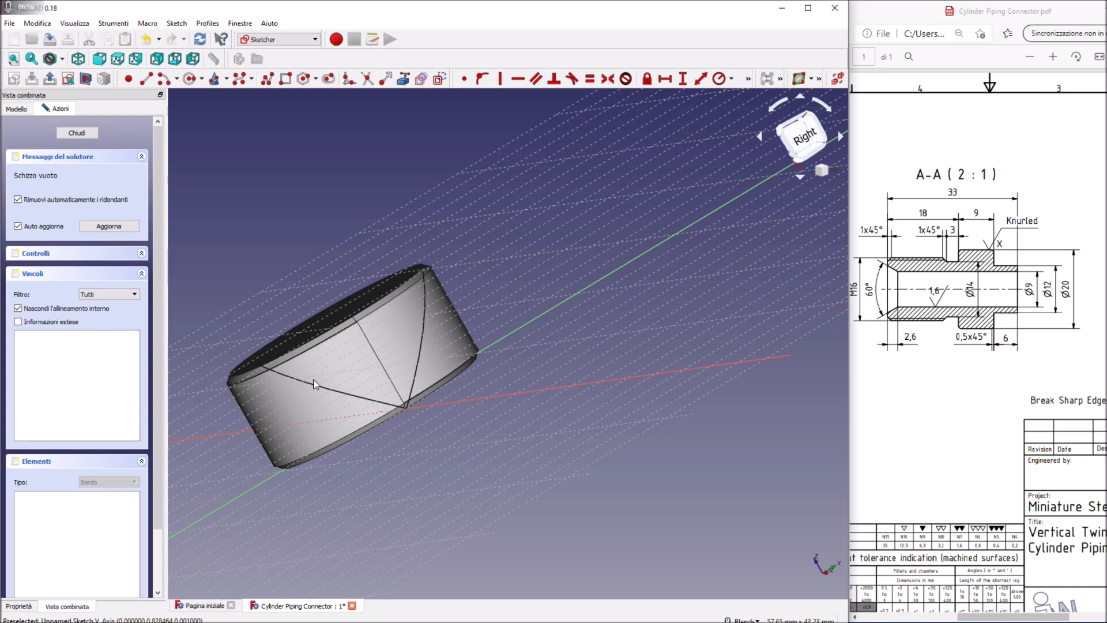
pyautogui.moveTo(744, 201); pyautogui.dragTo(753, 363, button='middle')
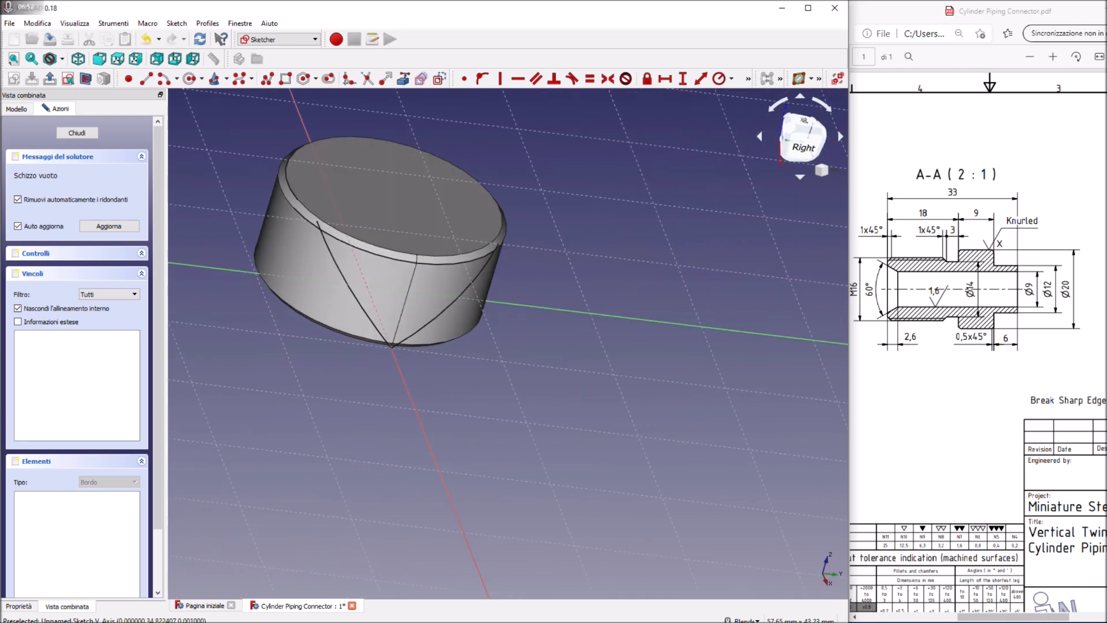
pyautogui.click(805, 124)
pyautogui.scroll(-5, 558, 489)
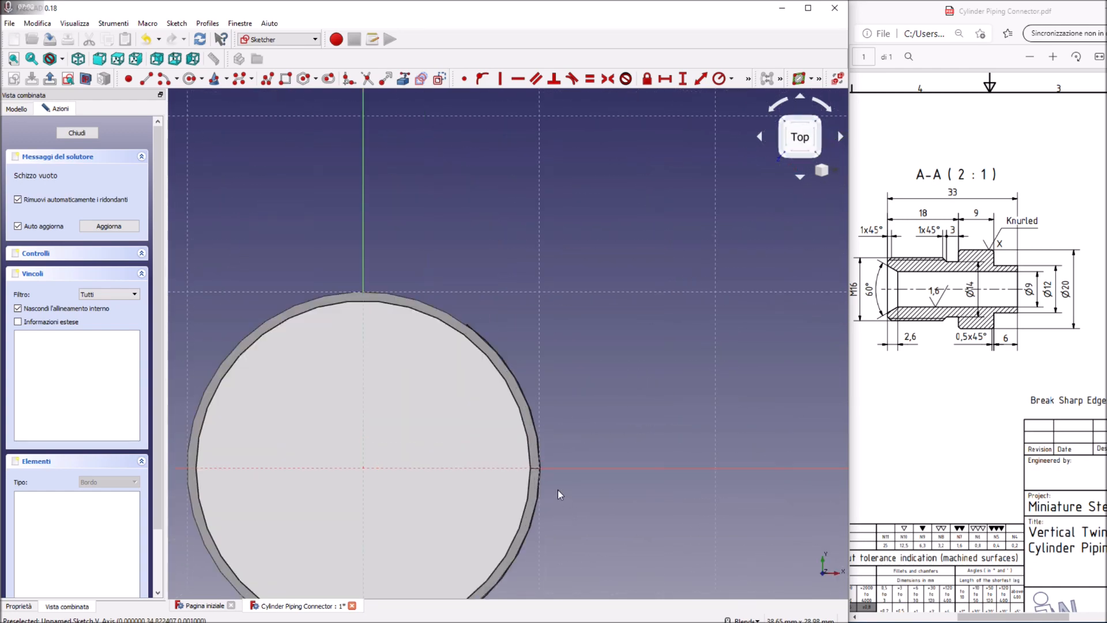
pyautogui.scroll(-4, 527, 475)
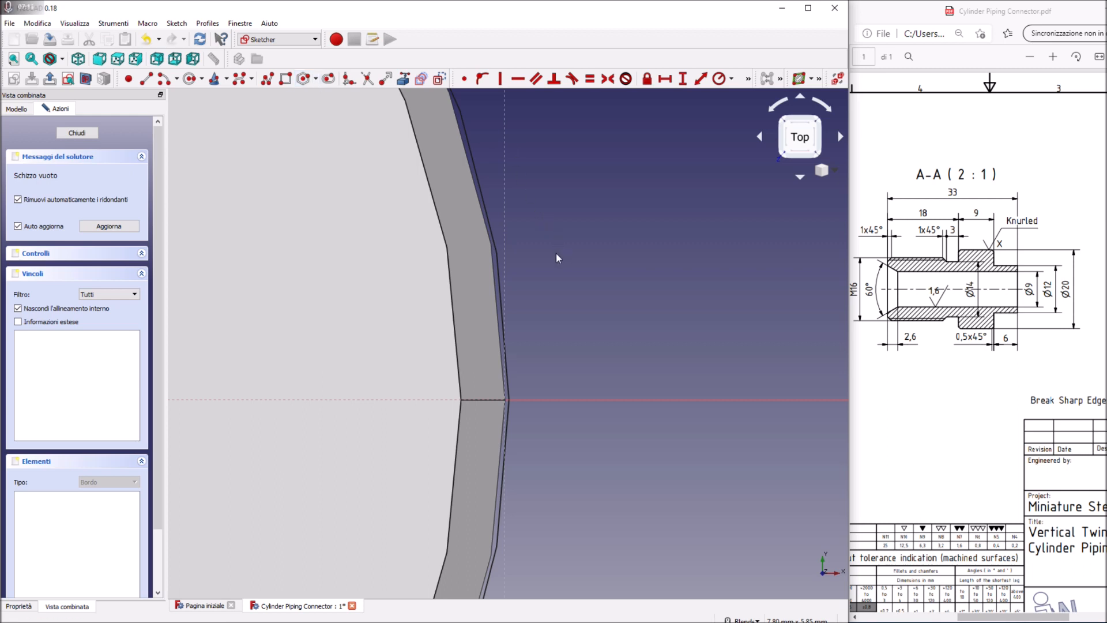
pyautogui.click(315, 85)
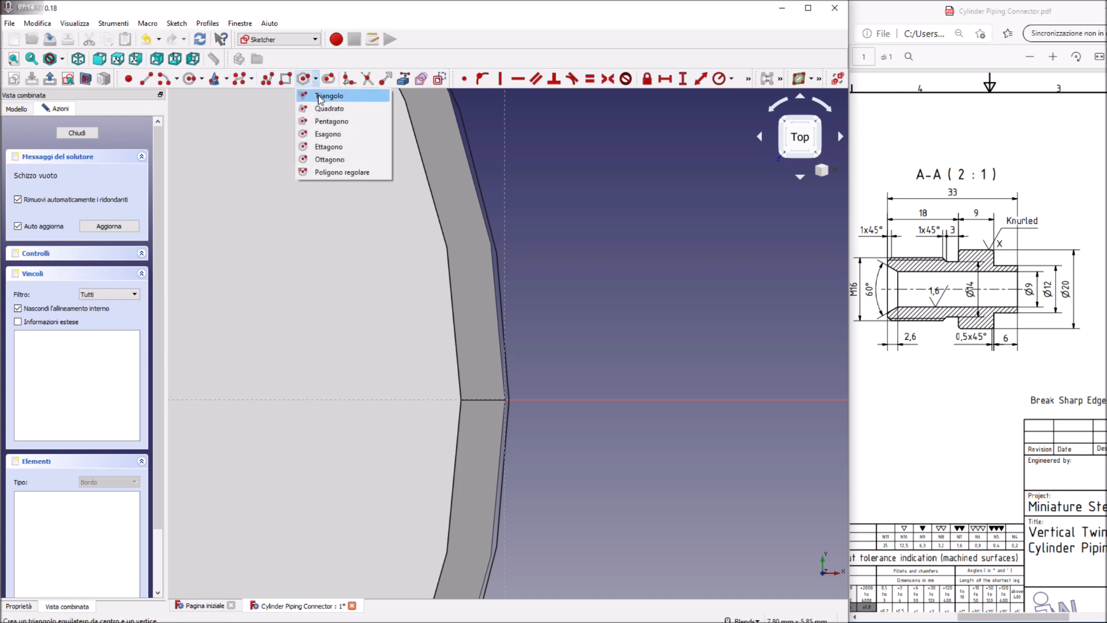
pyautogui.click(318, 95)
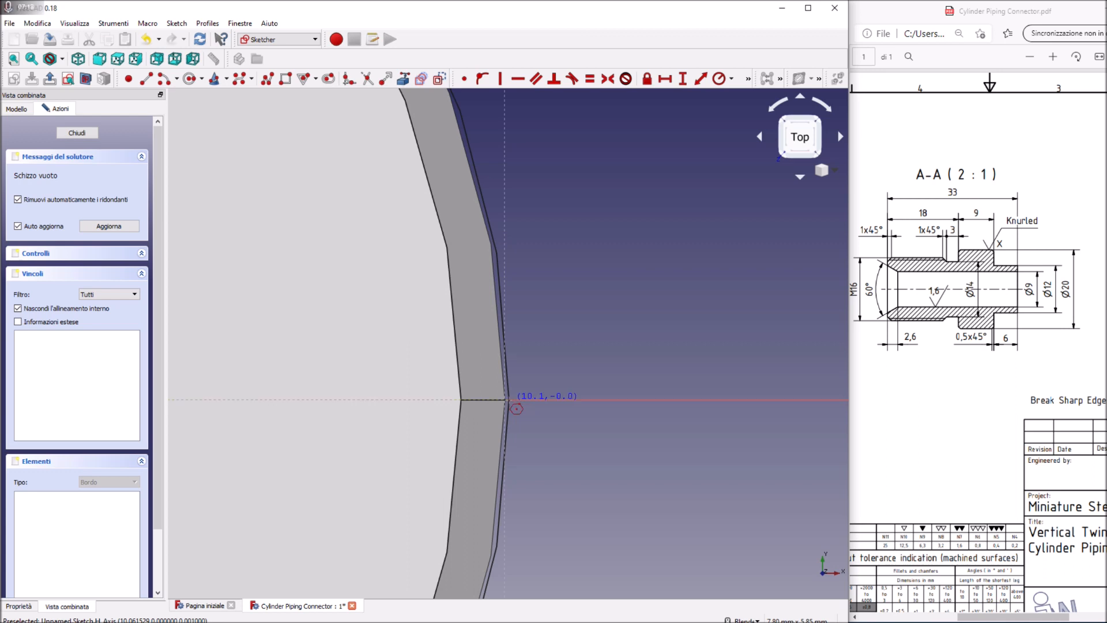
pyautogui.click(509, 400)
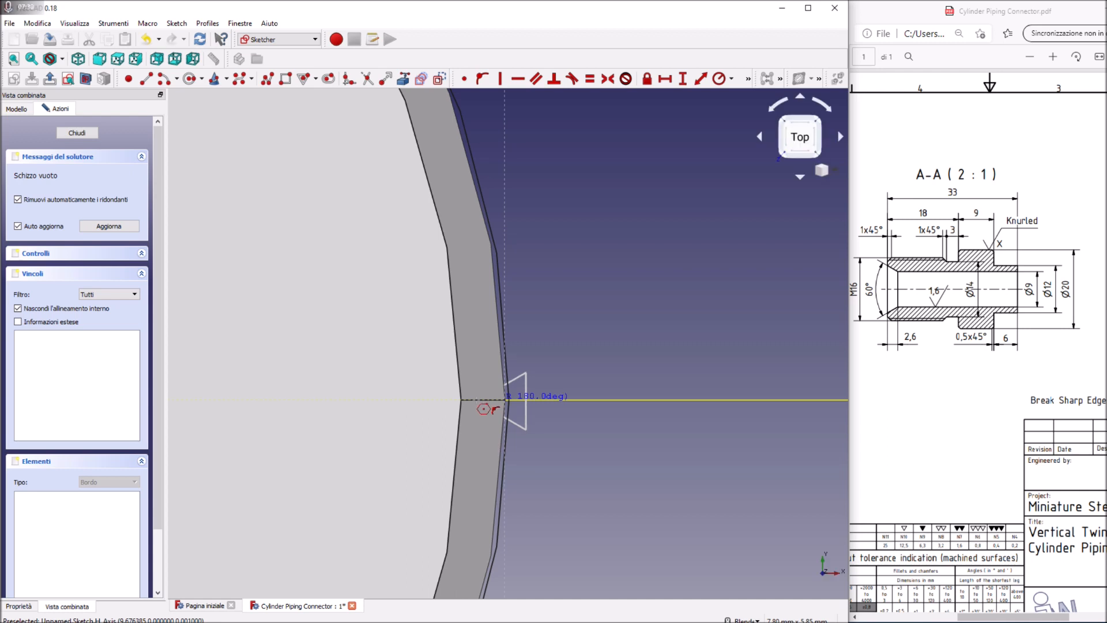
pyautogui.click(495, 410)
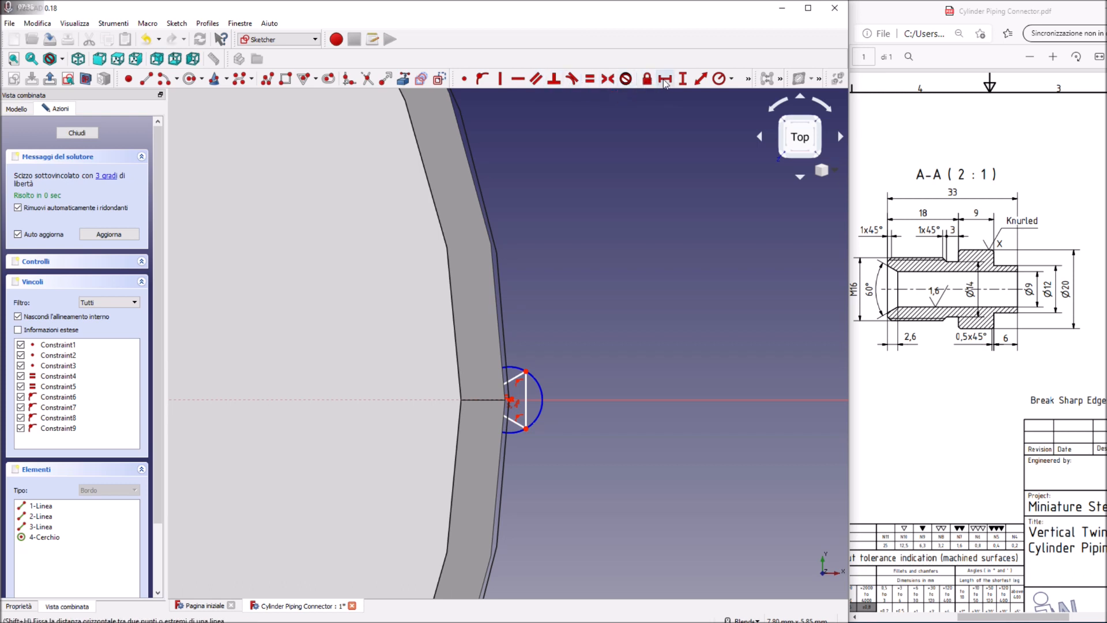
# Step: Constrain the radius of the triangle's construction circle to 0.5 mm and close the sketch
pyautogui.click(678, 81)
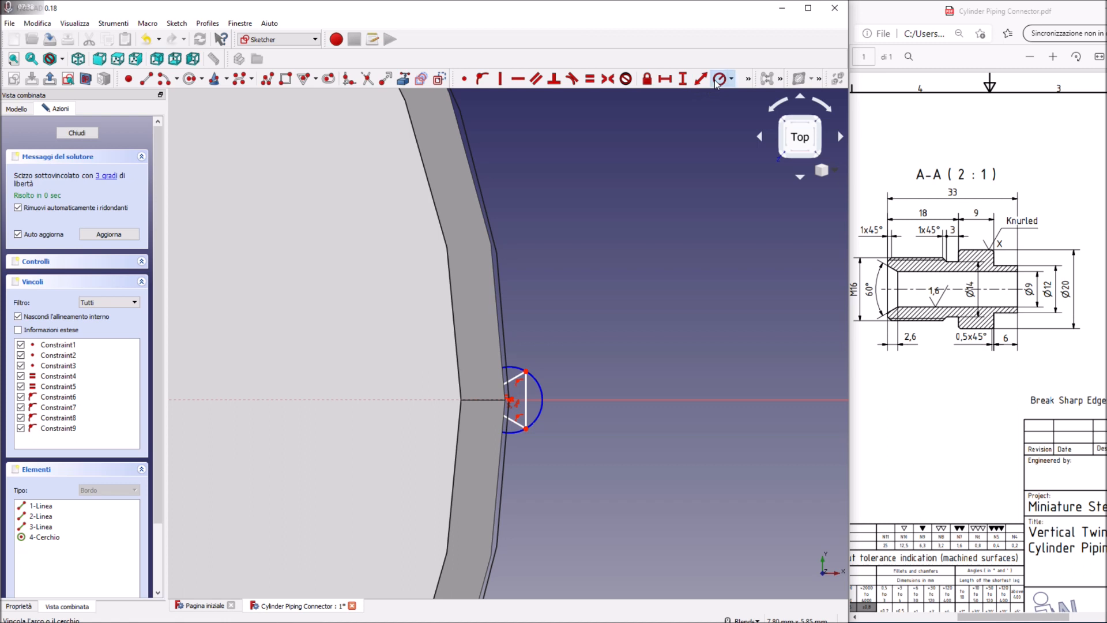
pyautogui.click(542, 388)
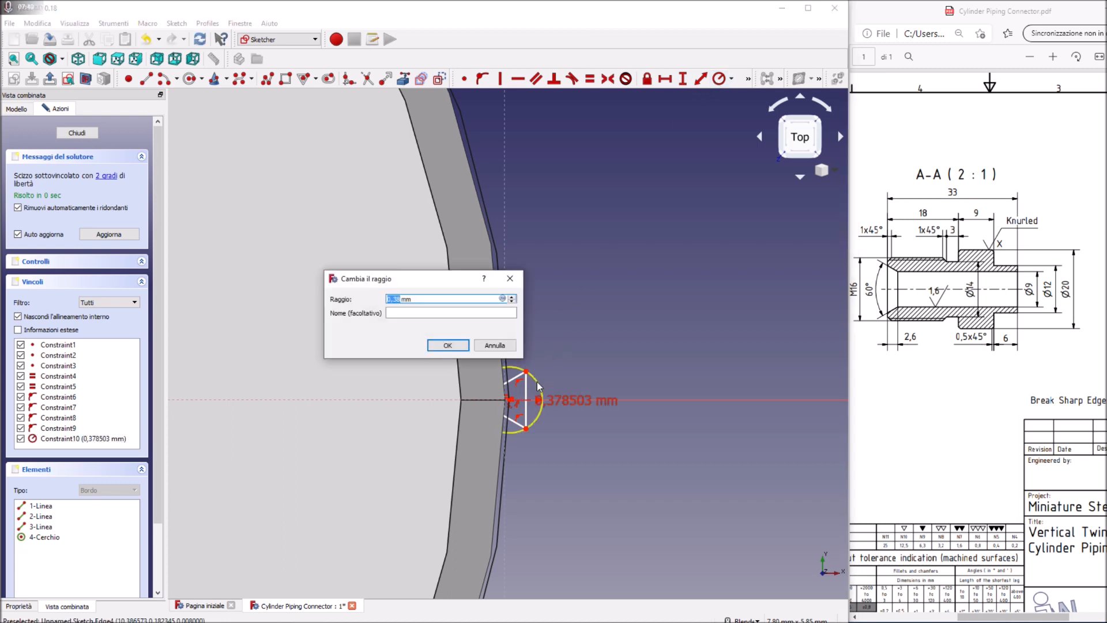
pyautogui.write('0,5')
pyautogui.click(453, 349)
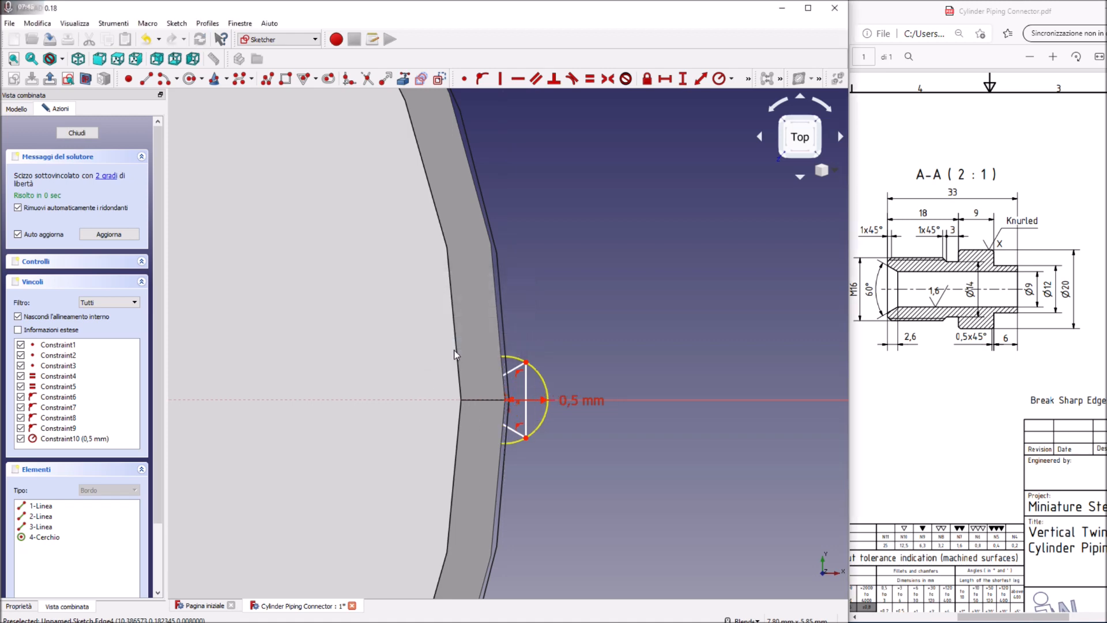
pyautogui.click(81, 133)
pyautogui.scroll(8, 610, 344)
pyautogui.moveTo(589, 346); pyautogui.dragTo(461, 383, button='middle')
pyautogui.moveTo(406, 330); pyautogui.dragTo(475, 318, button='middle')
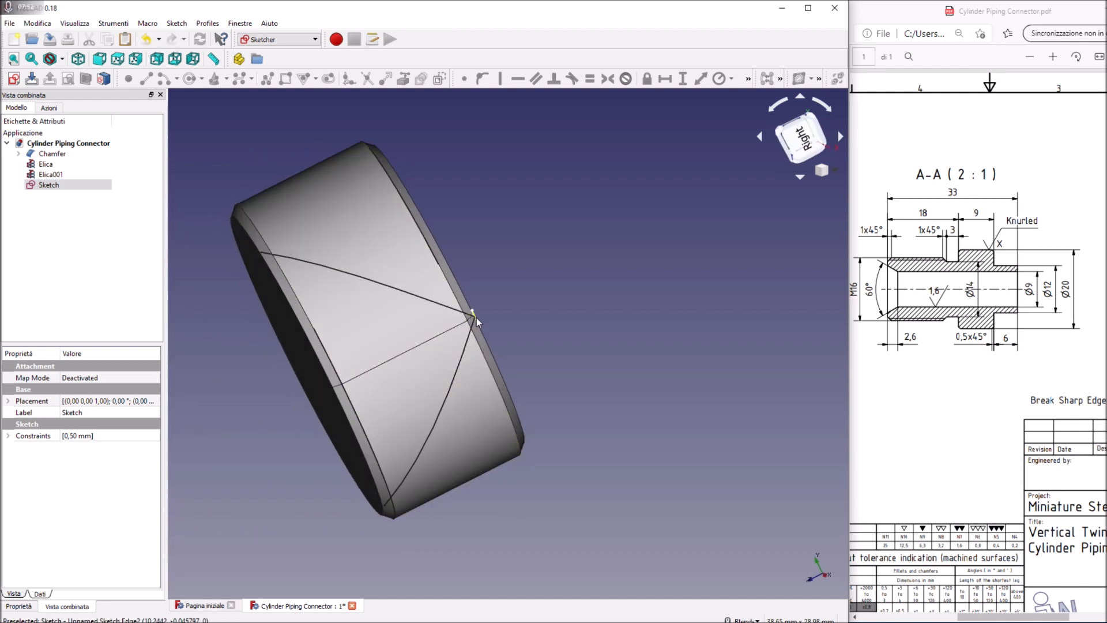
# Step: Copy the triangle sketch and paste a duplicate of it into the document
pyautogui.rightClick(48, 187)
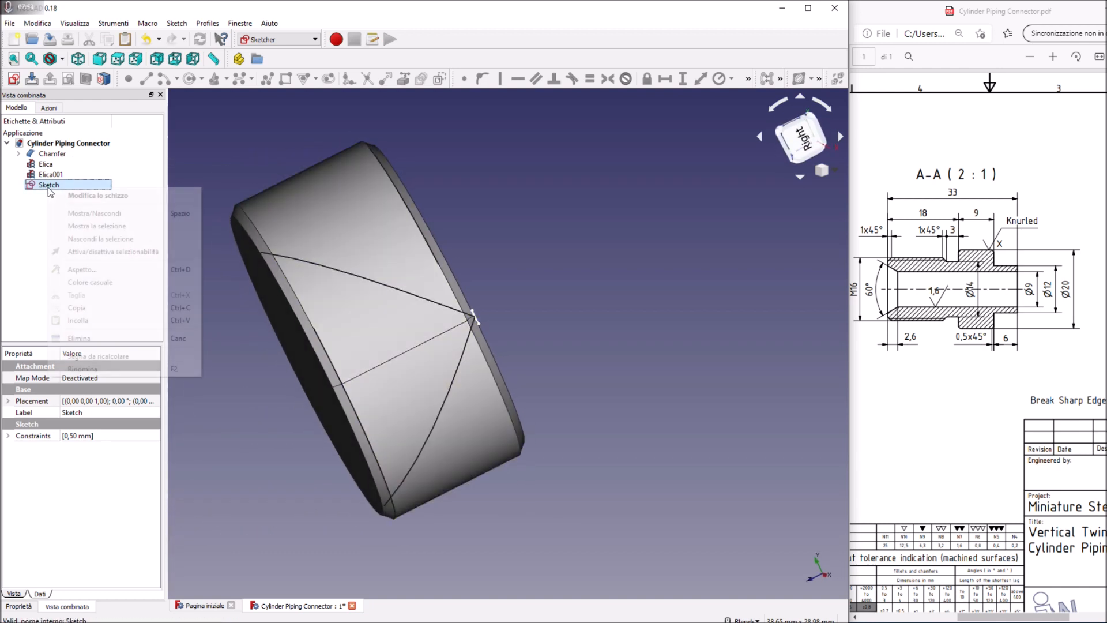
pyautogui.click(78, 307)
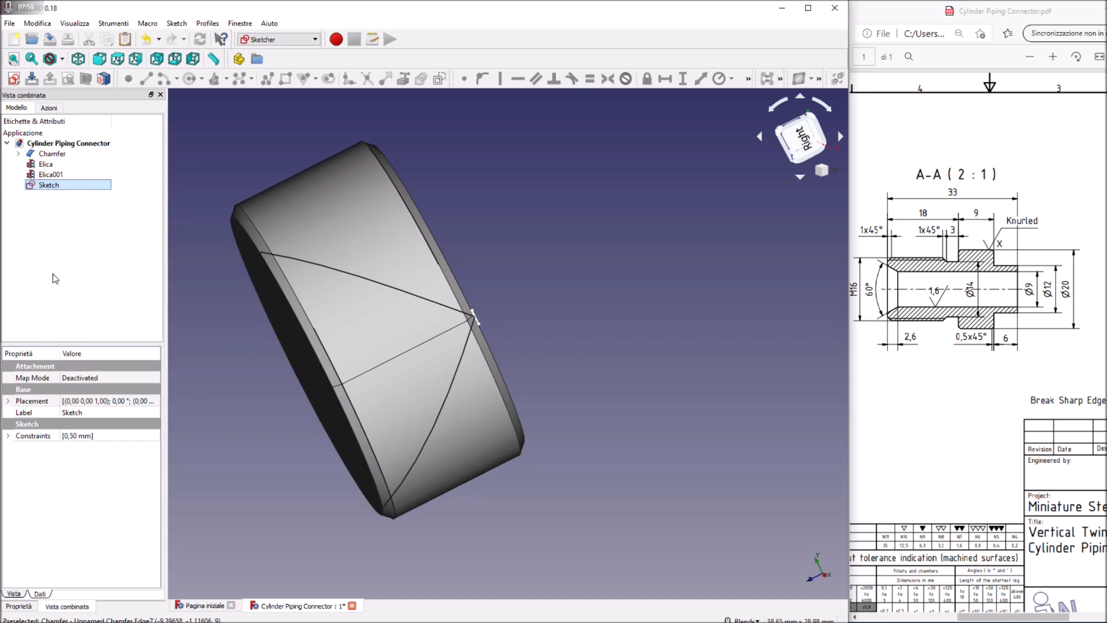
pyautogui.rightClick(52, 191)
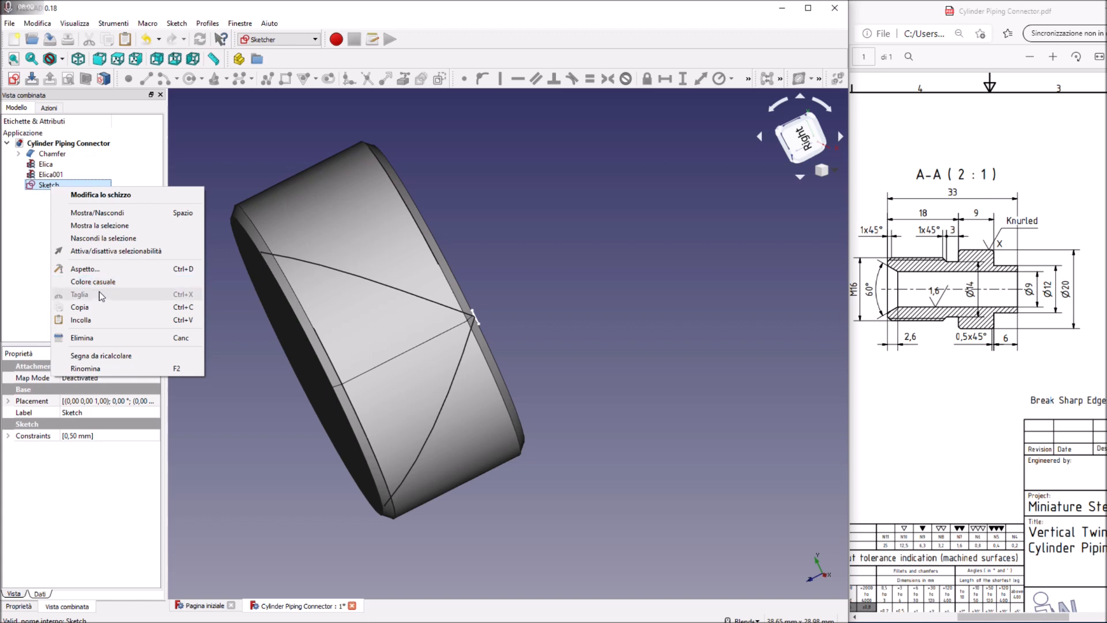
pyautogui.click(95, 322)
# Step: Move the duplicated triangle sketch to the collar's opposite face by setting its Z position to 9 mm
pyautogui.click(55, 197)
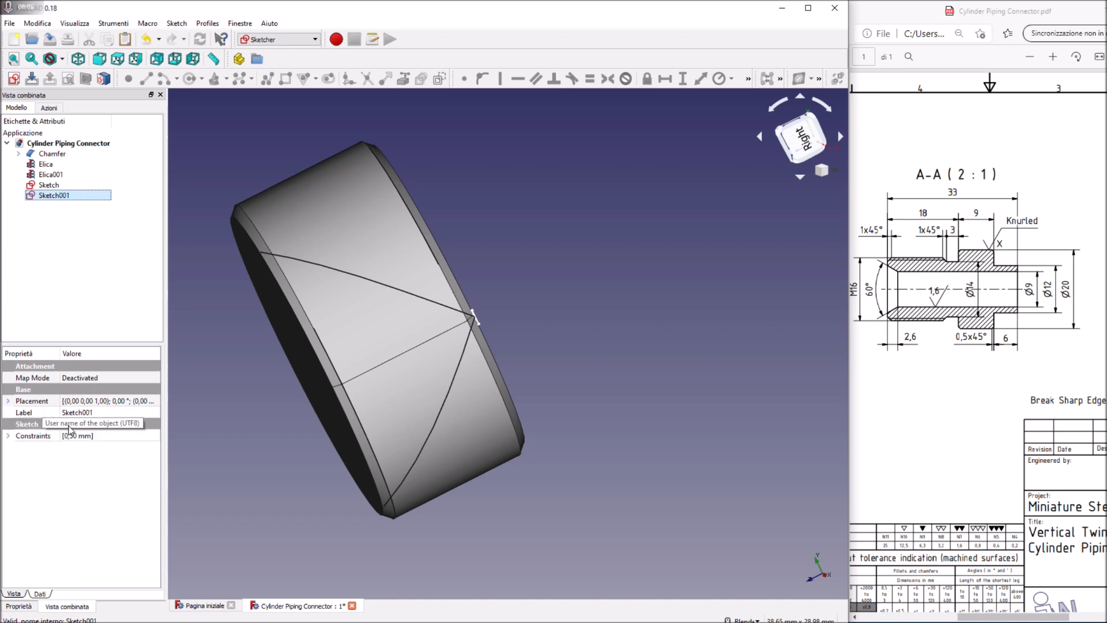
pyautogui.click(8, 401)
pyautogui.click(21, 435)
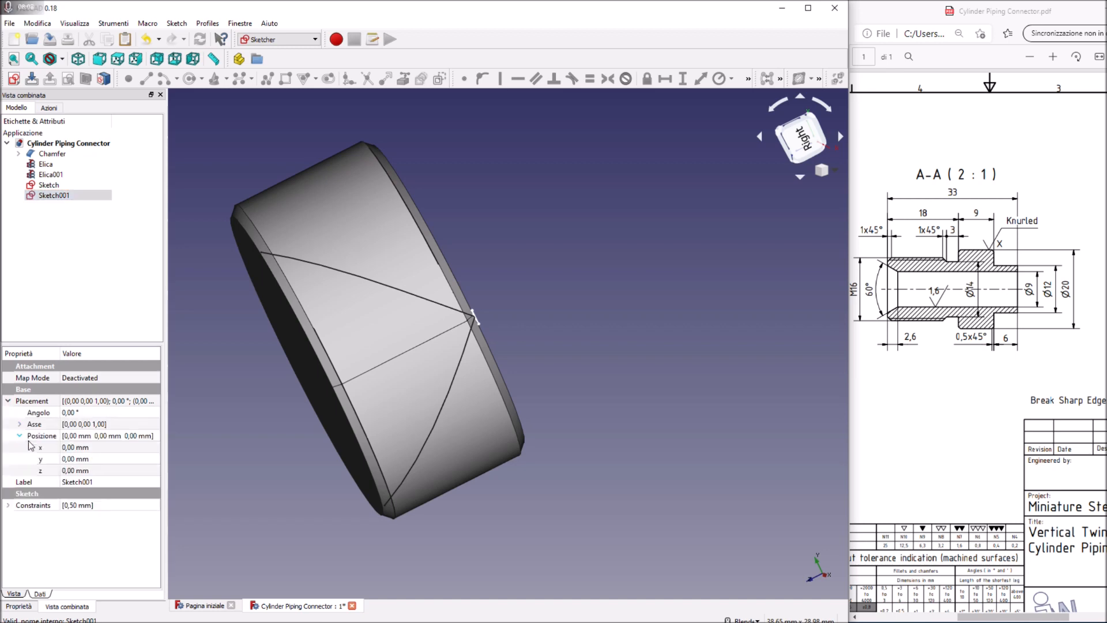
pyautogui.click(87, 472)
pyautogui.write('3')
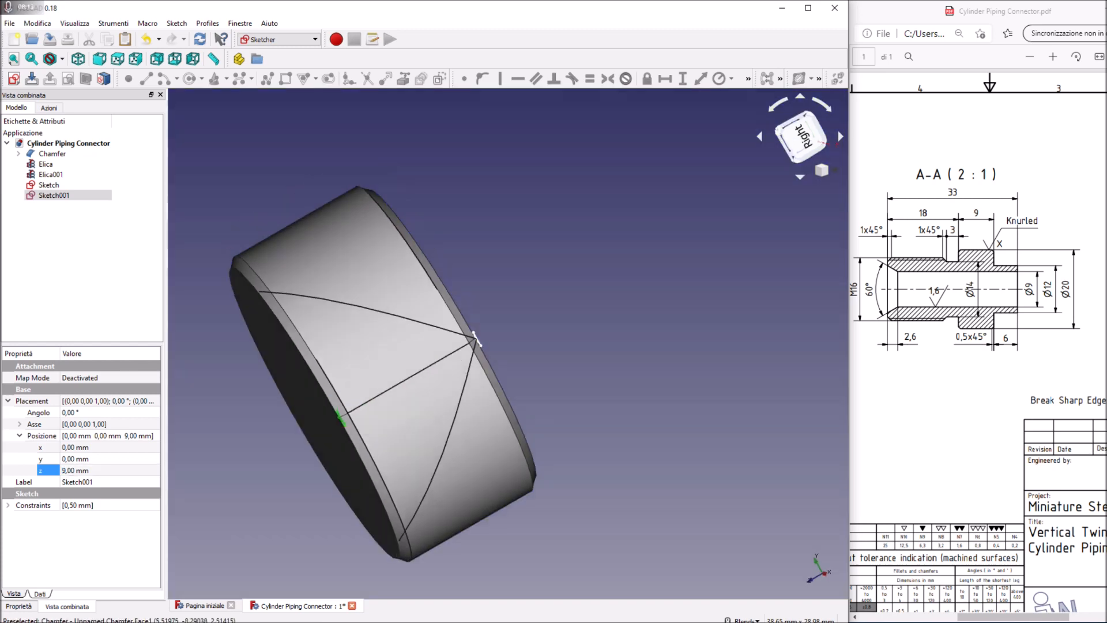
# Step: Rotate the duplicated triangle sketch about the Z axis to 54° so that it sits at the end of one helix
pyautogui.moveTo(610, 471); pyautogui.dragTo(686, 404, button='middle')
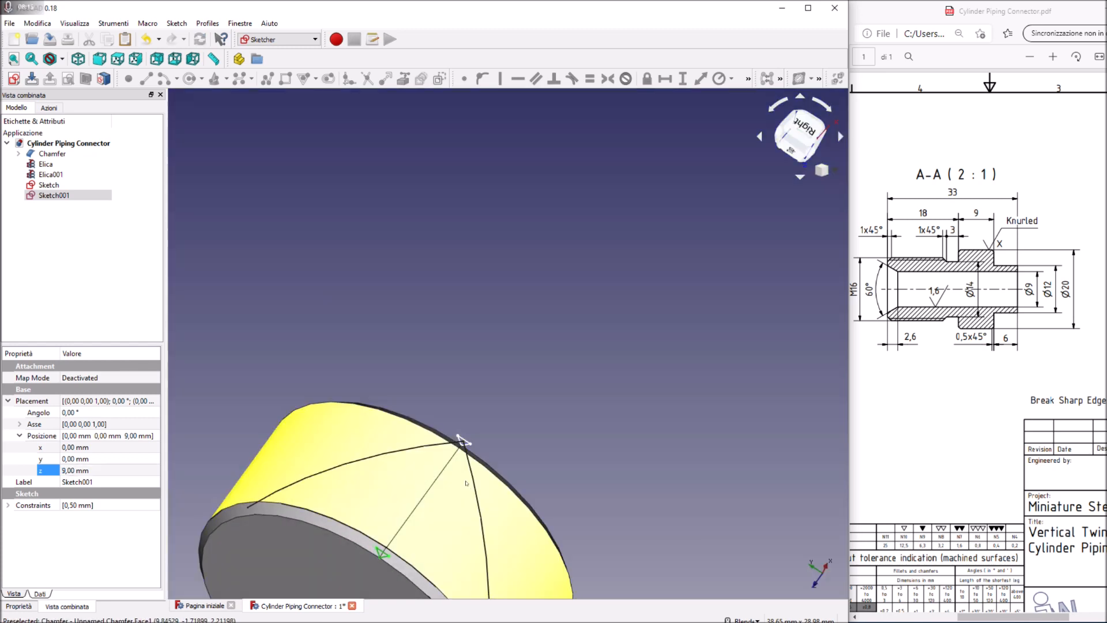
pyautogui.moveTo(475, 481); pyautogui.dragTo(456, 410, button='middle')
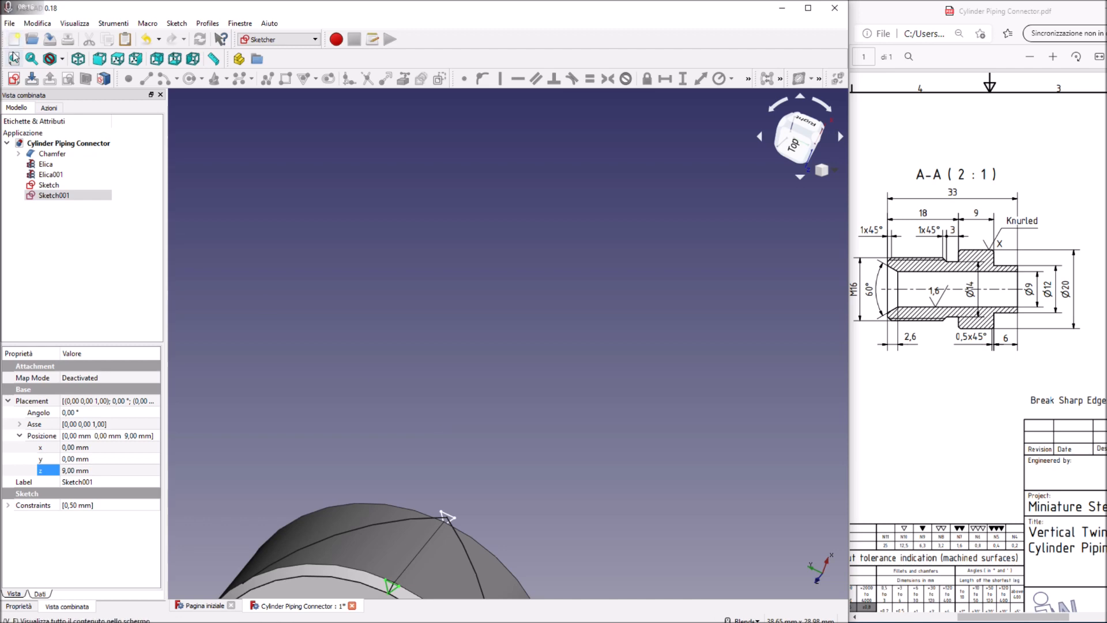
pyautogui.click(14, 59)
pyautogui.click(787, 146)
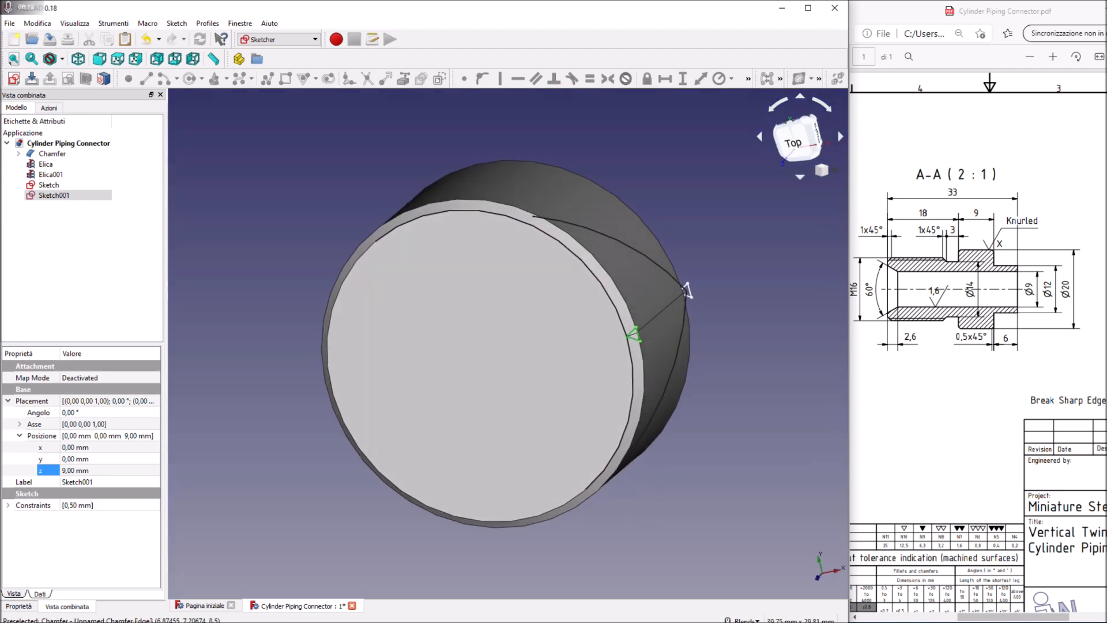
pyautogui.moveTo(591, 218); pyautogui.dragTo(565, 213, button='middle')
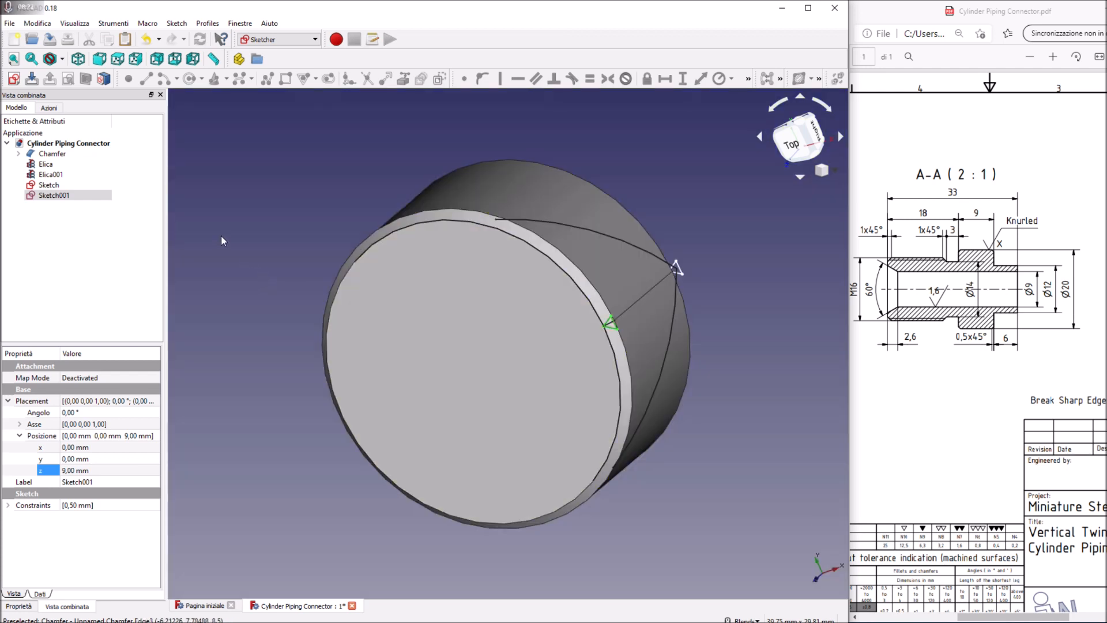
pyautogui.click(52, 195)
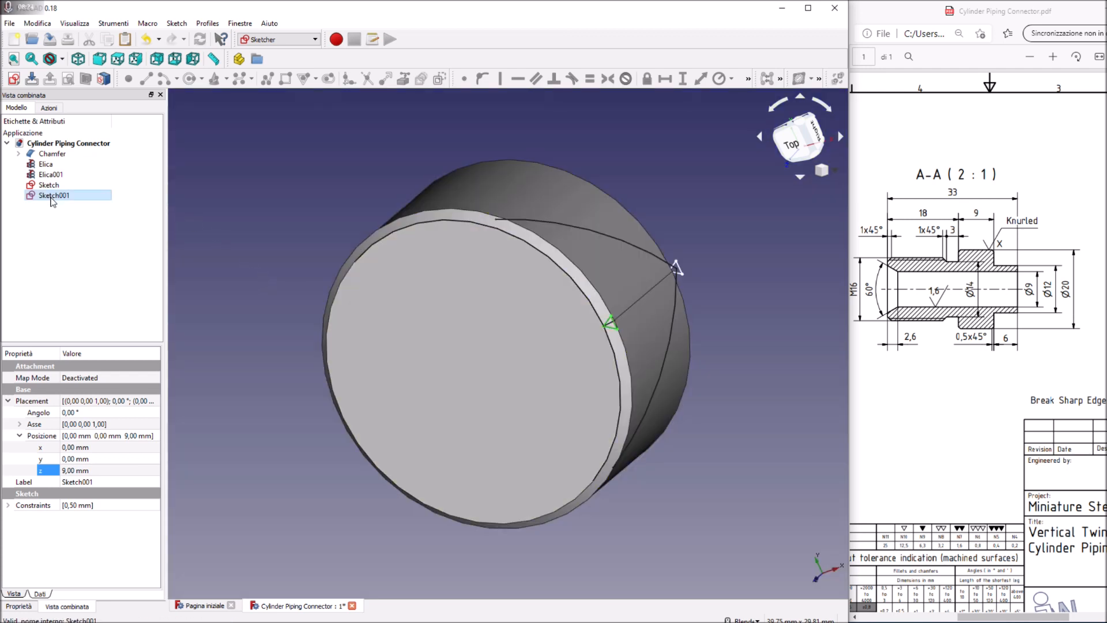
pyautogui.click(20, 426)
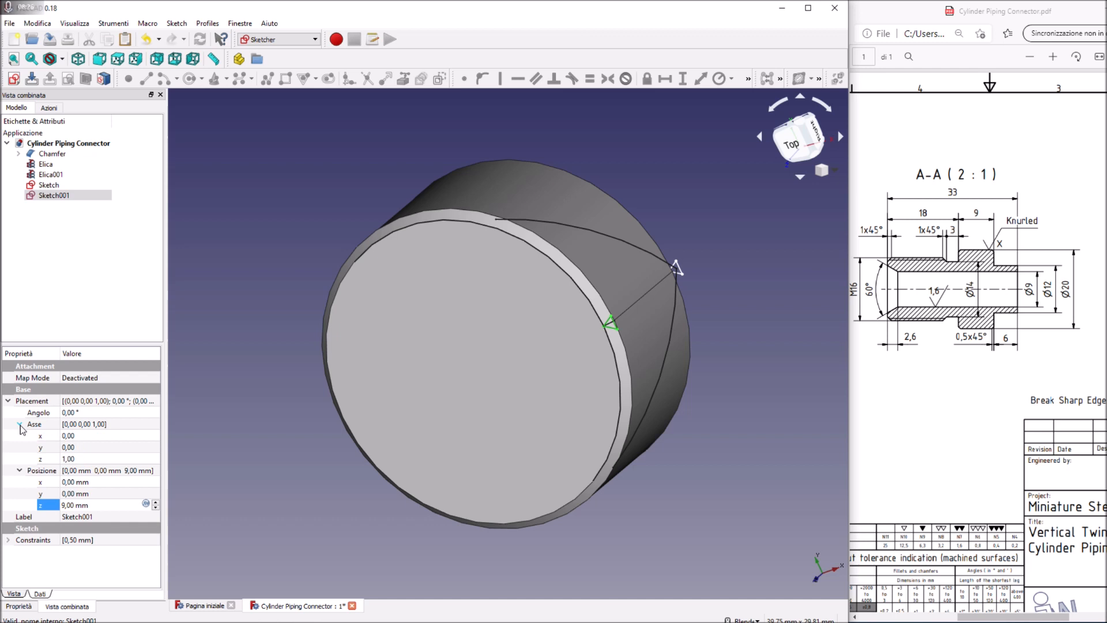
pyautogui.click(81, 413)
pyautogui.scroll(17, 81, 413)
pyautogui.scroll(20, 80, 413)
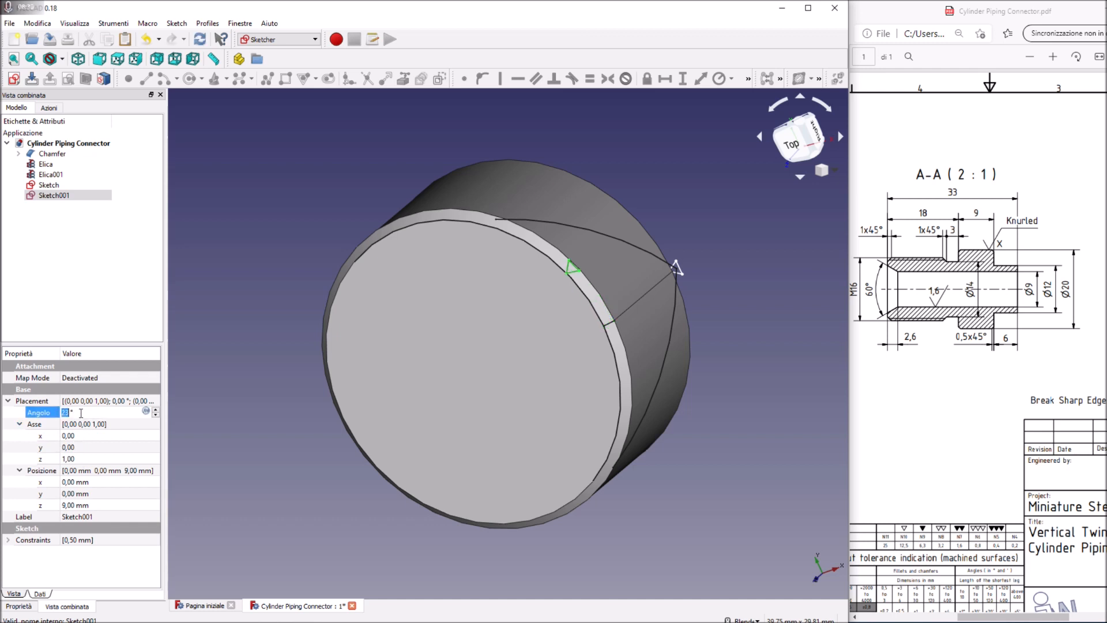
pyautogui.scroll(14, 81, 413)
pyautogui.scroll(1, 81, 413)
pyautogui.moveTo(453, 401)
pyautogui.mouseDown(button='middle')
pyautogui.moveTo(513, 393)
pyautogui.moveTo(464, 406)
pyautogui.mouseUp(button='middle')
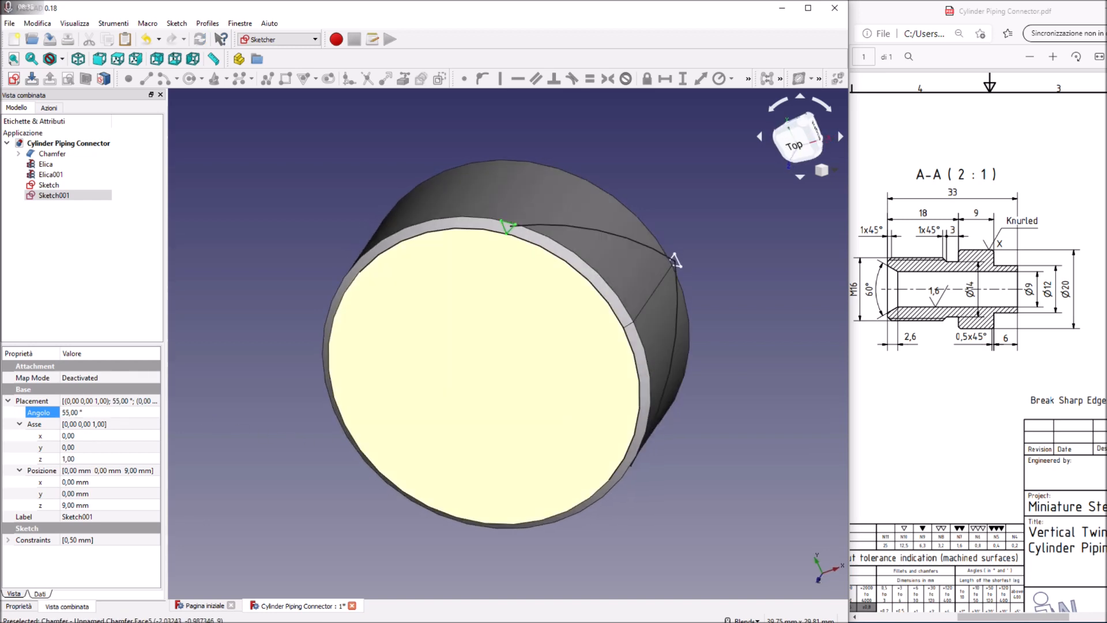
pyautogui.click(82, 413)
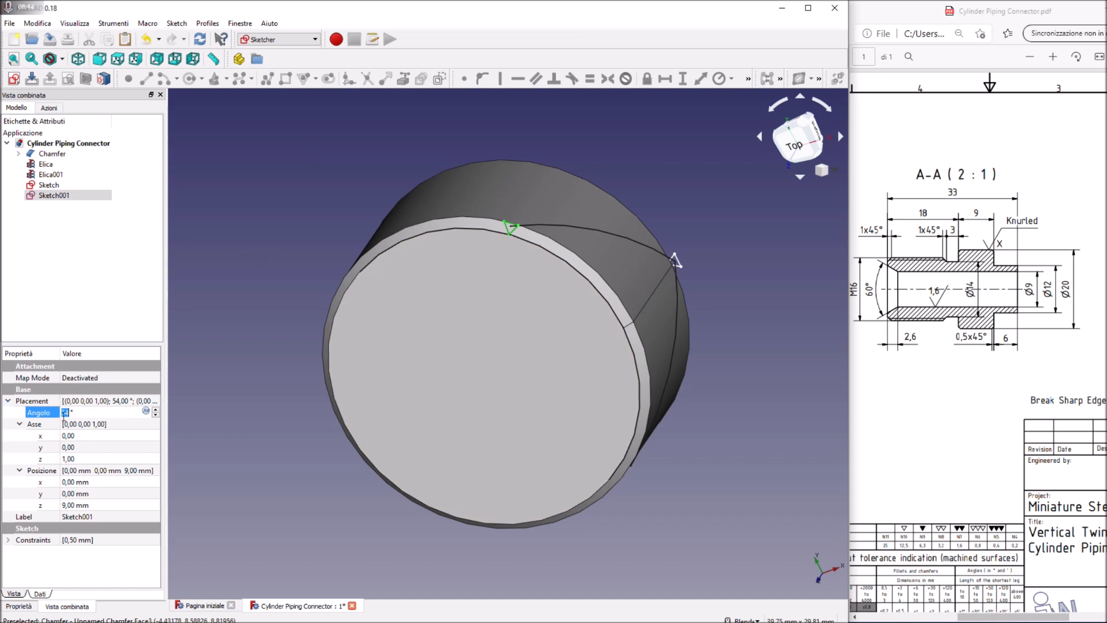
# Step: Copy the original triangle sketch at the helices' common starting point and paste a duplicate of it into the document
pyautogui.click(43, 186)
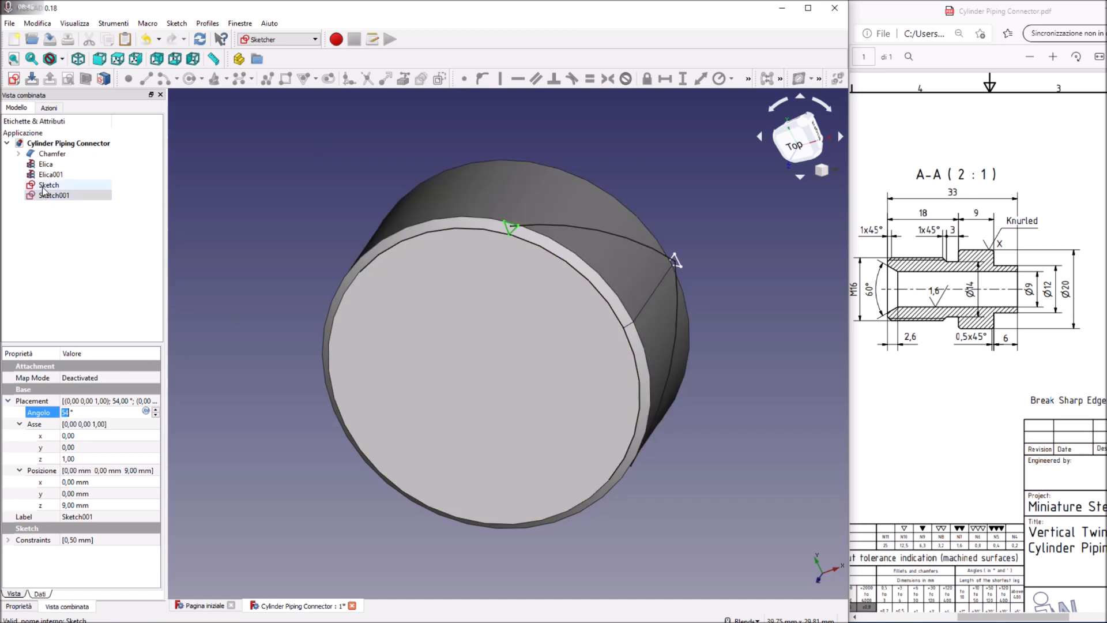
pyautogui.rightClick(44, 188)
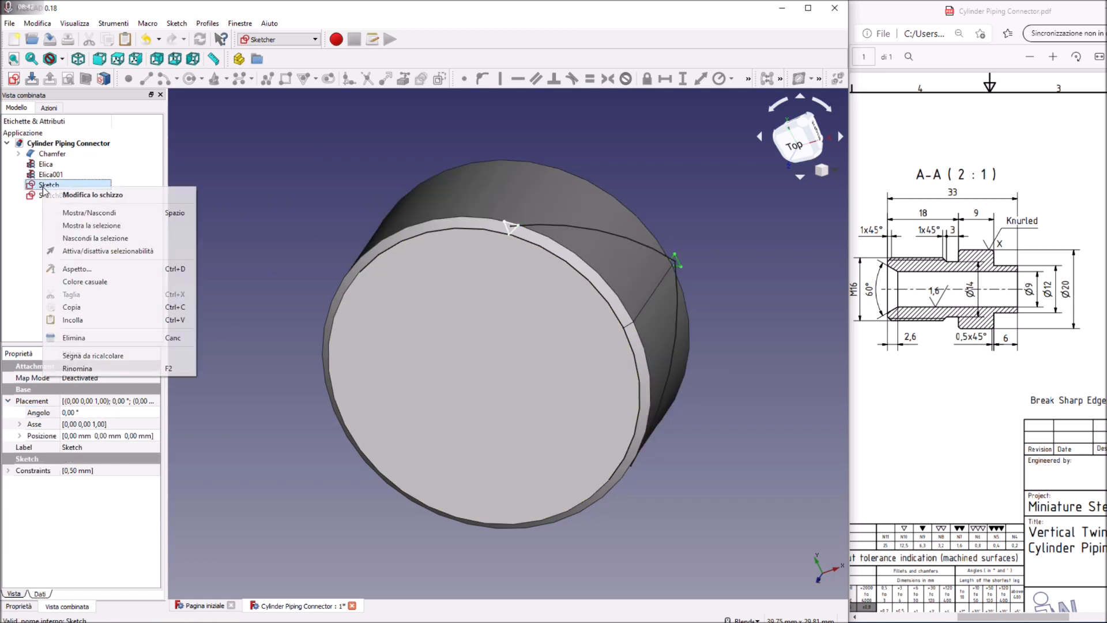
pyautogui.click(679, 263)
pyautogui.click(679, 263)
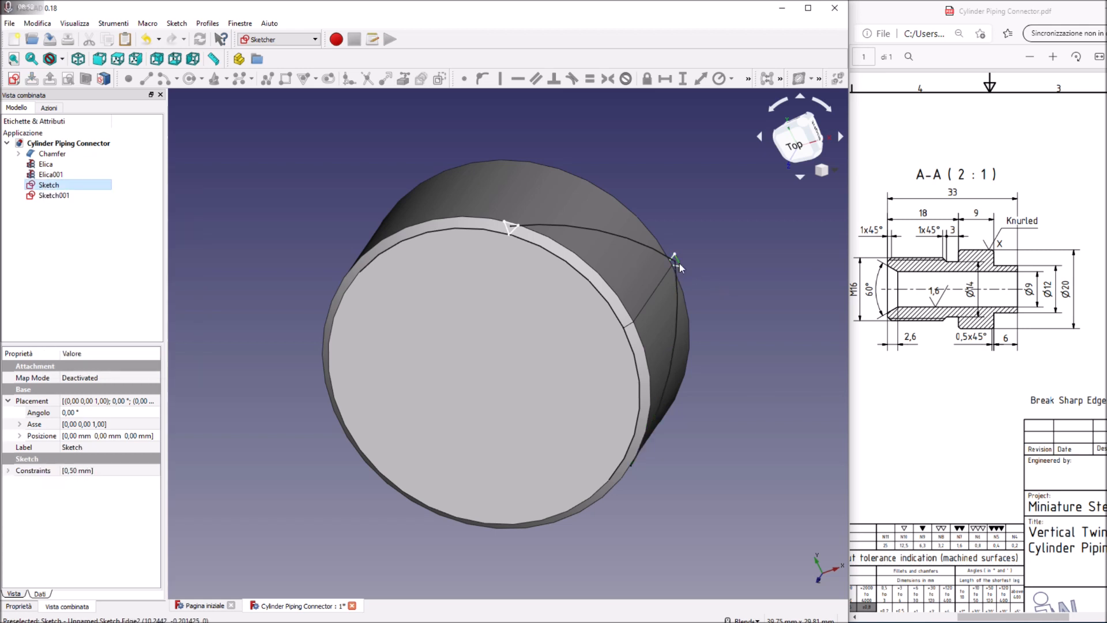
pyautogui.rightClick(89, 188)
pyautogui.click(137, 309)
pyautogui.click(60, 213)
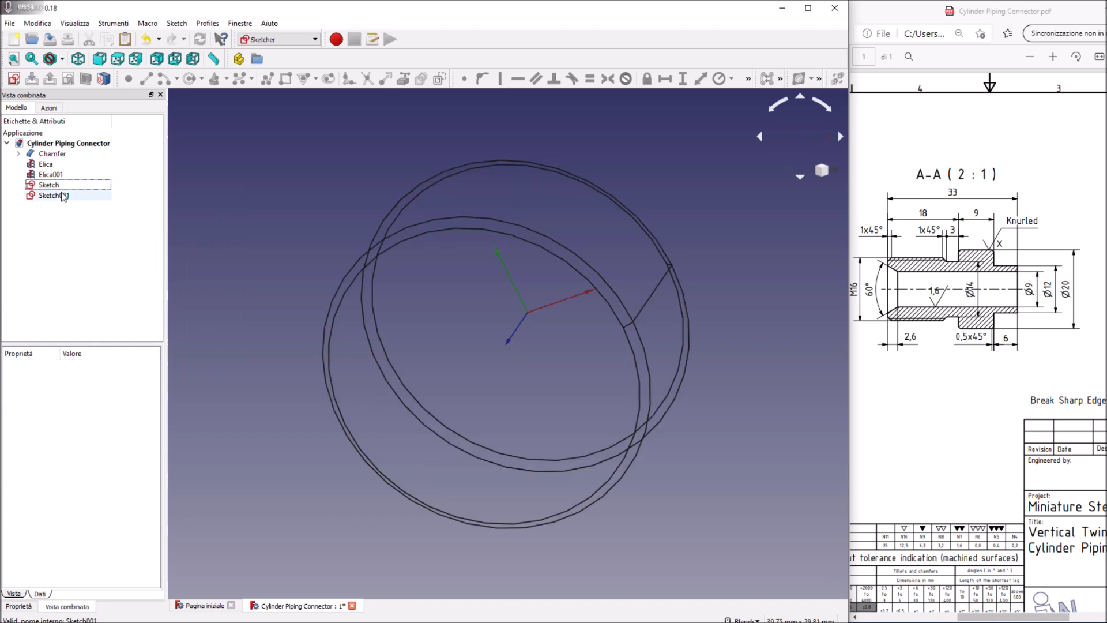
pyautogui.rightClick(60, 188)
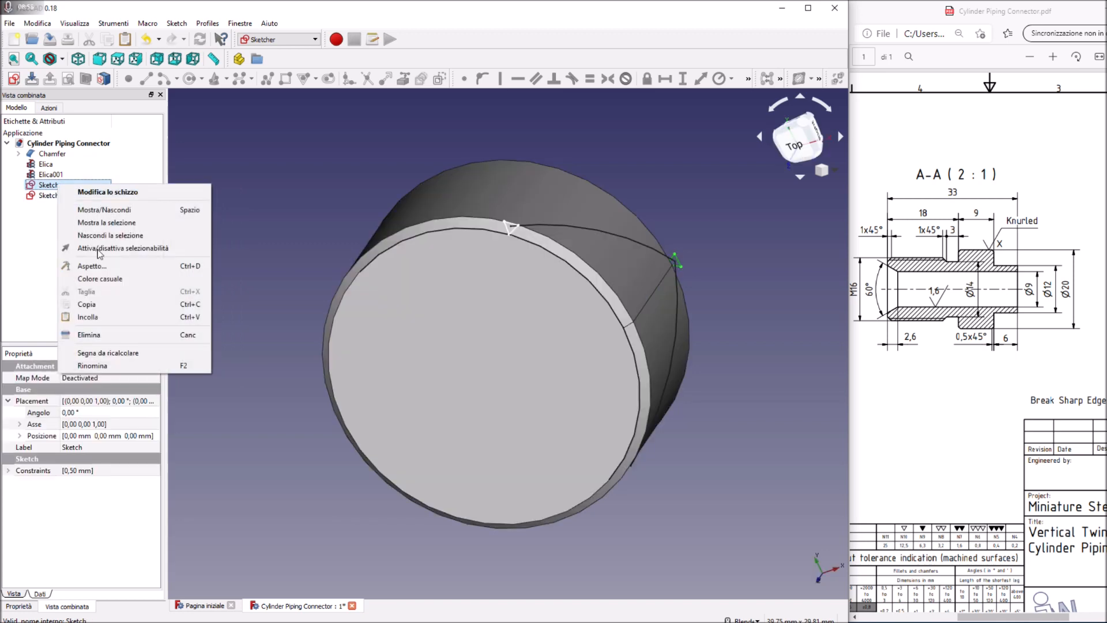
pyautogui.click(106, 319)
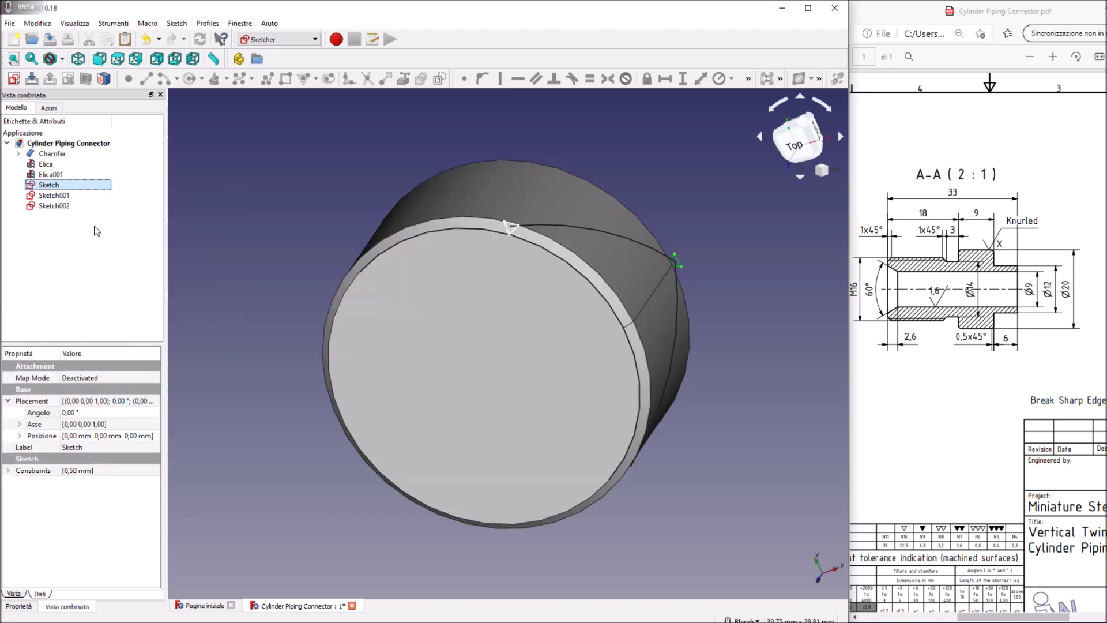
# Step: Copy the rotated triangle sketch at the collar's far face, Sketch001, and paste a duplicate of it
pyautogui.click(62, 196)
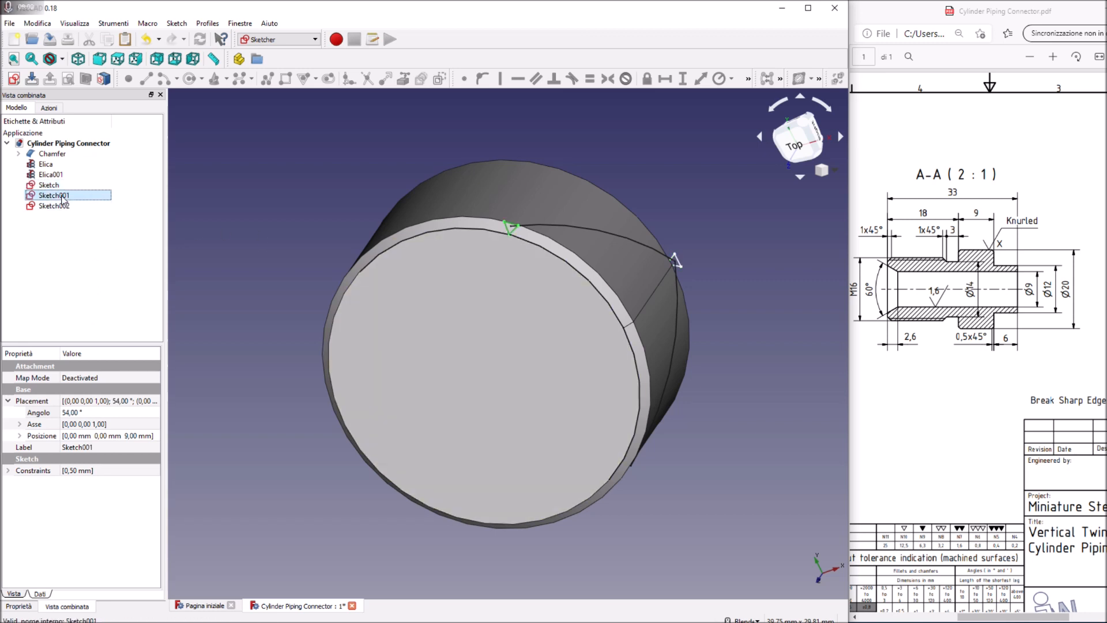
pyautogui.rightClick(62, 197)
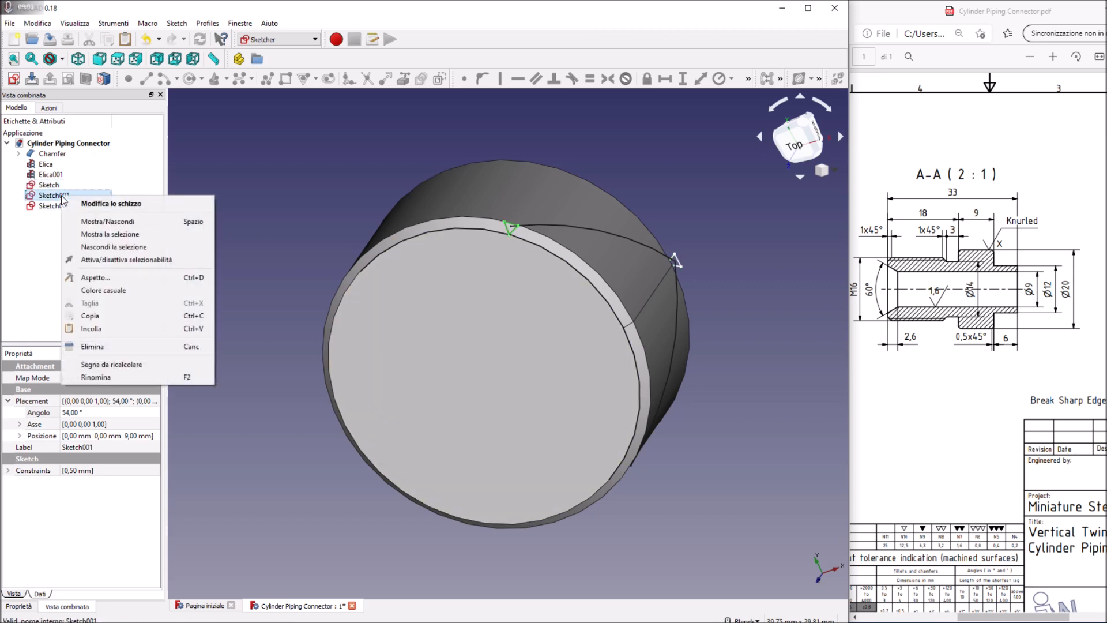
pyautogui.click(101, 317)
pyautogui.rightClick(56, 198)
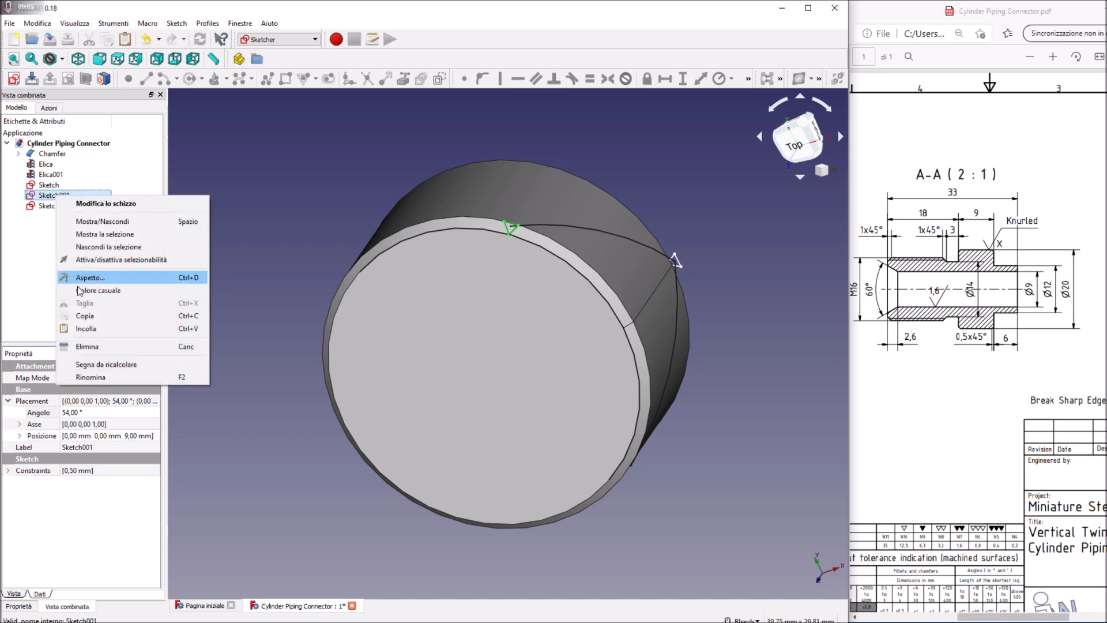
pyautogui.click(87, 329)
# Step: Rotate the newest triangle sketch, Sketch003, to -54° about the Z axis so it sits at the end of the other helix
pyautogui.click(53, 218)
pyautogui.click(73, 413)
pyautogui.scroll(-9, 74, 411)
pyautogui.scroll(-14, 74, 411)
pyautogui.write('-54')
pyautogui.press('Return')
pyautogui.moveTo(472, 294); pyautogui.dragTo(582, 228, button='middle')
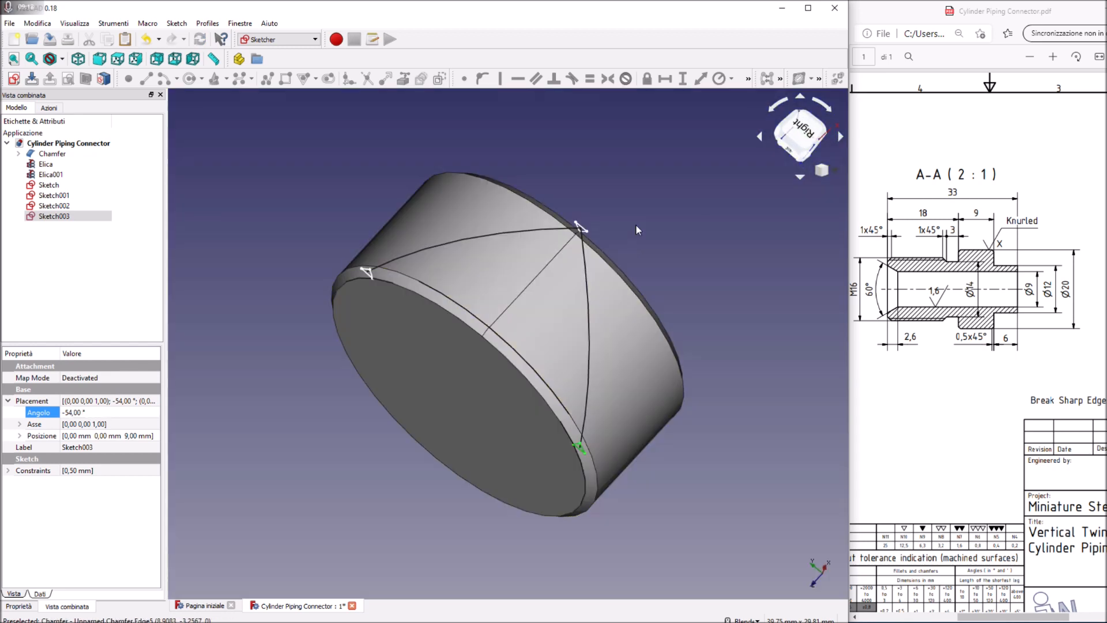
# Step: Start a Sweep in the Part workbench with the triangle sketches Sketch and Sketch001 as its profiles
pyautogui.click(306, 39)
pyautogui.click(286, 154)
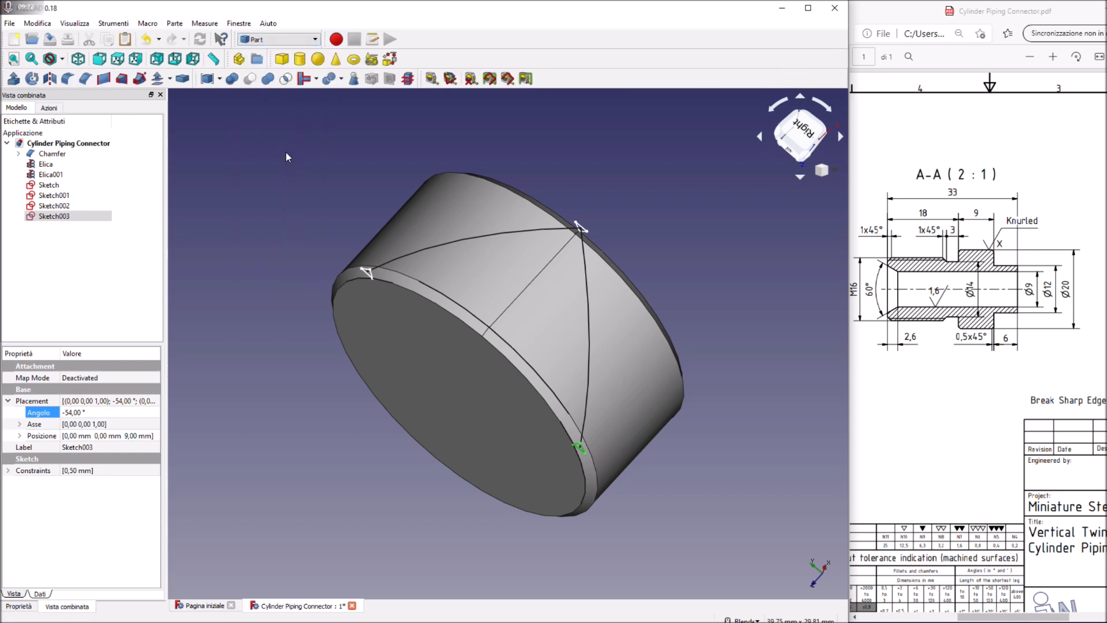
pyautogui.click(139, 79)
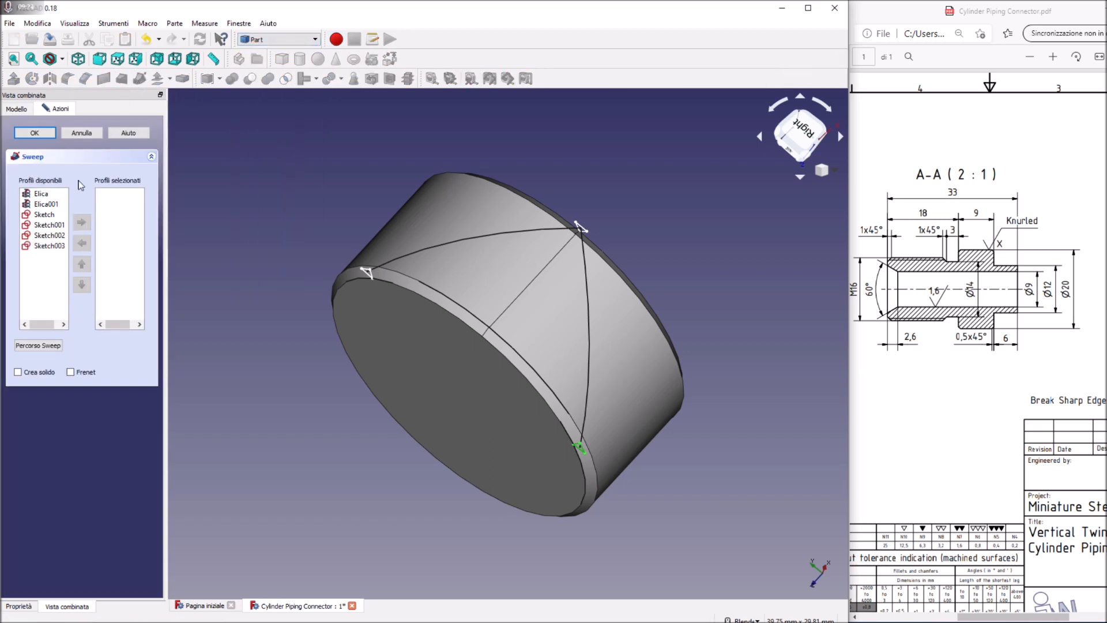
pyautogui.click(46, 215)
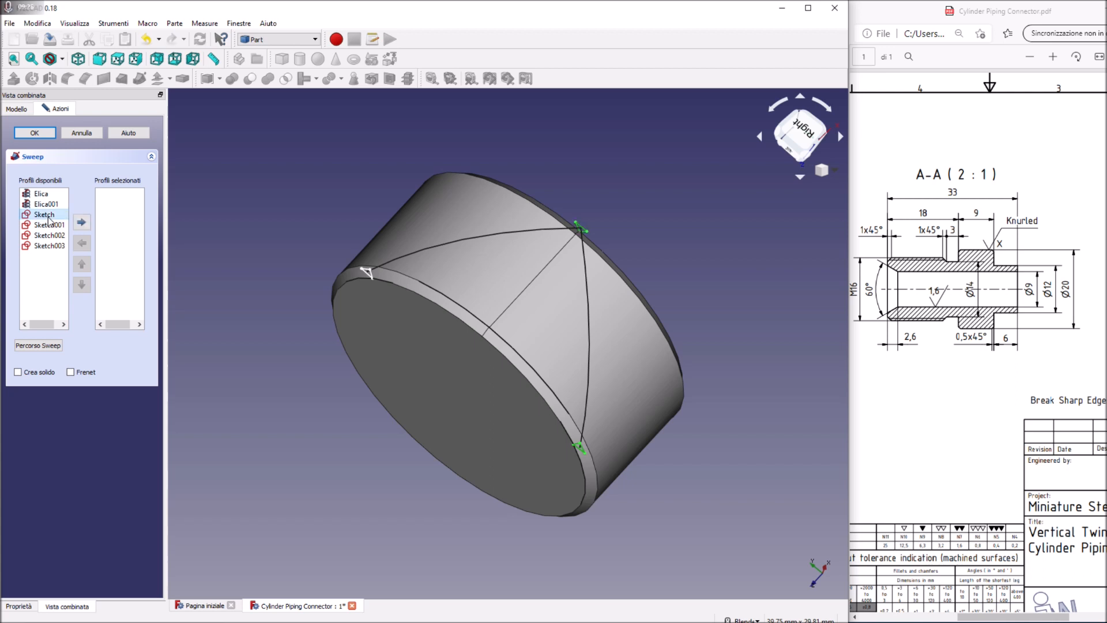
pyautogui.click(82, 222)
pyautogui.click(58, 216)
pyautogui.click(81, 222)
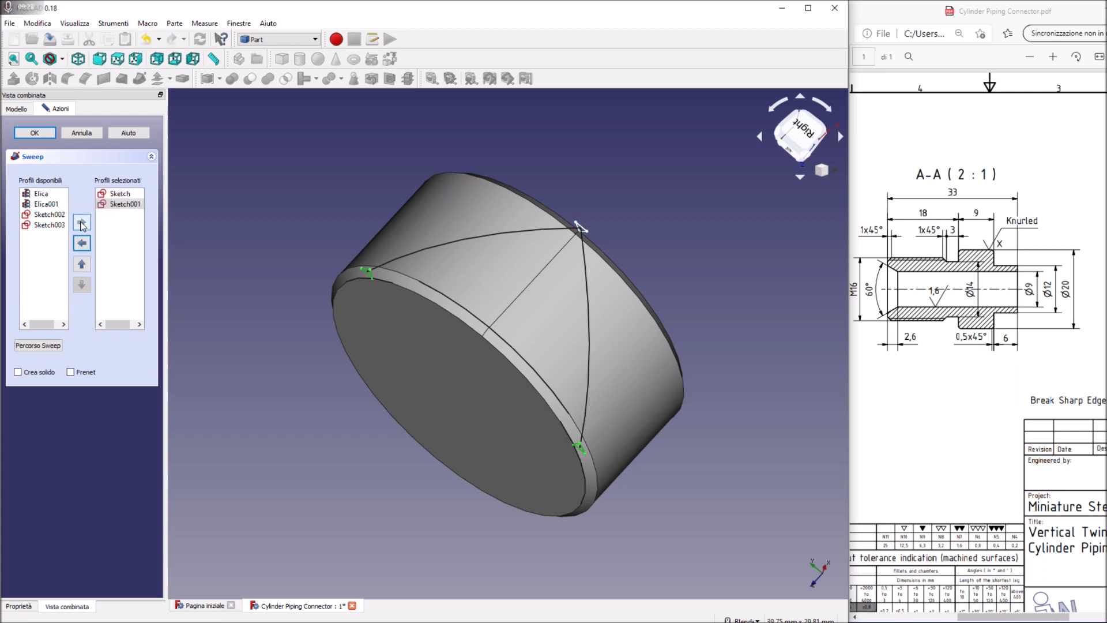
# Step: Make the sweep a Frenet solid following the first helix, Elica, as its path, and create it
pyautogui.click(18, 373)
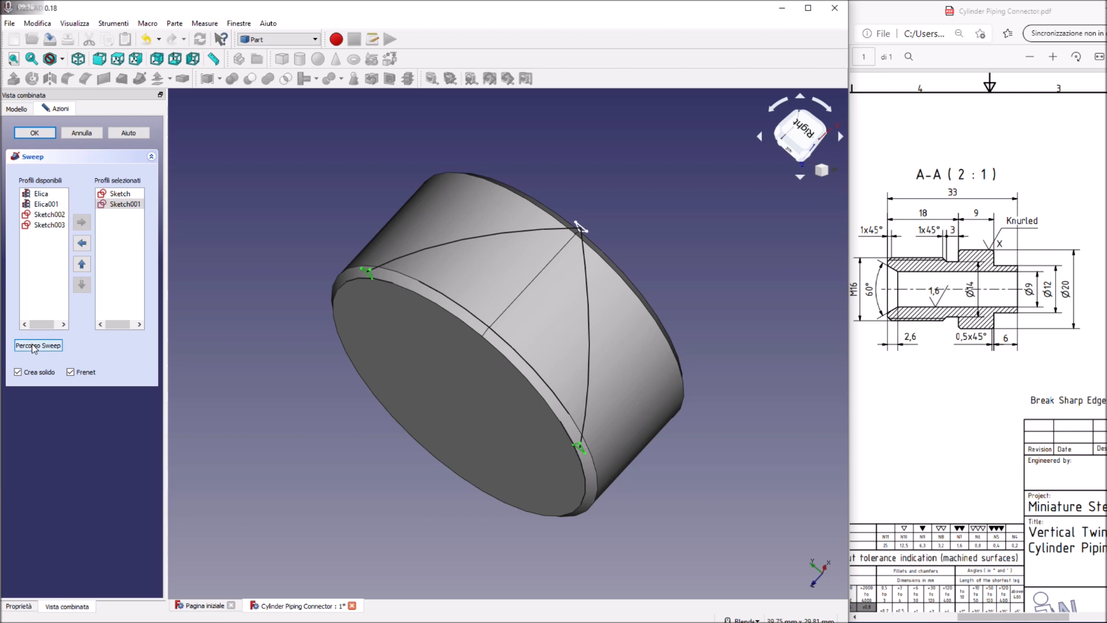
pyautogui.click(37, 345)
pyautogui.click(423, 255)
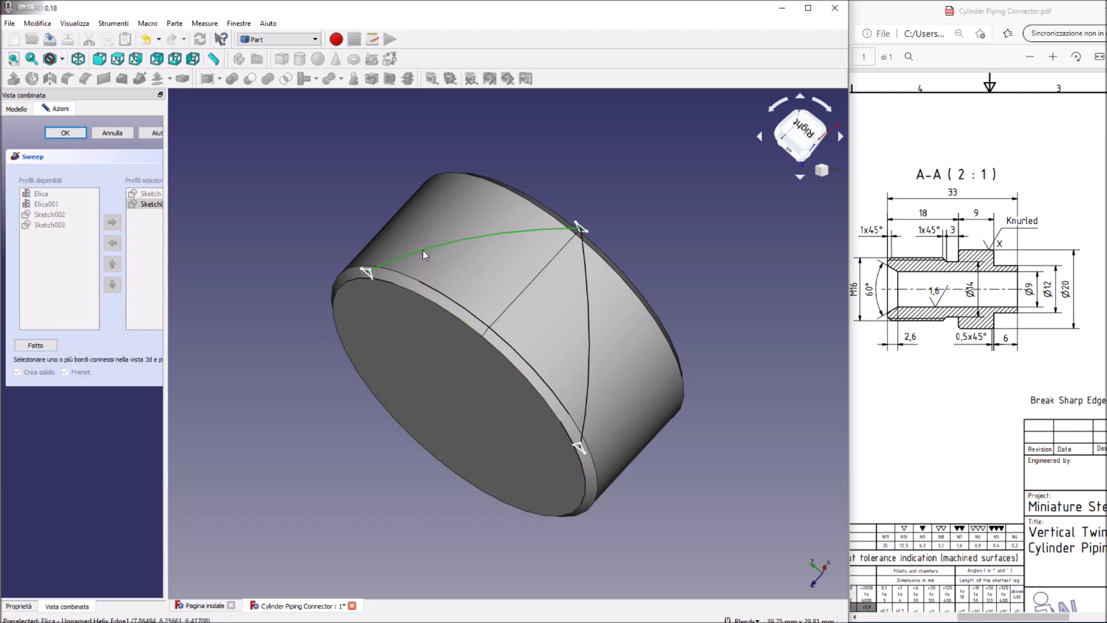
pyautogui.click(71, 133)
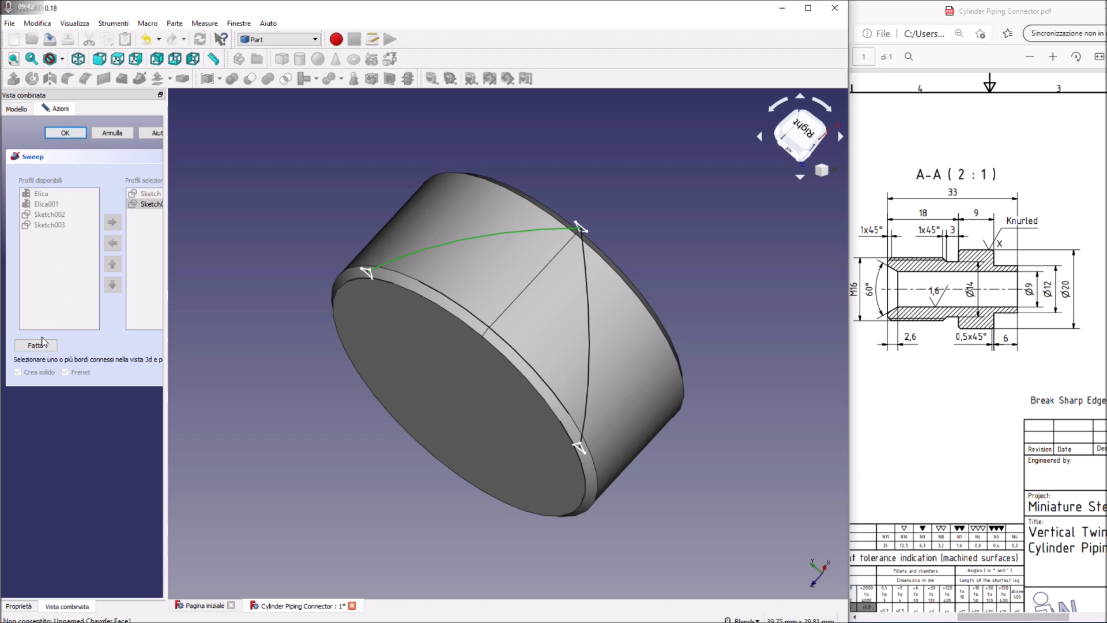
pyautogui.click(51, 134)
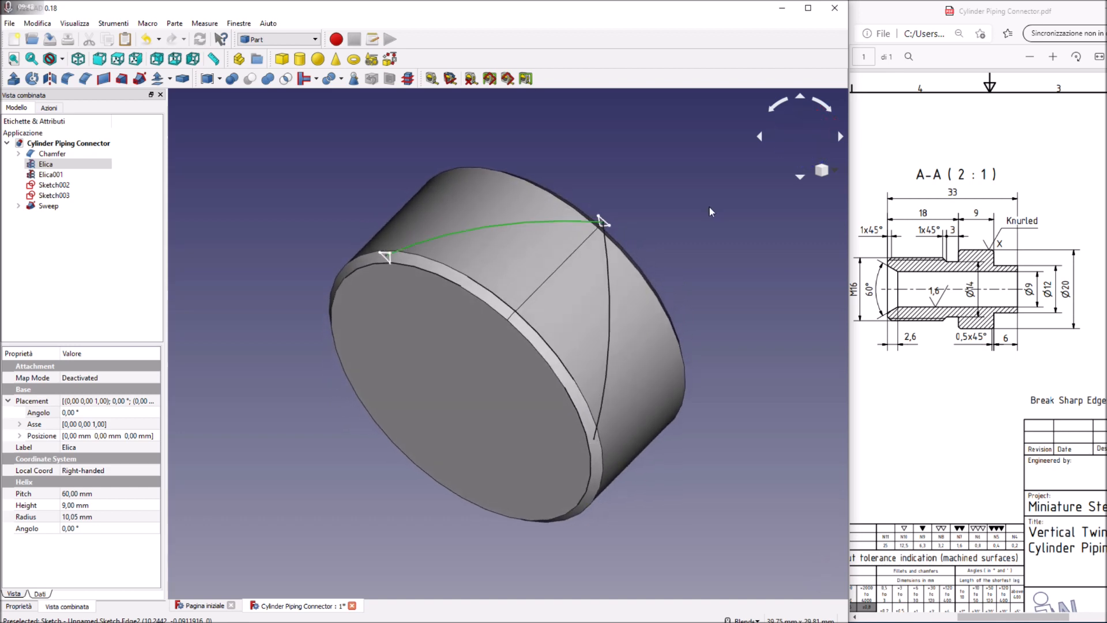
pyautogui.moveTo(681, 199); pyautogui.dragTo(703, 212, button='middle')
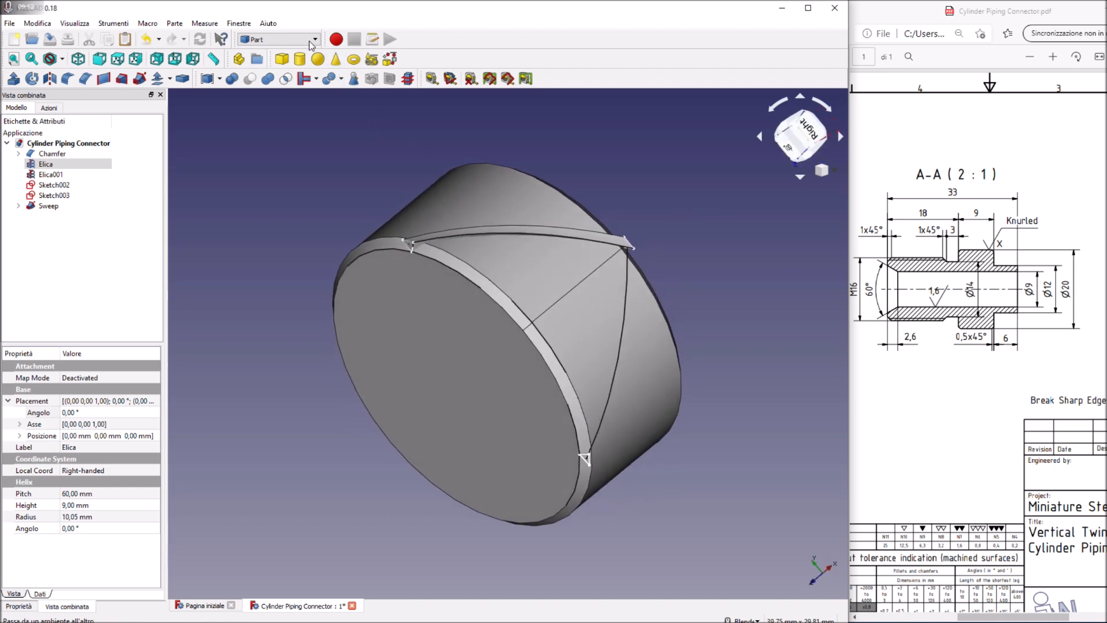
# Step: Create a Draft array of the swept triangular ridge and set its array type to polar
pyautogui.click(280, 39)
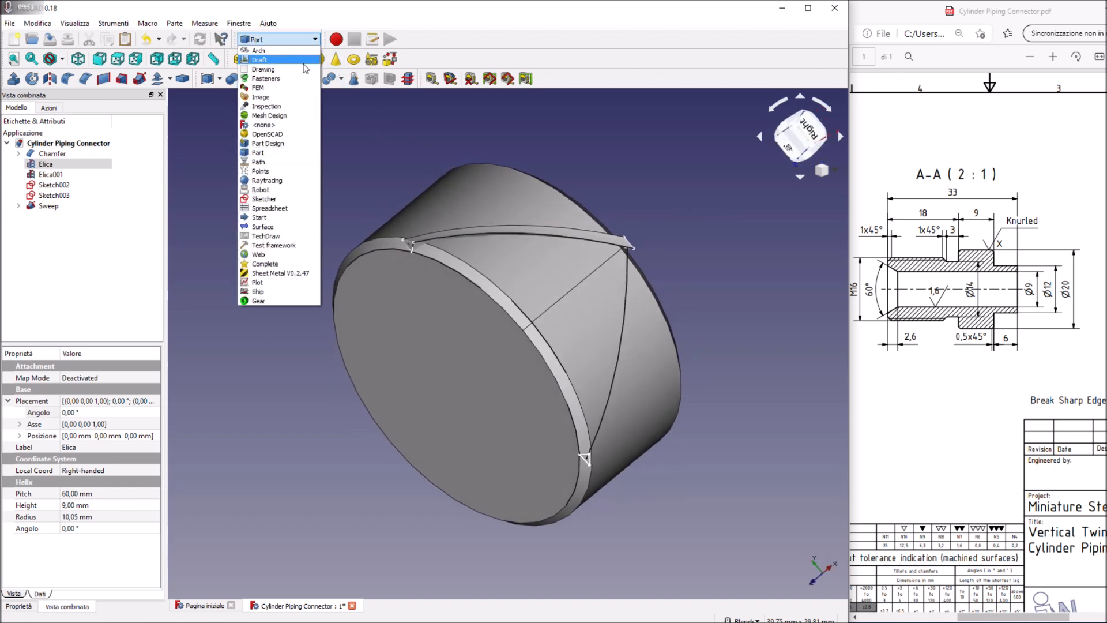
pyautogui.click(263, 59)
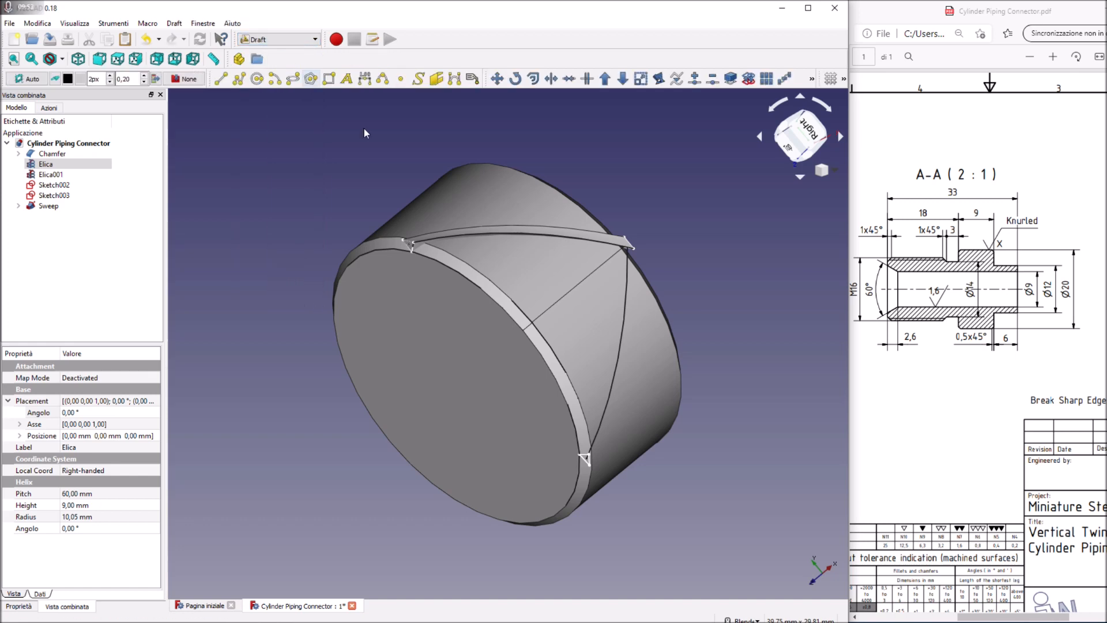
pyautogui.click(601, 237)
pyautogui.click(765, 79)
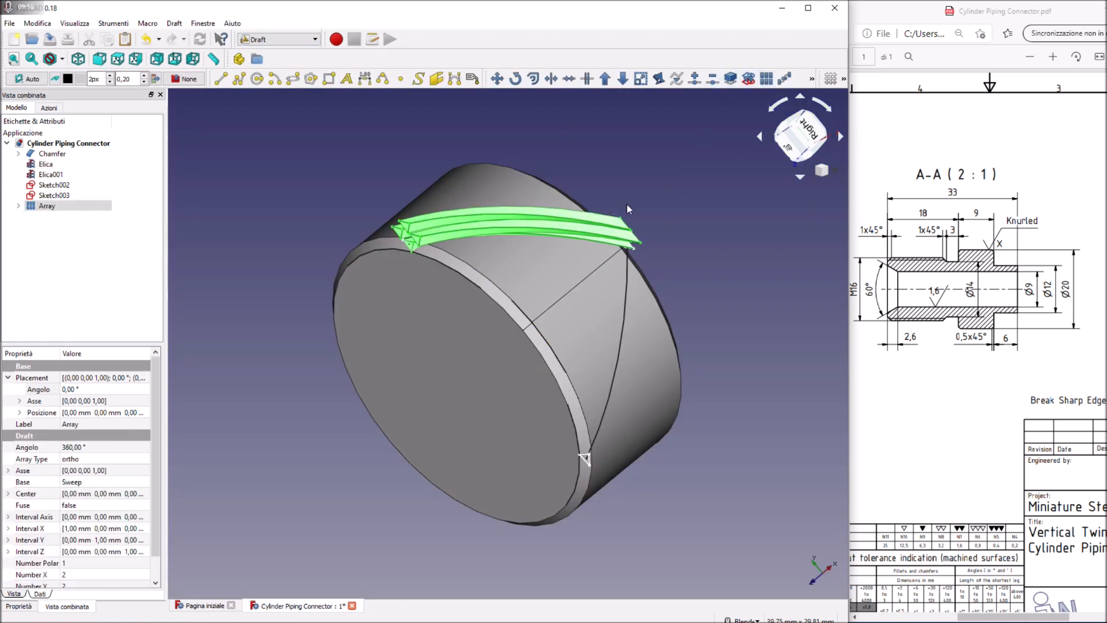
pyautogui.click(86, 459)
pyautogui.scroll(-1, 88, 460)
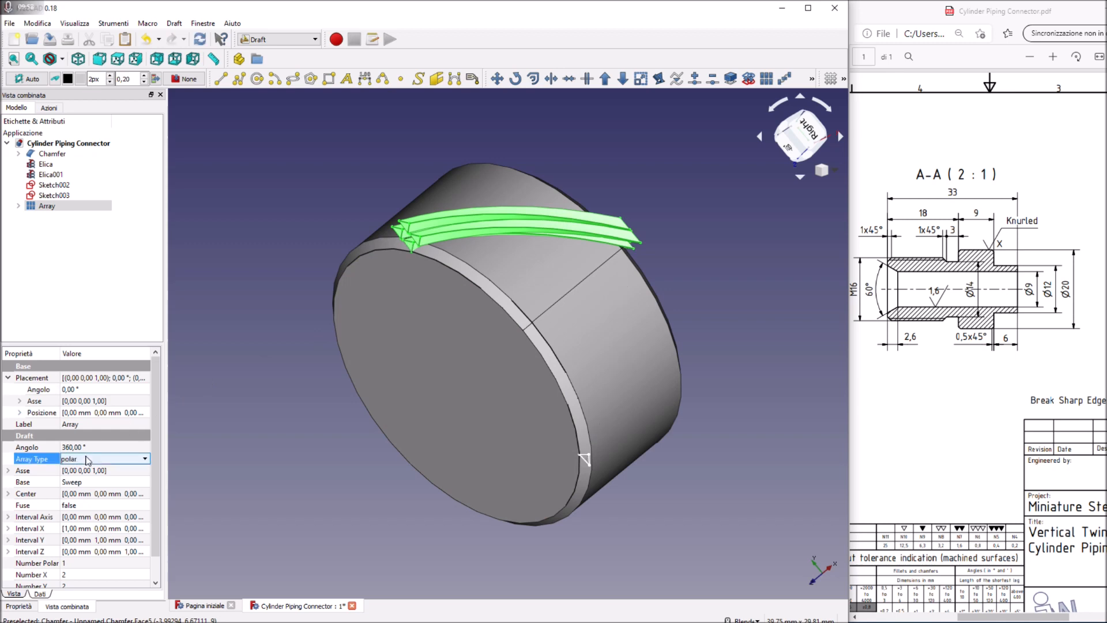
pyautogui.moveTo(289, 442); pyautogui.dragTo(291, 421, button='middle')
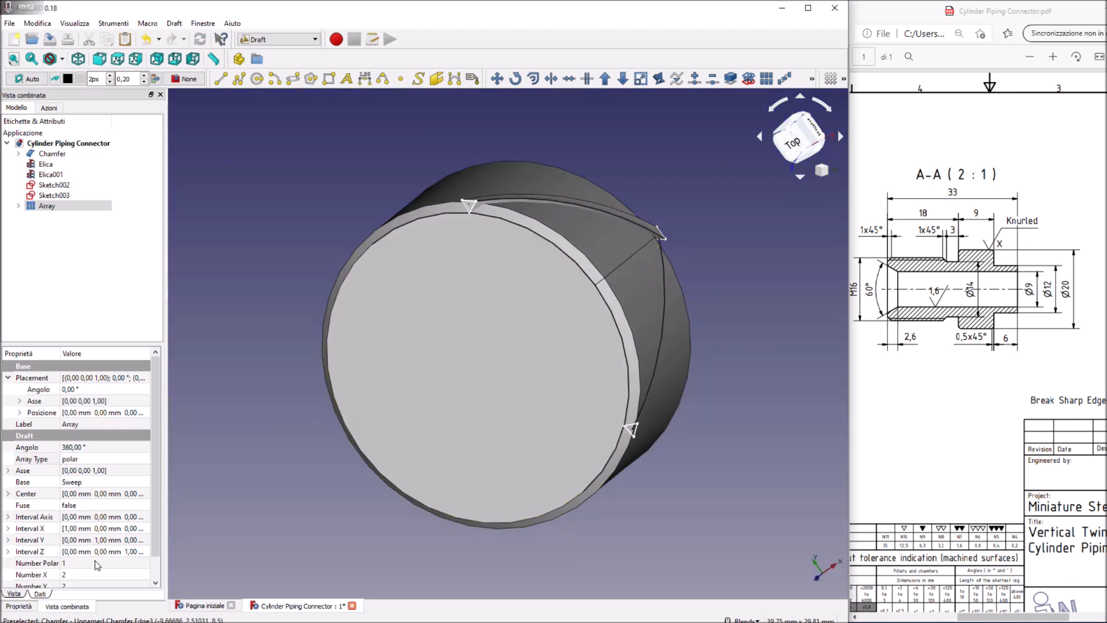
# Step: Set the polar array to 60 copies around the collar
pyautogui.click(96, 562)
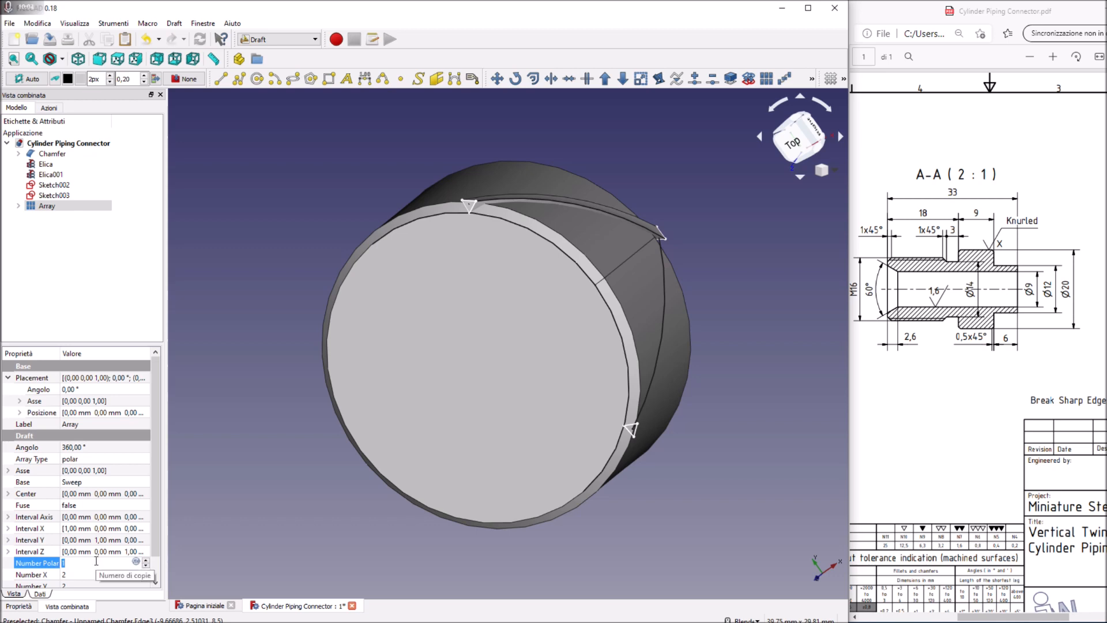
pyautogui.write('60')
pyautogui.click(126, 483)
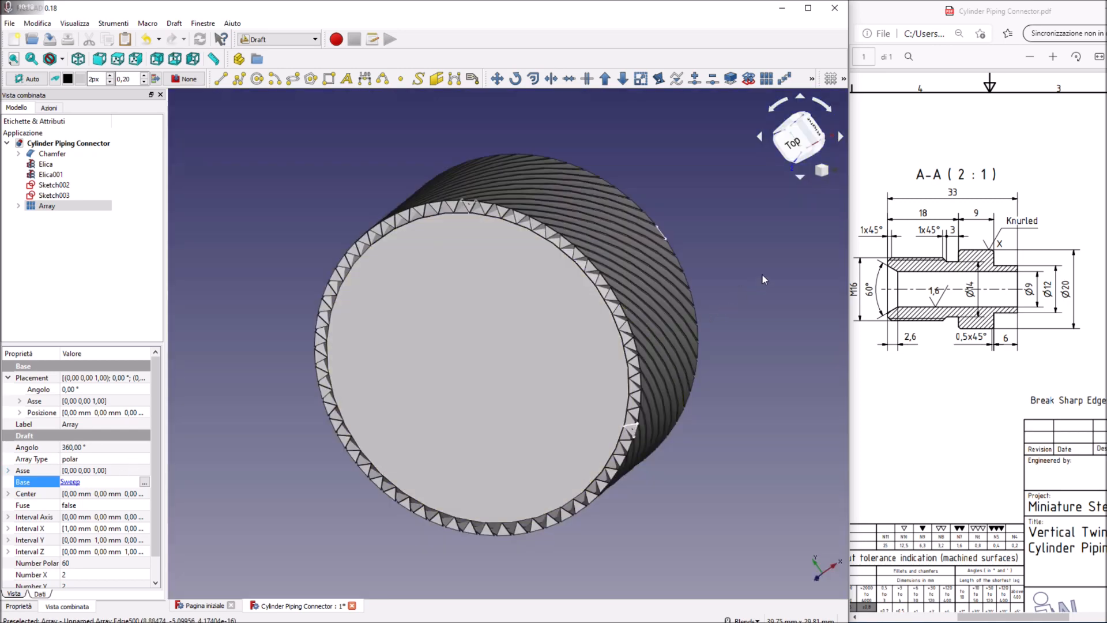
pyautogui.moveTo(762, 274); pyautogui.dragTo(586, 441, button='middle')
pyautogui.press('0')
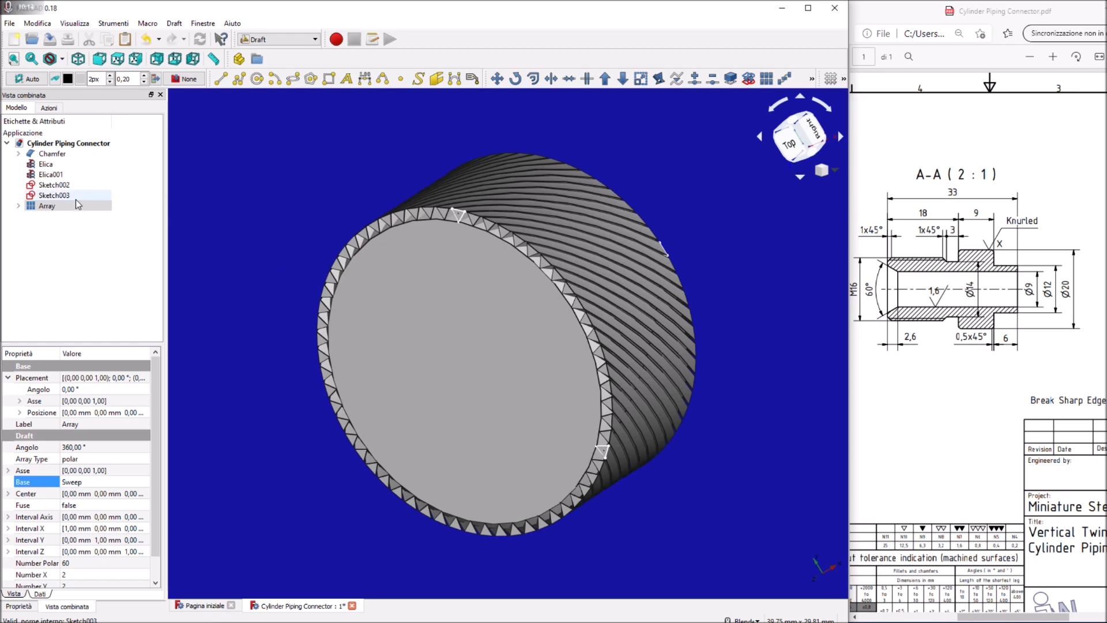
# Step: Cut the polar array of swept ridges from the chamfered collar cylinder using the Part workbench
pyautogui.click(60, 155)
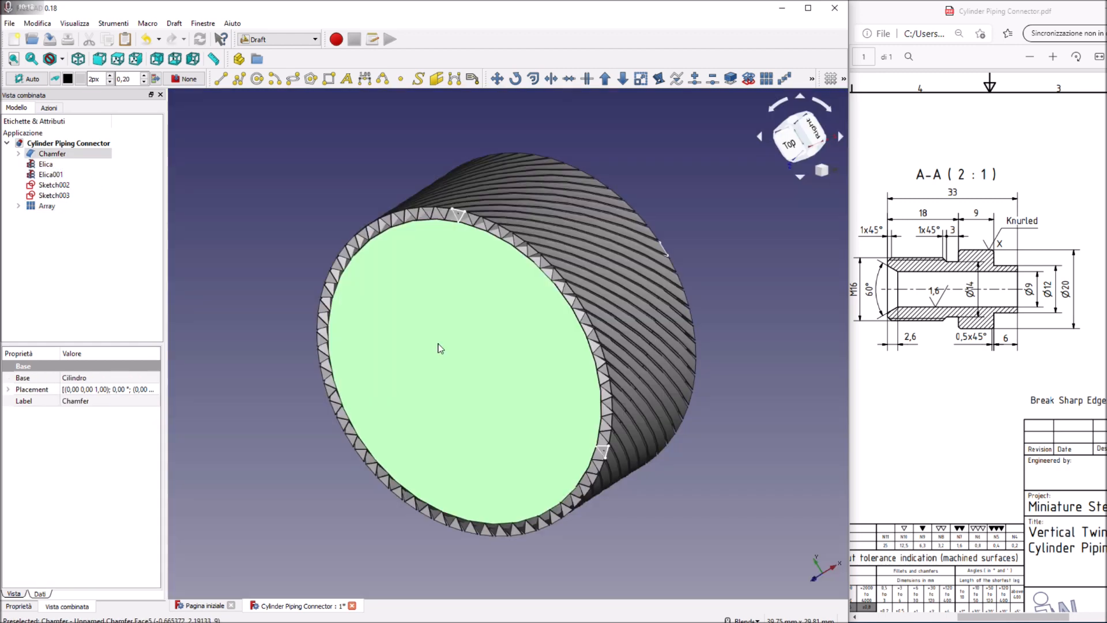
pyautogui.keyDown('ctrl'); pyautogui.click(46, 206); pyautogui.keyUp('ctrl')
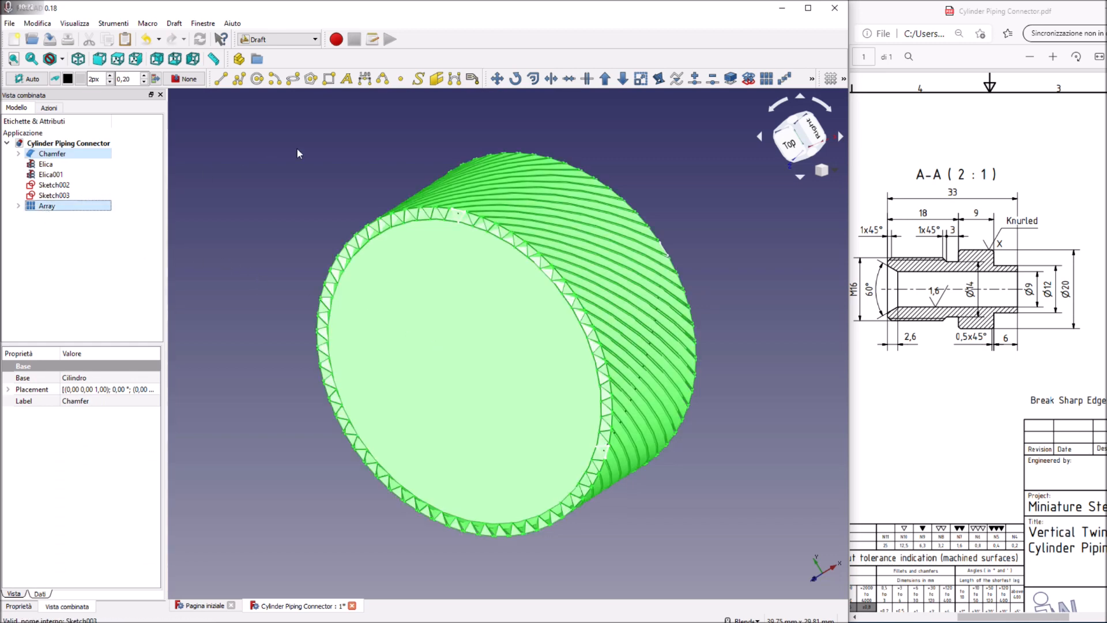
pyautogui.click(315, 40)
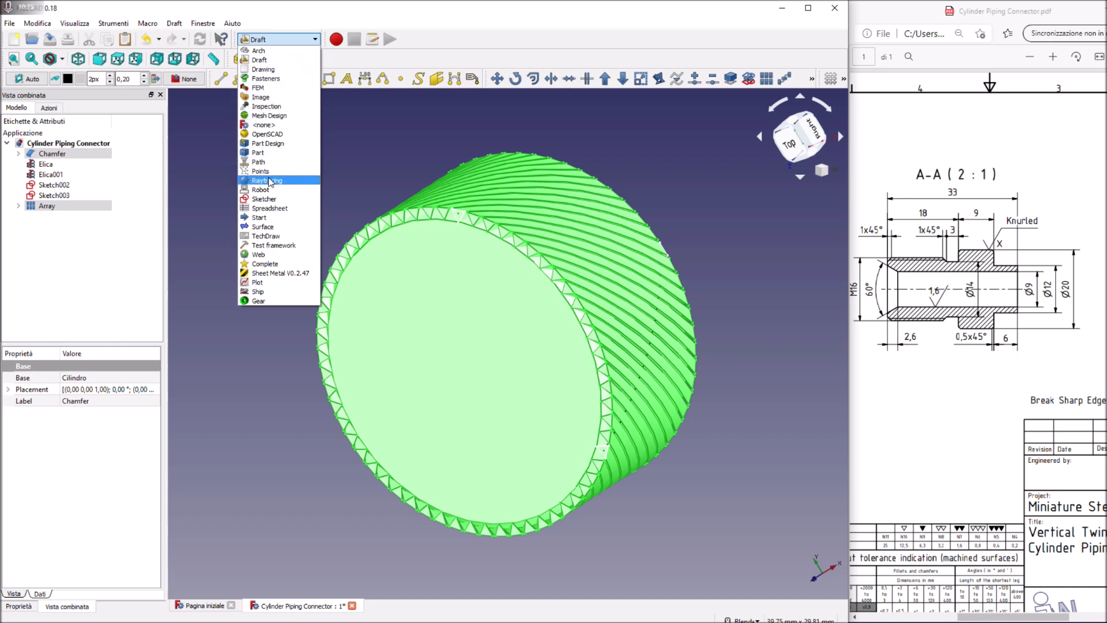
pyautogui.click(265, 153)
pyautogui.click(250, 79)
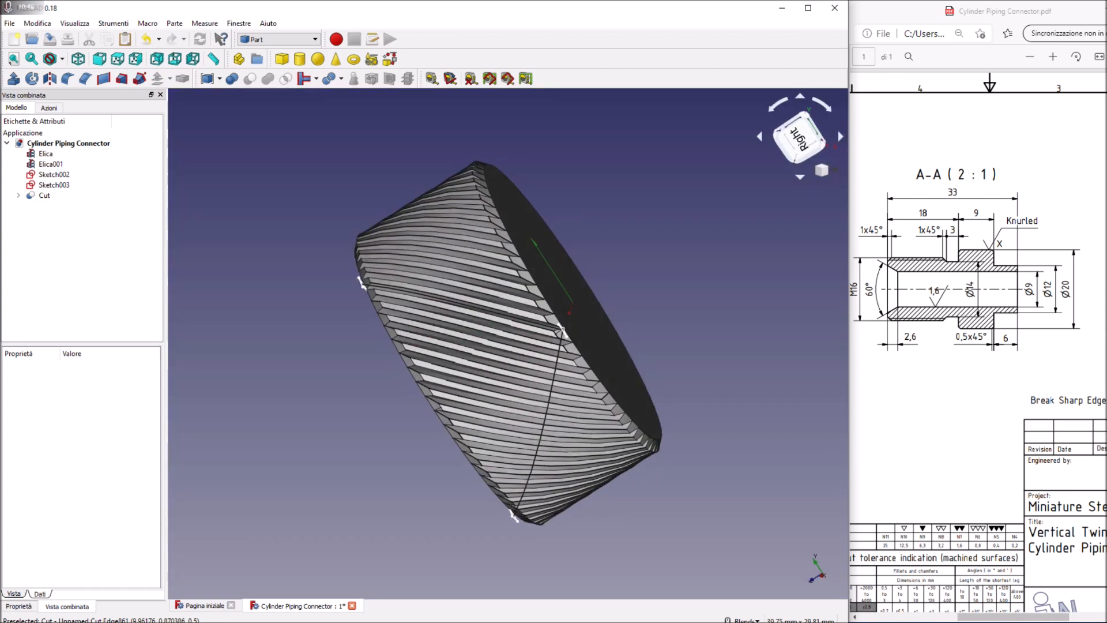
pyautogui.moveTo(652, 271); pyautogui.dragTo(658, 323, button='middle')
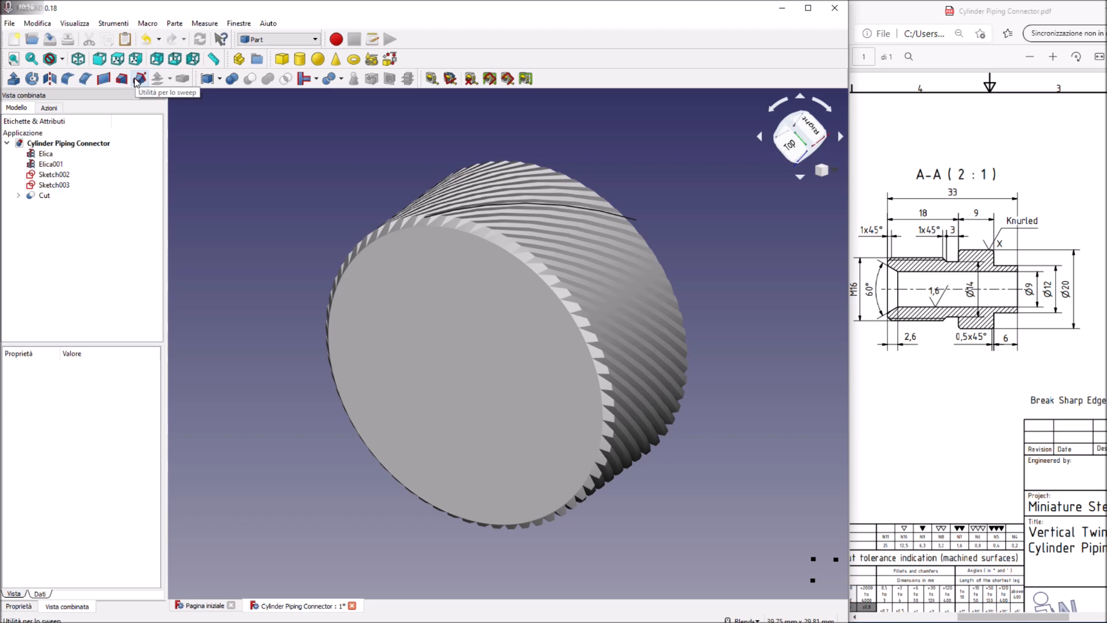
# Step: Start a Part sweep with Sketch002 and Sketch003 as its profiles
pyautogui.click(122, 78)
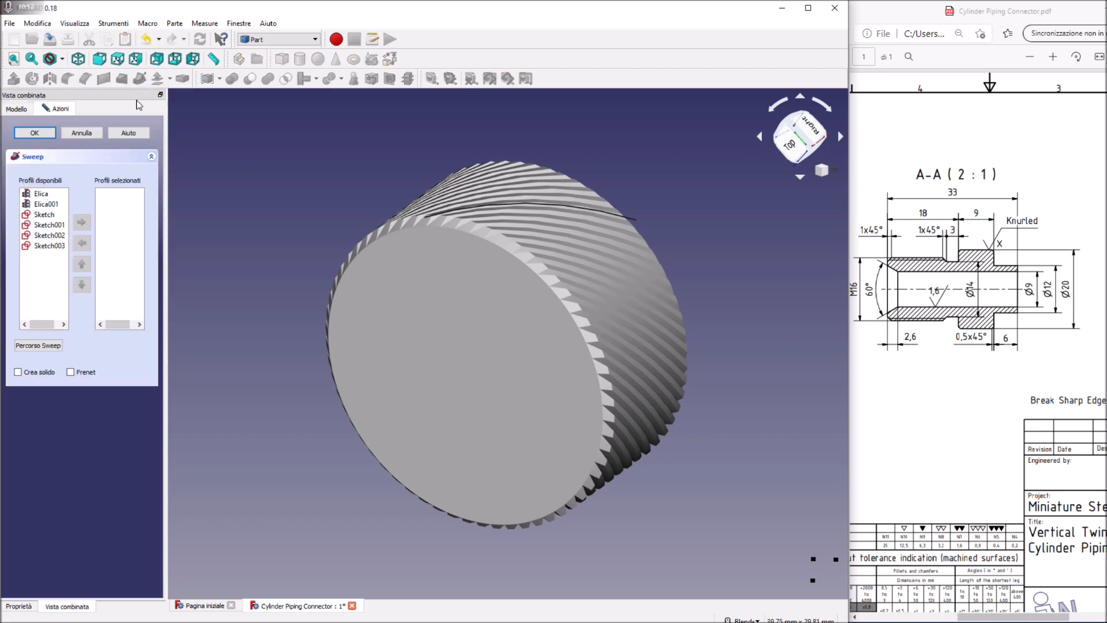
pyautogui.click(43, 235)
pyautogui.click(81, 222)
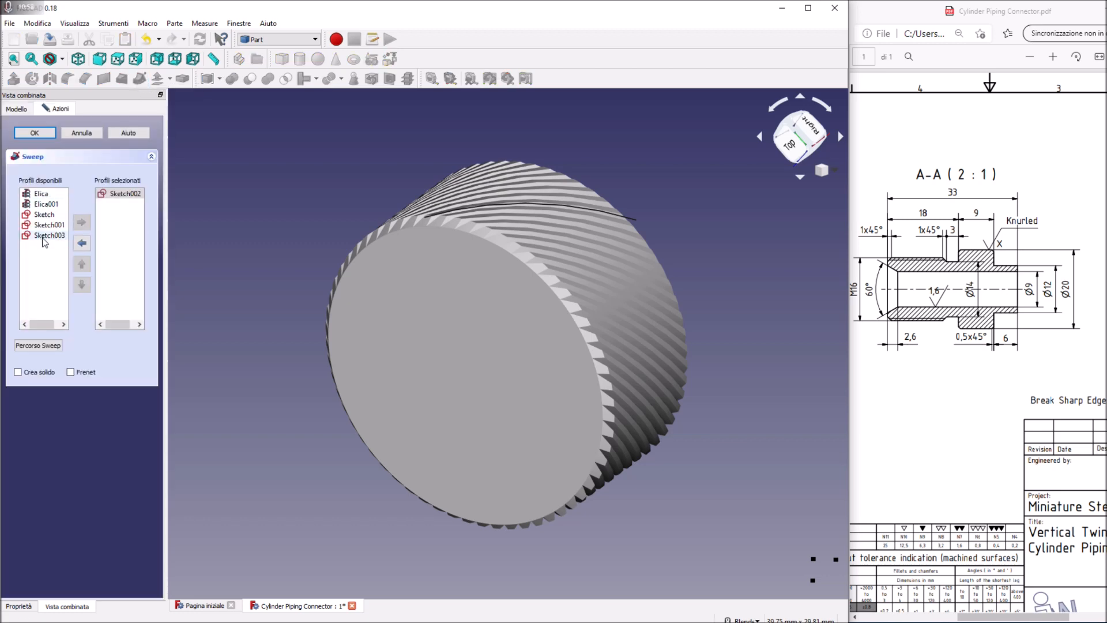
pyautogui.click(46, 236)
pyautogui.doubleClick(46, 237)
# Step: Make the sweep a Frenet solid following the second helix, Elica001, as its path, and create it
pyautogui.click(18, 372)
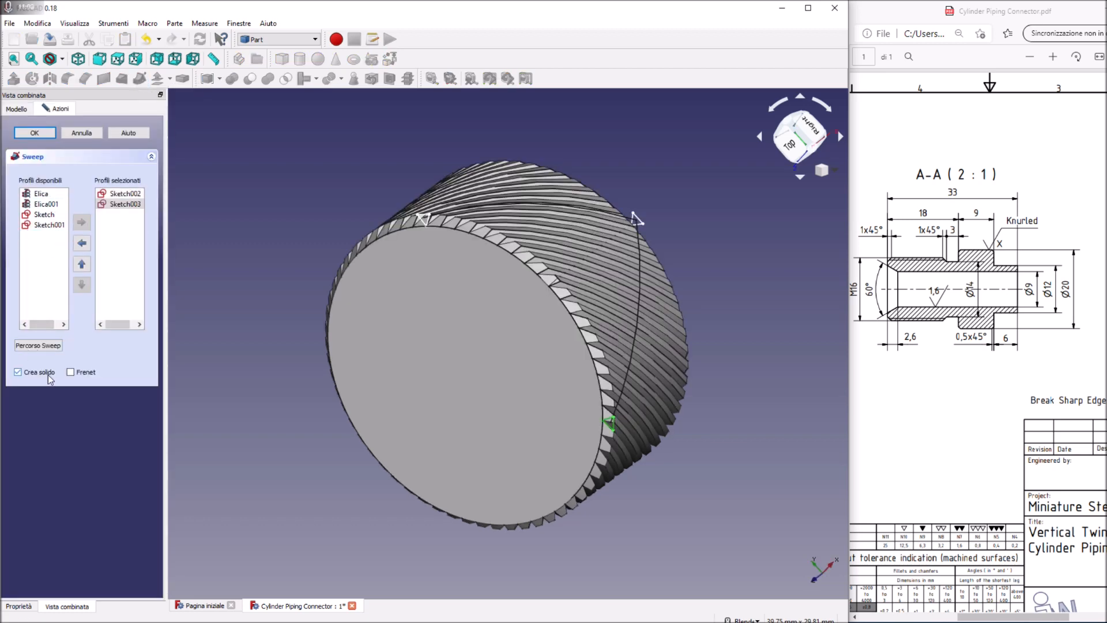
pyautogui.click(69, 373)
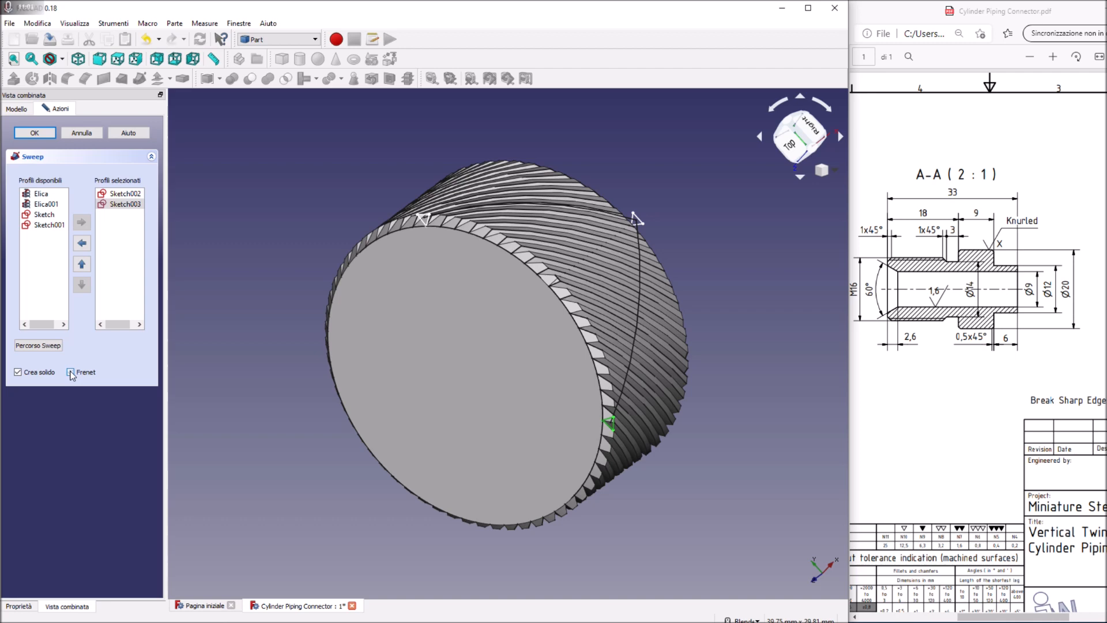
pyautogui.click(38, 346)
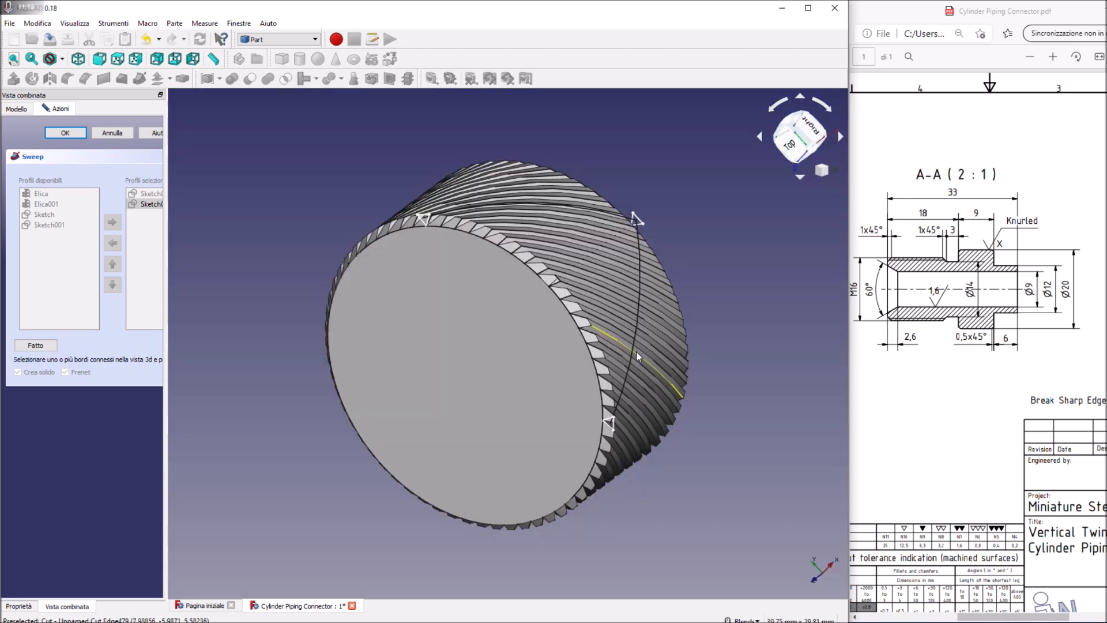
pyautogui.scroll(4, 641, 389)
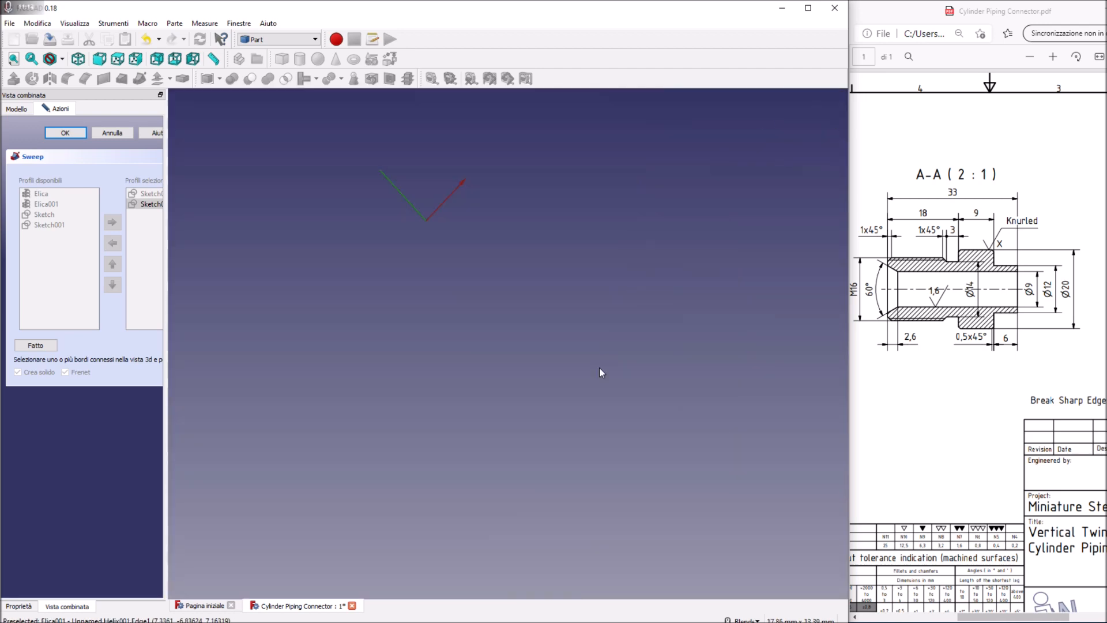
pyautogui.scroll(-4, 600, 367)
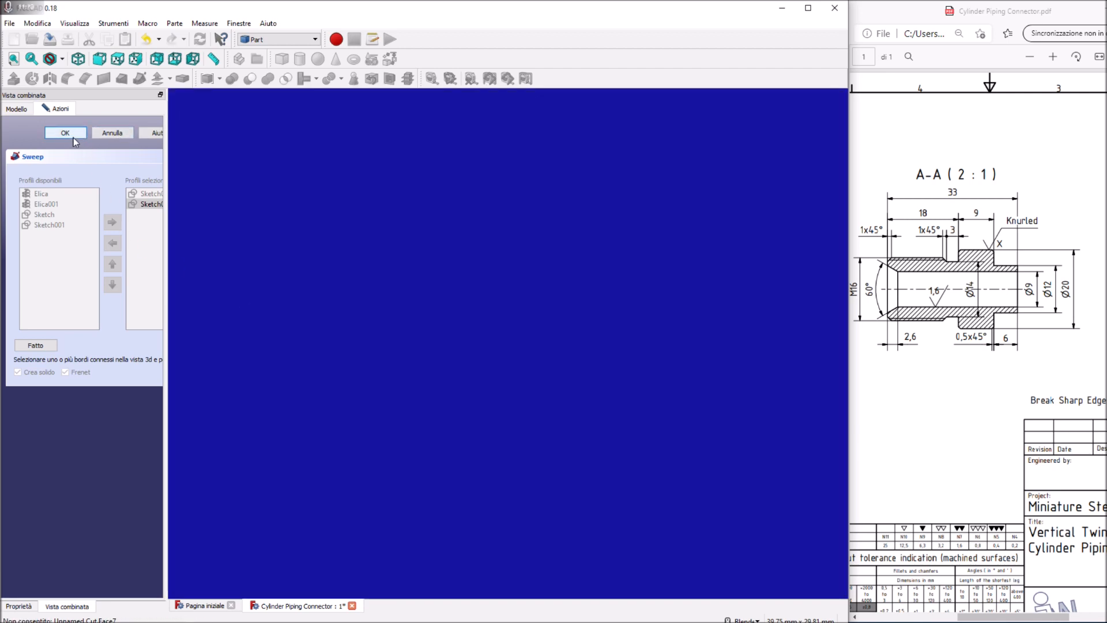
pyautogui.click(37, 345)
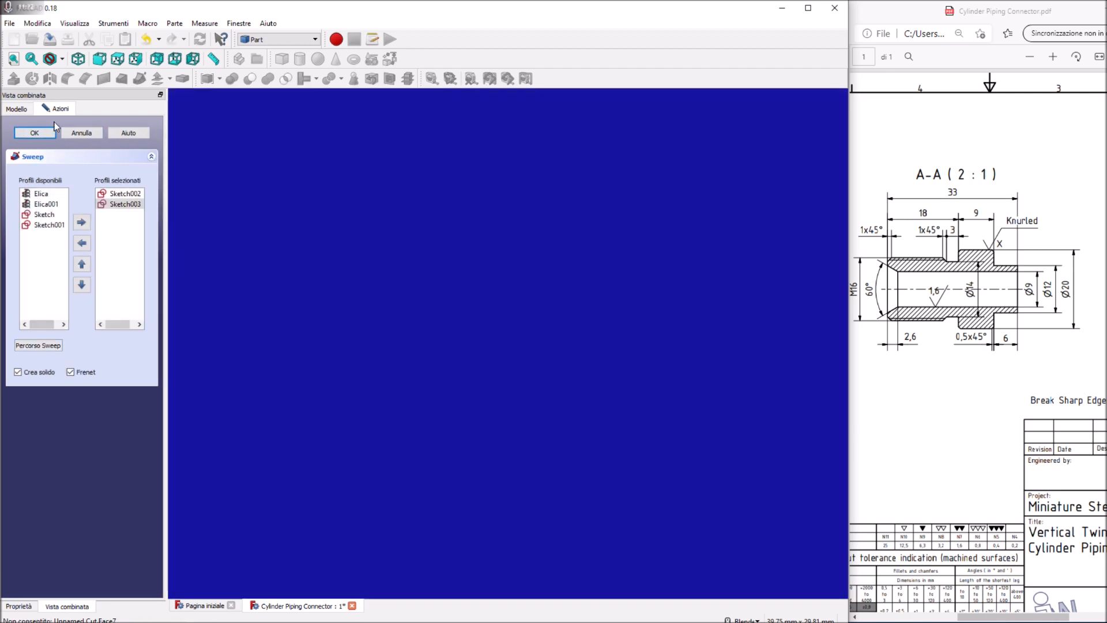
pyautogui.click(65, 133)
# Step: Create a Draft array of the second swept triangular ridge, Sweep001, using the Draft workbench
pyautogui.scroll(4, 402, 310)
pyautogui.scroll(-4, 673, 261)
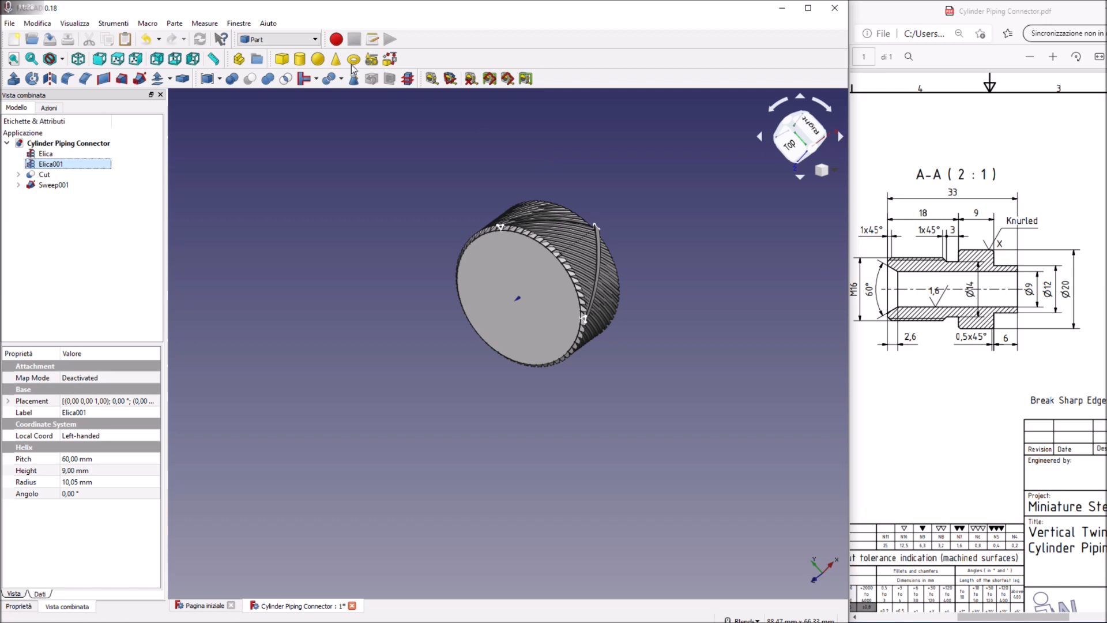
pyautogui.click(311, 39)
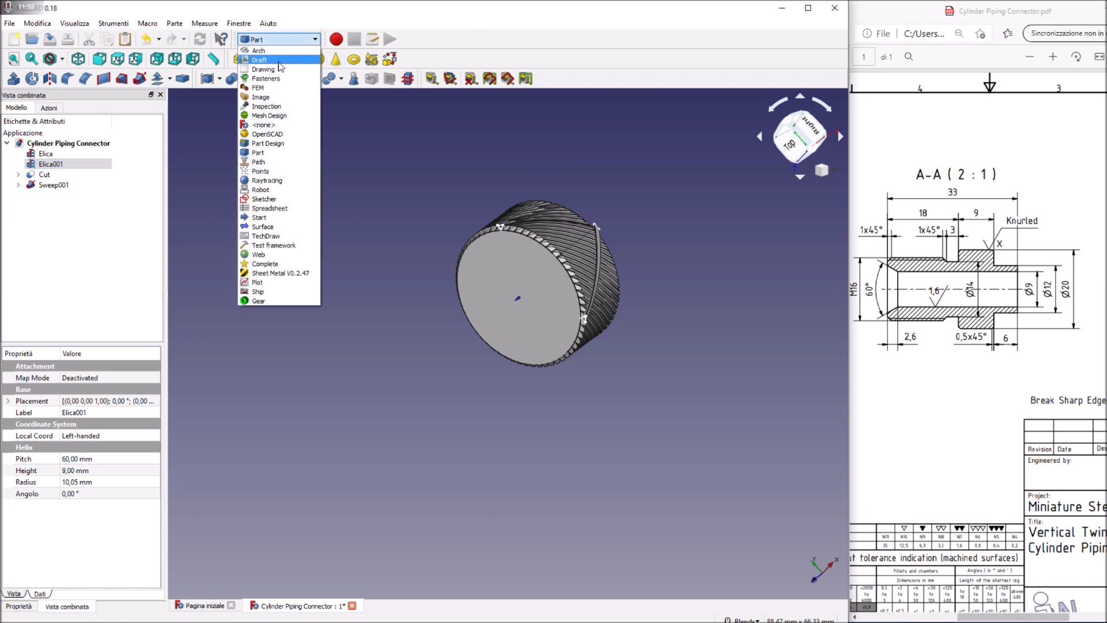
pyautogui.click(278, 60)
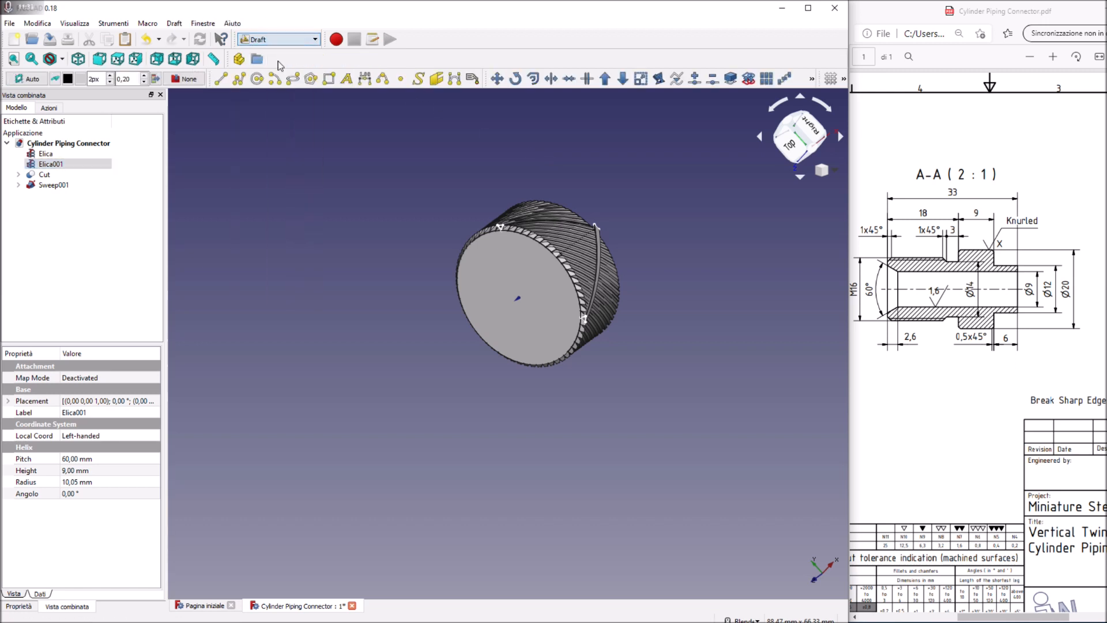
pyautogui.click(598, 248)
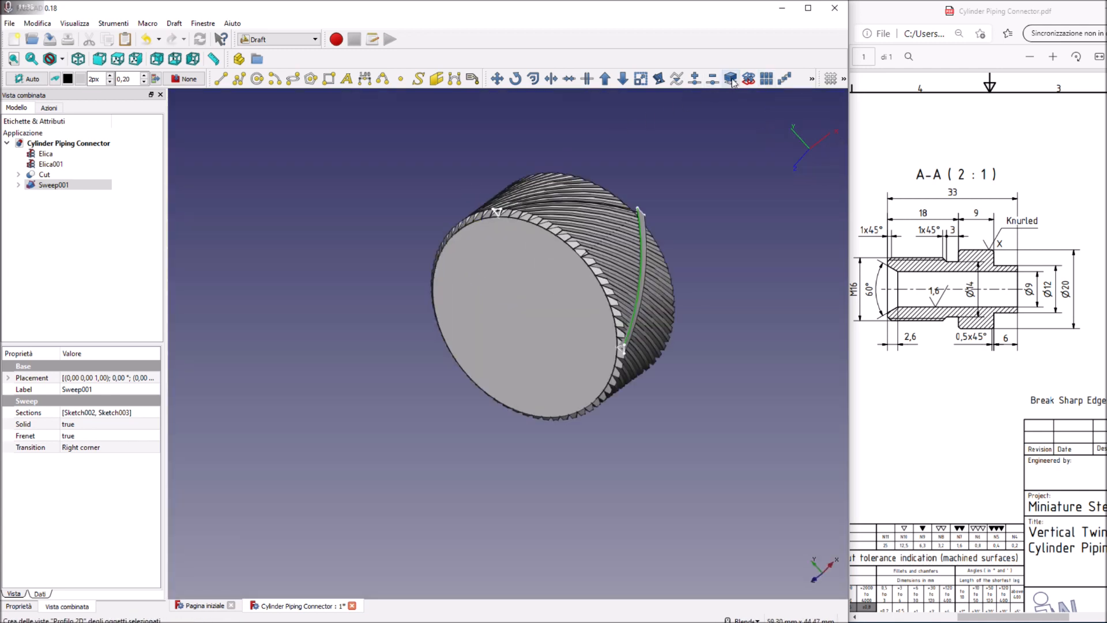
pyautogui.click(75, 185)
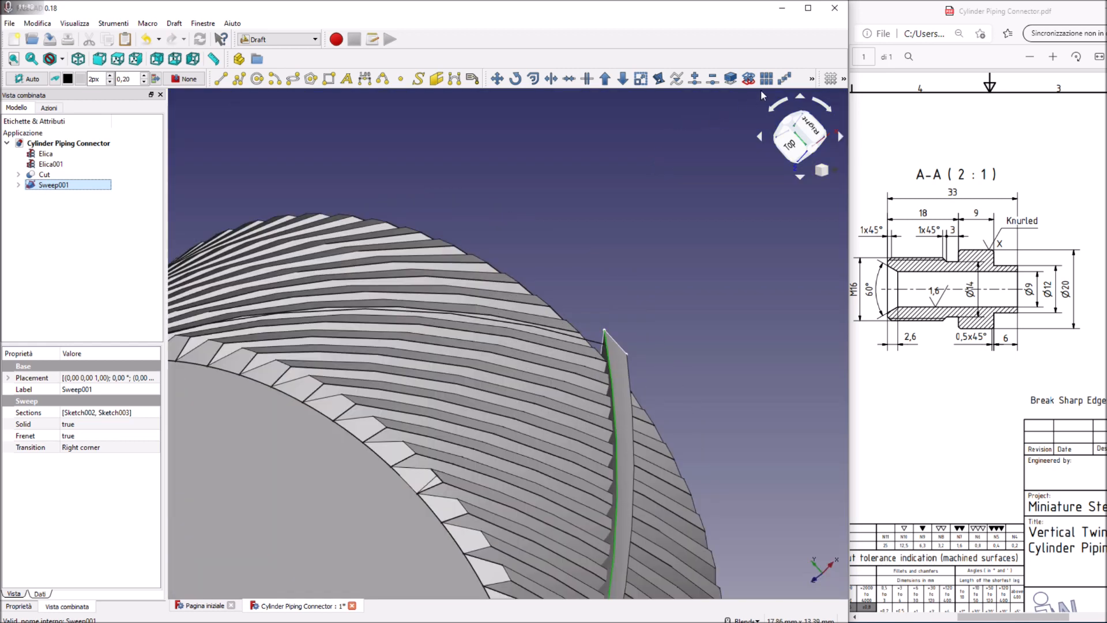
pyautogui.click(766, 79)
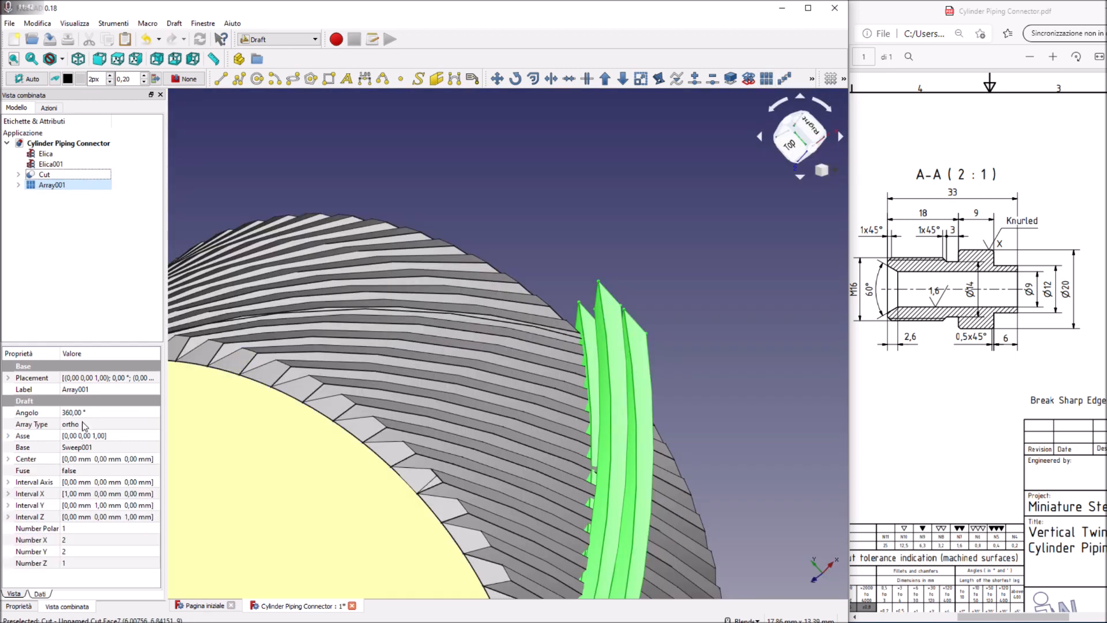
# Step: Set the new array's type to polar with 60 copies around the collar
pyautogui.click(85, 424)
pyautogui.press('Down')
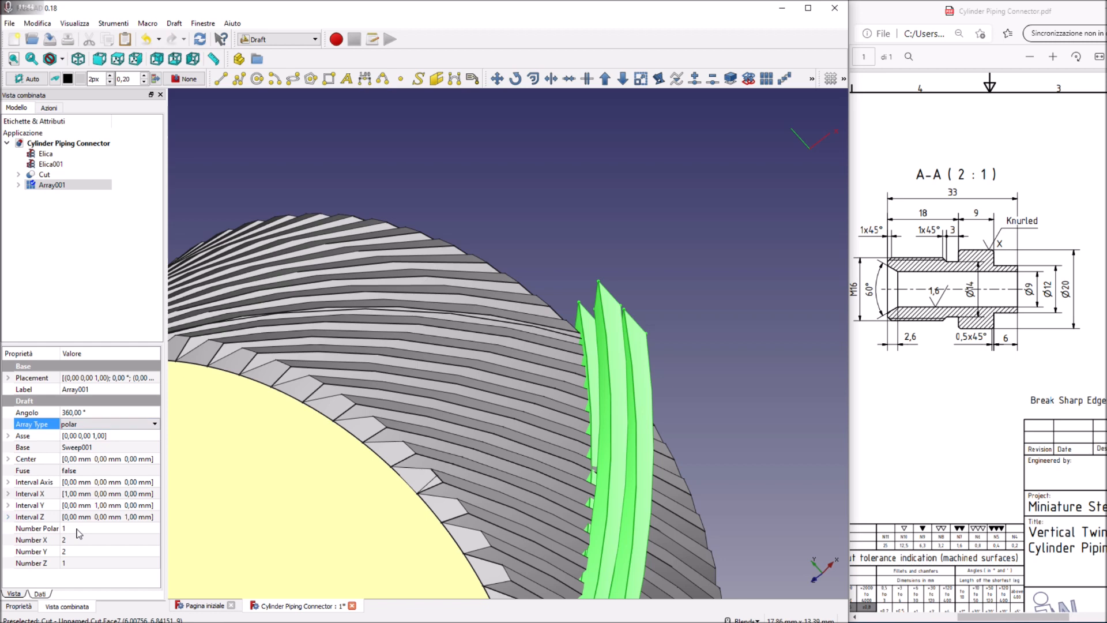
pyautogui.click(78, 529)
pyautogui.write('60')
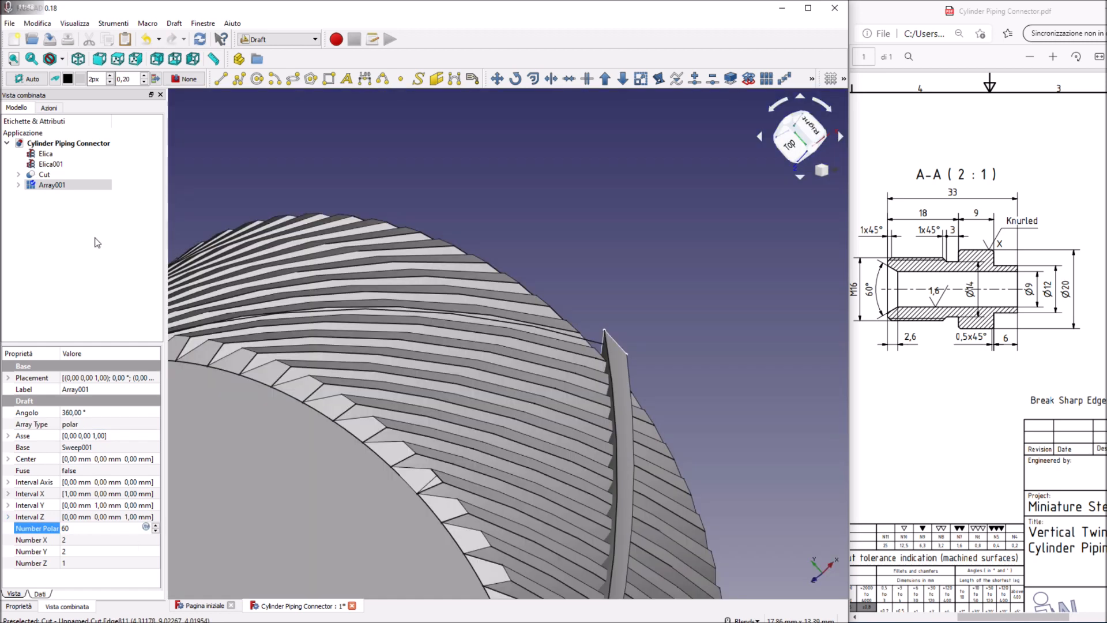
pyautogui.click(89, 255)
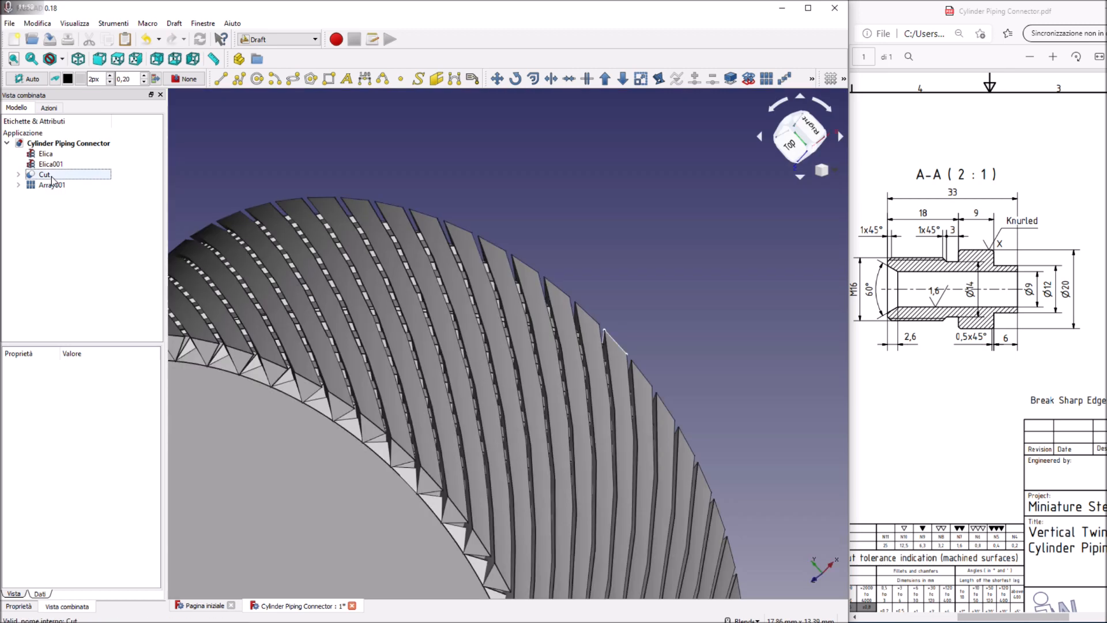
# Step: Cut the second polar array, Array001, from the already grooved collar, Cut, using the Part workbench
pyautogui.click(51, 176)
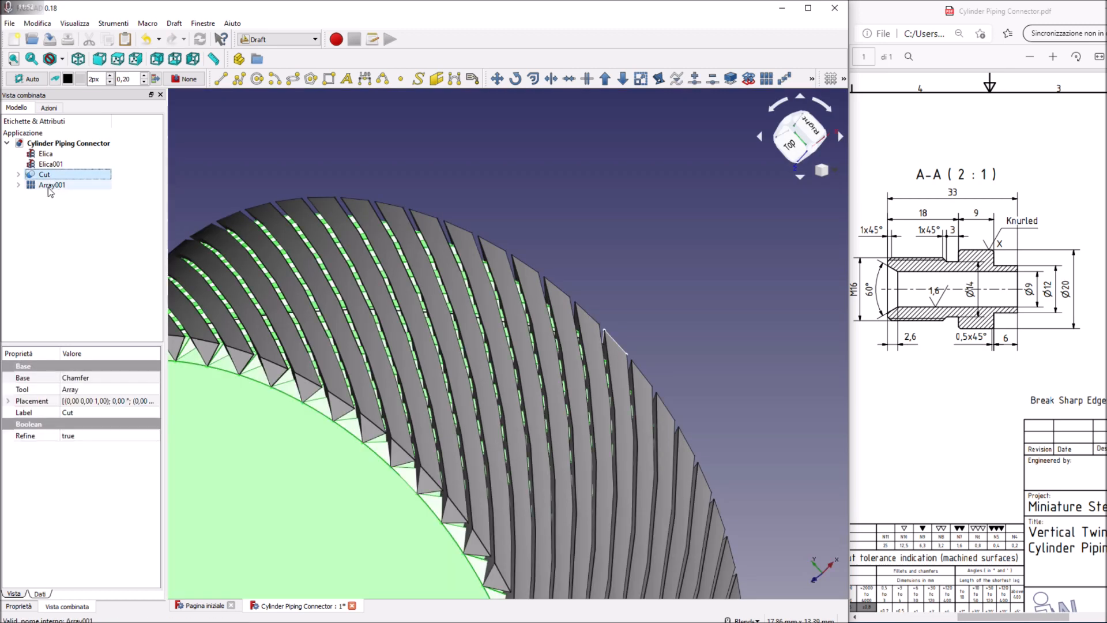
pyautogui.keyDown('ctrl'); pyautogui.click(50, 185); pyautogui.keyUp('ctrl')
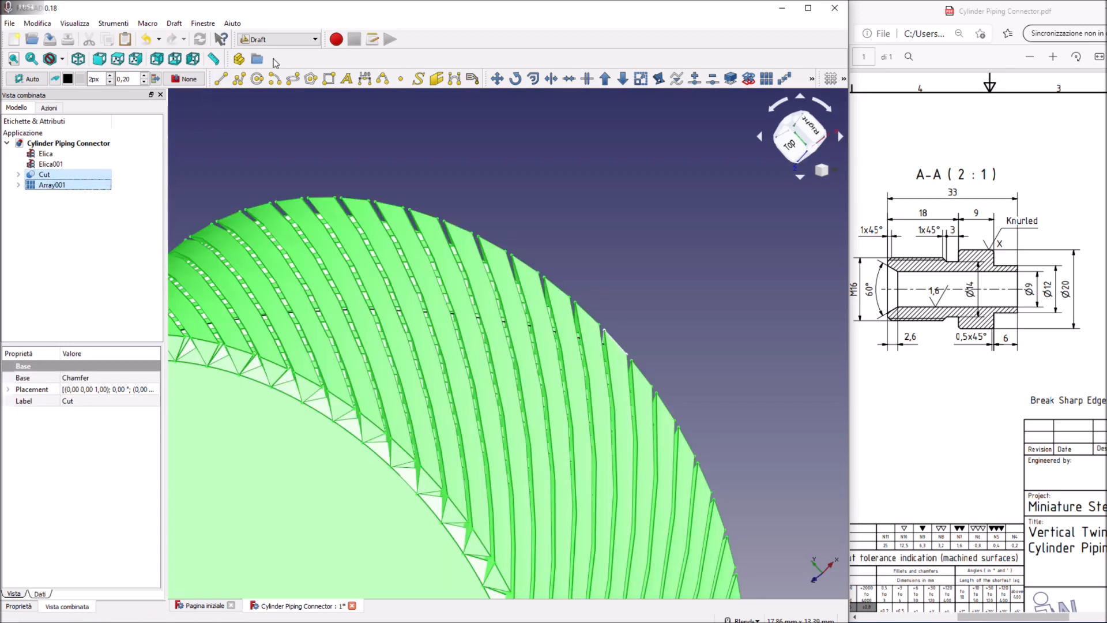
pyautogui.click(287, 41)
pyautogui.click(260, 157)
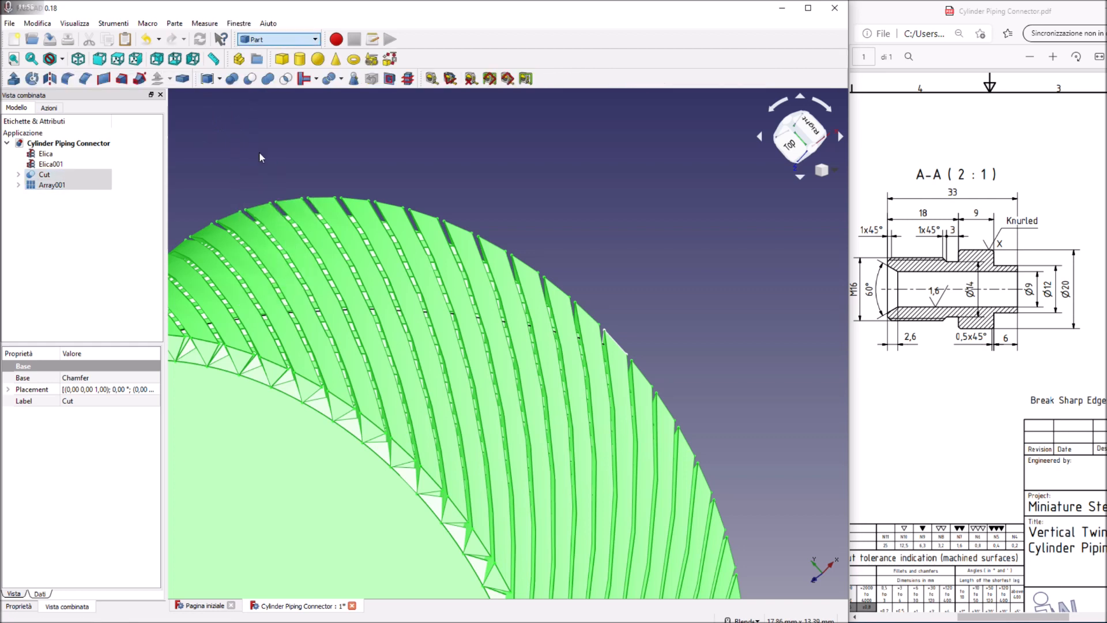
pyautogui.click(250, 79)
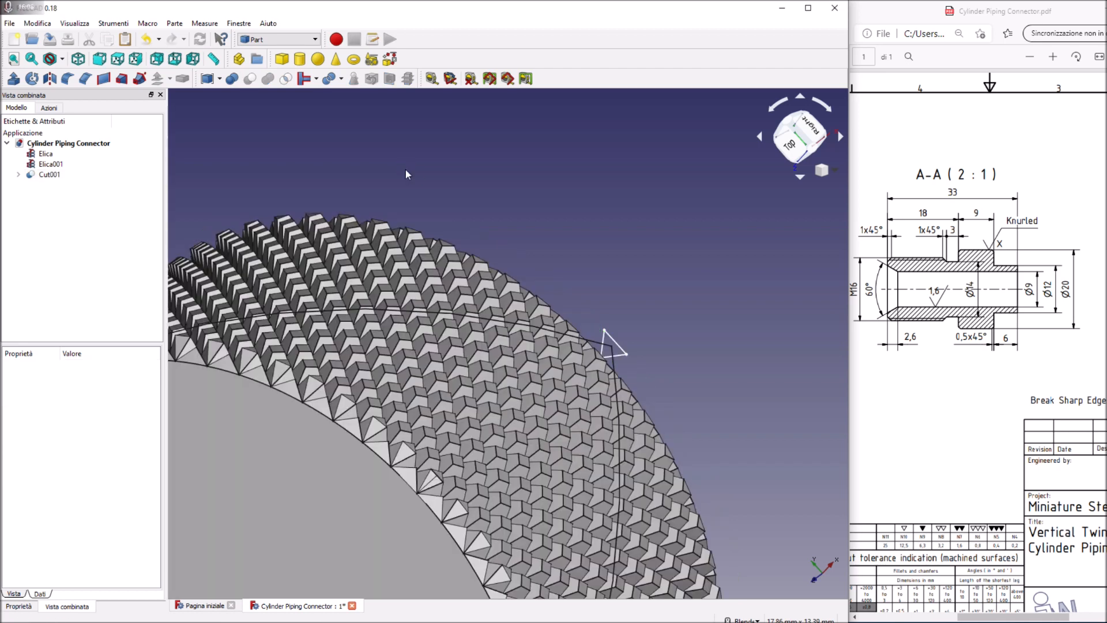
# Step: Inspect the crossed knurling on the collar and save the document
pyautogui.scroll(-4, 511, 206)
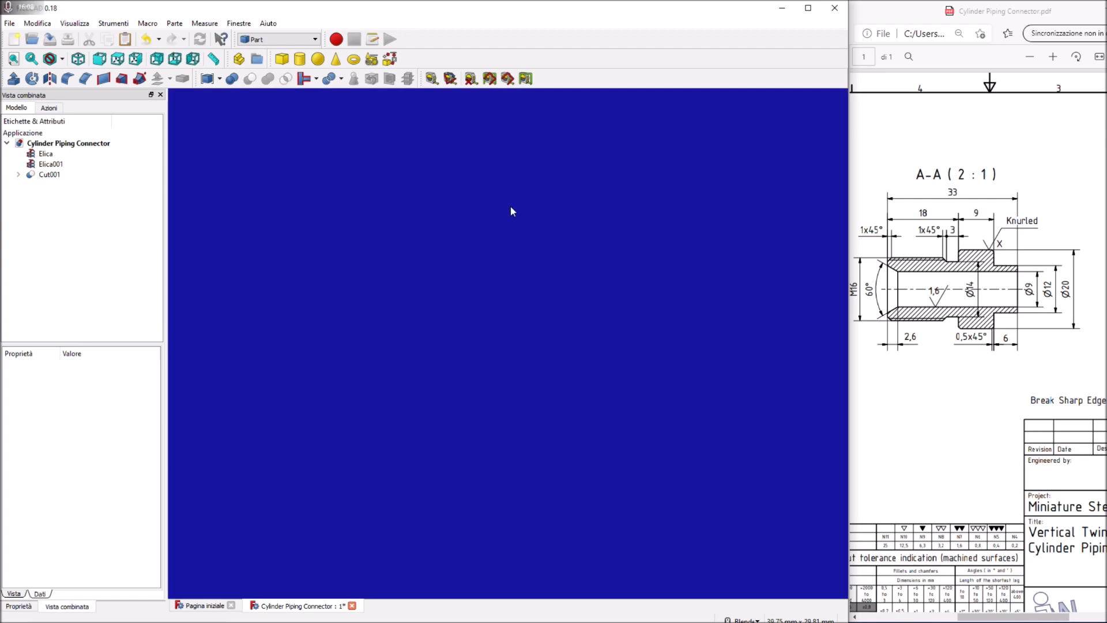
pyautogui.scroll(4, 503, 212)
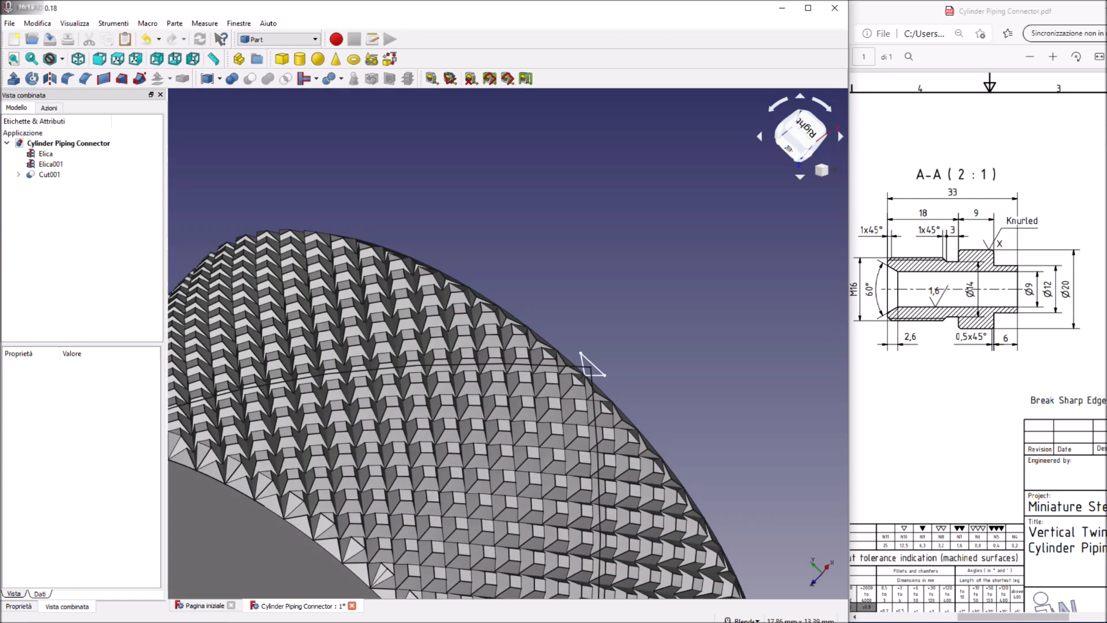
pyautogui.moveTo(508, 214); pyautogui.dragTo(620, 314, button='middle')
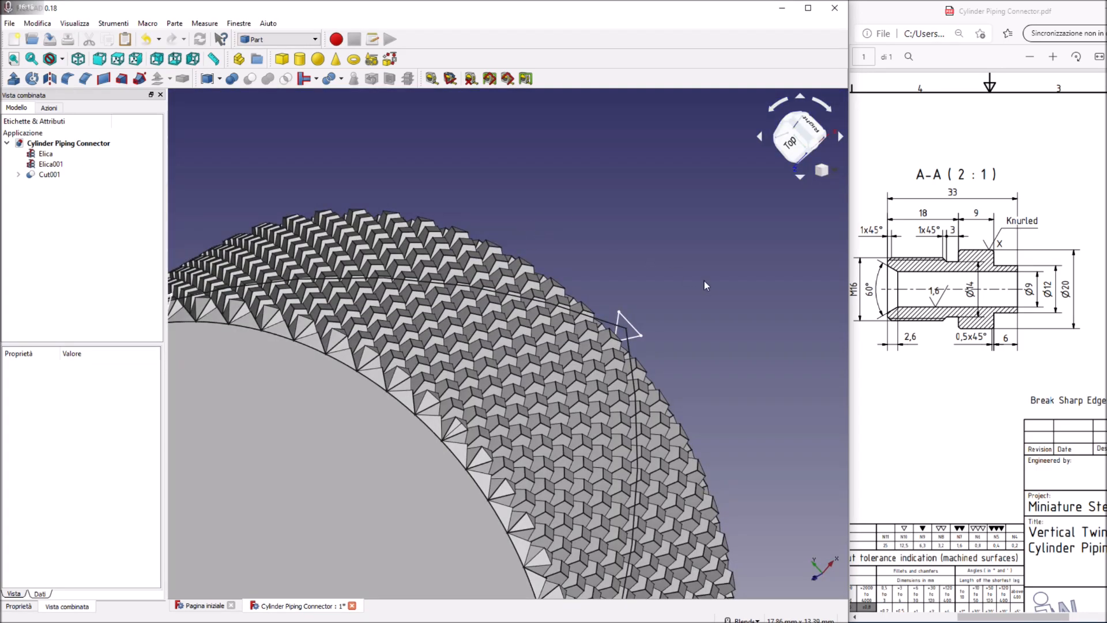
pyautogui.moveTo(705, 282)
pyautogui.mouseDown(button='middle')
pyautogui.moveTo(683, 312)
pyautogui.moveTo(694, 285)
pyautogui.mouseUp(button='middle')
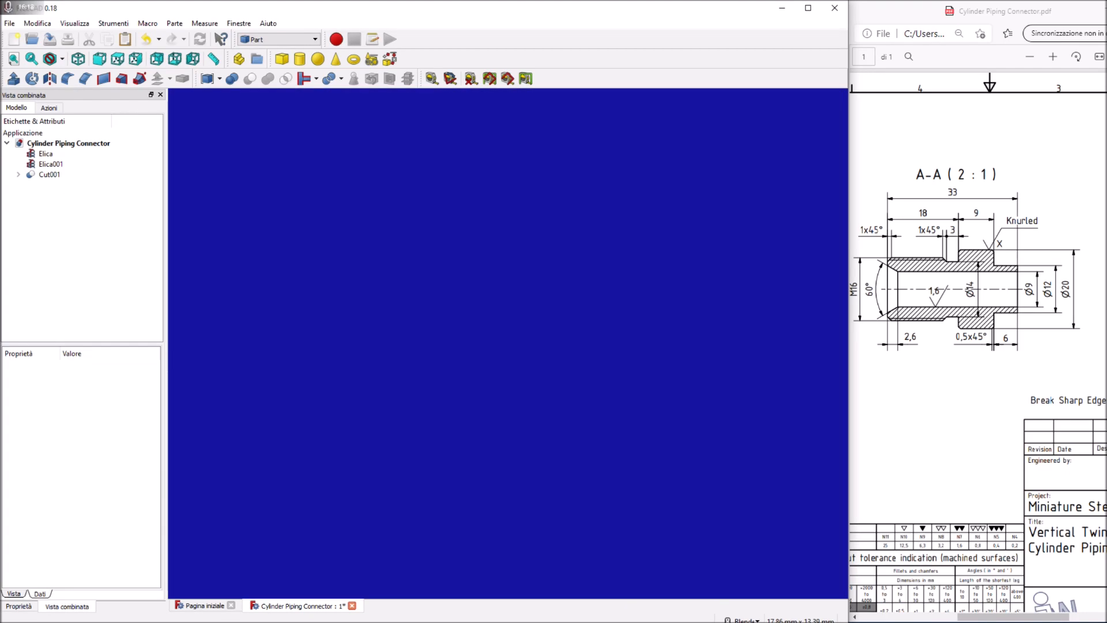
pyautogui.click(50, 39)
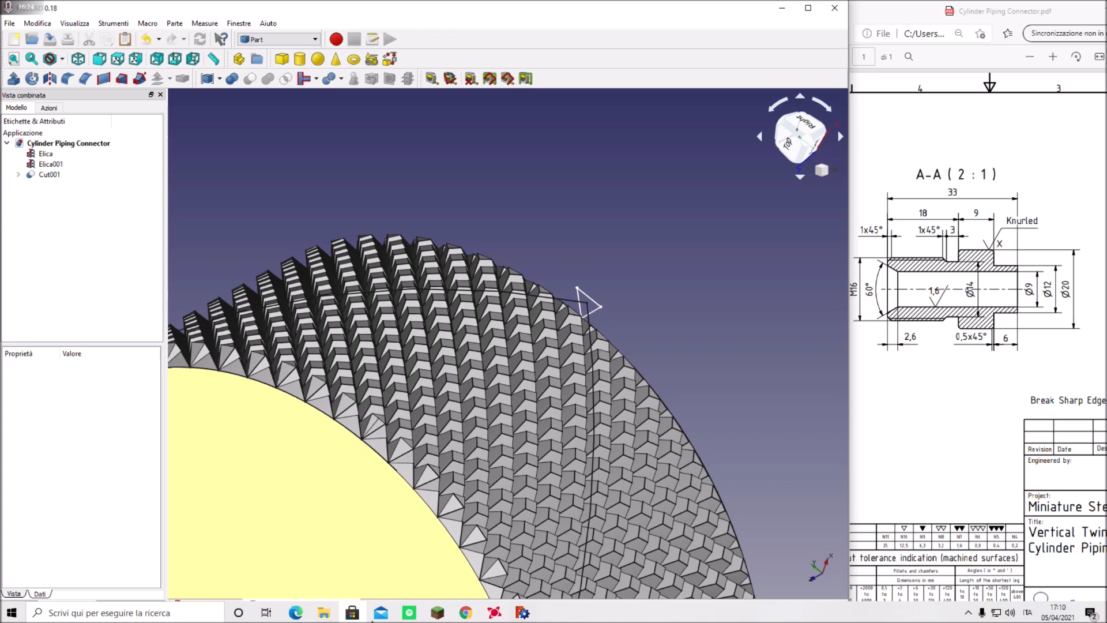
pyautogui.click(491, 616)
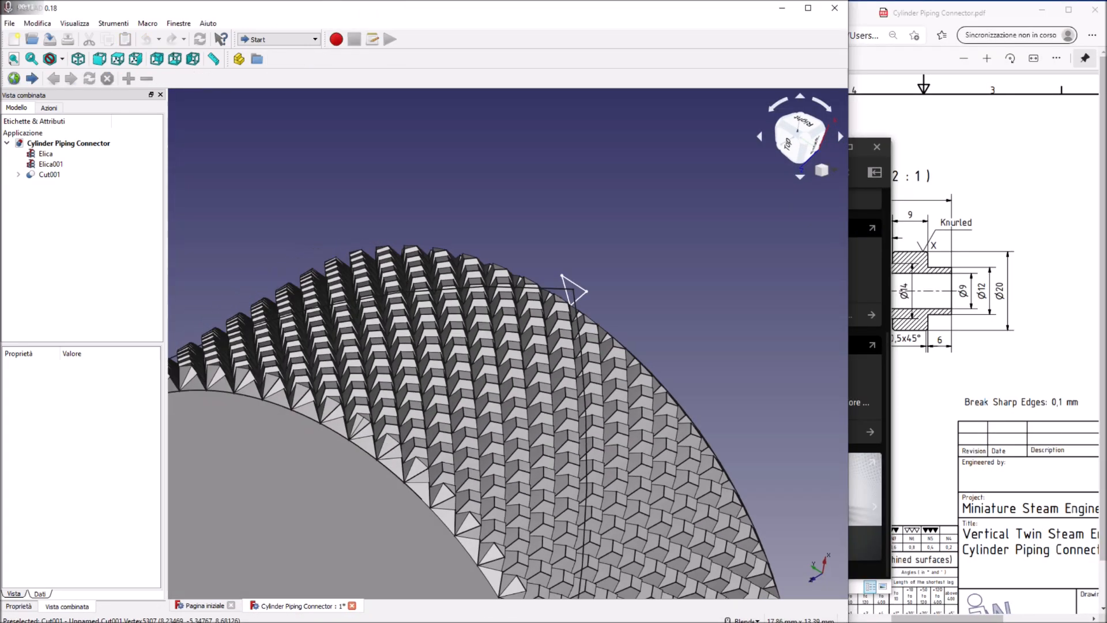
pyautogui.moveTo(562, 275)
pyautogui.mouseDown(button='middle')
pyautogui.moveTo(593, 244)
pyautogui.moveTo(615, 285)
pyautogui.moveTo(507, 294)
pyautogui.moveTo(592, 321)
pyautogui.moveTo(601, 396)
pyautogui.moveTo(615, 326)
pyautogui.moveTo(601, 301)
pyautogui.moveTo(529, 285)
pyautogui.moveTo(542, 302)
pyautogui.moveTo(521, 379)
pyautogui.moveTo(507, 367)
pyautogui.moveTo(464, 430)
pyautogui.moveTo(539, 371)
pyautogui.moveTo(576, 321)
pyautogui.moveTo(575, 284)
pyautogui.mouseUp(button='middle')
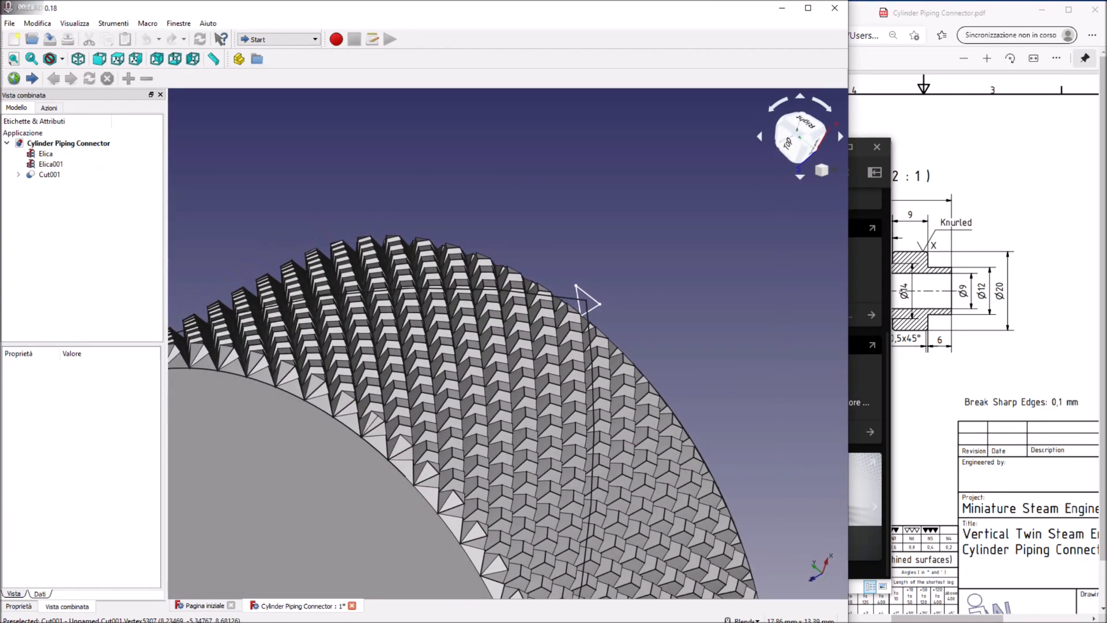
pyautogui.click(589, 299)
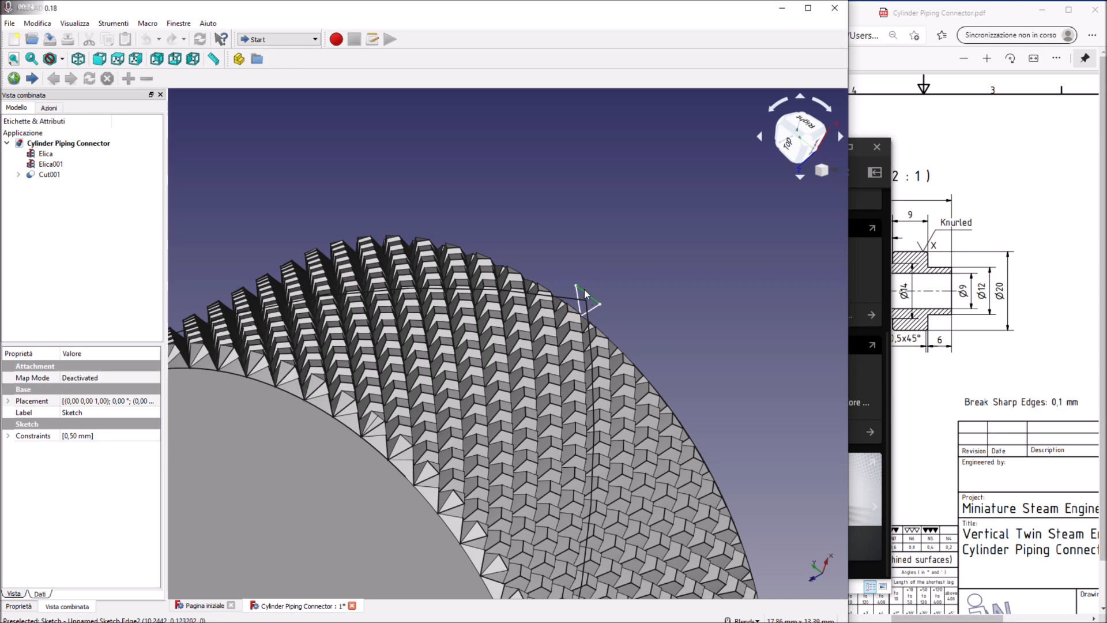
pyautogui.press('Delete')
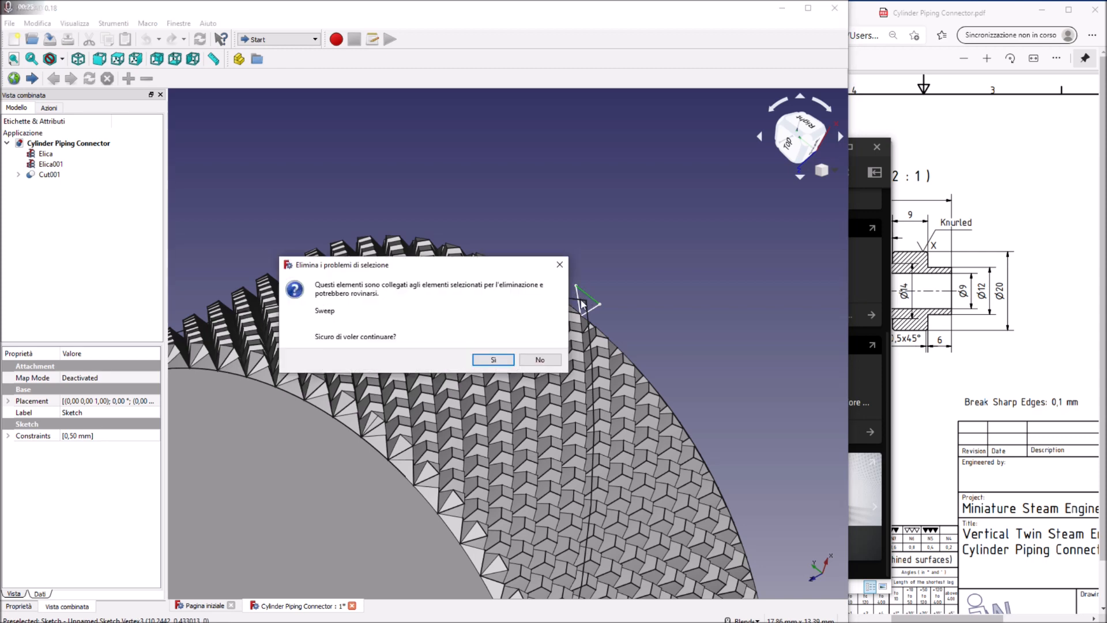
pyautogui.click(540, 359)
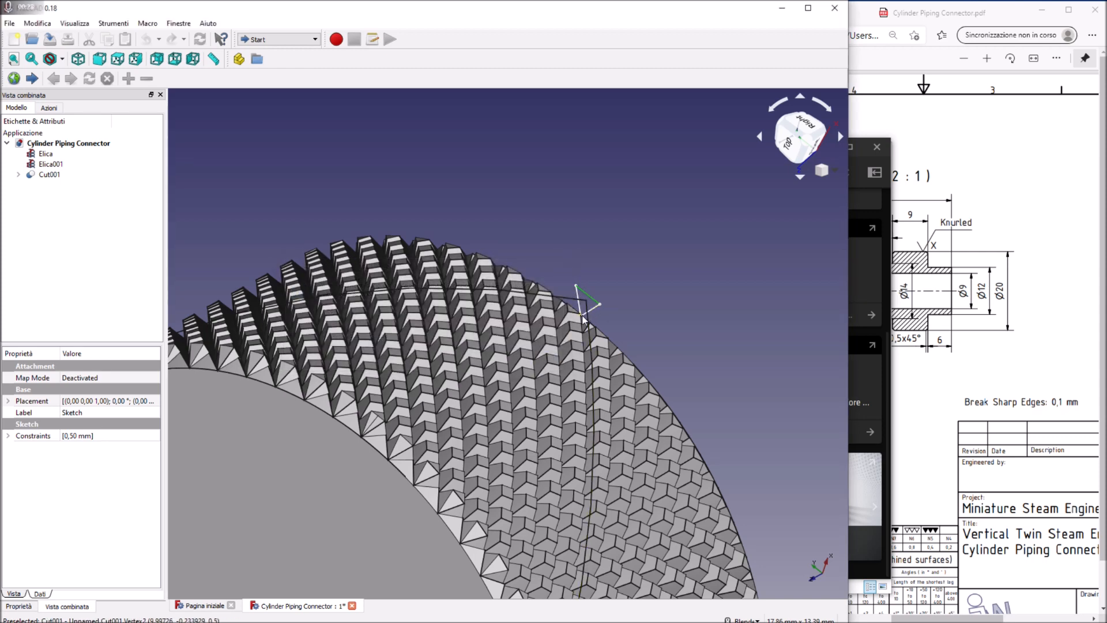
# Step: Hide the two helices, Elica and Elica001, and the leftover triangular profile sketches around the knurled collar
pyautogui.click(591, 322)
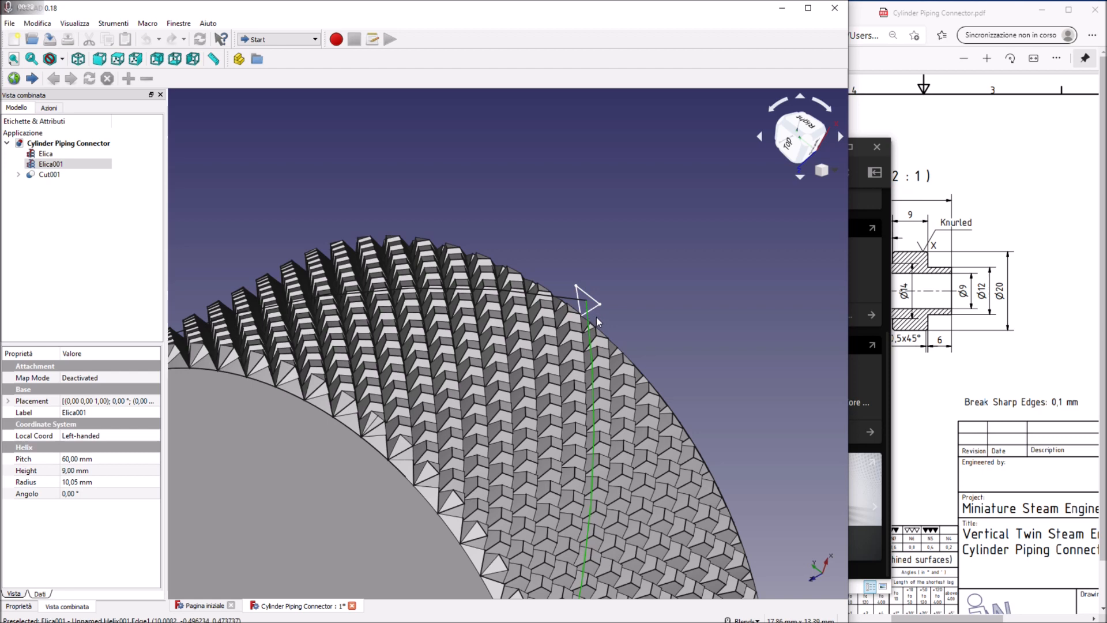
pyautogui.press('space')
pyautogui.click(590, 311)
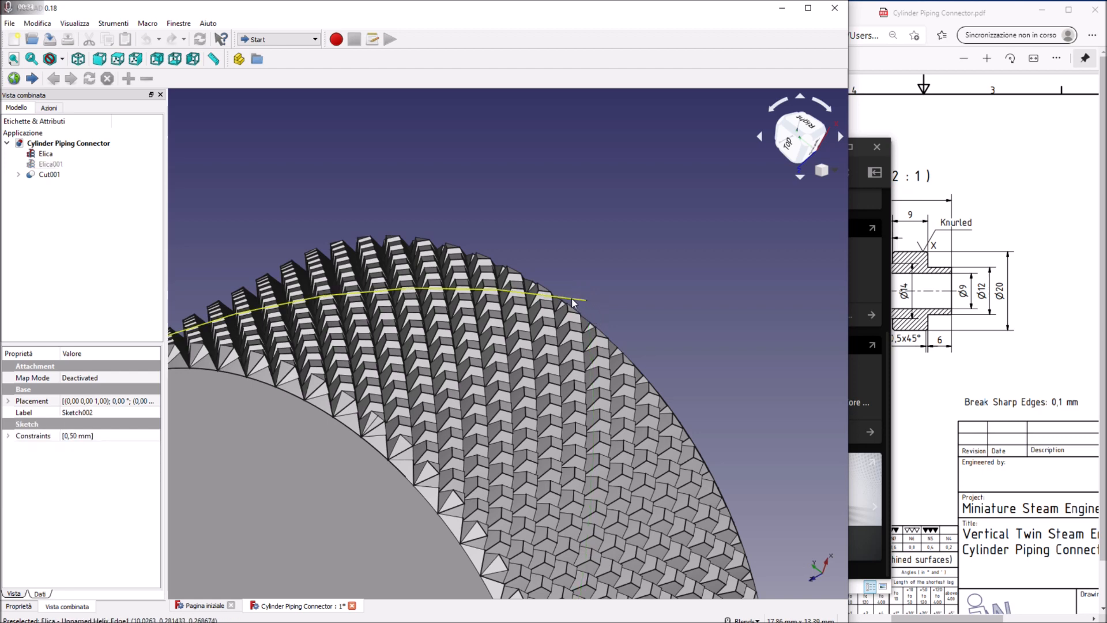
pyautogui.click(585, 303)
pyautogui.moveTo(333, 351); pyautogui.dragTo(248, 305, button='middle')
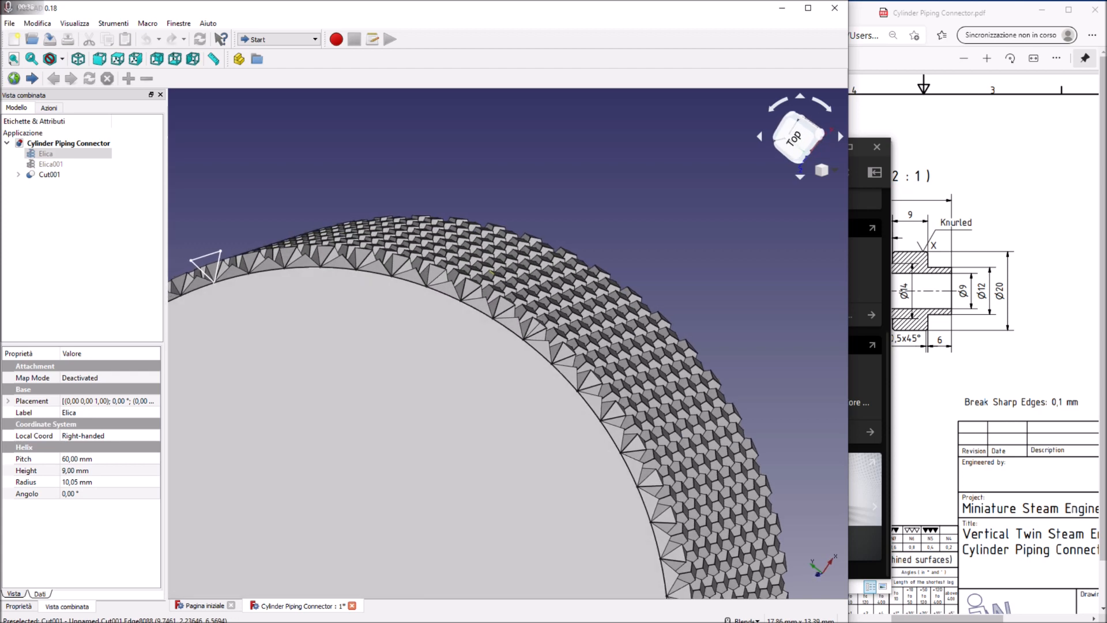
pyautogui.click(218, 266)
pyautogui.scroll(-2, 646, 432)
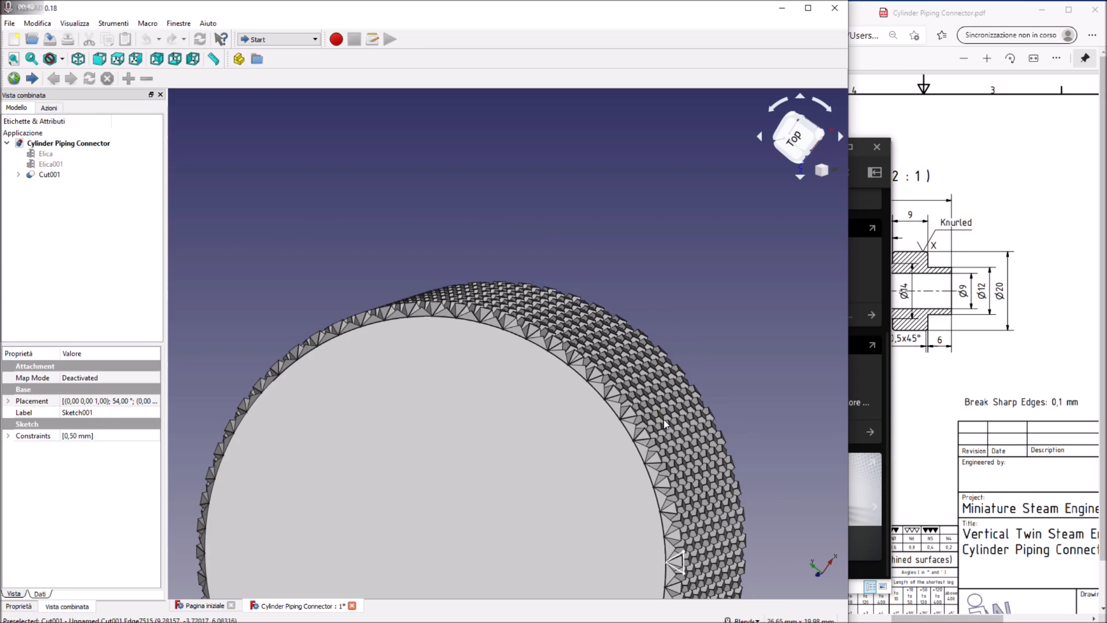
pyautogui.click(688, 565)
pyautogui.press('space')
pyautogui.moveTo(752, 399); pyautogui.dragTo(652, 375, button='middle')
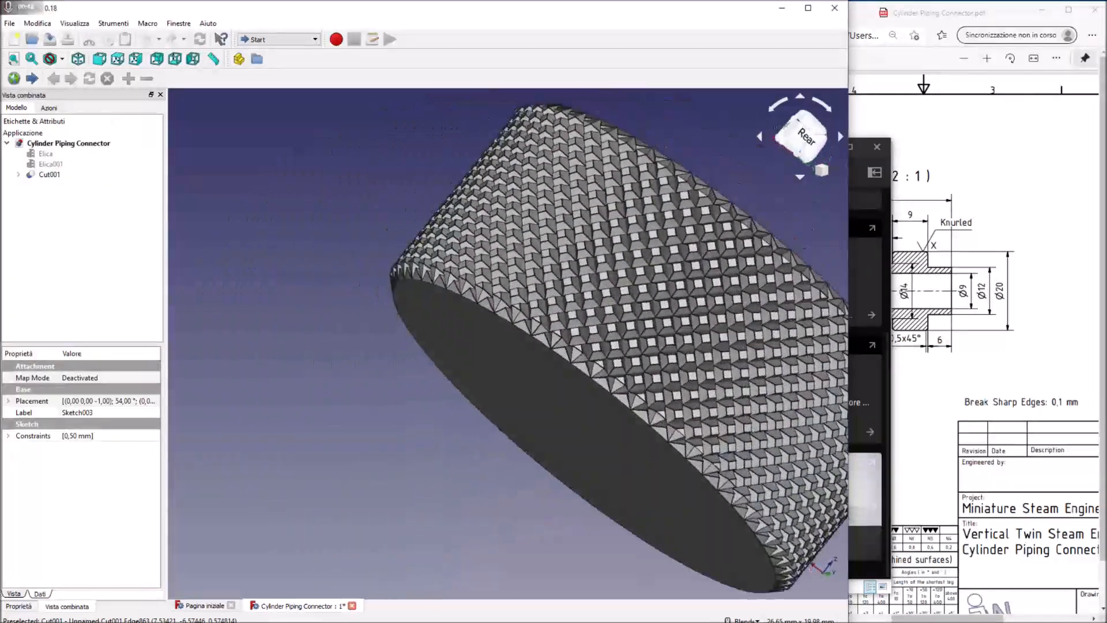
# Step: Turn on the display of the origin axis cross in the 3D view
pyautogui.click(74, 23)
pyautogui.moveTo(112, 140)
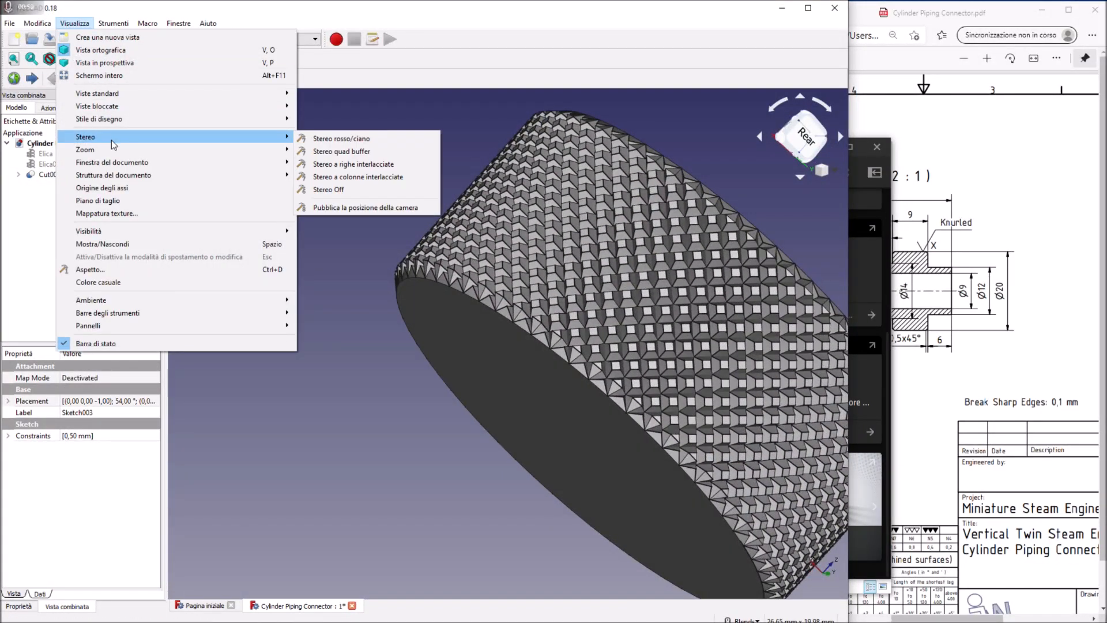
pyautogui.click(102, 187)
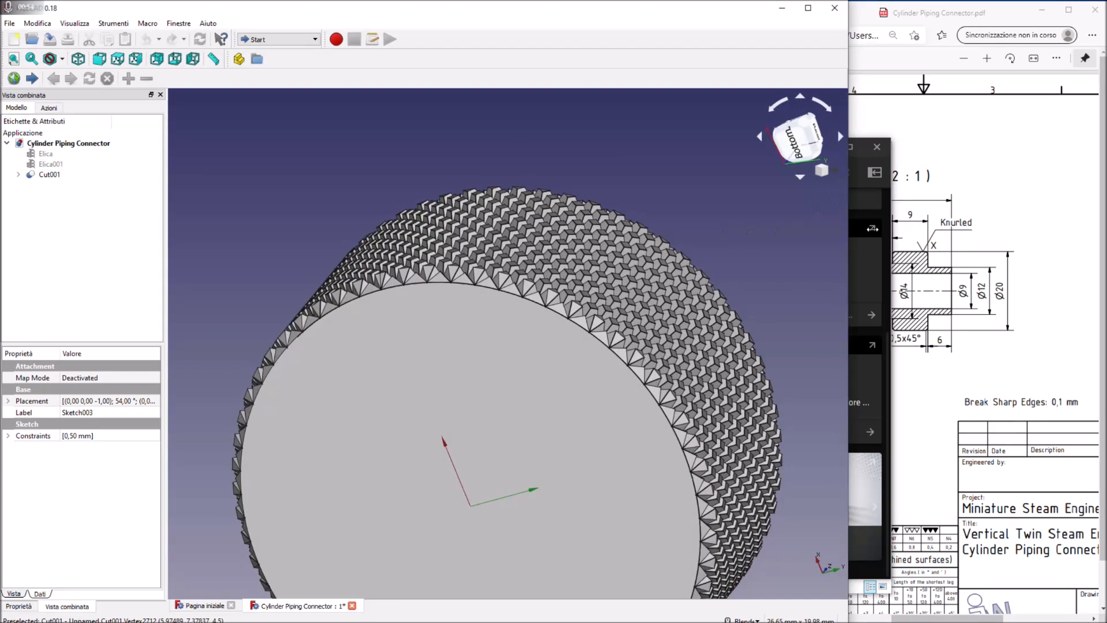
# Step: Bring section A-A of the drawing into view and add a cylinder primitive to the model using the Part workbench
pyautogui.click(964, 166)
pyautogui.moveTo(807, 15); pyautogui.dragTo(900, 16)
pyautogui.scroll(-2, 705, 283)
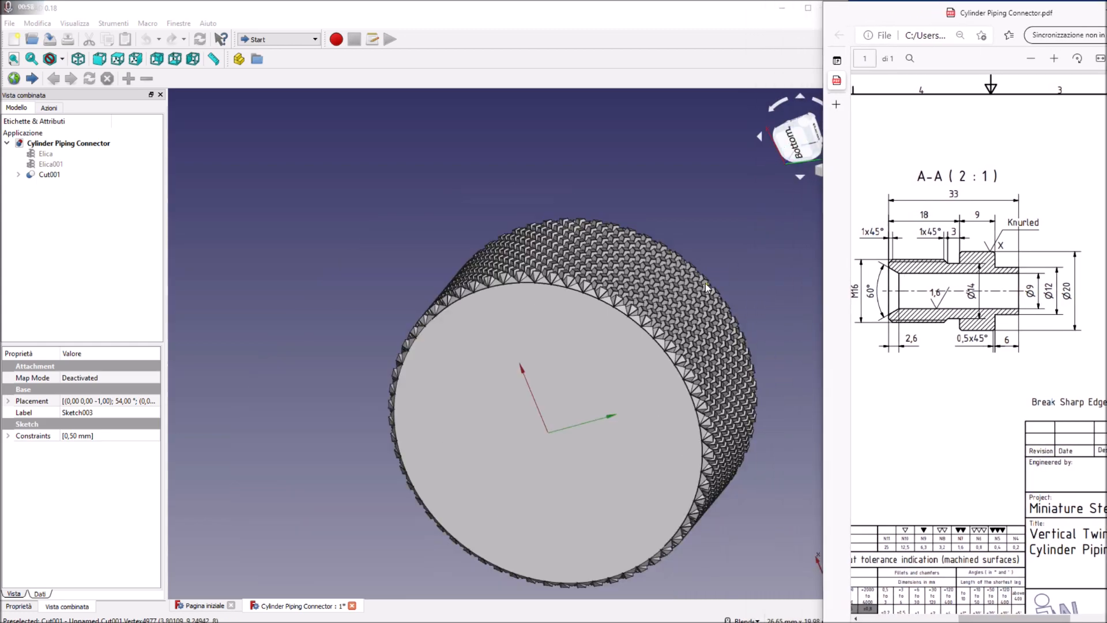
pyautogui.click(759, 346)
pyautogui.moveTo(759, 346); pyautogui.dragTo(594, 370, button='middle')
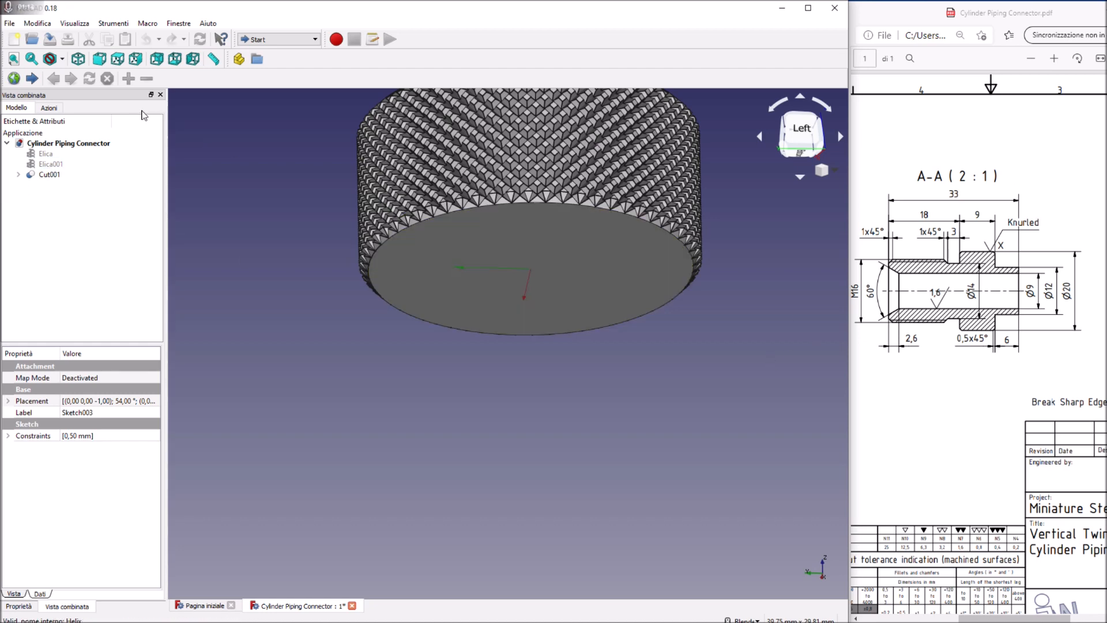
pyautogui.click(276, 40)
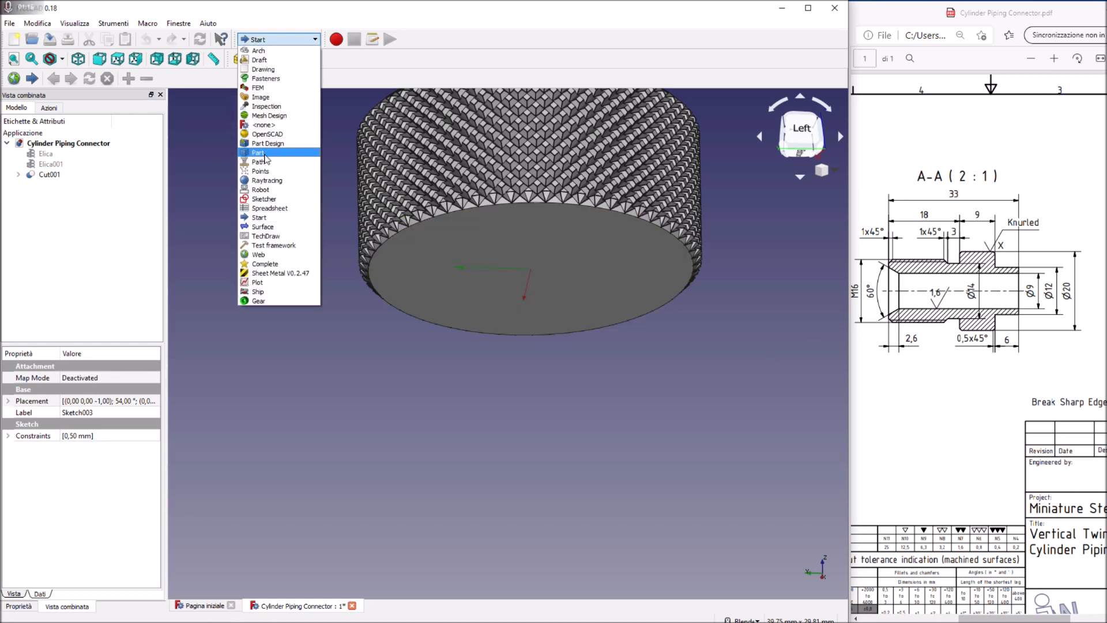
pyautogui.click(258, 152)
pyautogui.click(299, 59)
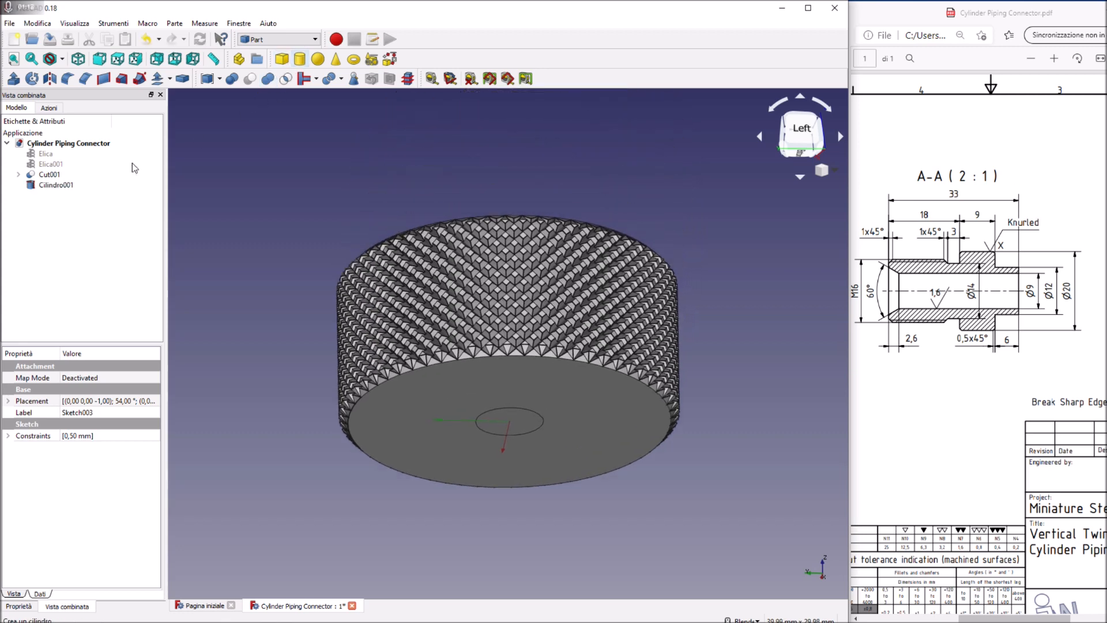
# Step: Set the radius of the new cylinder, Cilindro001, to 6 mm
pyautogui.click(68, 186)
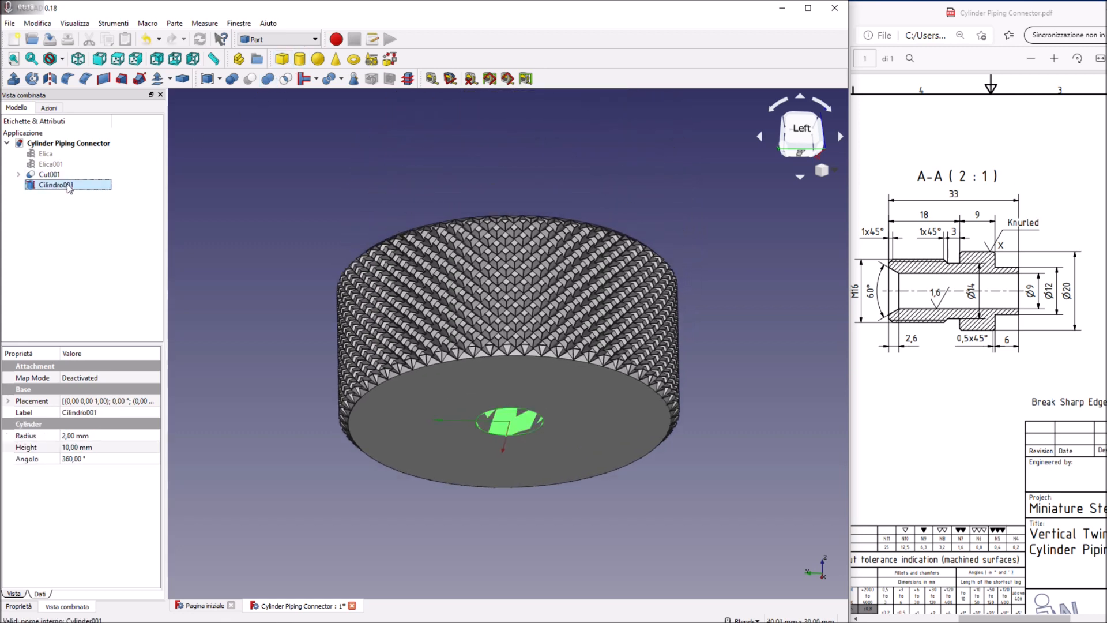
pyautogui.click(87, 437)
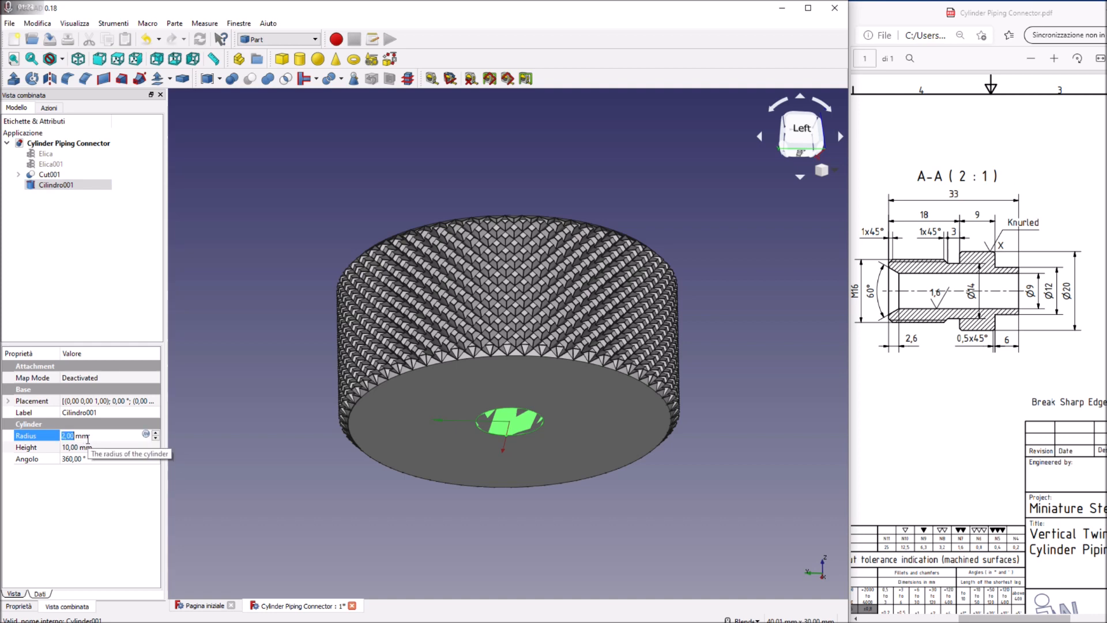
pyautogui.write('6')
pyautogui.click(88, 447)
pyautogui.write('9')
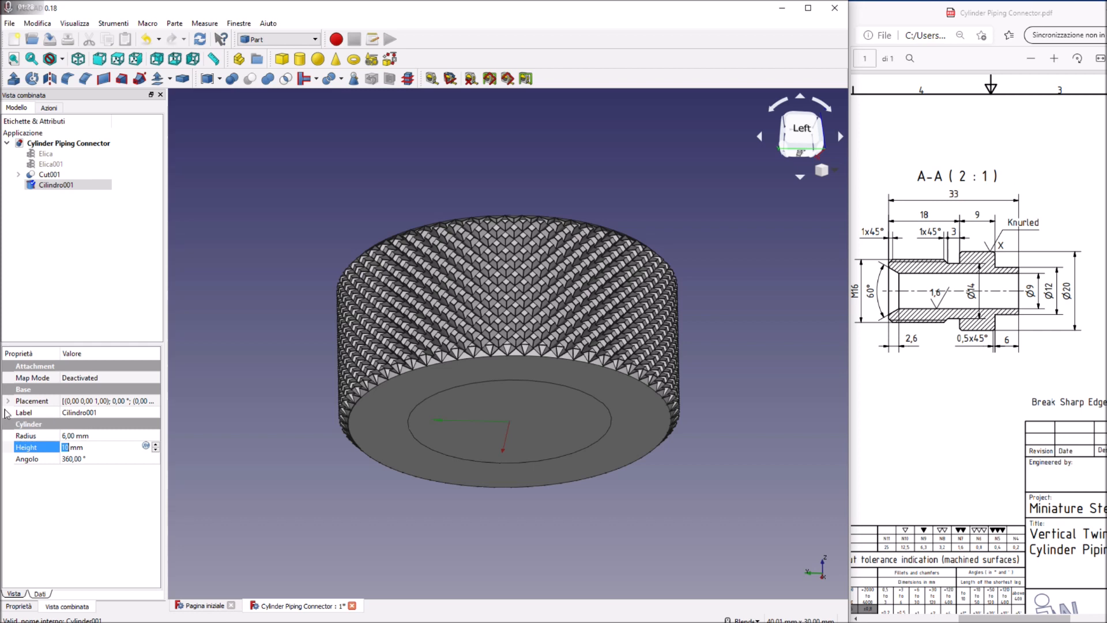
# Step: Shift Cilindro001 along the negative Z axis so it projects 6 mm from the collar's end face, as dimensioned in the drawing
pyautogui.click(9, 402)
pyautogui.click(21, 436)
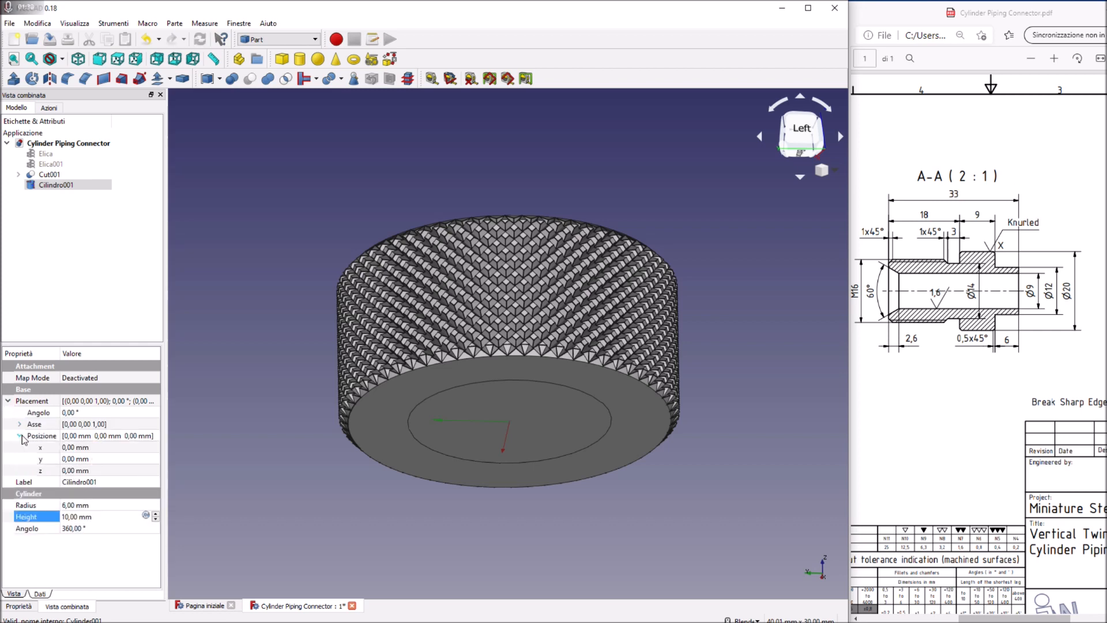
pyautogui.click(77, 472)
pyautogui.scroll(-5, 78, 472)
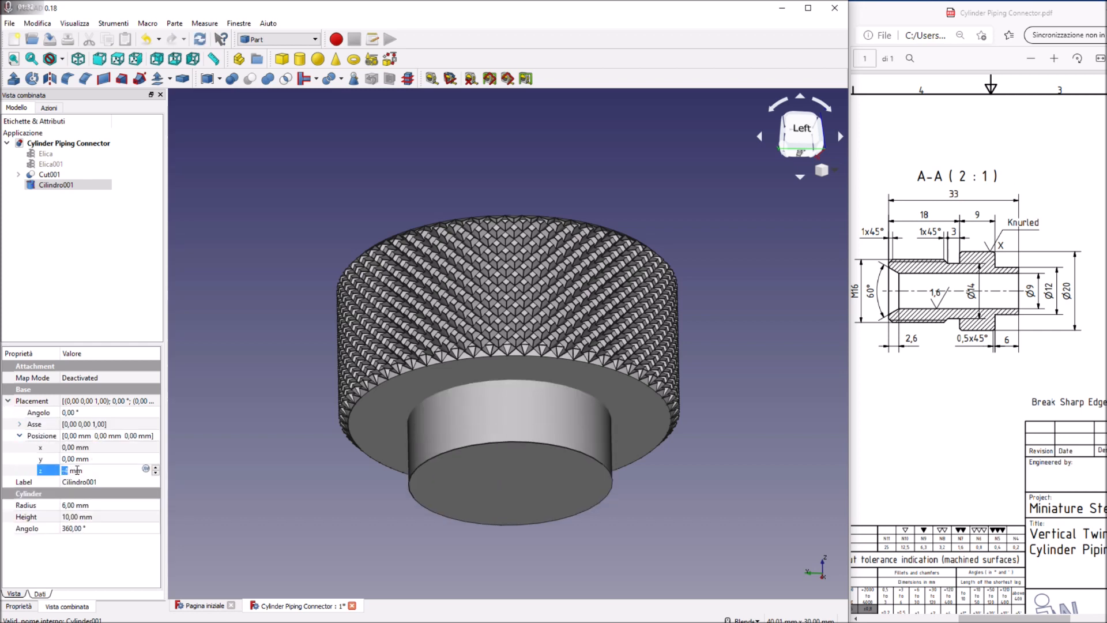
pyautogui.click(246, 337)
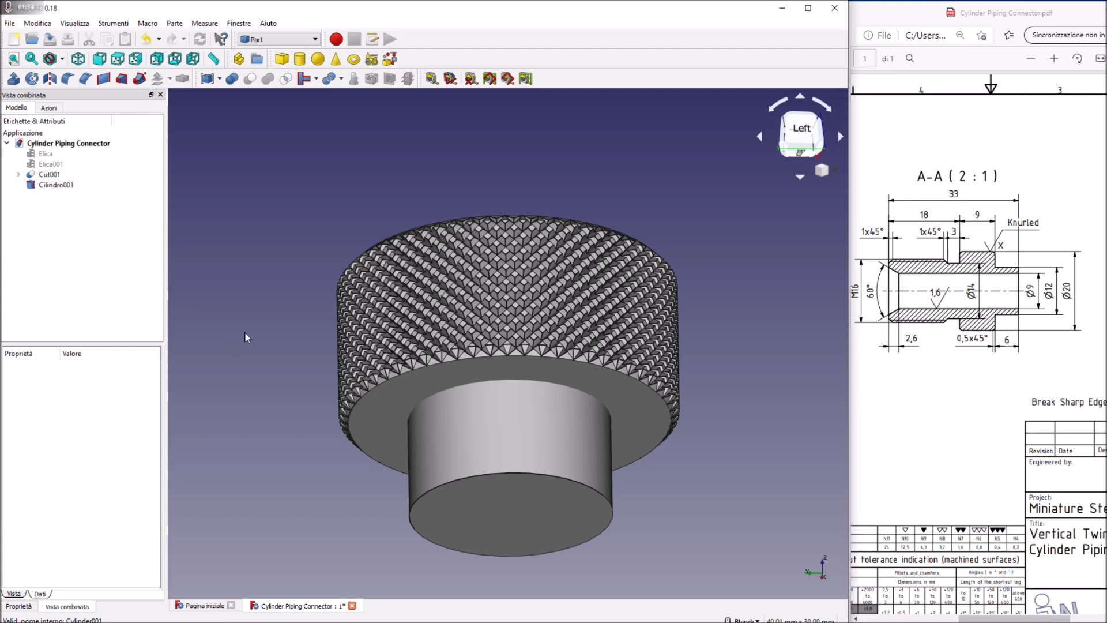
pyautogui.moveTo(297, 244); pyautogui.dragTo(467, 384, button='middle')
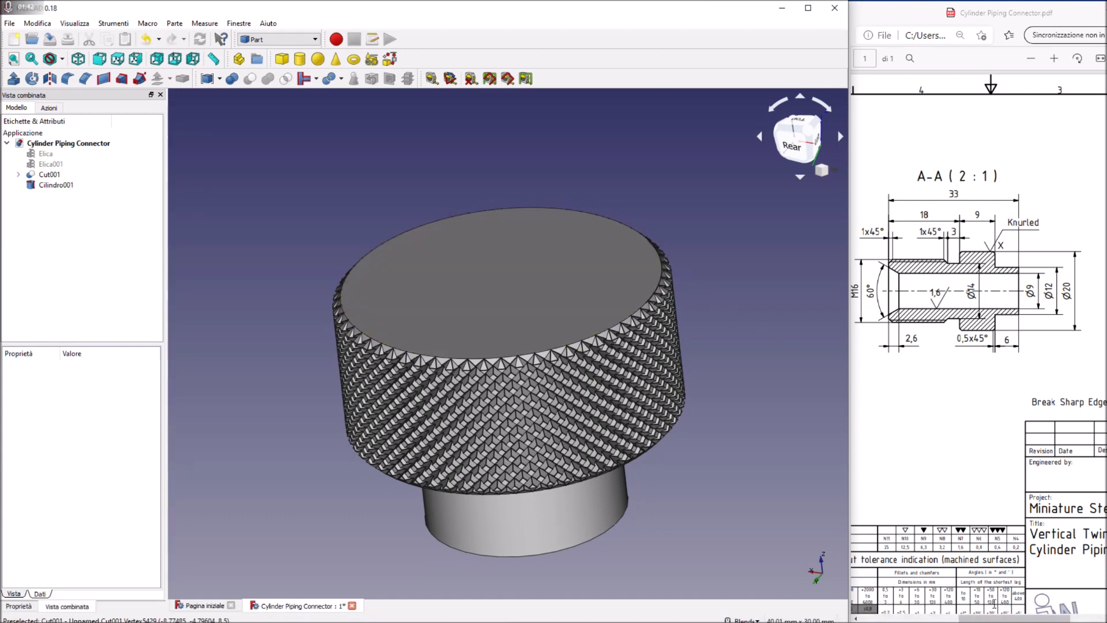
pyautogui.moveTo(995, 618); pyautogui.dragTo(989, 618)
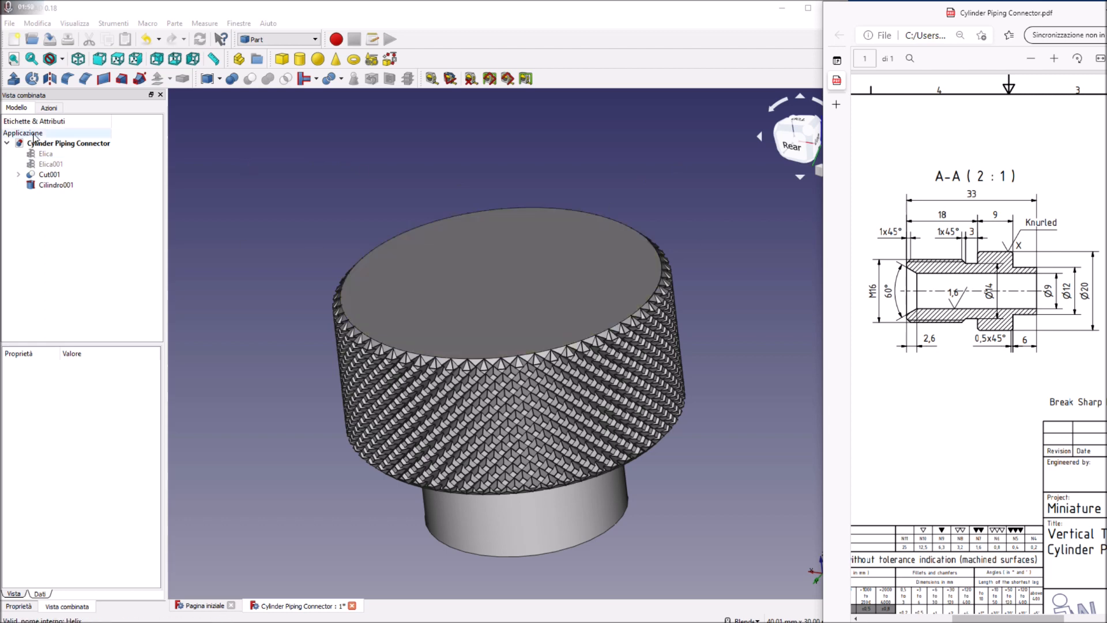
pyautogui.click(300, 60)
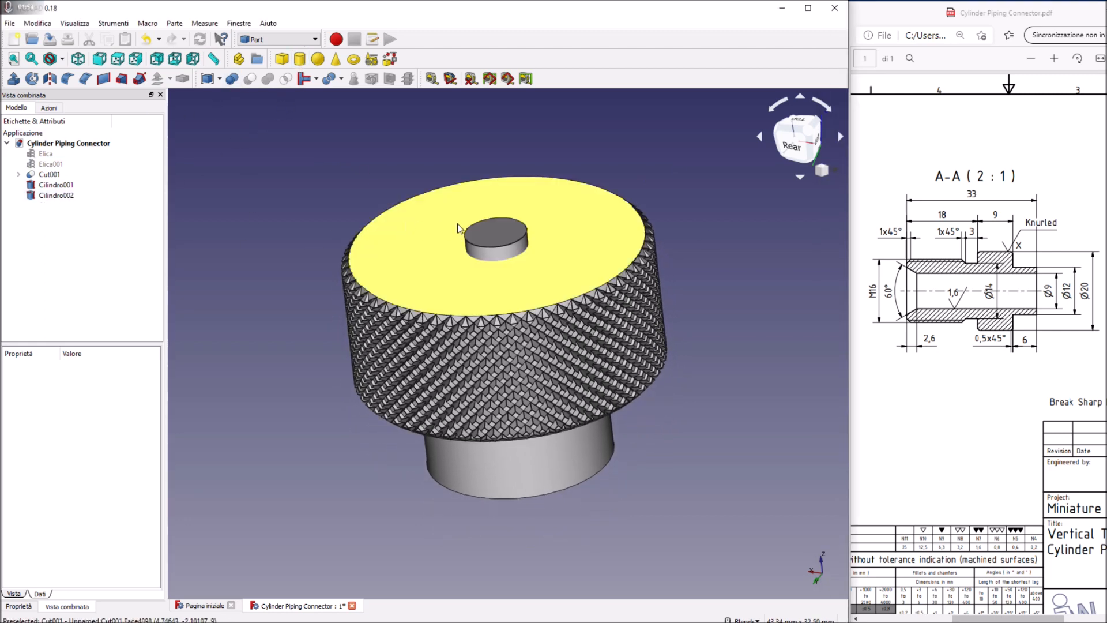
pyautogui.click(486, 232)
pyautogui.press('Delete')
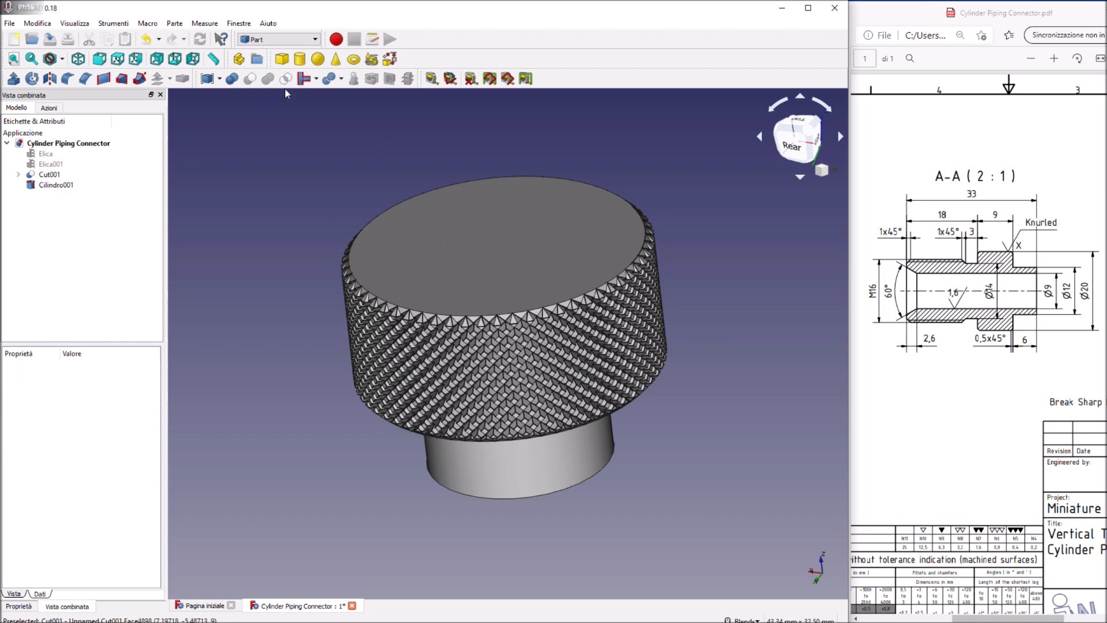
# Step: Switch to the Fasteners workbench and expand its full set of fastener commands
pyautogui.click(315, 40)
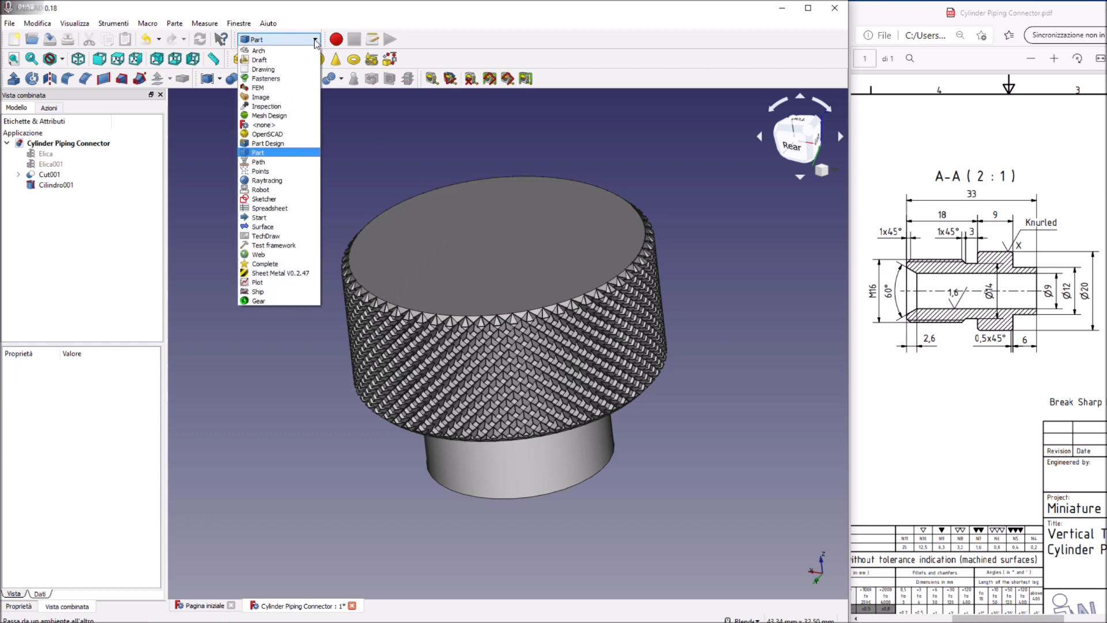
pyautogui.click(276, 80)
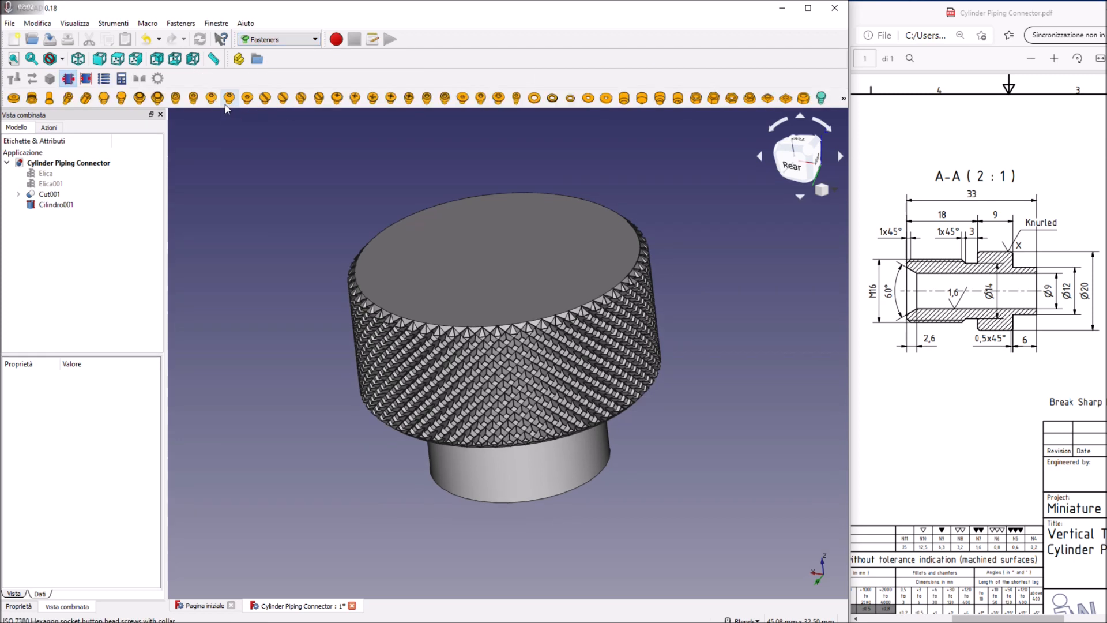
pyautogui.click(843, 98)
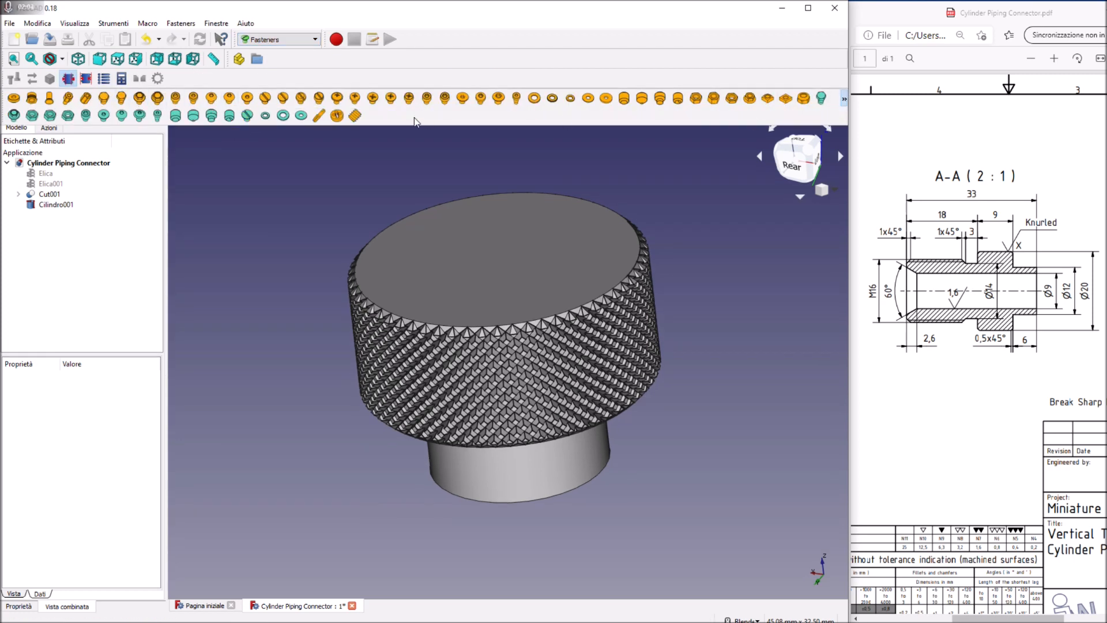
# Step: Add a threaded rod to the connector model and set its diameter to M16
pyautogui.click(356, 116)
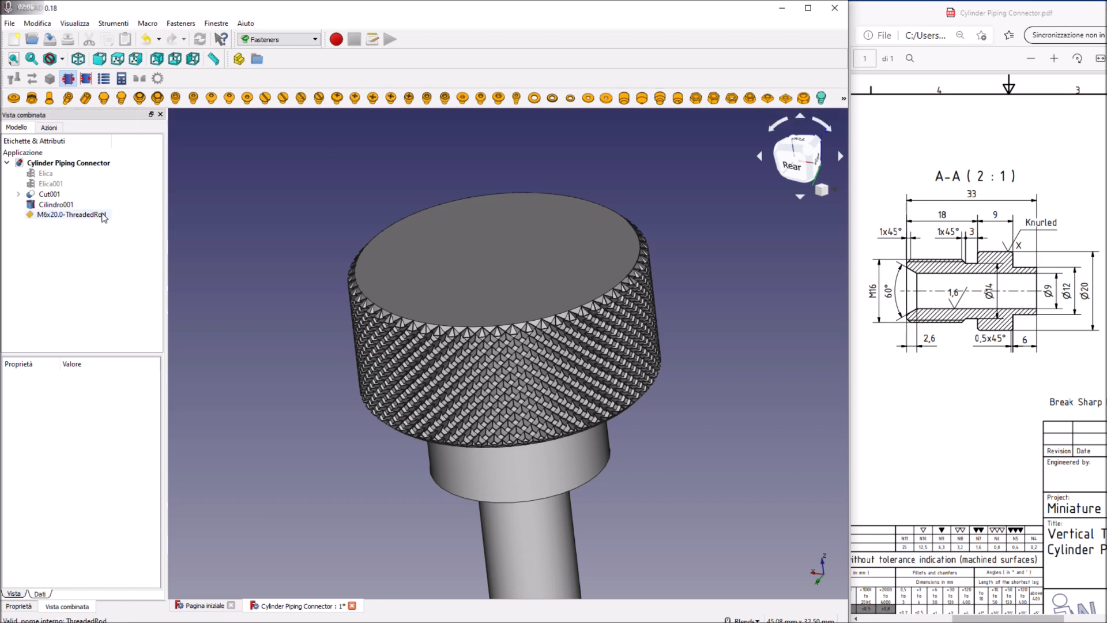
pyautogui.click(103, 215)
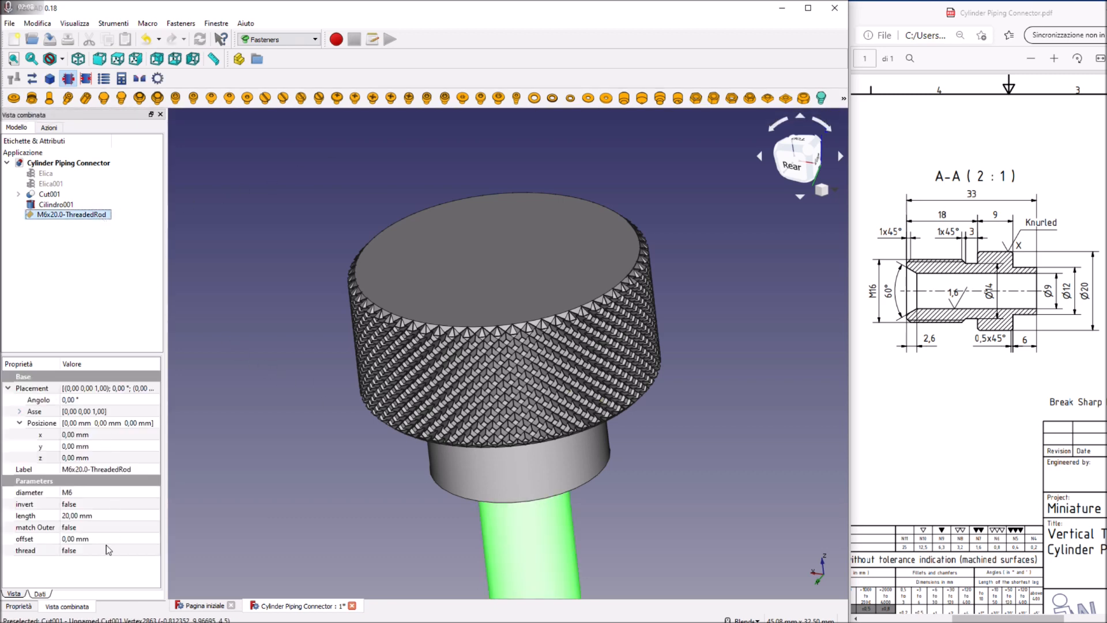
pyautogui.scroll(-2, 714, 399)
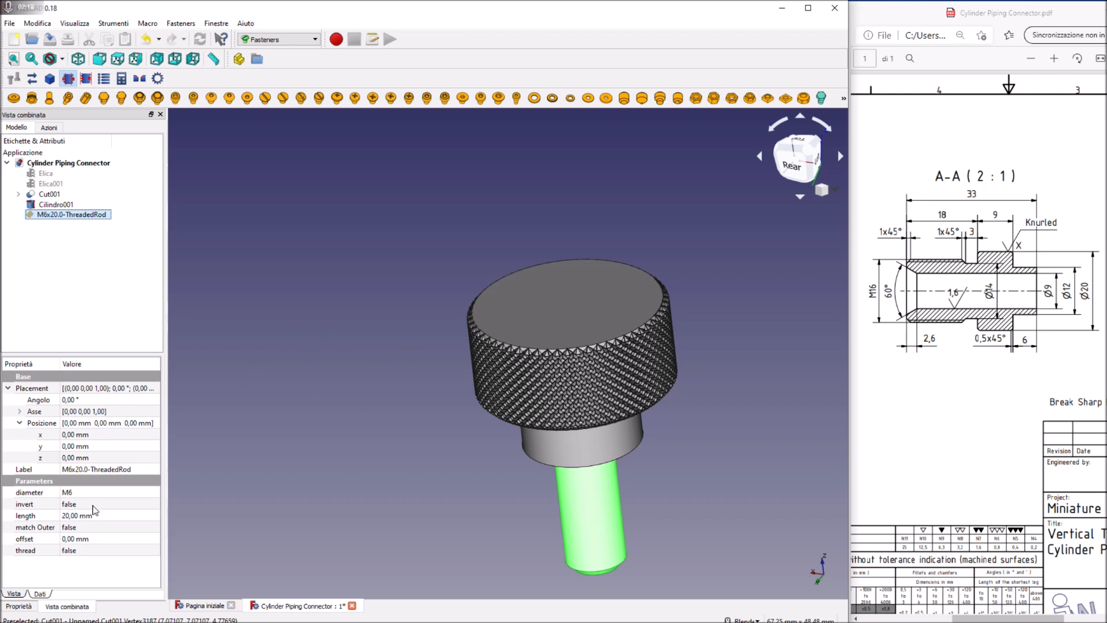
pyautogui.click(96, 493)
pyautogui.click(155, 492)
pyautogui.scroll(-2, 110, 537)
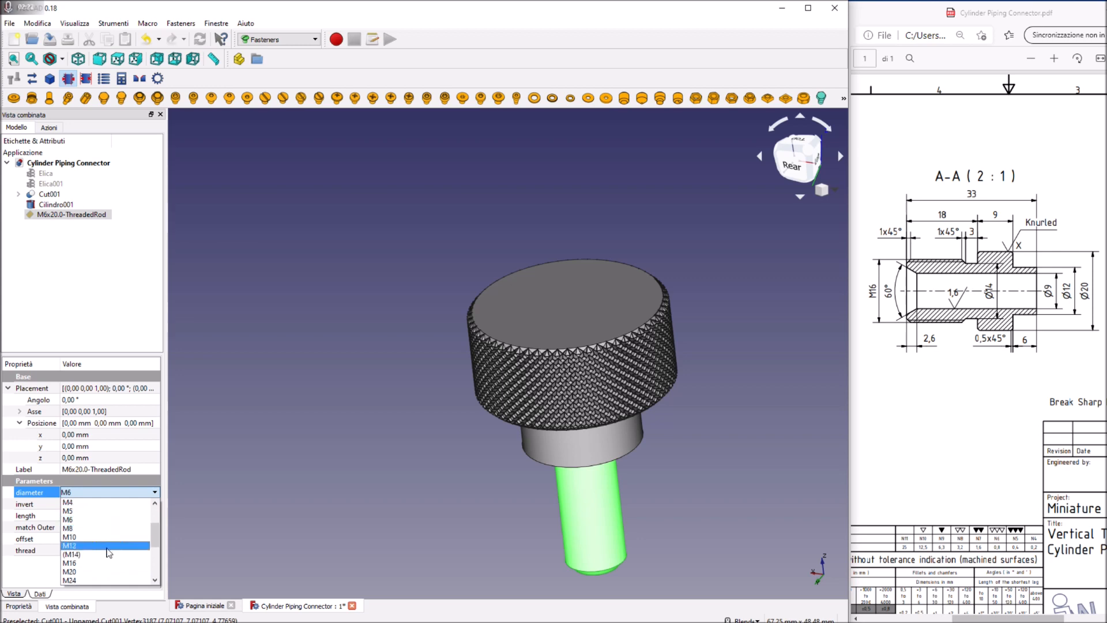
pyautogui.click(101, 562)
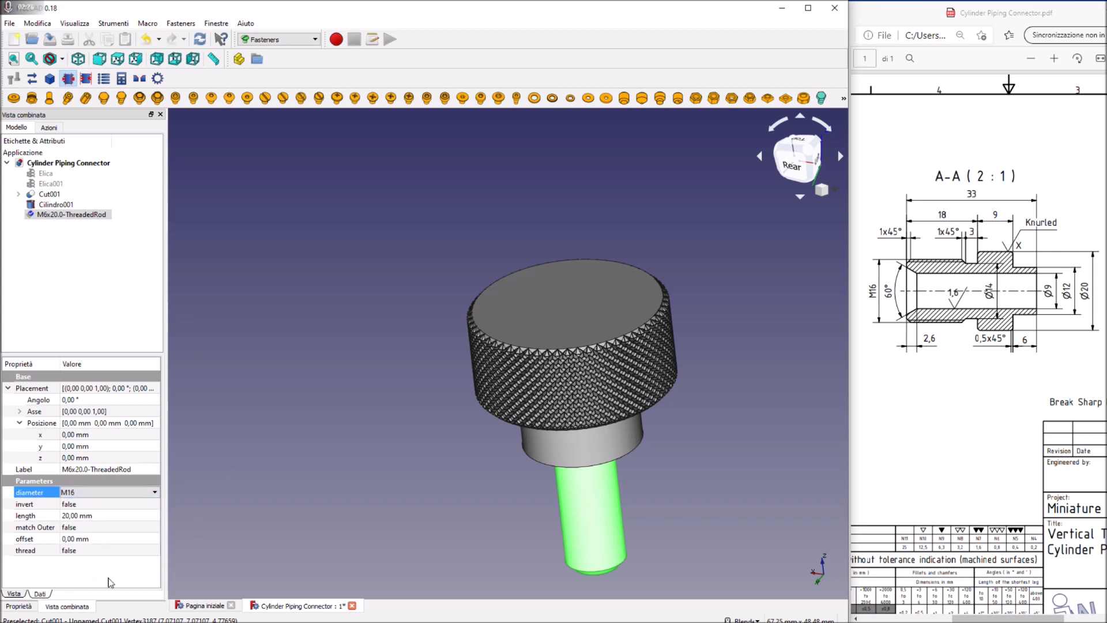
pyautogui.scroll(-2, 307, 497)
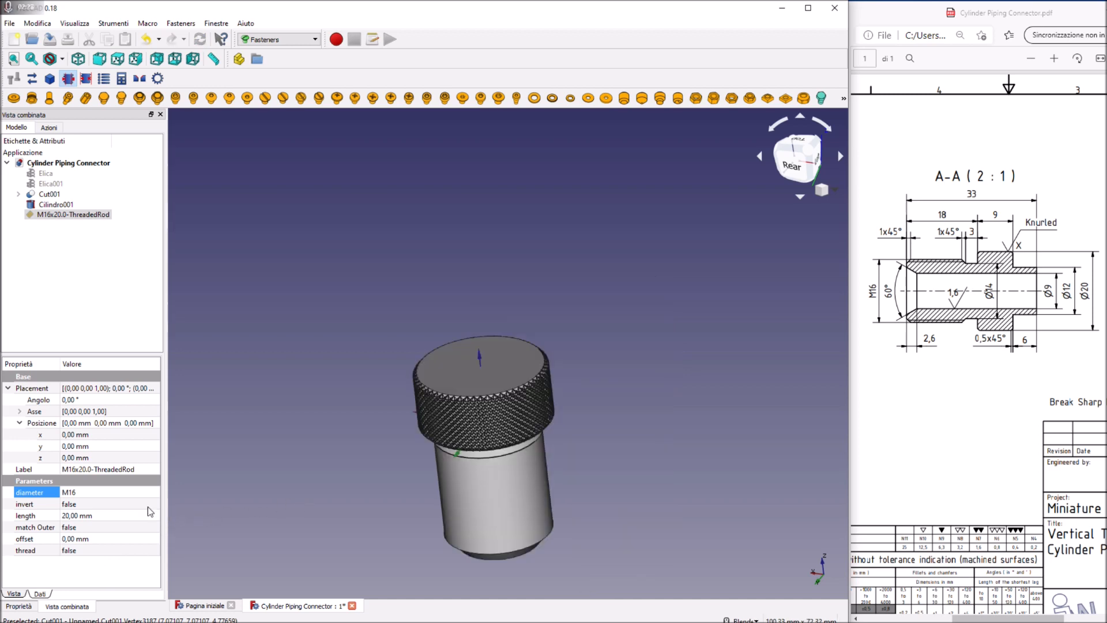
# Step: Enable the real thread geometry on the M16 threaded rod
pyautogui.click(79, 517)
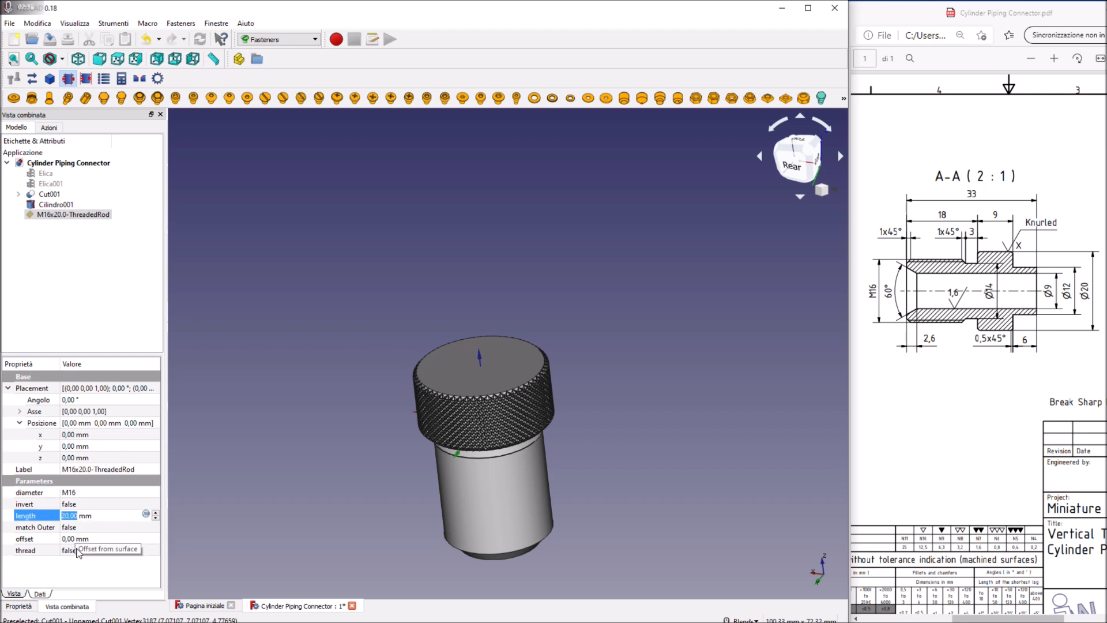
pyautogui.click(77, 550)
pyautogui.scroll(-1, 77, 551)
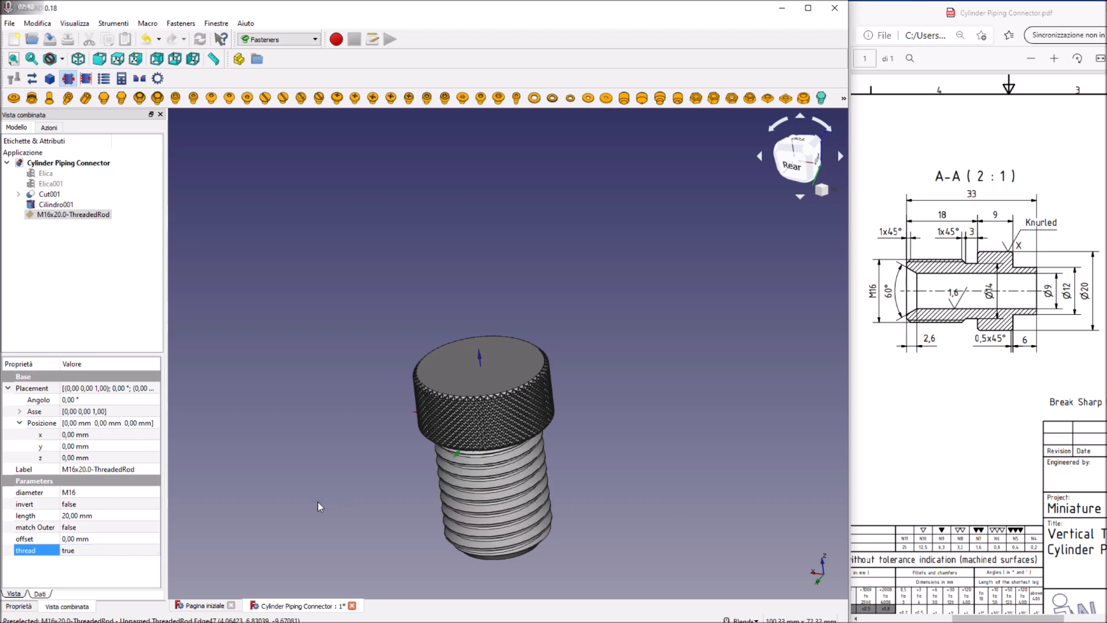
pyautogui.moveTo(669, 512); pyautogui.dragTo(594, 465, button='middle')
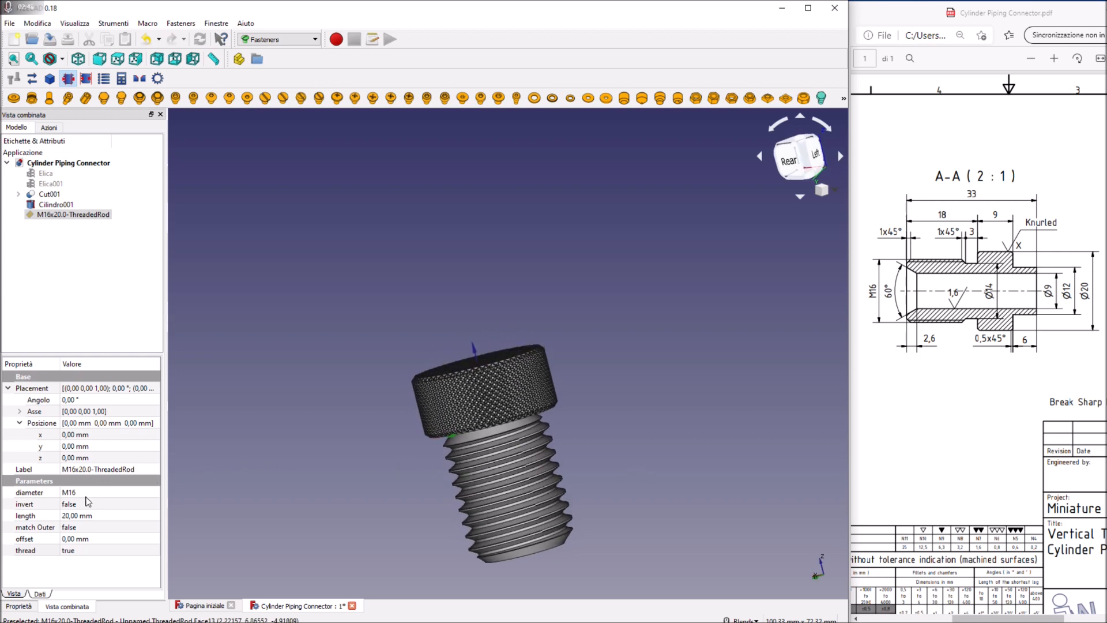
# Step: Set the threaded rod's z position to 27 mm so it extends from the knurled collar's plain face
pyautogui.click(48, 458)
pyautogui.click(70, 459)
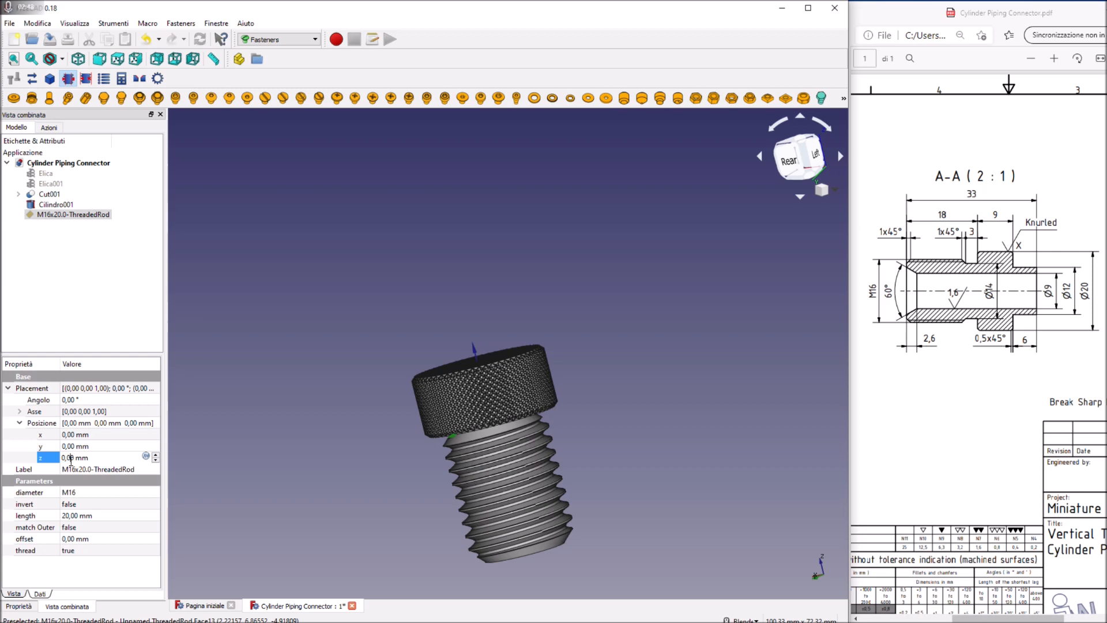
pyautogui.scroll(3, 80, 460)
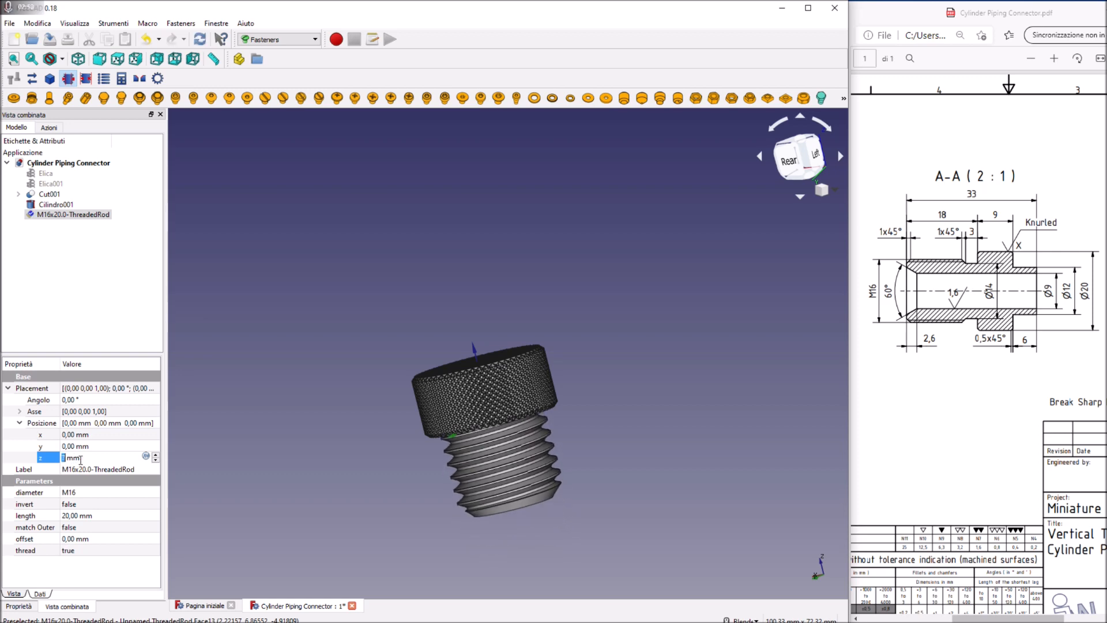
pyautogui.scroll(2, 80, 459)
pyautogui.scroll(-2, 80, 460)
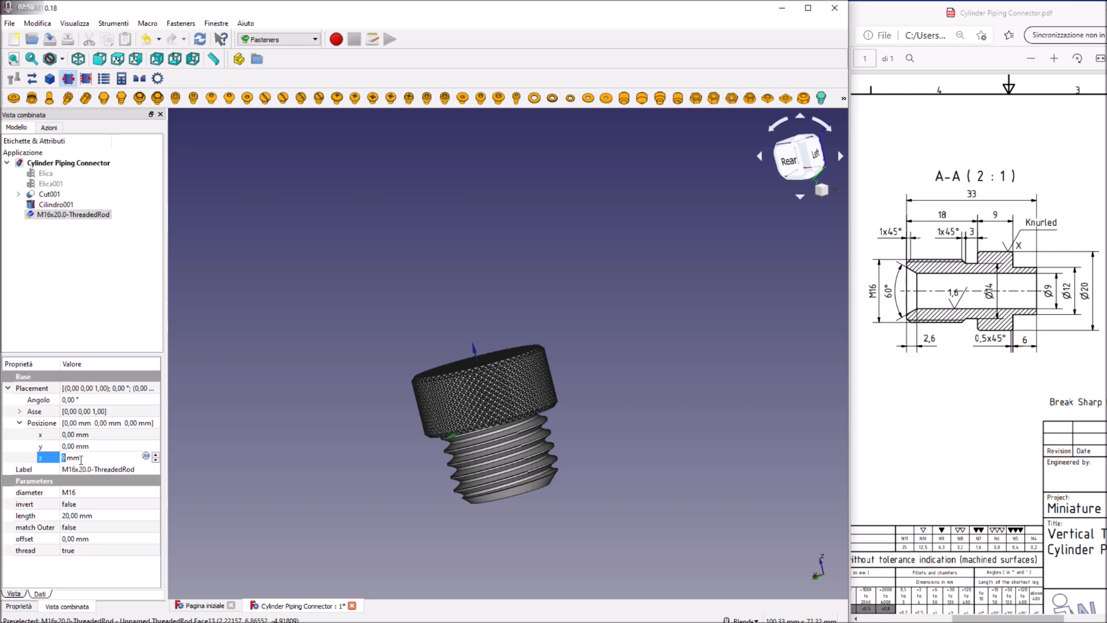
pyautogui.scroll(6, 80, 460)
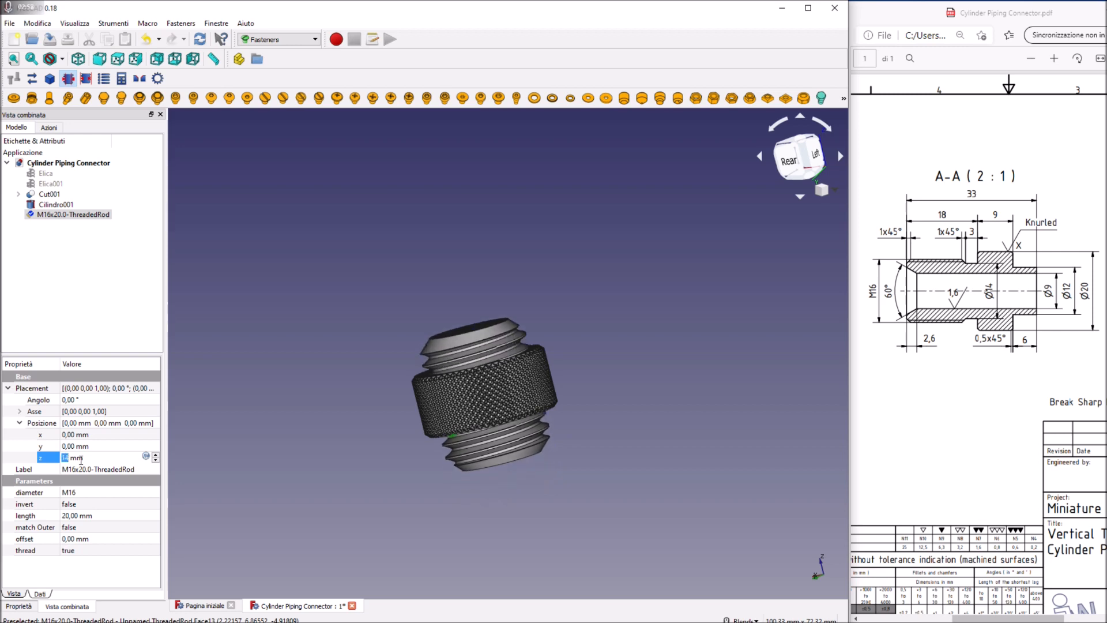
pyautogui.scroll(6, 80, 459)
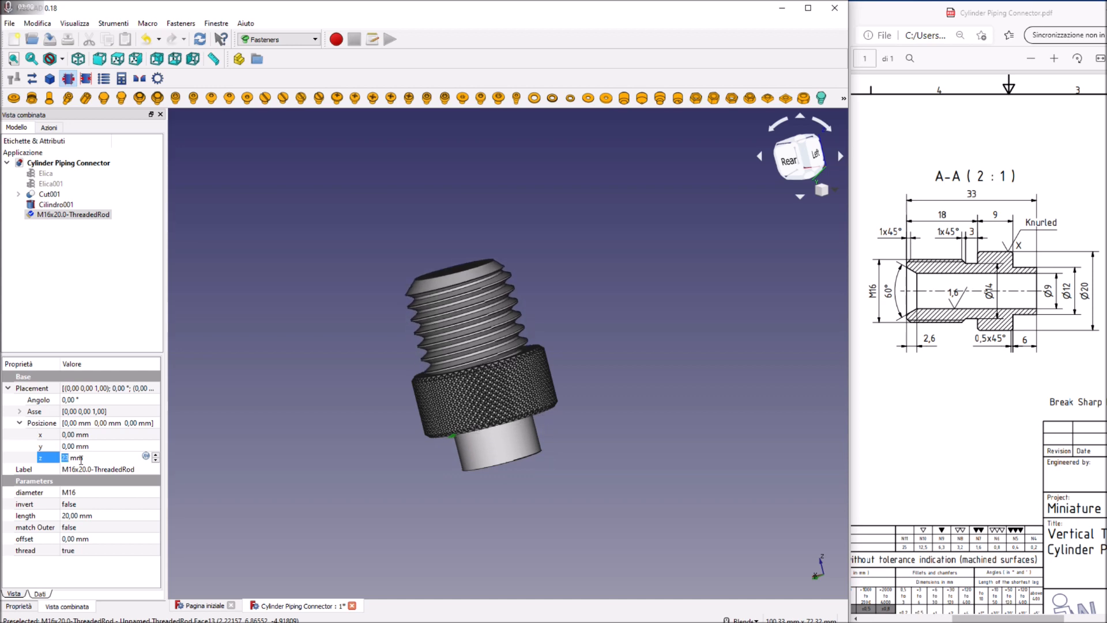
pyautogui.scroll(1, 81, 459)
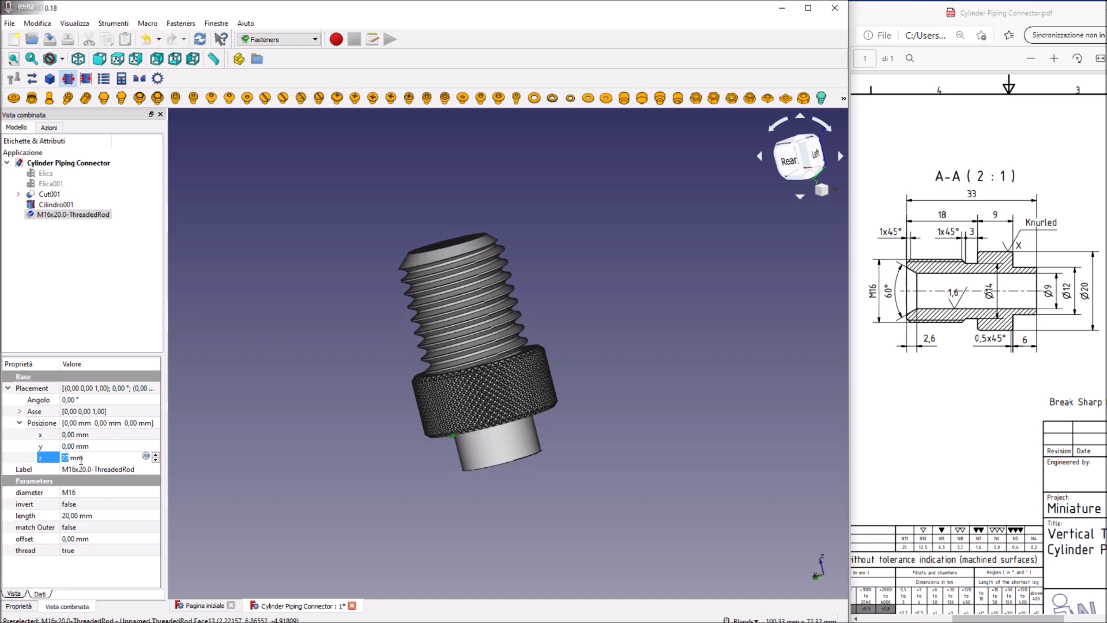
pyautogui.moveTo(630, 394); pyautogui.dragTo(640, 317, button='middle')
pyautogui.moveTo(647, 443); pyautogui.dragTo(742, 446, button='middle')
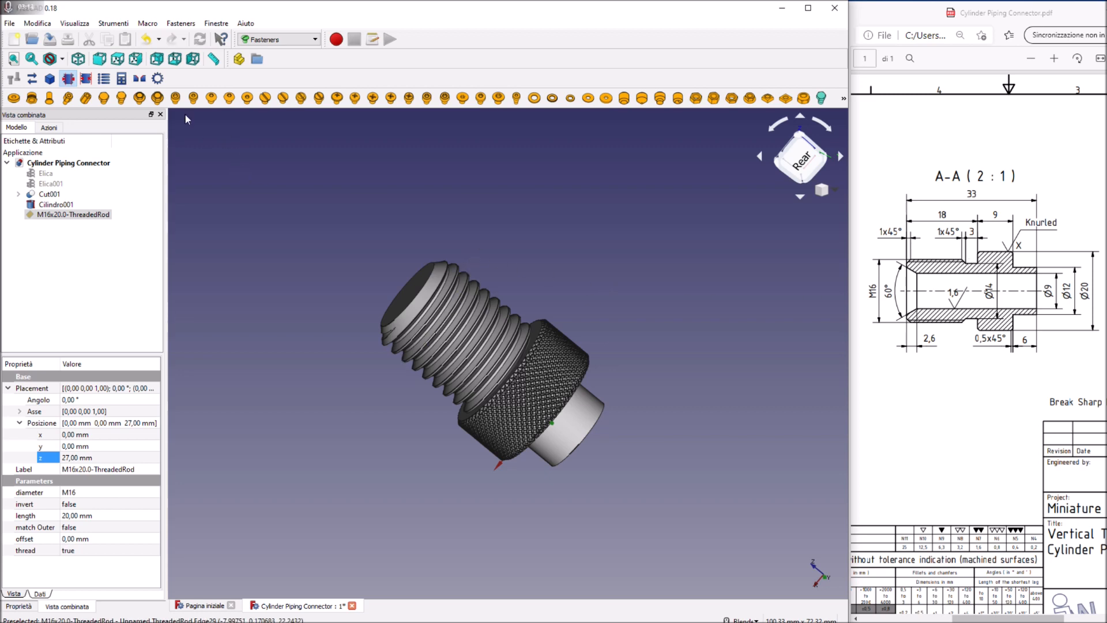
# Step: Switch to the Part workbench and create a new cylinder primitive
pyautogui.click(315, 39)
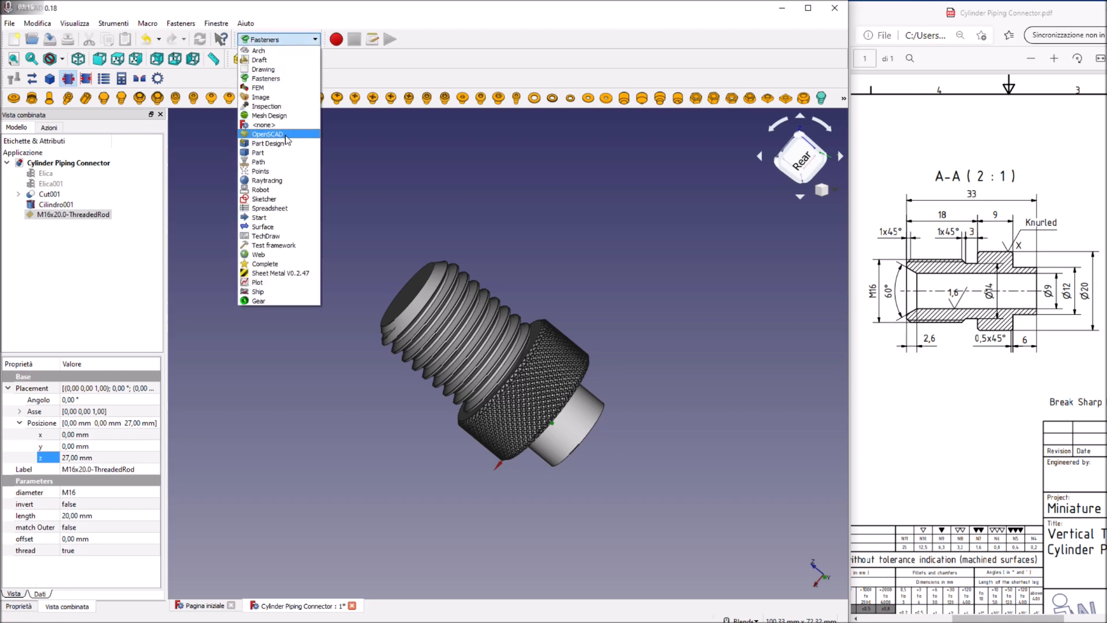
pyautogui.click(265, 153)
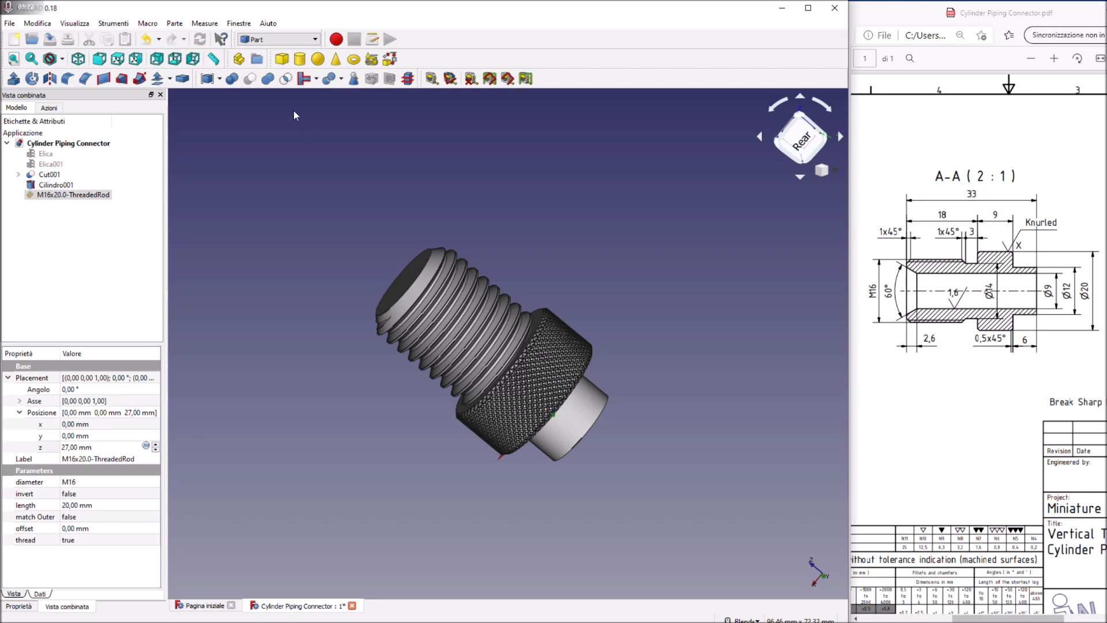
pyautogui.click(301, 63)
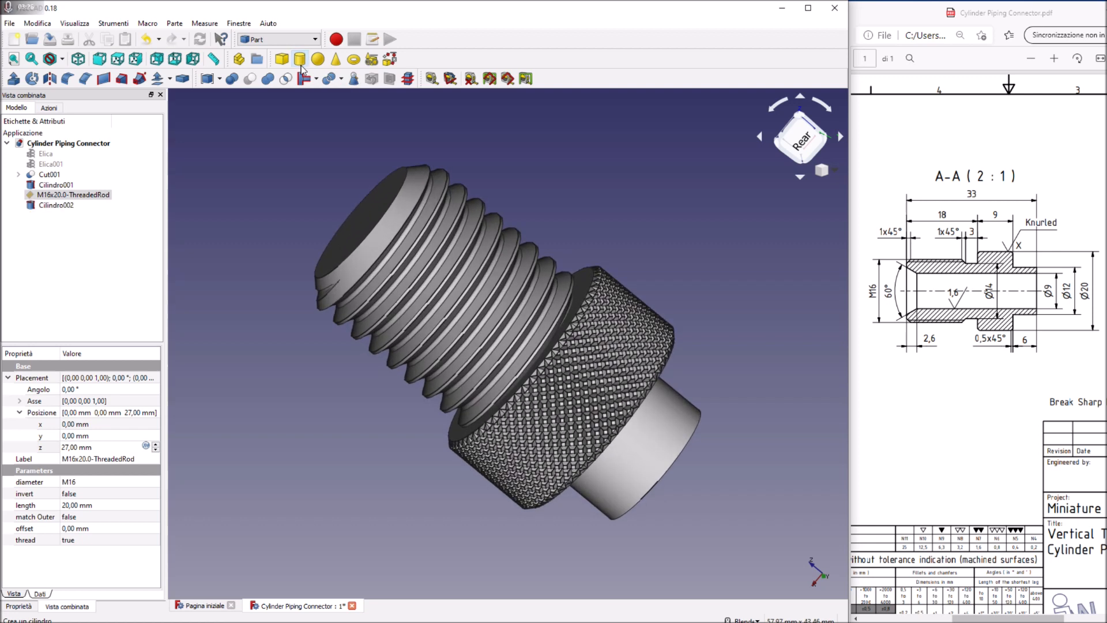
pyautogui.click(64, 206)
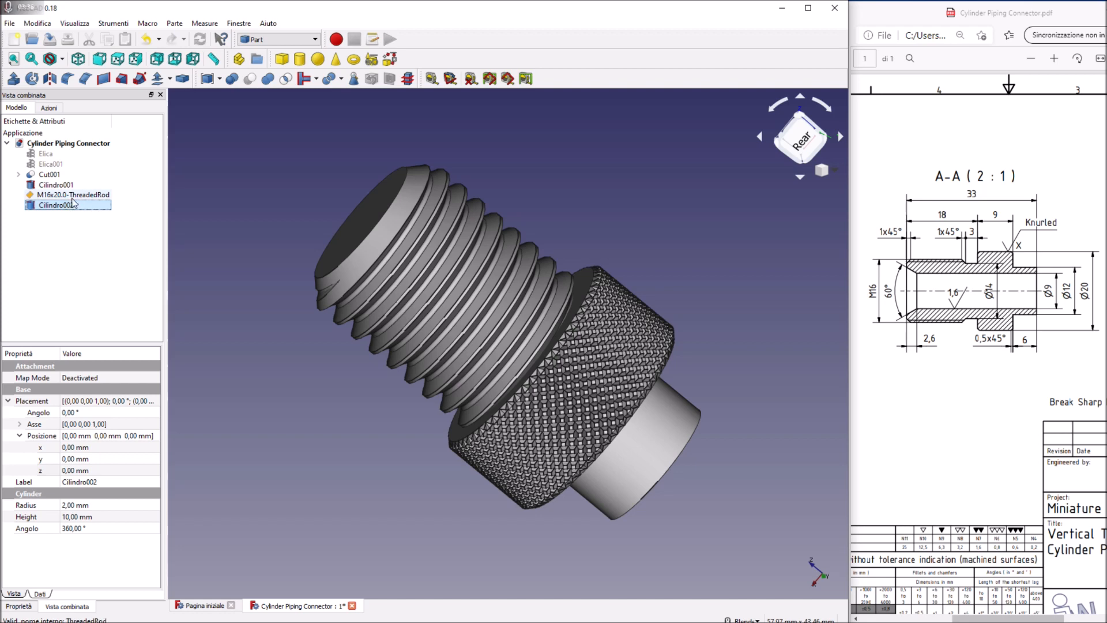
# Step: Save the document and fuse Cut001, Cilindro001 and the M16 threaded rod into one solid
pyautogui.click(58, 181)
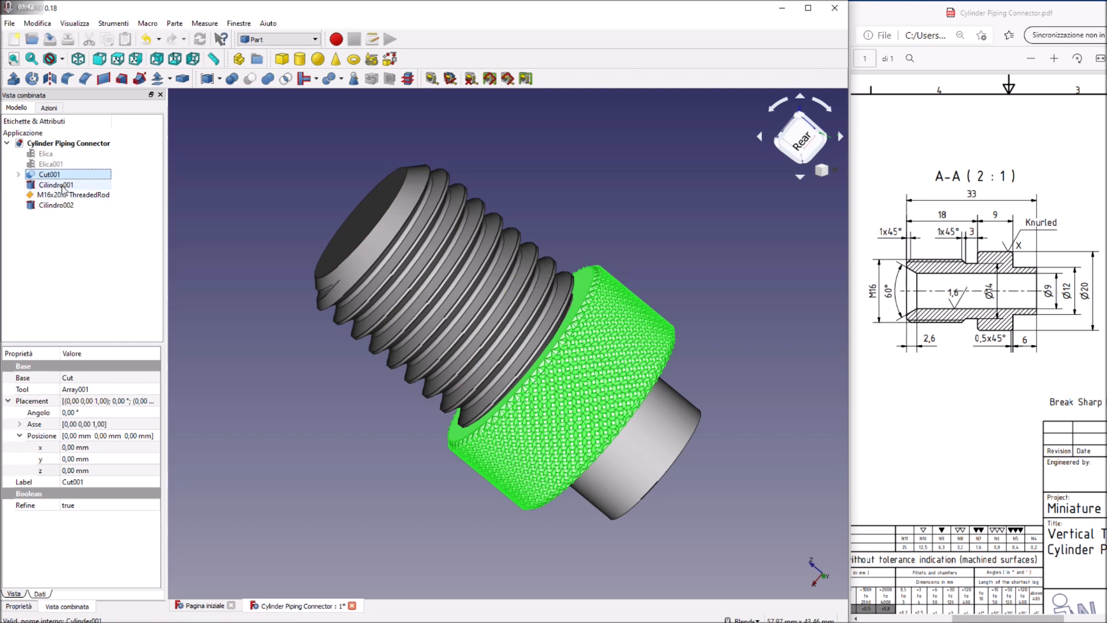
pyautogui.keyDown('ctrl'); pyautogui.click(63, 186); pyautogui.keyUp('ctrl')
pyautogui.keyDown('ctrl'); pyautogui.click(66, 194); pyautogui.keyUp('ctrl')
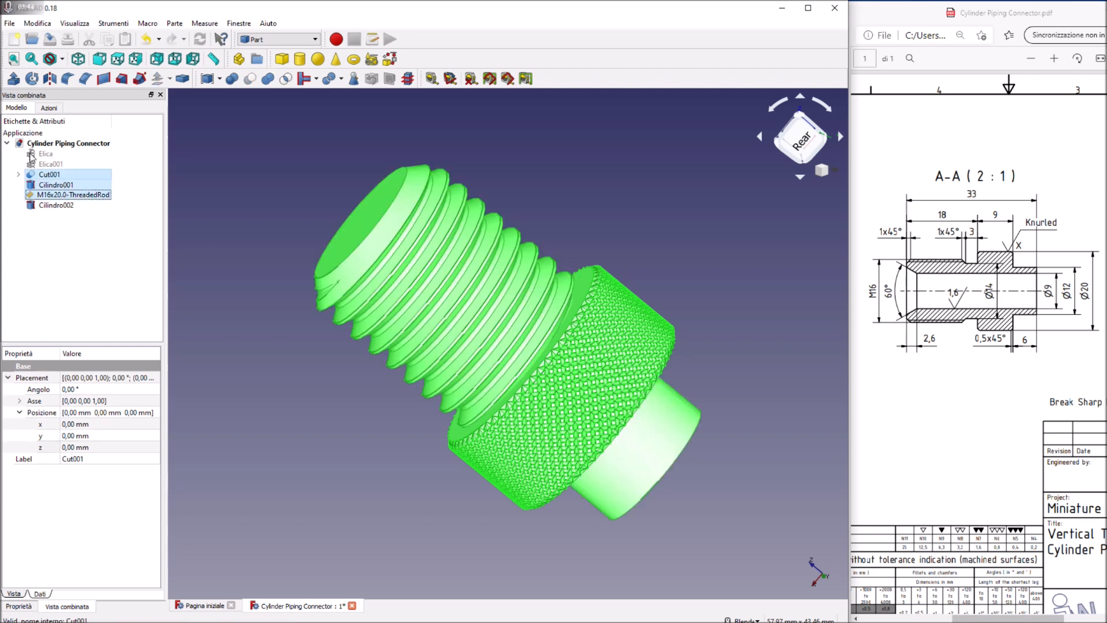
pyautogui.click(50, 40)
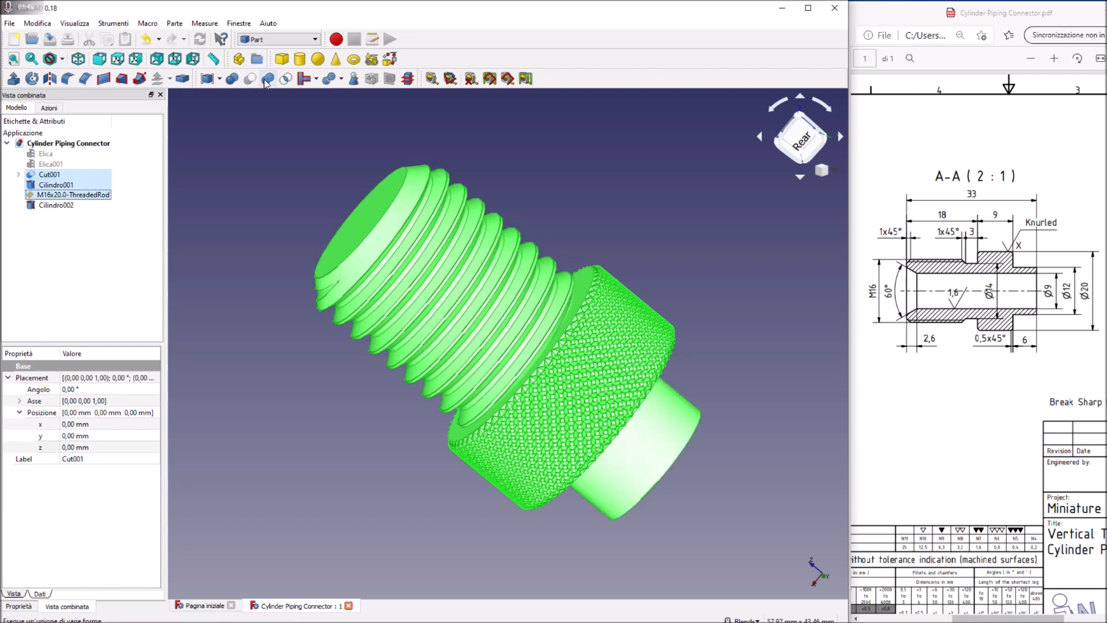
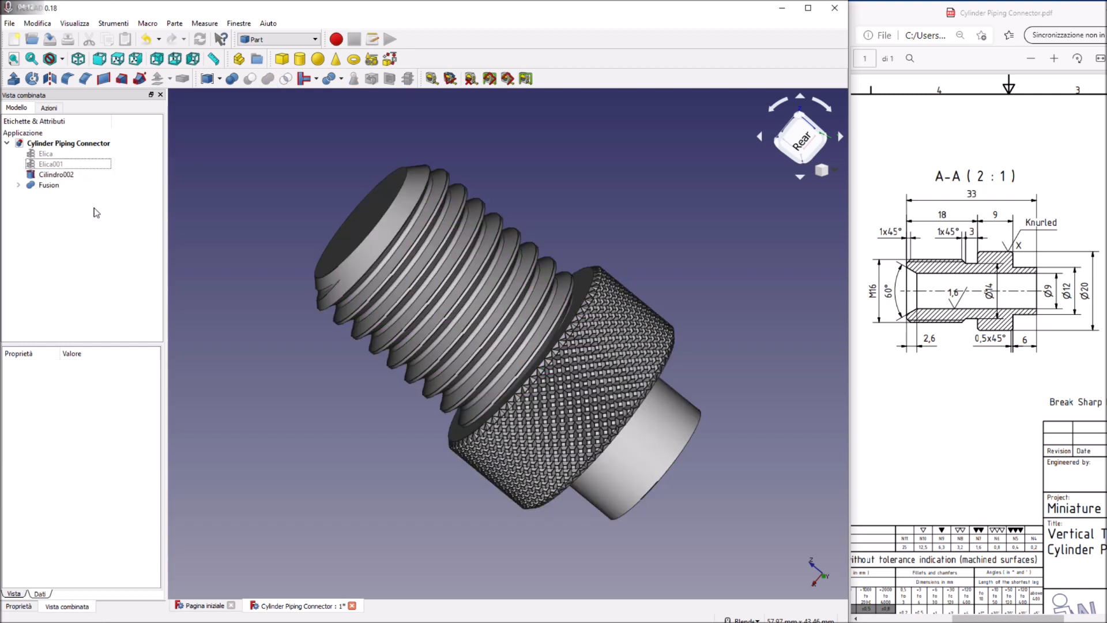
# Step: Hide the fused connector body so that only the new cylinder is shown
pyautogui.click(60, 177)
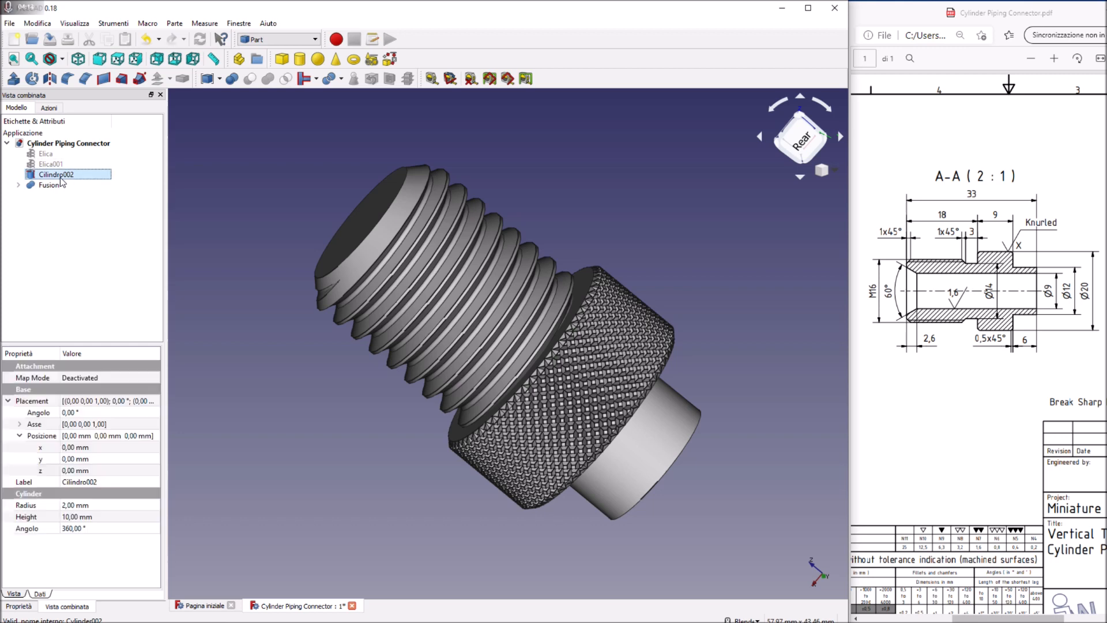
pyautogui.click(58, 186)
pyautogui.press('space')
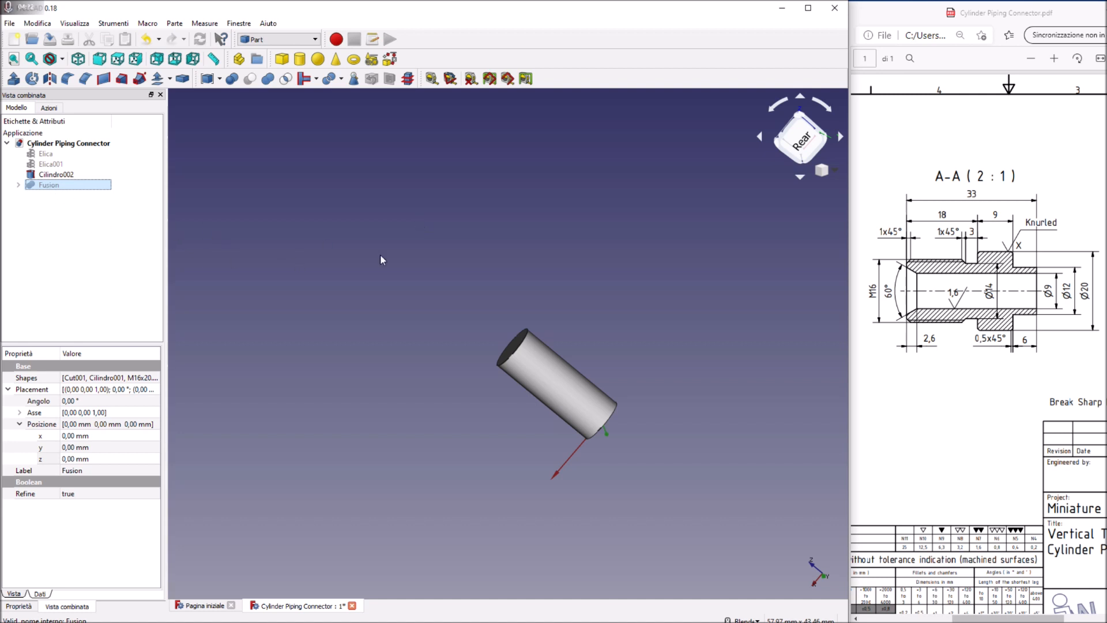
# Step: Set the new cylinder's height to 4 mm and its radius to 18 mm
pyautogui.click(562, 398)
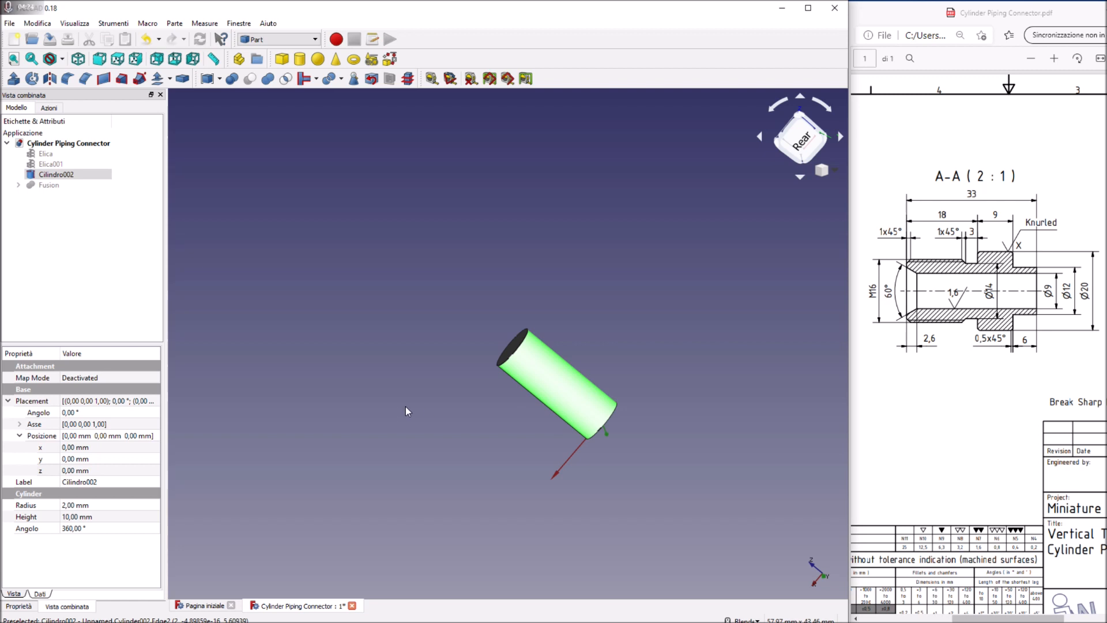
pyautogui.click(88, 517)
pyautogui.scroll(-4, 88, 516)
pyautogui.scroll(-2, 89, 515)
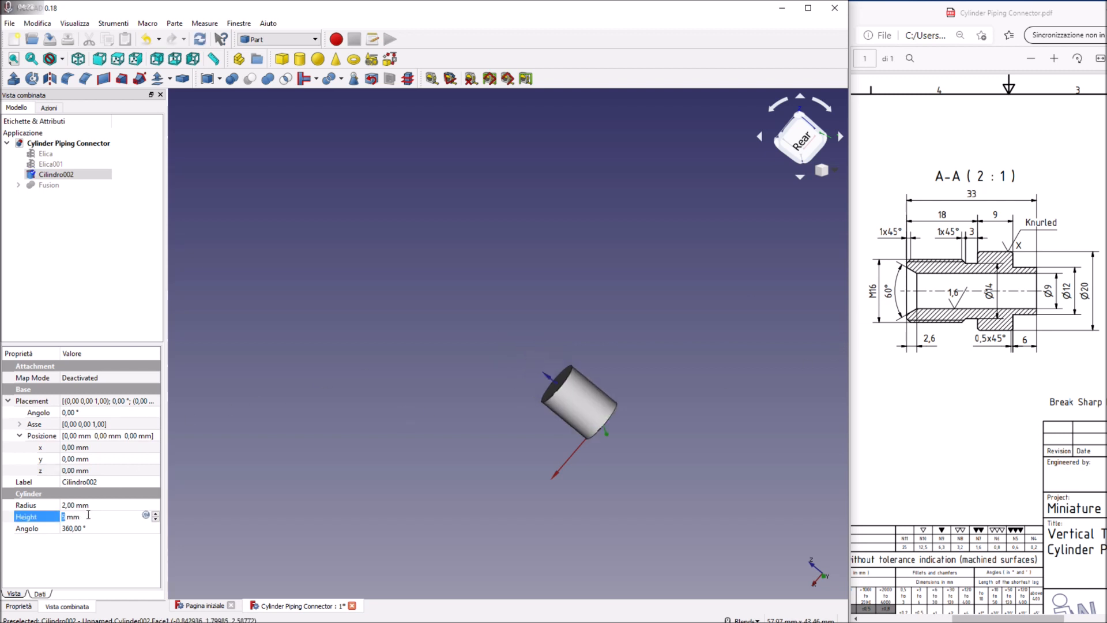
pyautogui.click(91, 505)
pyautogui.scroll(6, 92, 506)
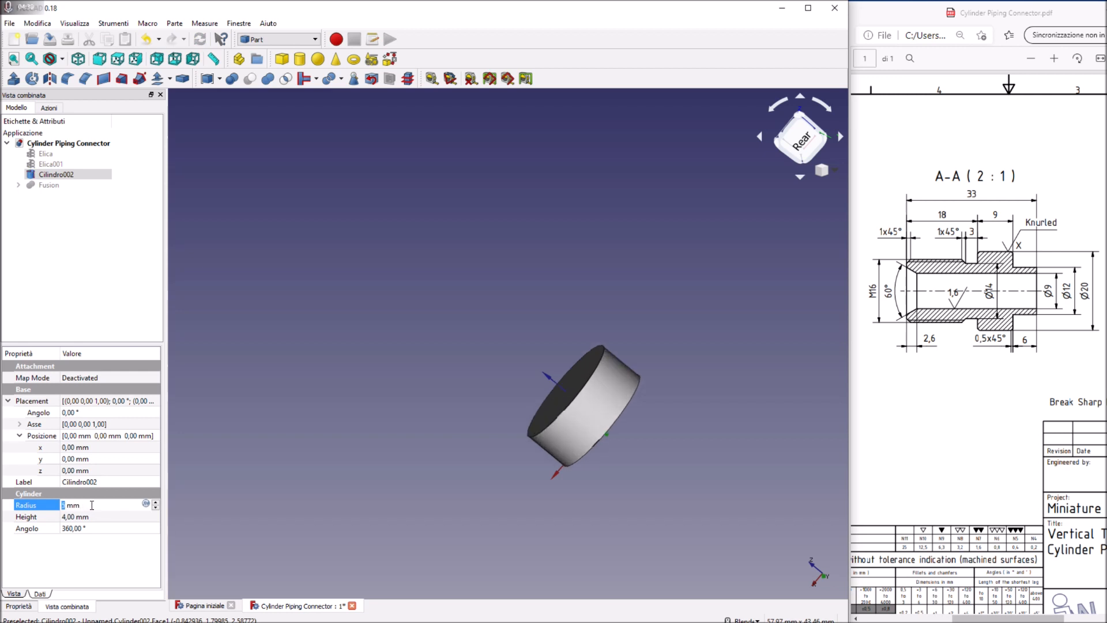
pyautogui.scroll(4, 92, 505)
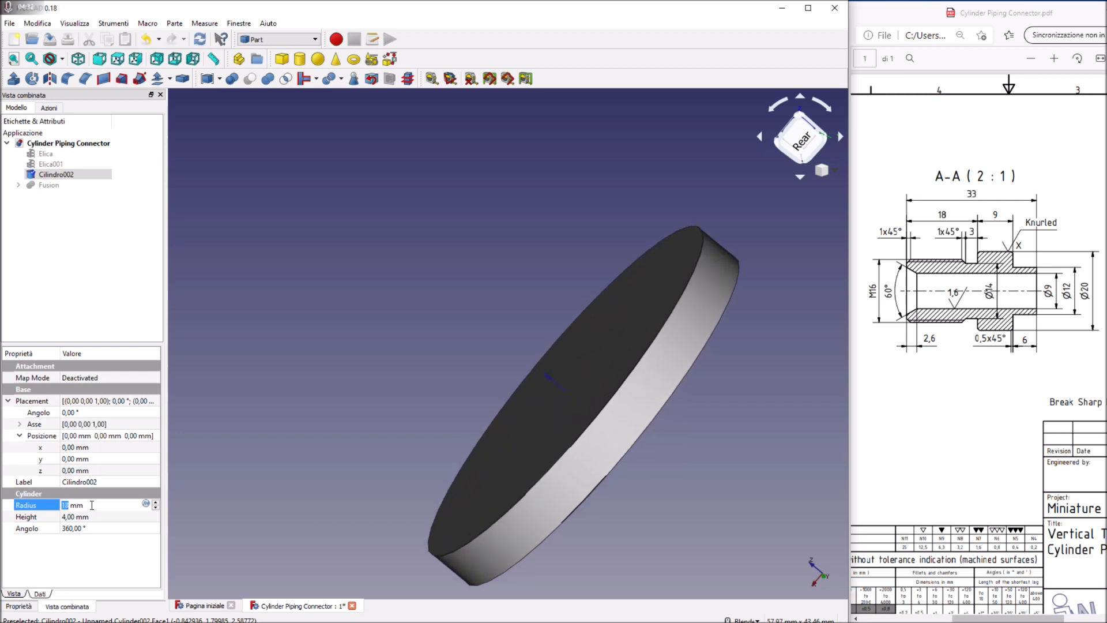
# Step: Duplicate Cilindro002 by copying and pasting it within the document
pyautogui.click(41, 179)
pyautogui.rightClick(42, 178)
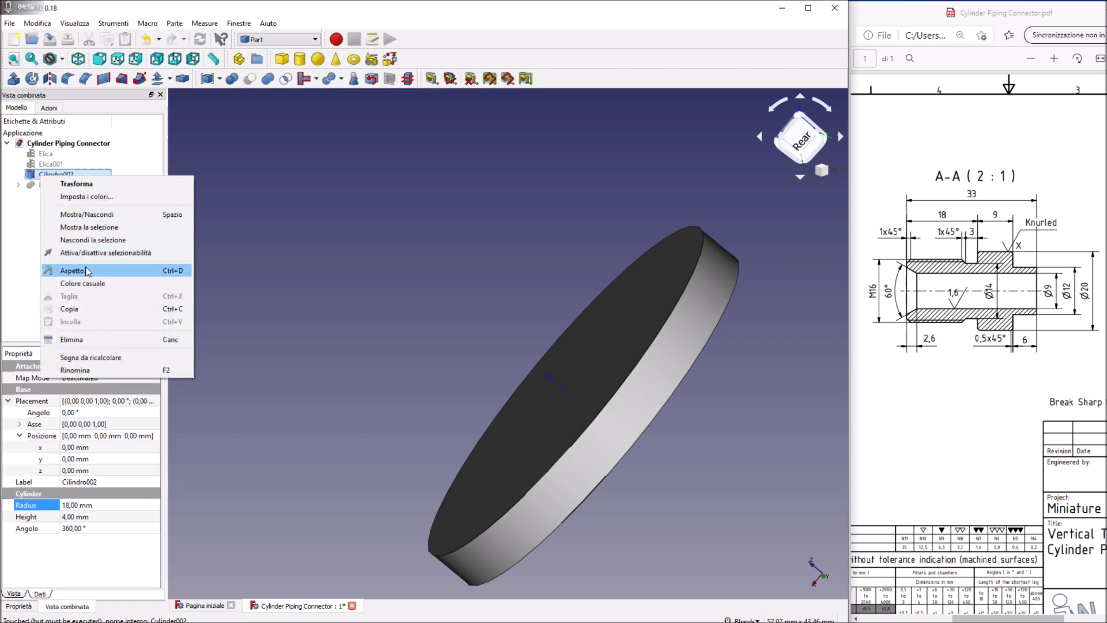
pyautogui.click(86, 312)
pyautogui.rightClick(56, 175)
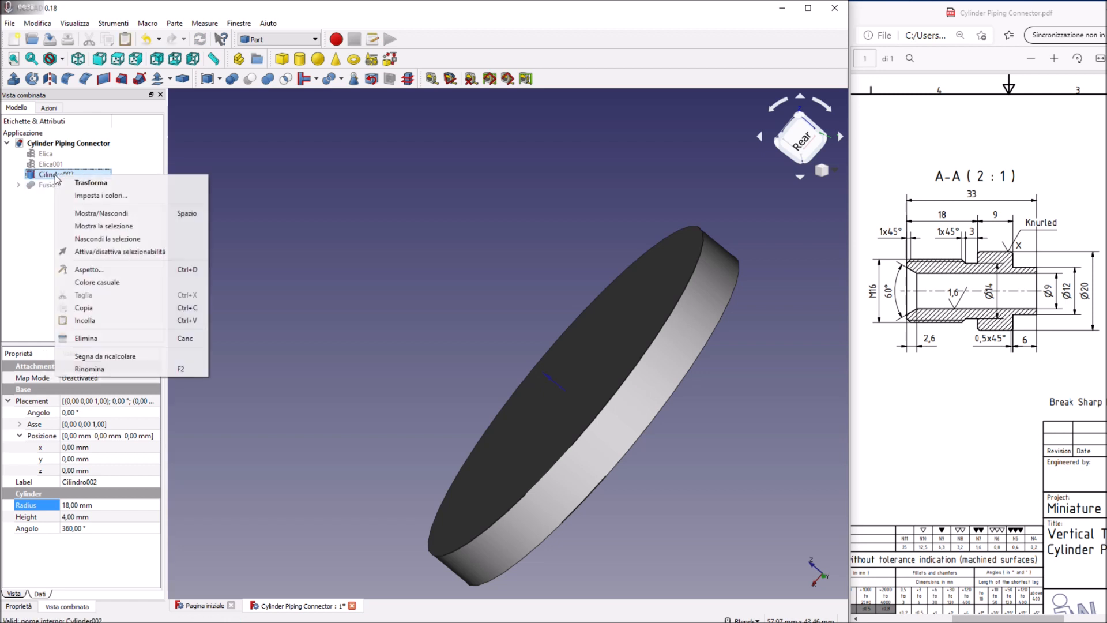
pyautogui.click(87, 320)
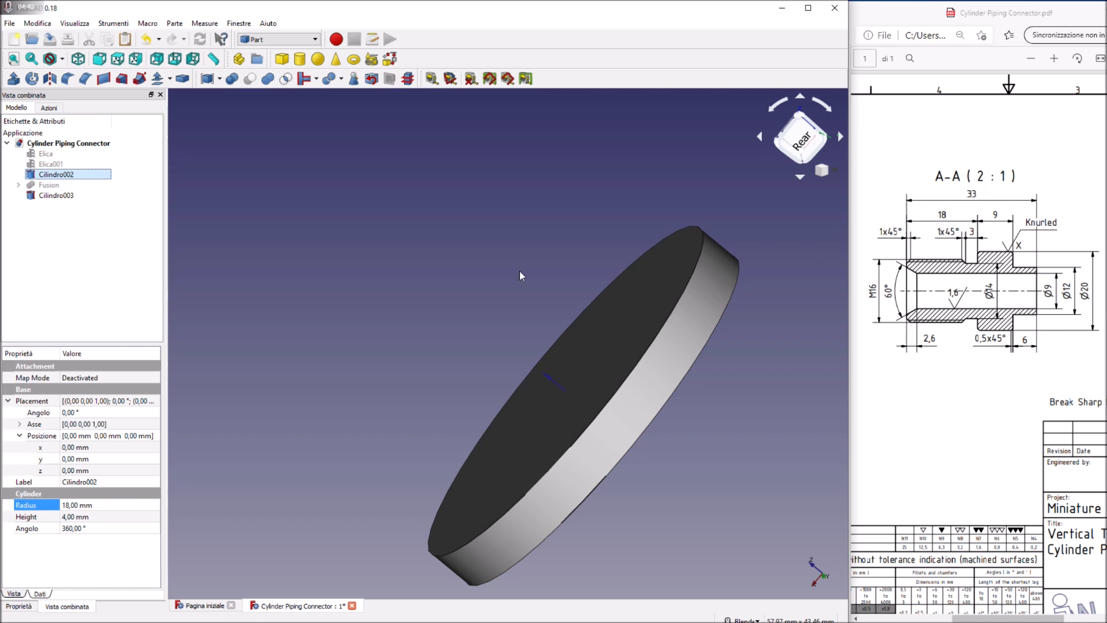
# Step: Set the radius of the original cylinder, Cilindro002, to 7 mm
pyautogui.click(94, 468)
pyautogui.click(88, 505)
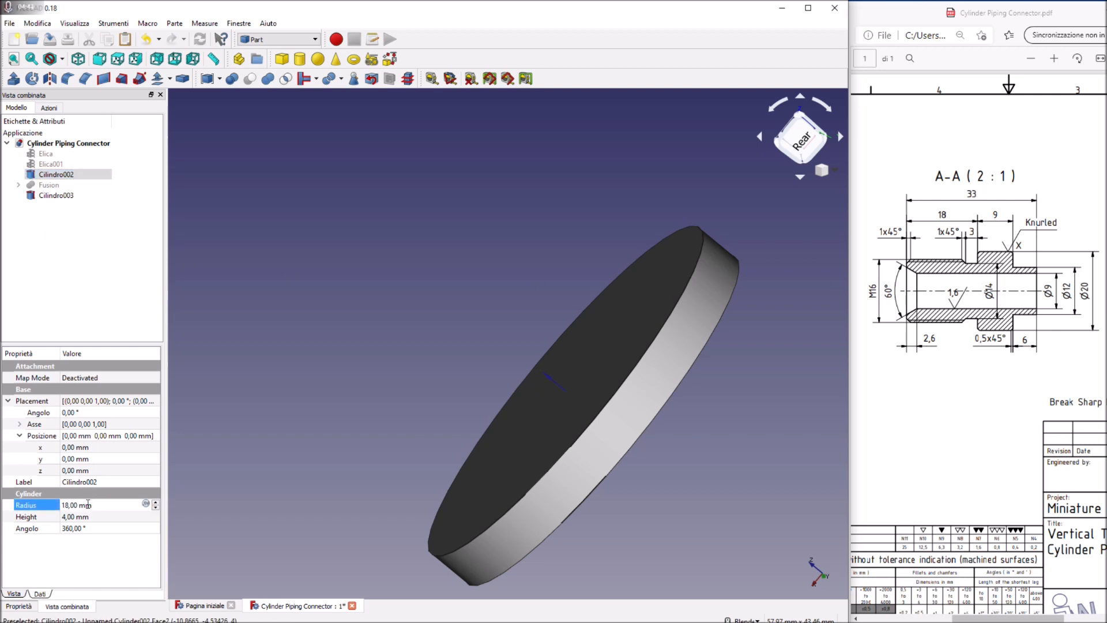
pyautogui.moveTo(79, 505); pyautogui.dragTo(37, 508)
pyautogui.write('7')
pyautogui.press('Return')
# Step: Cut Cilindro002 out of Cilindro003 to form a flat ring
pyautogui.click(61, 195)
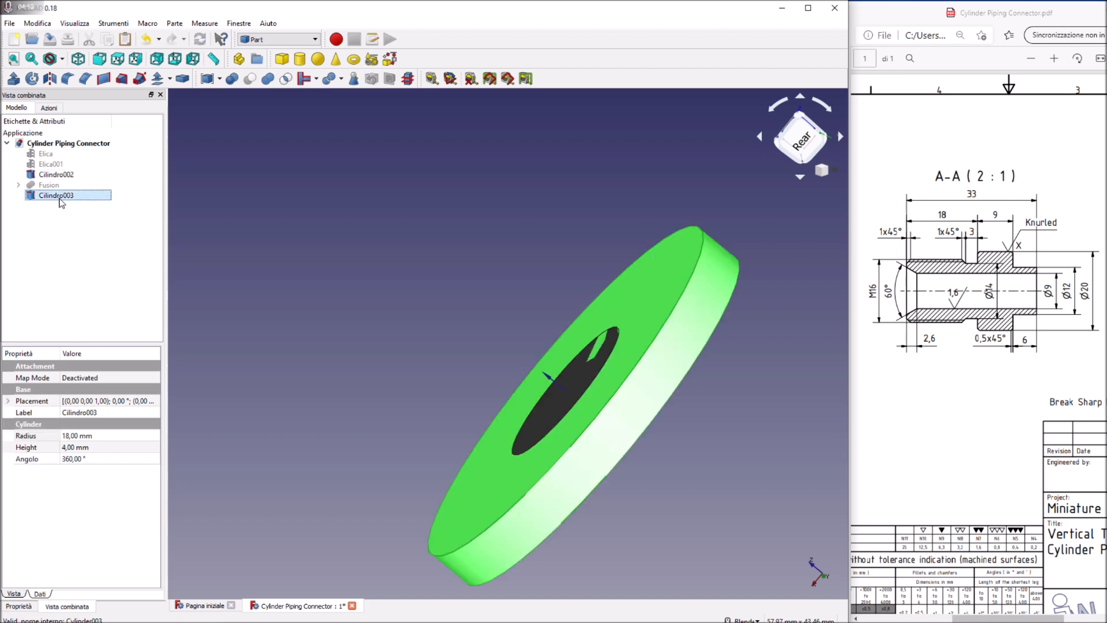
pyautogui.keyDown('ctrl'); pyautogui.click(60, 174); pyautogui.keyUp('ctrl')
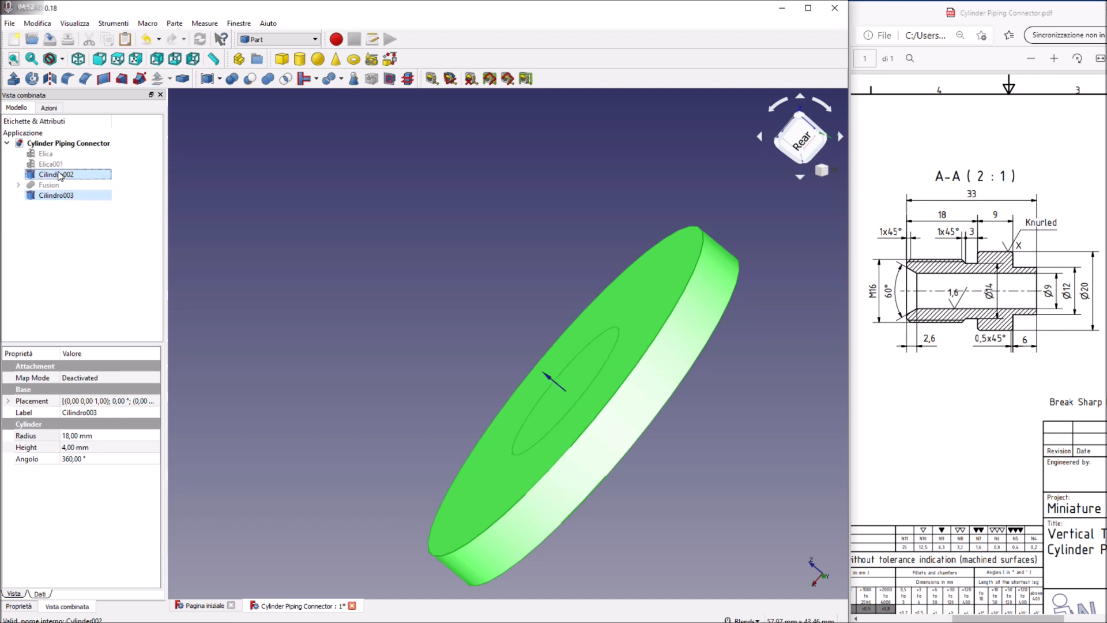
pyautogui.click(248, 80)
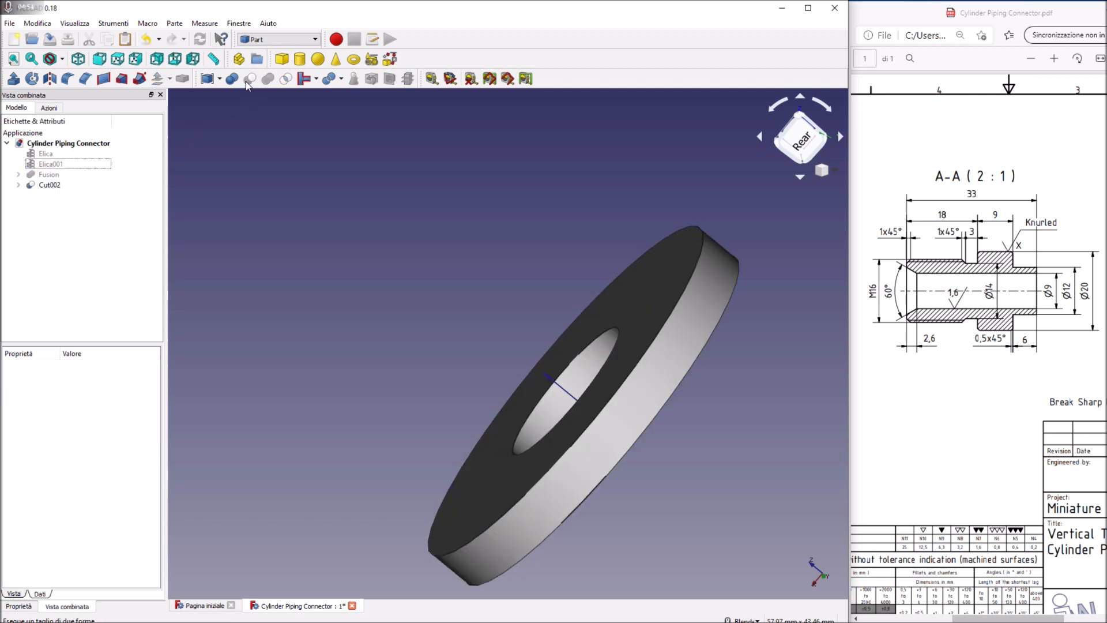
# Step: Chamfer one circular edge of the ring's central hole by 1 mm
pyautogui.click(587, 345)
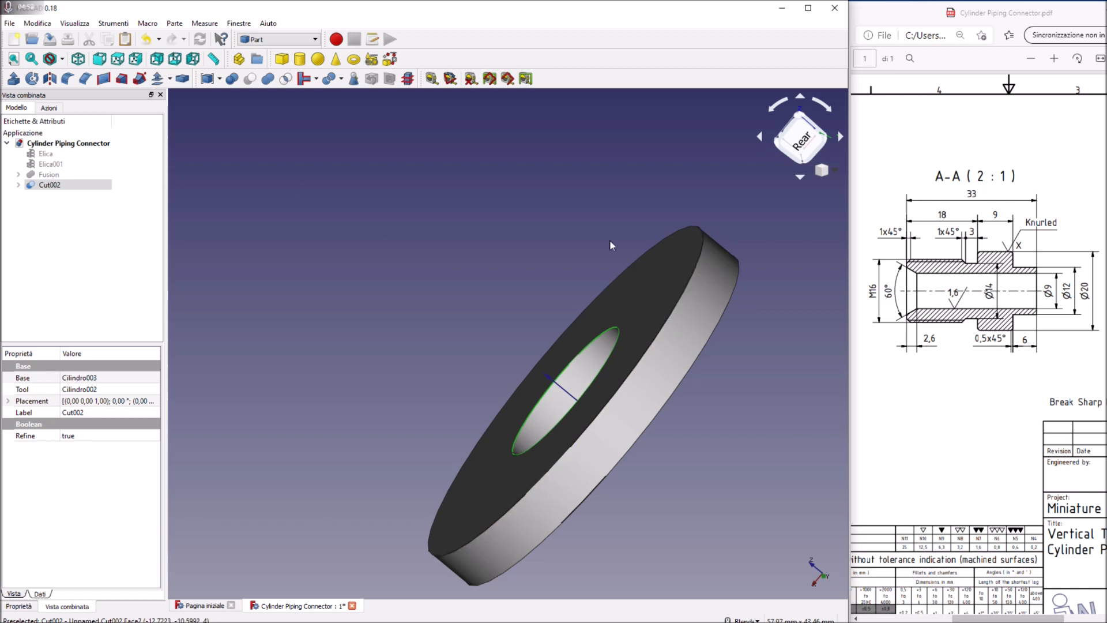
pyautogui.click(85, 78)
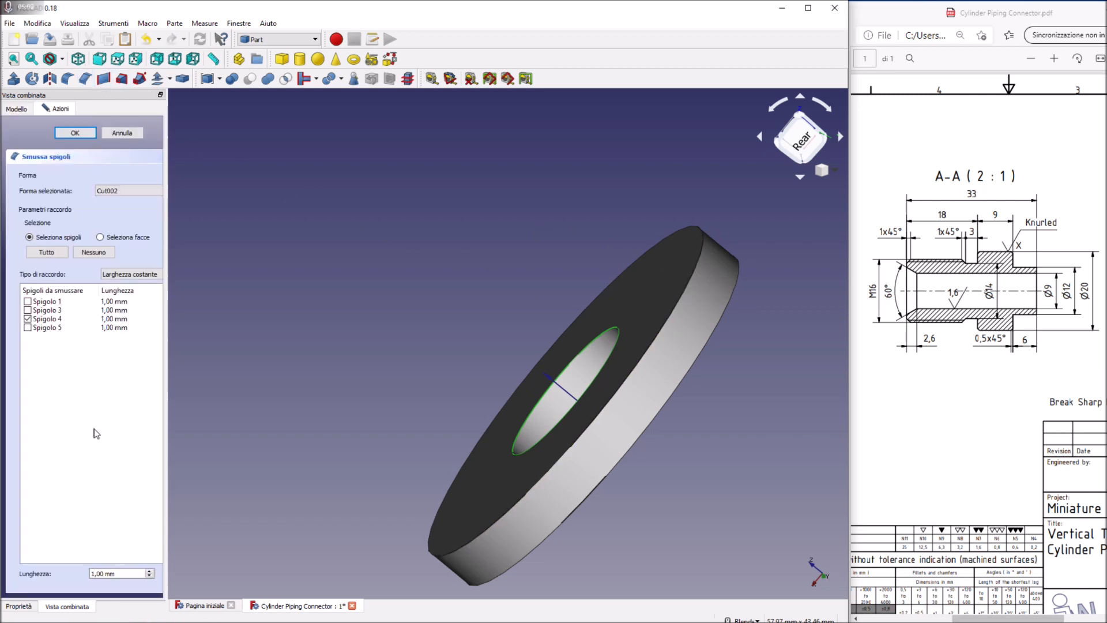
pyautogui.click(75, 133)
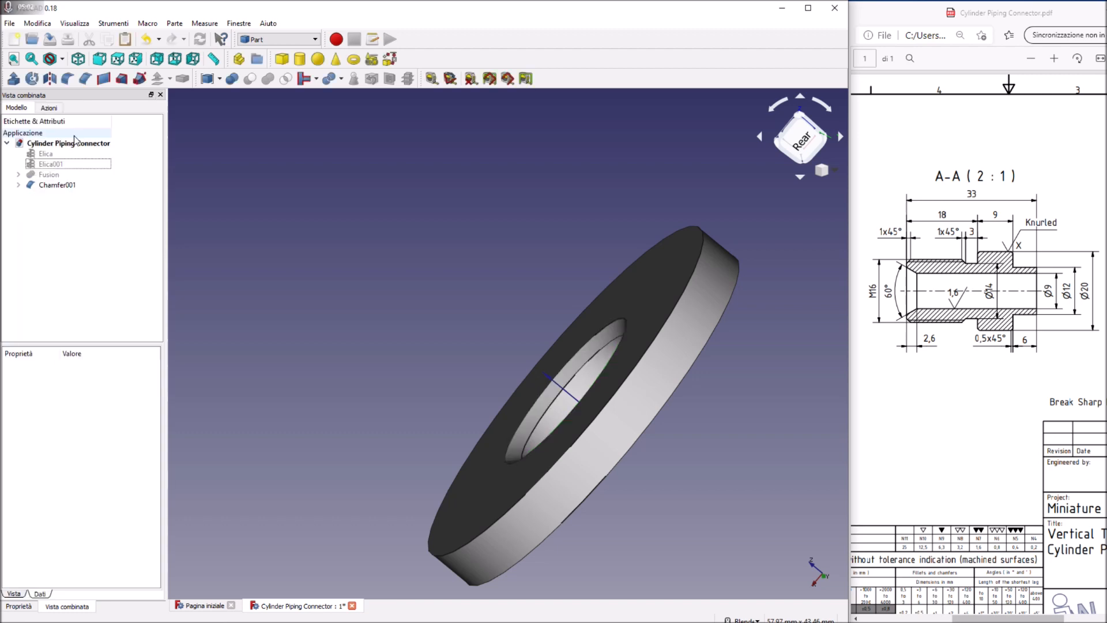
# Step: Make the hidden Fusion body visible again together with the chamfered ring
pyautogui.click(62, 186)
pyautogui.click(56, 176)
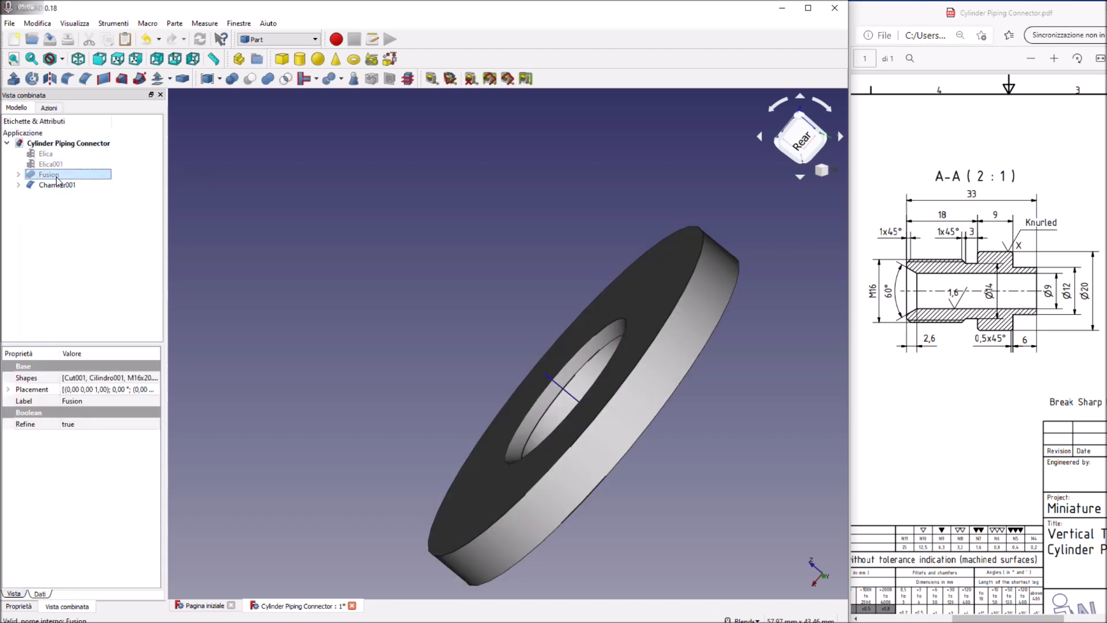
pyautogui.press('space')
pyautogui.moveTo(763, 345); pyautogui.dragTo(693, 326, button='middle')
# Step: Move the chamfered ring along the connector's axis by setting its z position to 9 mm
pyautogui.click(642, 327)
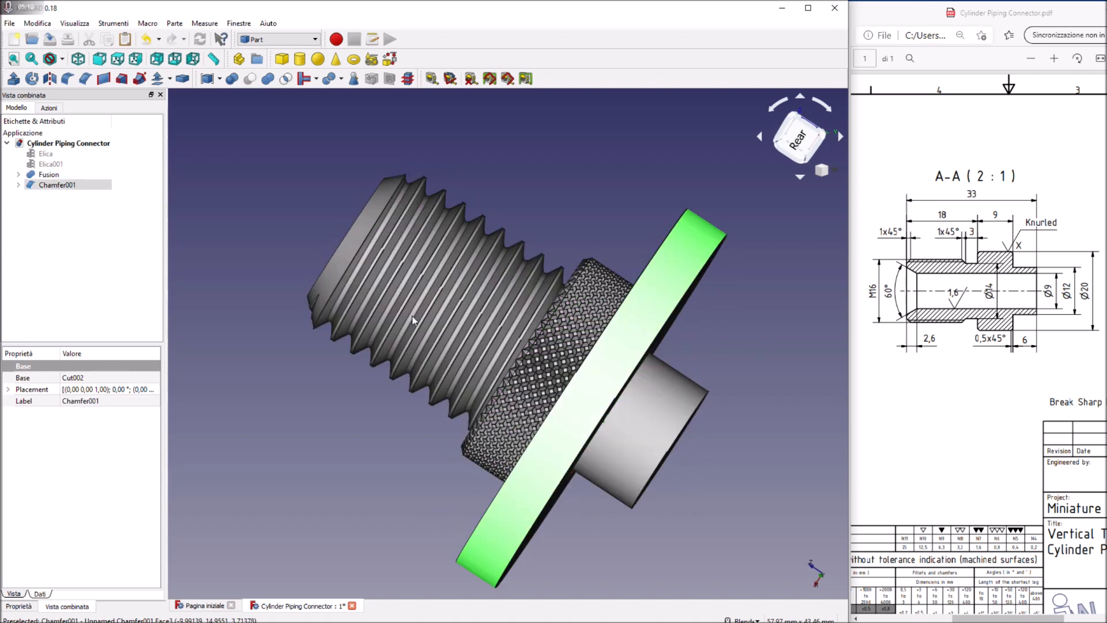
pyautogui.click(8, 390)
pyautogui.click(20, 424)
pyautogui.click(72, 460)
pyautogui.scroll(7, 74, 458)
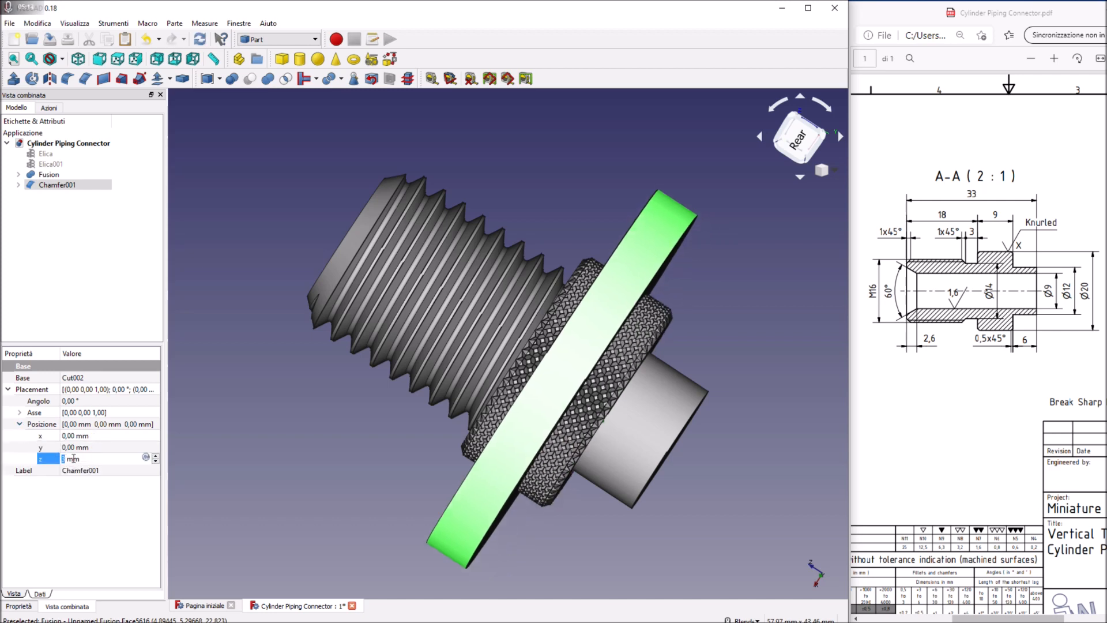
pyautogui.scroll(2, 74, 458)
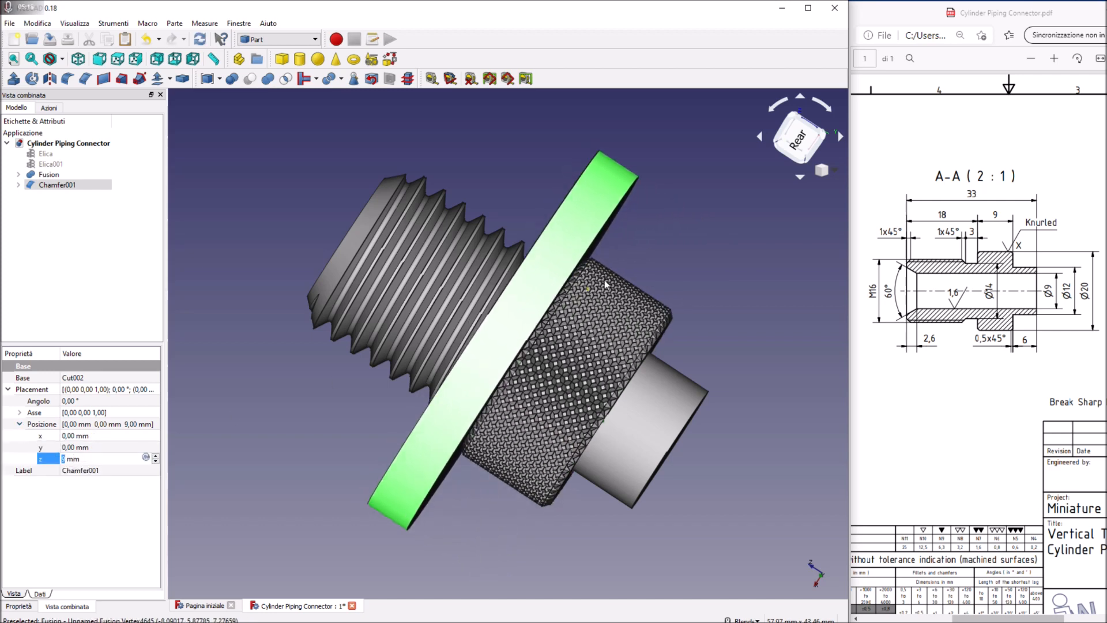
pyautogui.moveTo(670, 238); pyautogui.dragTo(685, 257, button='middle')
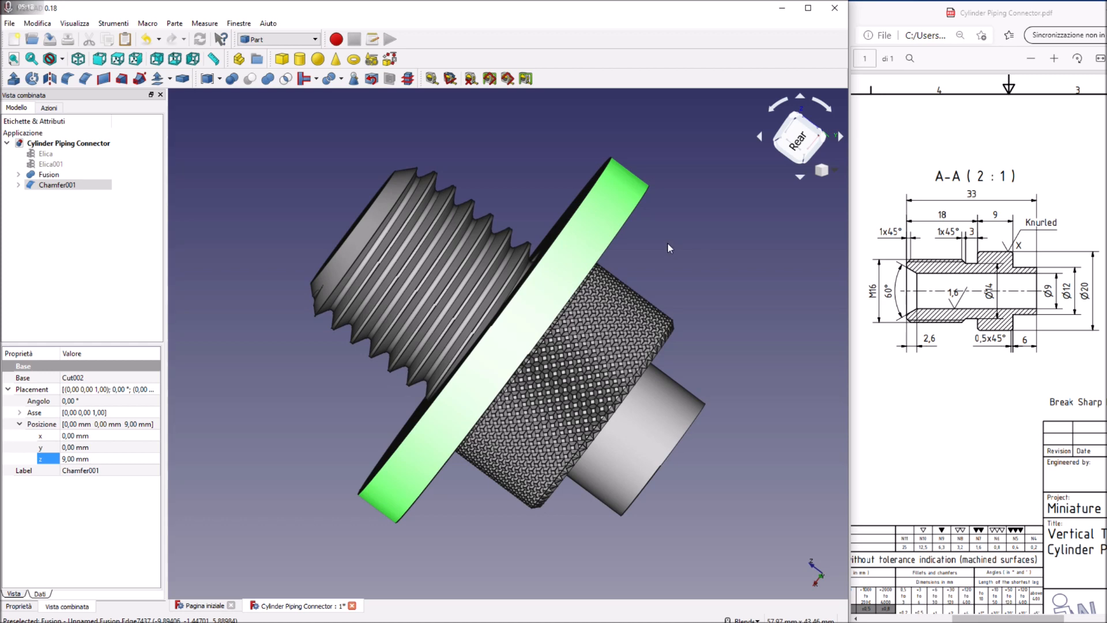
# Step: Subtract the chamfered ring from the fused connector body to cut the undercut between thread and knurled collar
pyautogui.click(663, 433)
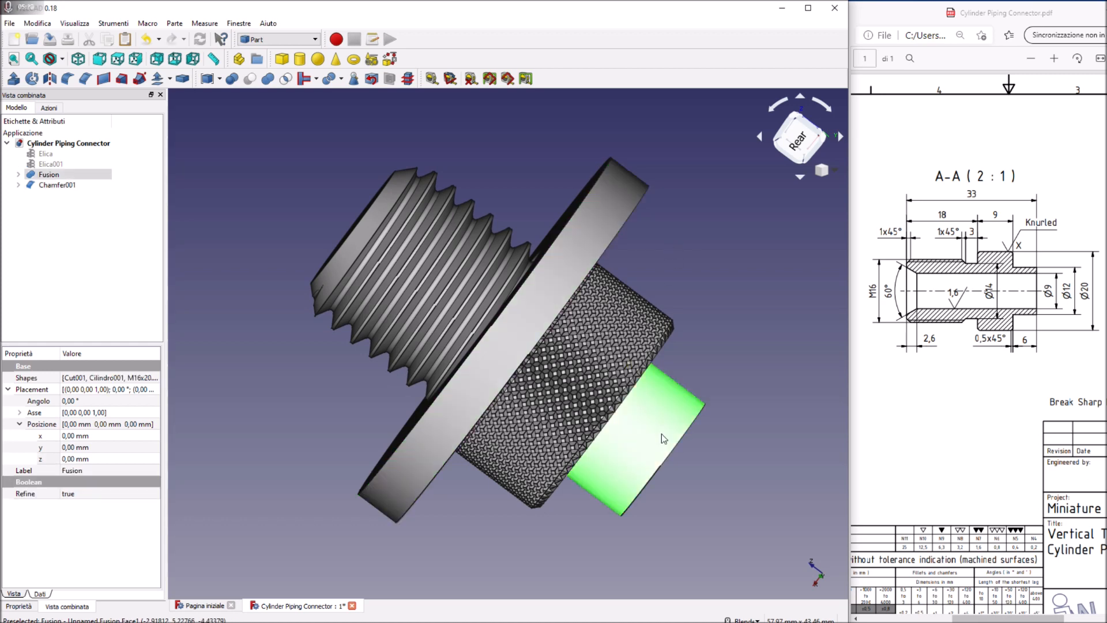
pyautogui.keyDown('ctrl'); pyautogui.click(535, 321); pyautogui.keyUp('ctrl')
pyautogui.click(251, 79)
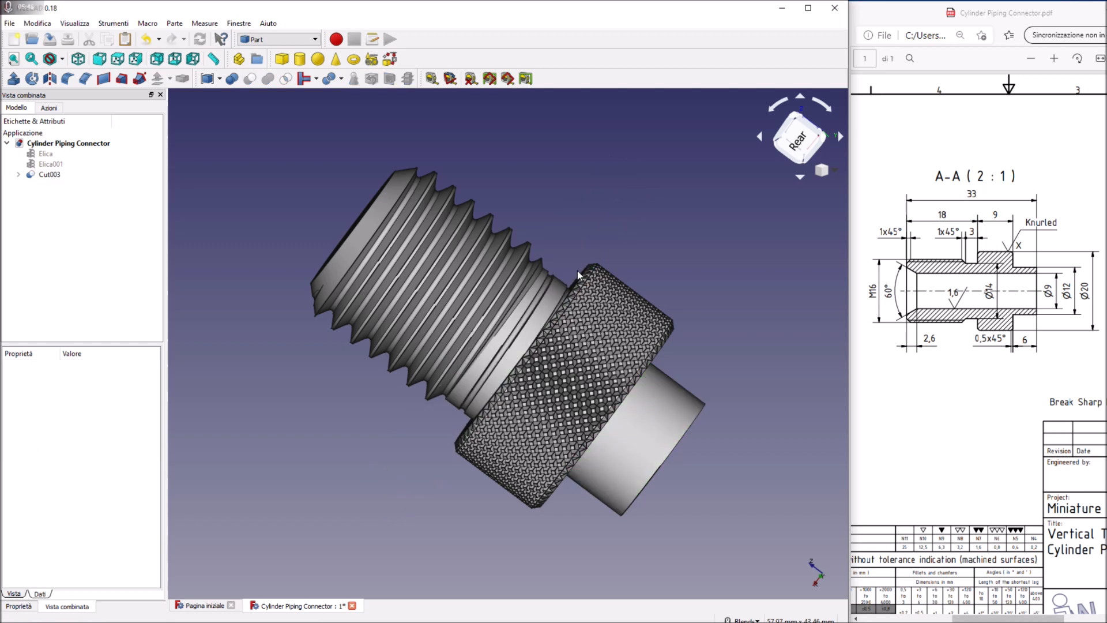
# Step: Add a new cylinder for the bore and set its z position to -9 mm
pyautogui.moveTo(725, 298); pyautogui.dragTo(757, 278, button='middle')
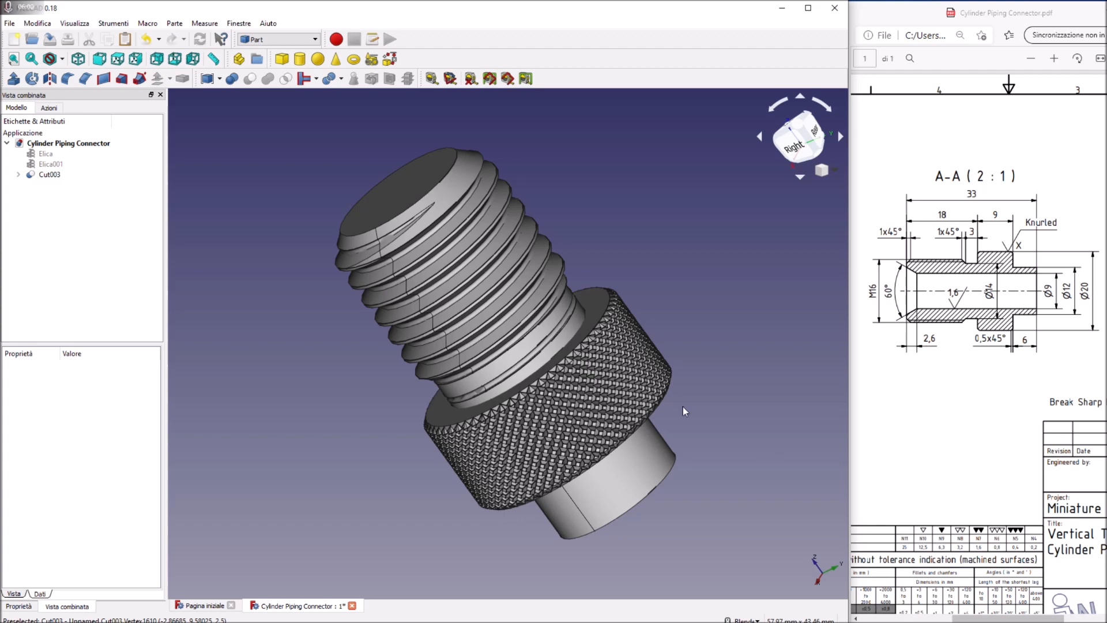
pyautogui.moveTo(660, 282)
pyautogui.mouseDown(button='middle')
pyautogui.moveTo(618, 266)
pyautogui.moveTo(649, 299)
pyautogui.mouseUp(button='middle')
pyautogui.moveTo(627, 239); pyautogui.dragTo(594, 222, button='middle')
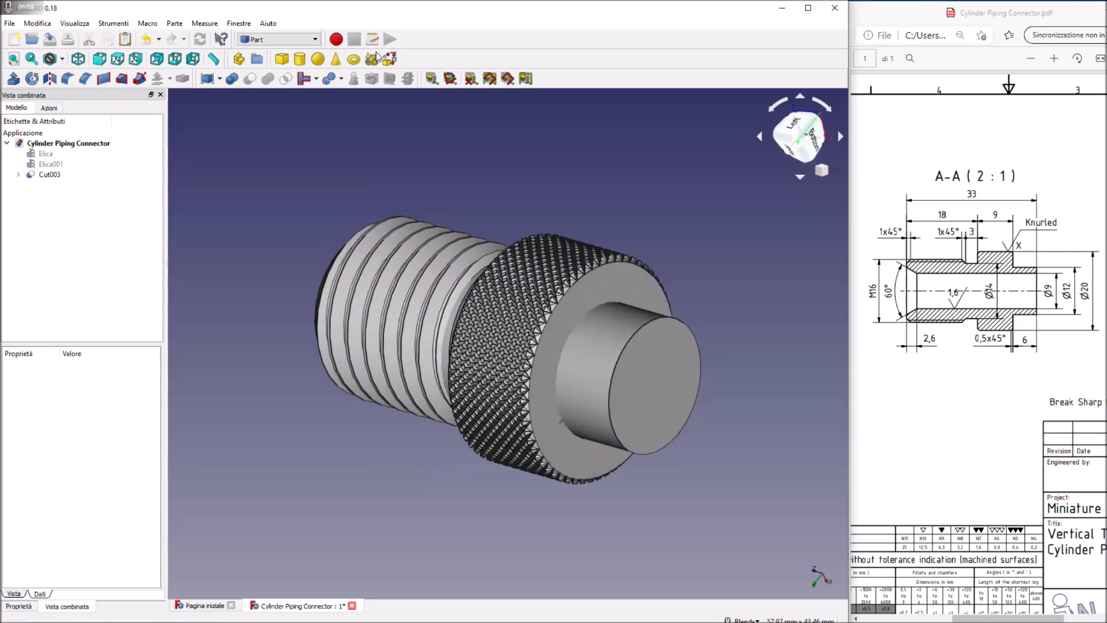
pyautogui.click(303, 62)
pyautogui.click(56, 185)
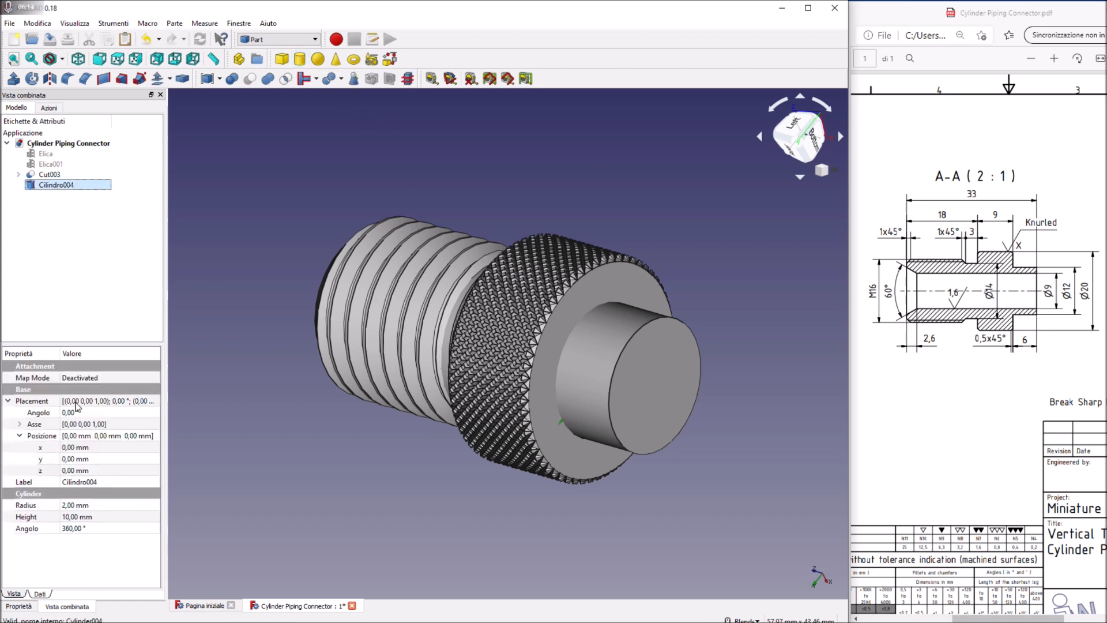
pyautogui.click(75, 471)
pyautogui.scroll(5, 77, 470)
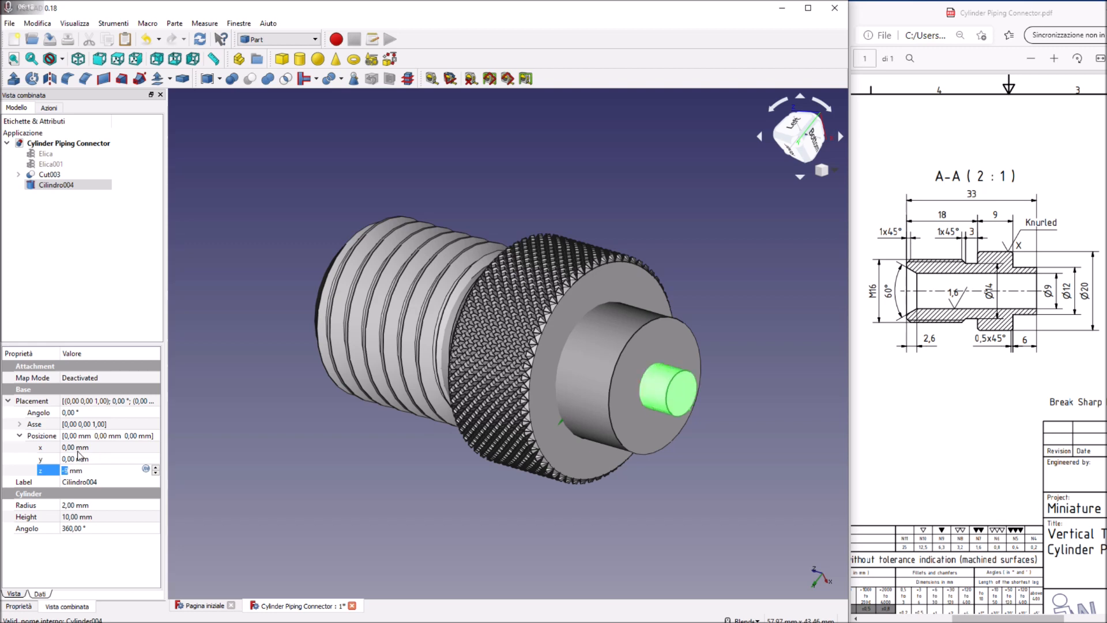
# Step: Set the bore cylinder's radius to 9/2 mm and its height to 40 mm
pyautogui.click(77, 505)
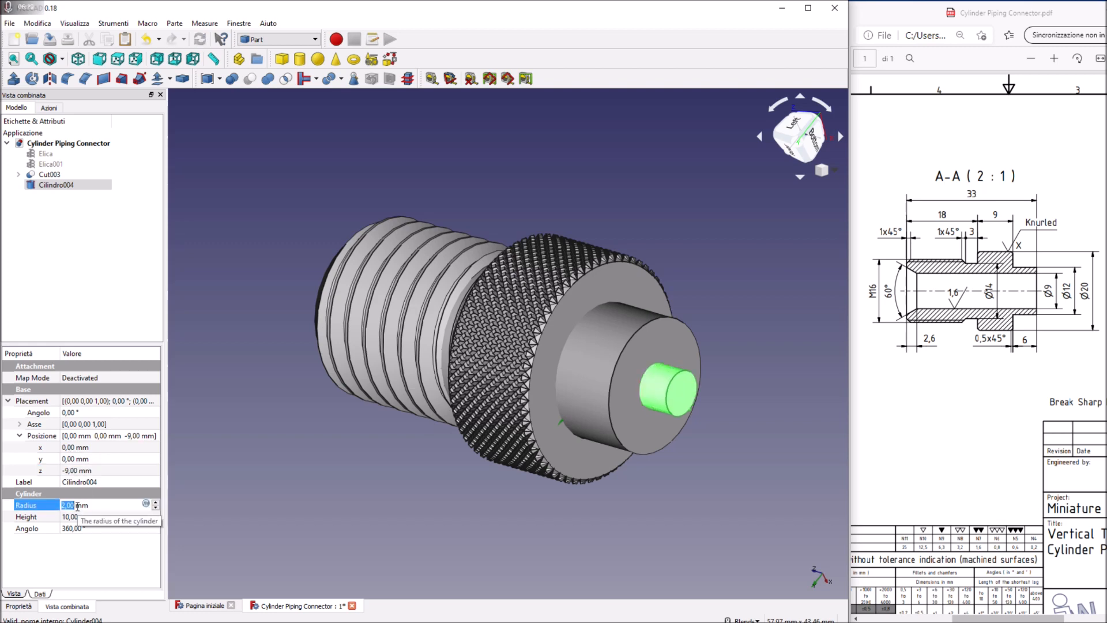
pyautogui.write('9/2')
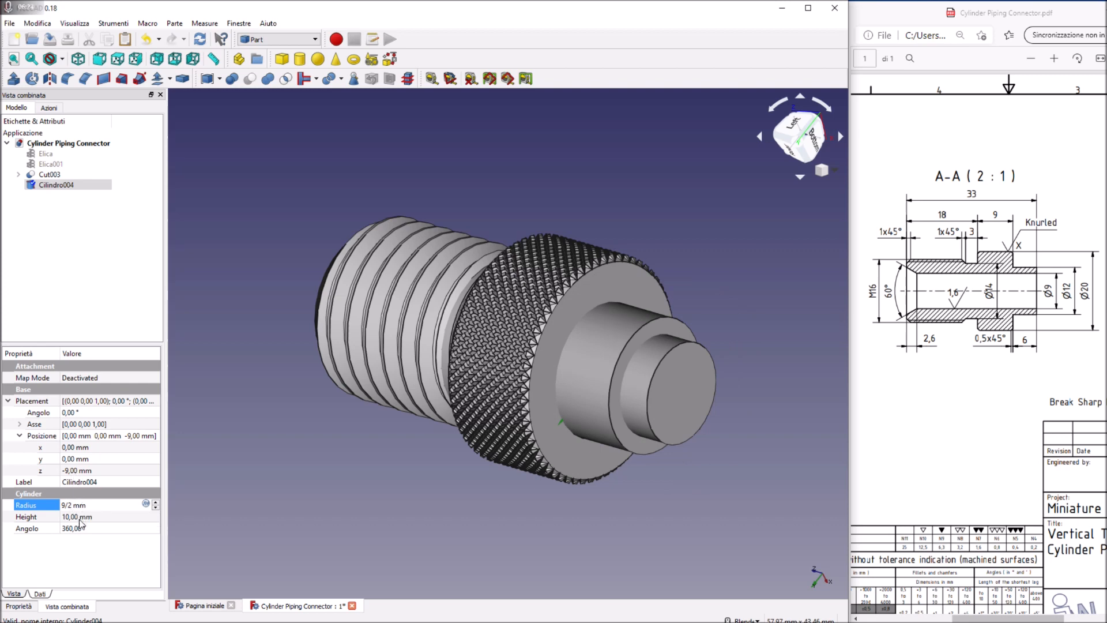
pyautogui.click(83, 518)
pyautogui.write('20')
pyautogui.moveTo(398, 479); pyautogui.dragTo(606, 401, button='middle')
pyautogui.click(98, 516)
pyautogui.scroll(5, 98, 516)
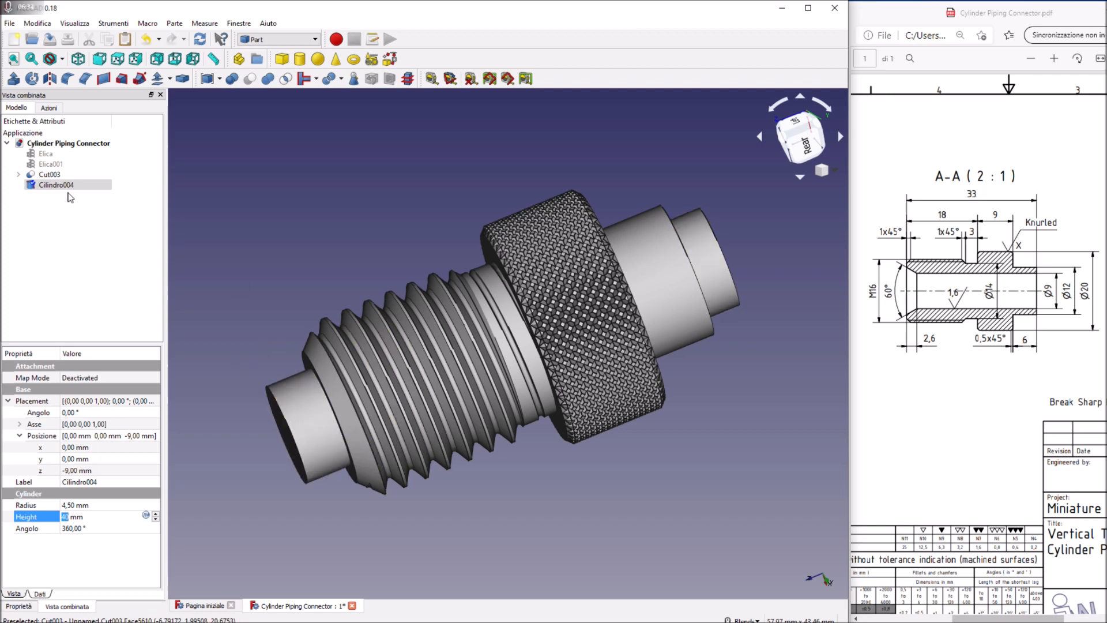
# Step: Subtract the bore cylinder from the connector body to cut the through hole
pyautogui.click(49, 174)
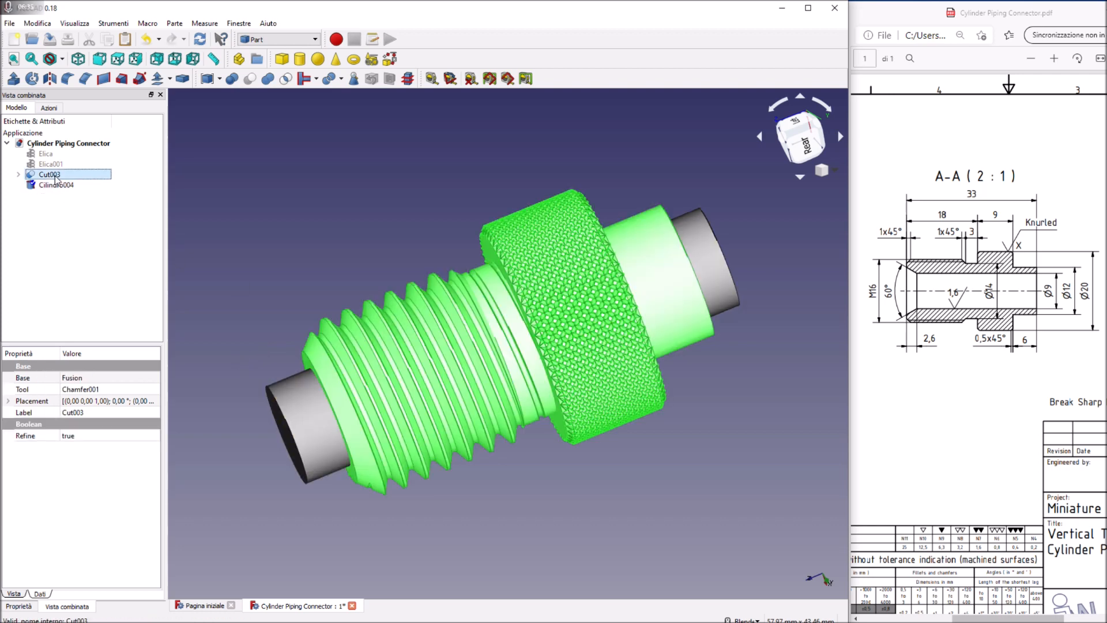
pyautogui.keyDown('ctrl'); pyautogui.click(290, 411); pyautogui.keyUp('ctrl')
pyautogui.click(250, 78)
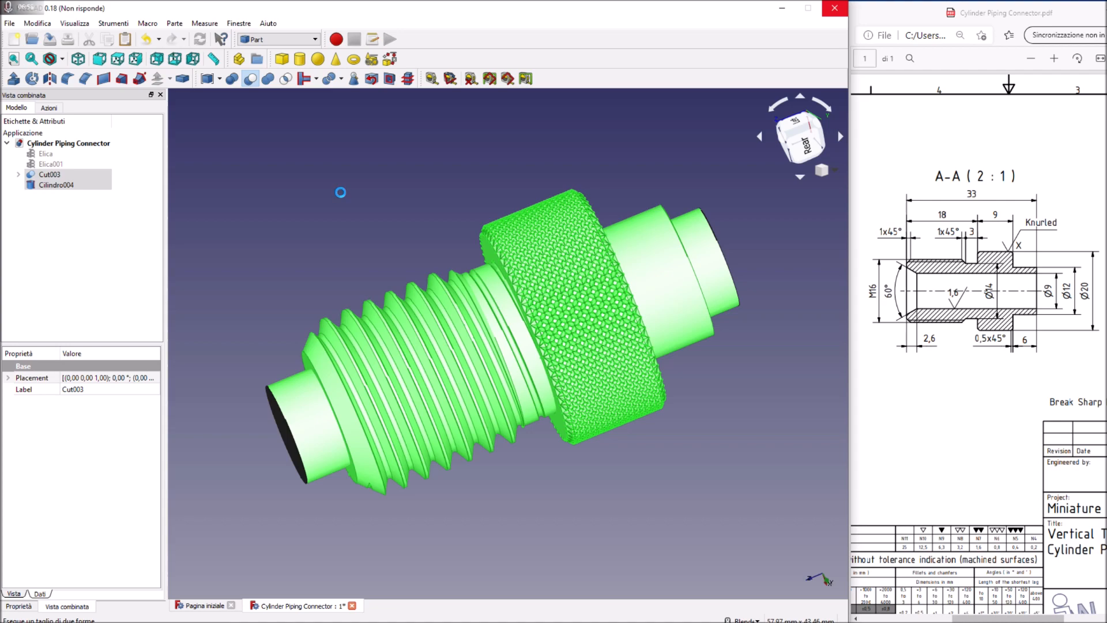
# Step: Chamfer the circular edge selected at the open end of the narrow 12 mm stub
pyautogui.moveTo(690, 440); pyautogui.dragTo(538, 420, button='middle')
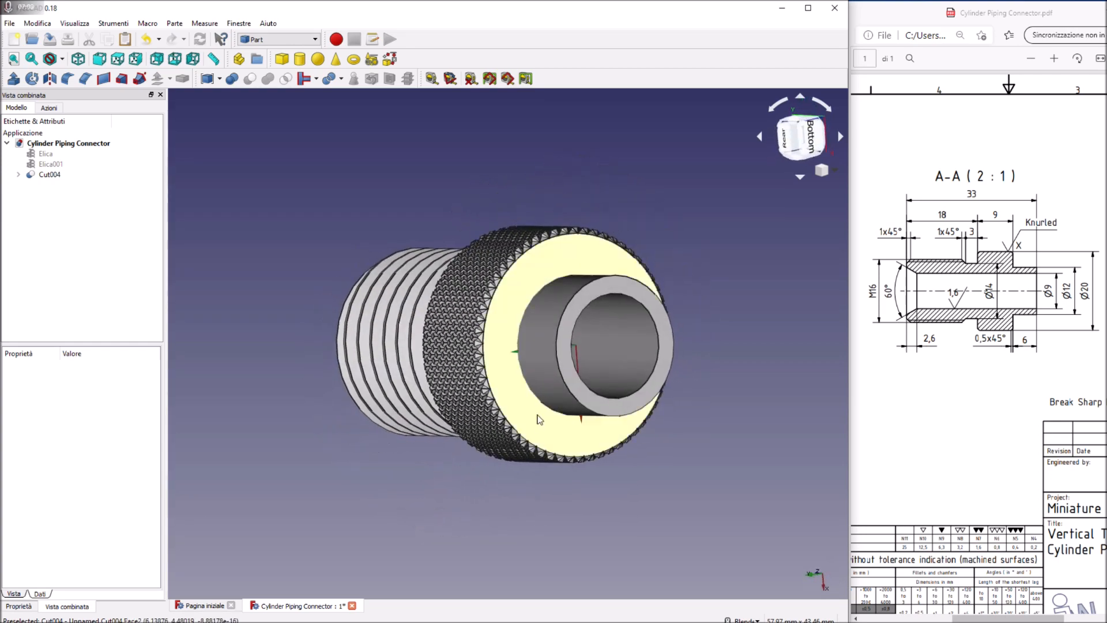
pyautogui.click(570, 325)
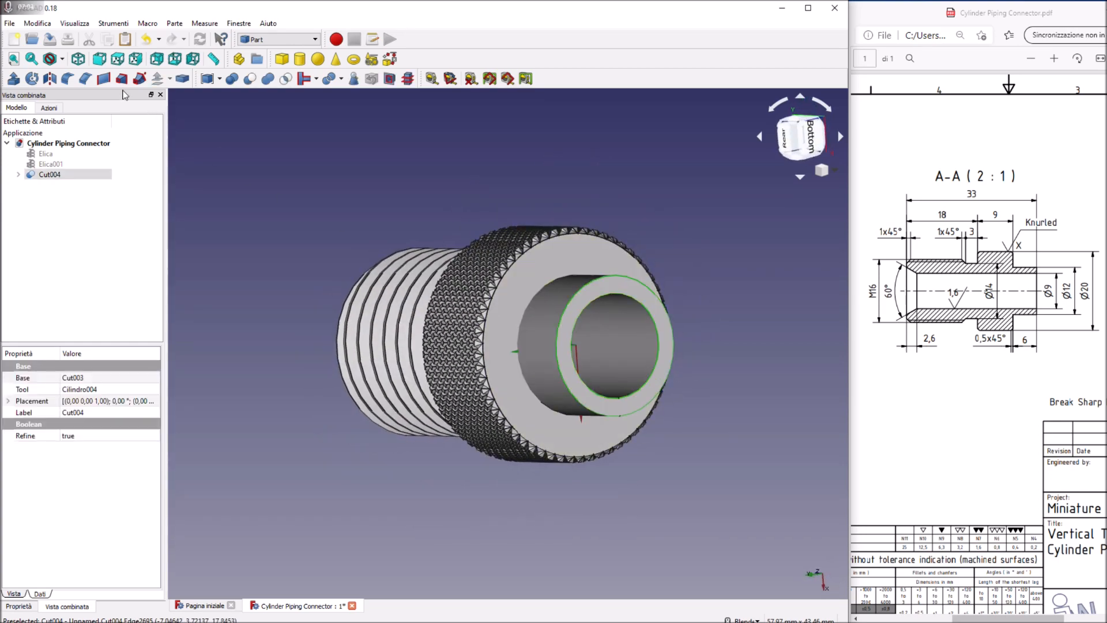
pyautogui.click(86, 78)
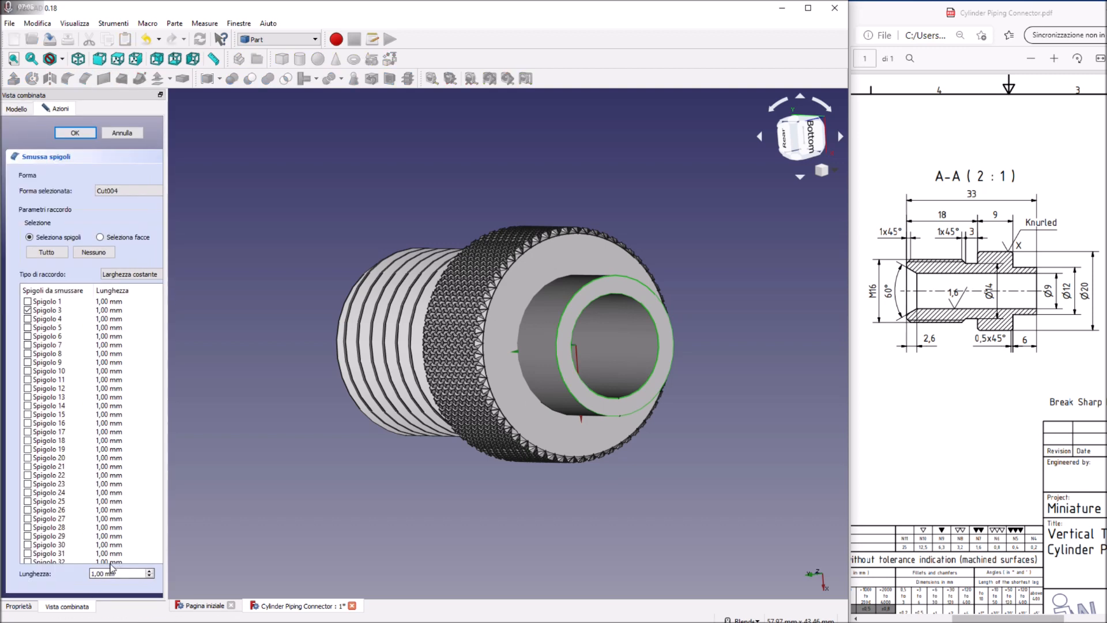
pyautogui.scroll(-4, 115, 575)
# Step: Chamfer the bore edge at the threaded end with variable width, using lengths 2.6 mm and 1.3 mm
pyautogui.moveTo(245, 242); pyautogui.dragTo(355, 252, button='middle')
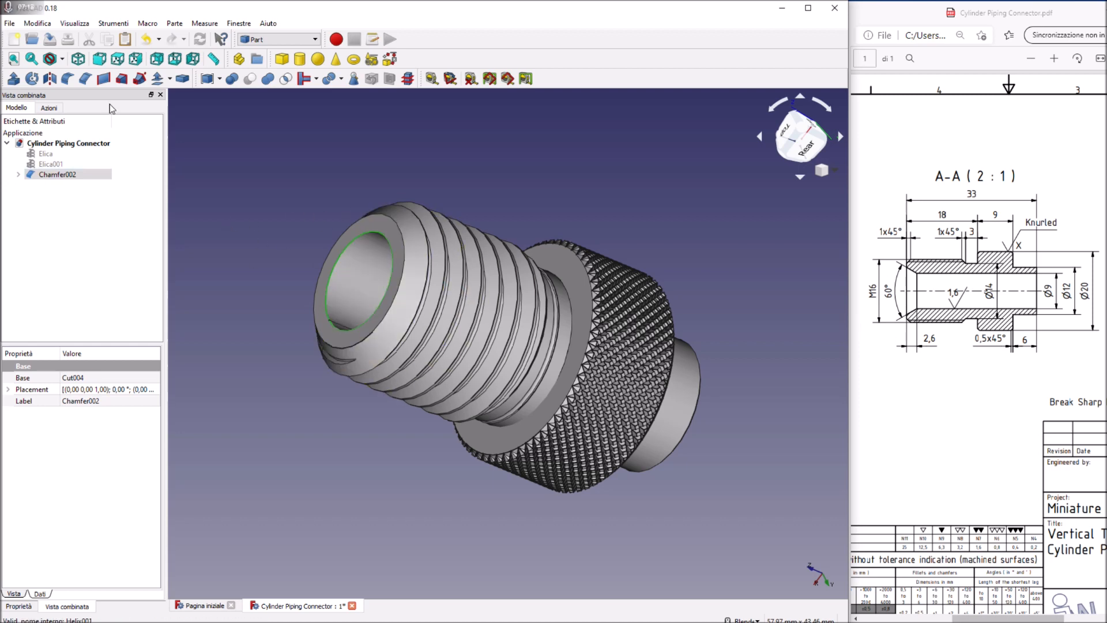
pyautogui.click(91, 85)
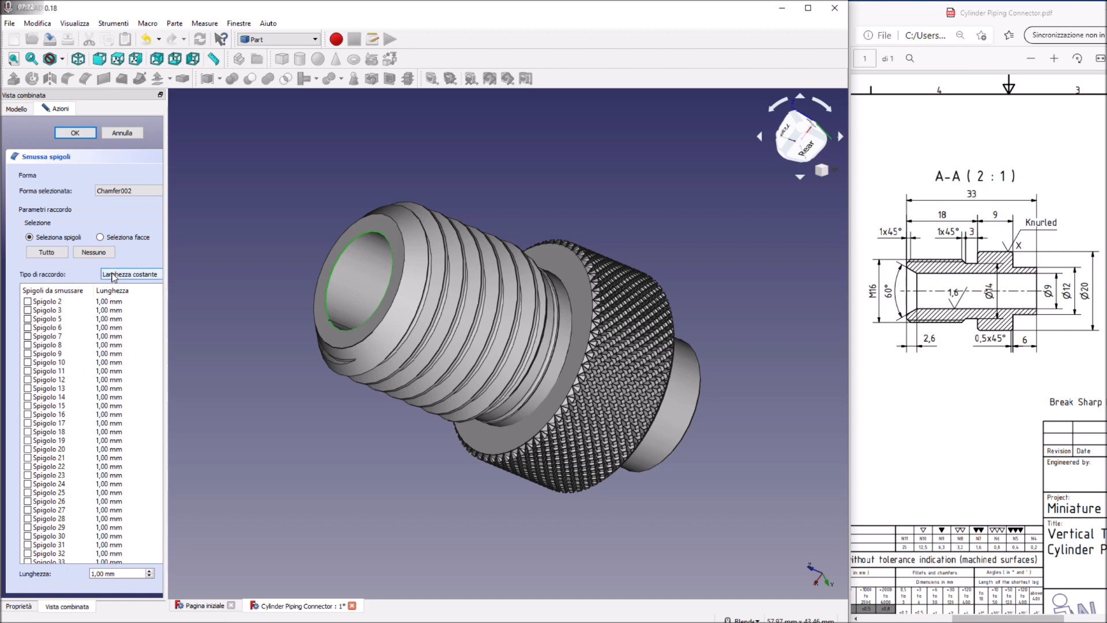
pyautogui.click(130, 278)
pyautogui.click(130, 291)
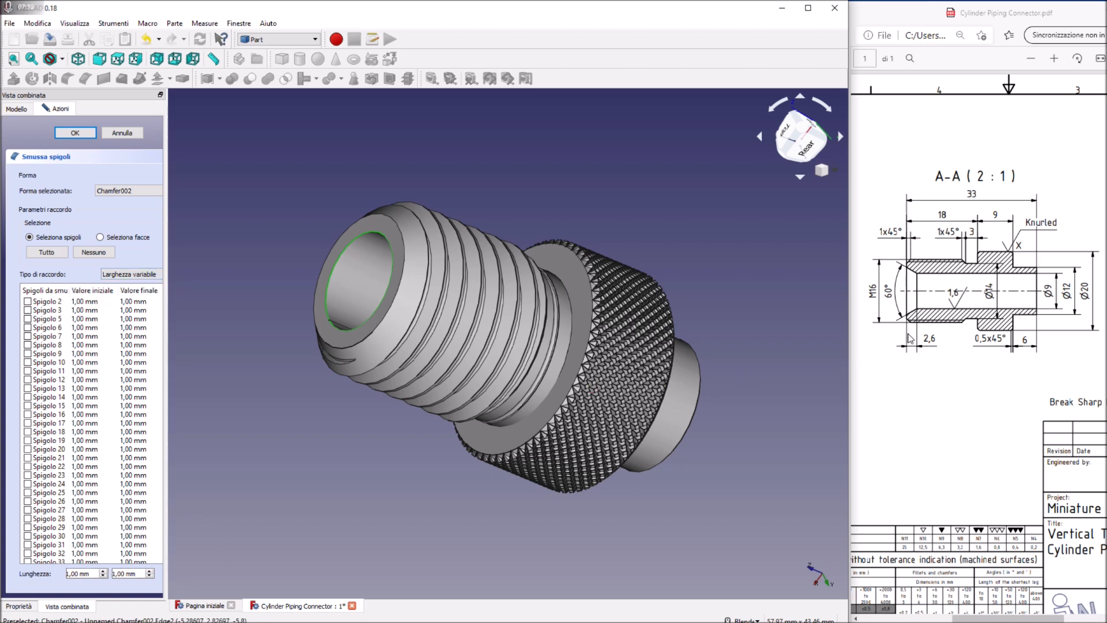
pyautogui.click(76, 574)
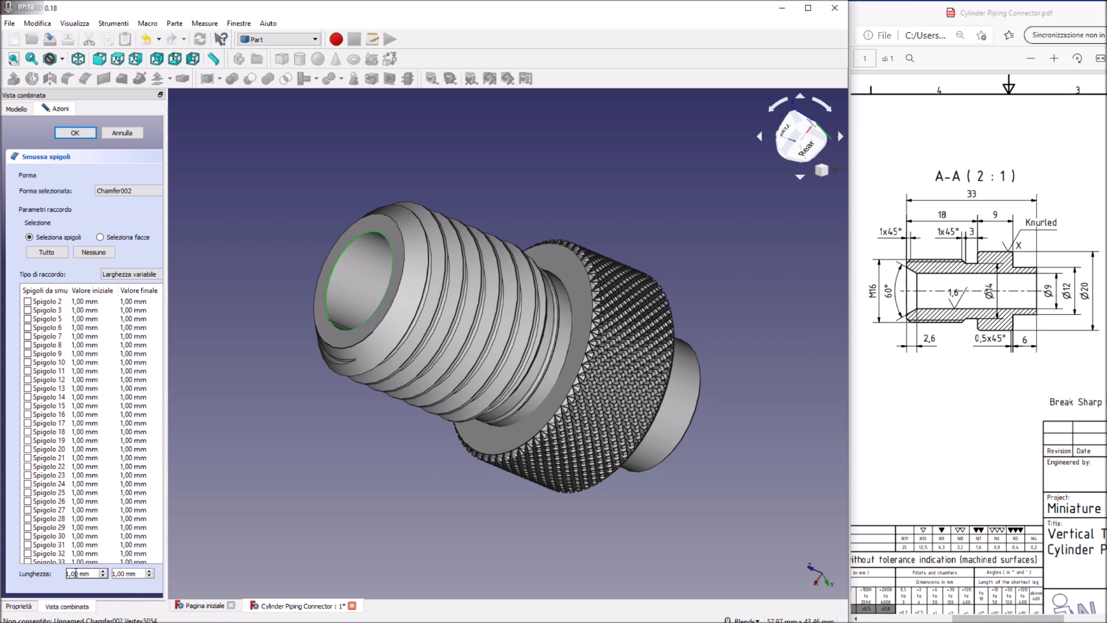
pyautogui.moveTo(78, 574); pyautogui.dragTo(42, 570)
pyautogui.write('2')
pyautogui.moveTo(123, 574); pyautogui.dragTo(90, 581)
pyautogui.click(75, 132)
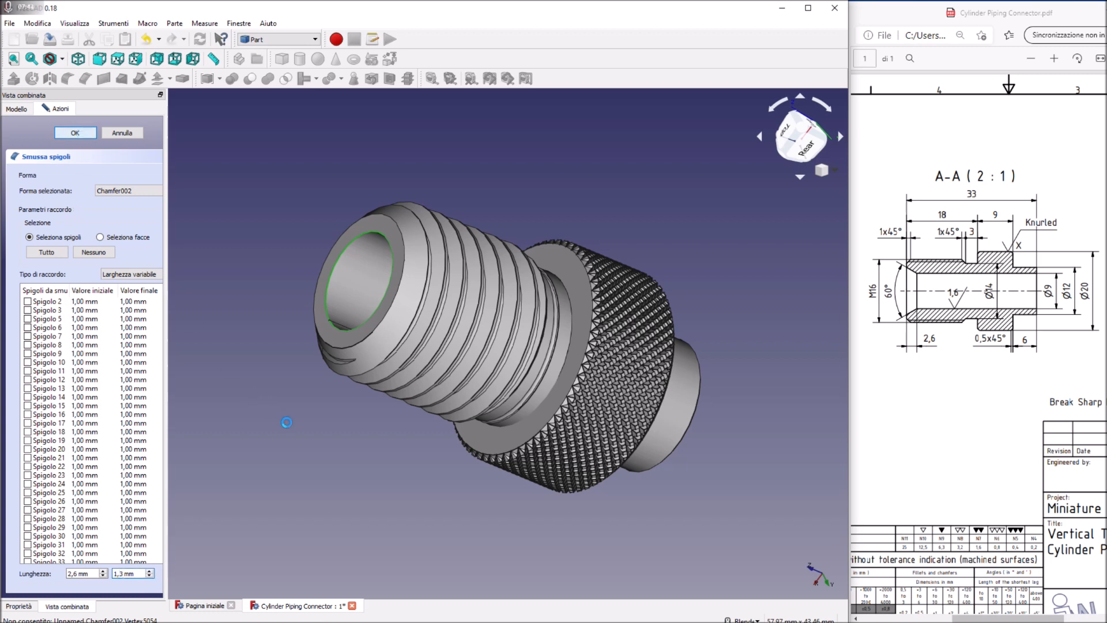
# Step: Inspect the finished connector from several angles and save the document
pyautogui.moveTo(289, 427); pyautogui.dragTo(842, 315, button='middle')
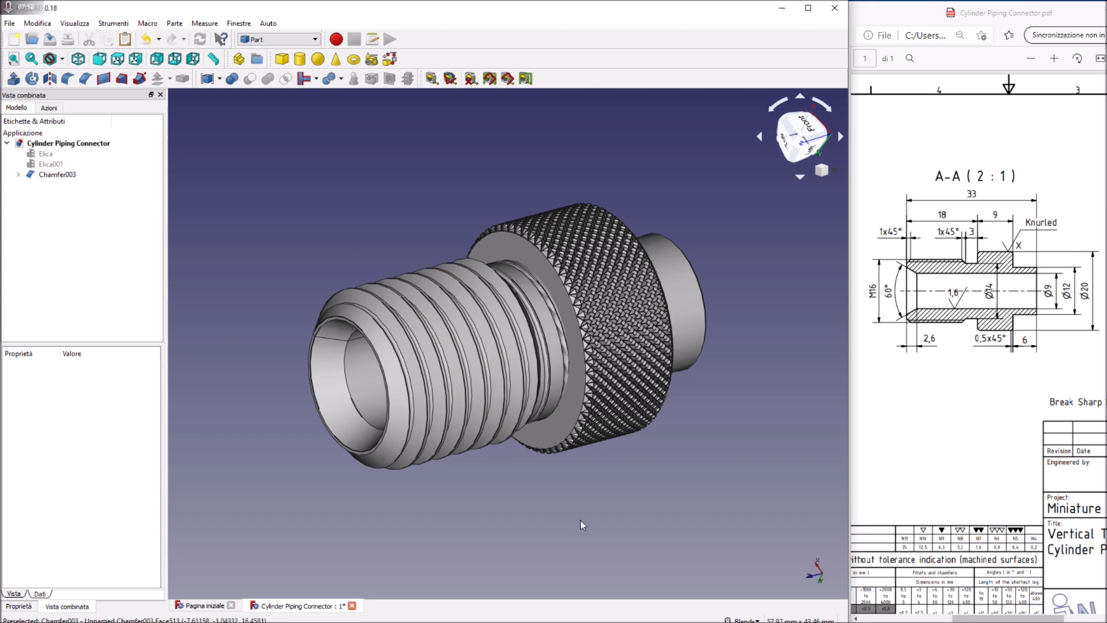
pyautogui.moveTo(578, 530); pyautogui.dragTo(588, 487, button='middle')
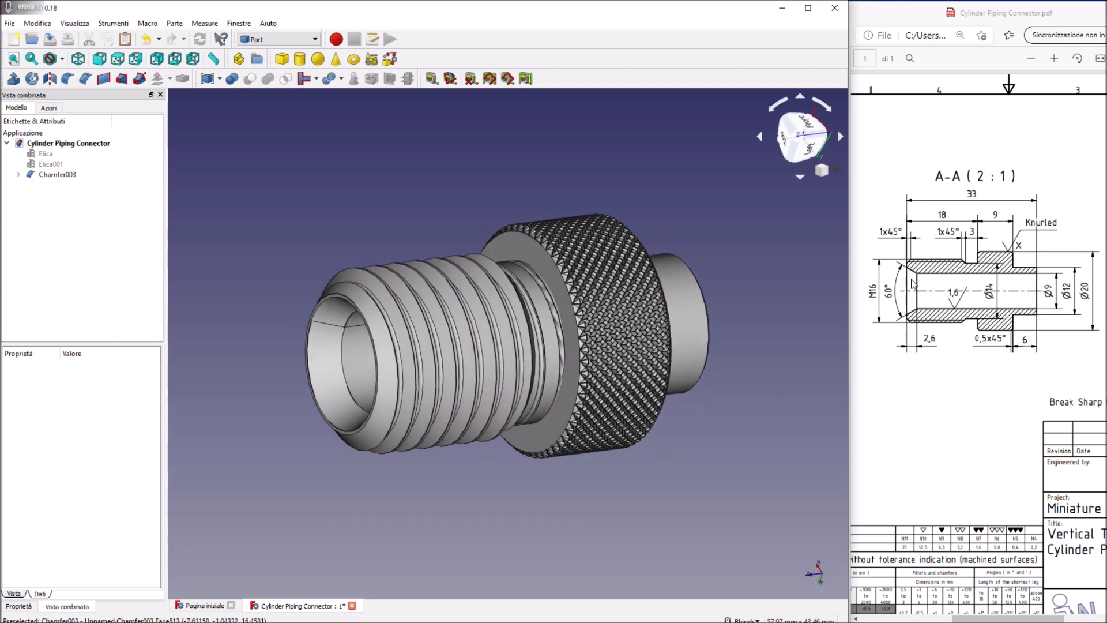
pyautogui.moveTo(502, 491); pyautogui.dragTo(616, 545, button='middle')
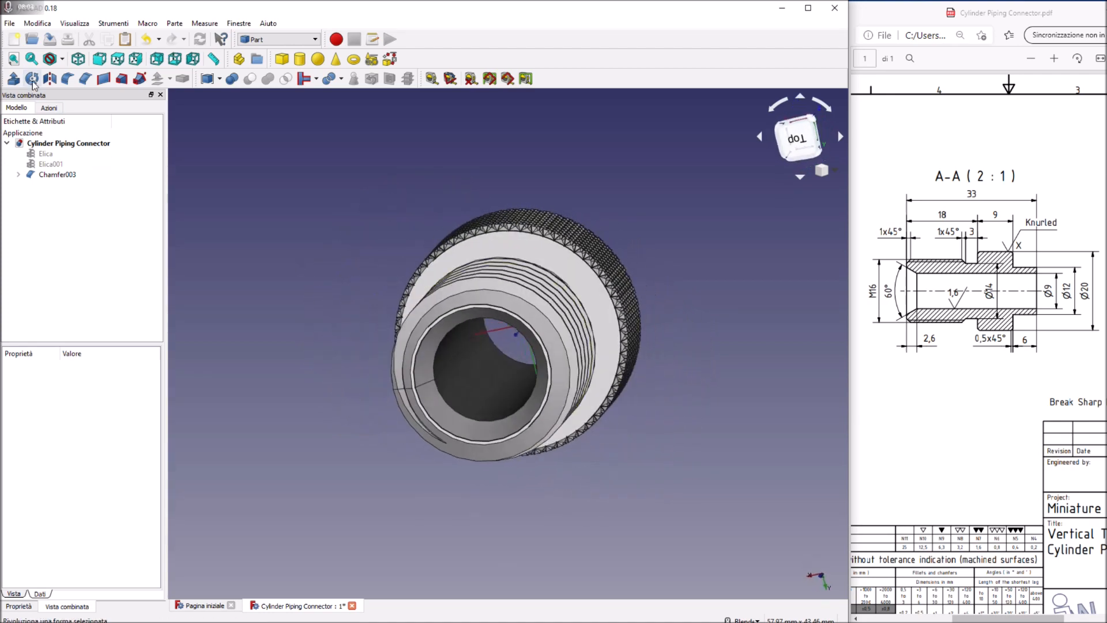
pyautogui.click(51, 40)
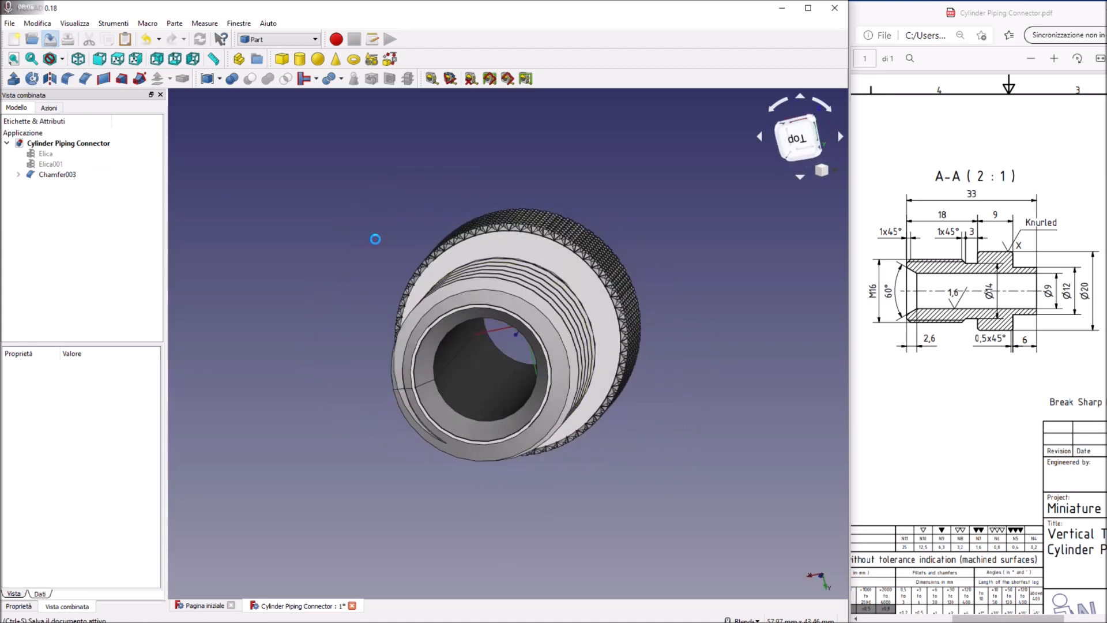
pyautogui.moveTo(373, 619)
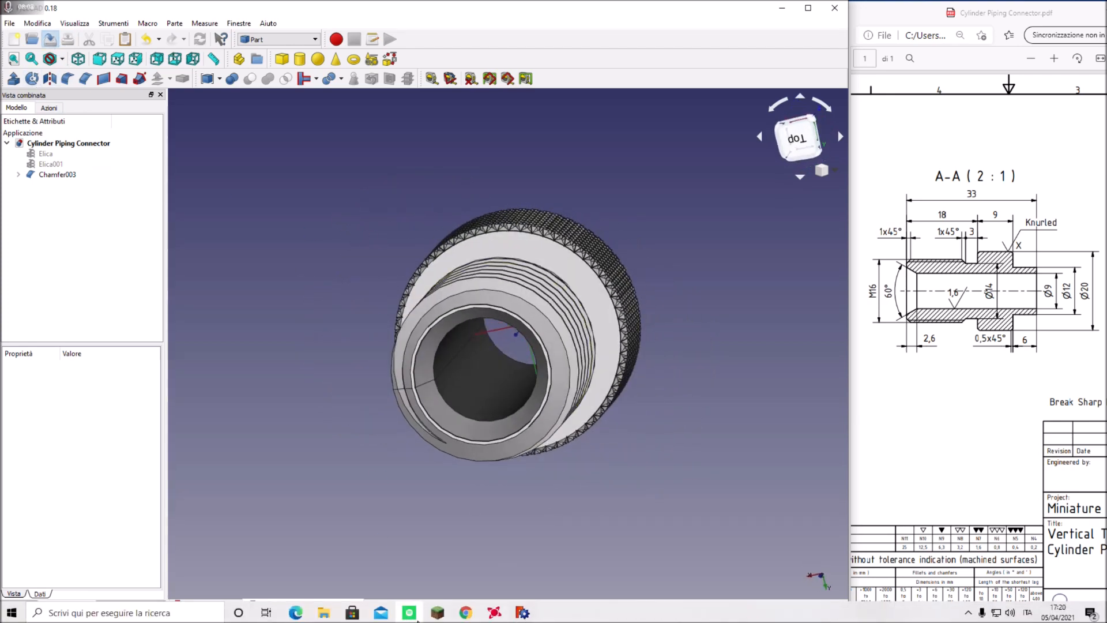
# Step: Open the drawing Cylinder Piping Collector Entry.pdf from the Cylinder Piping Entry project folder, then return to the FreeCAD model
pyautogui.moveTo(324, 612)
pyautogui.click(380, 586)
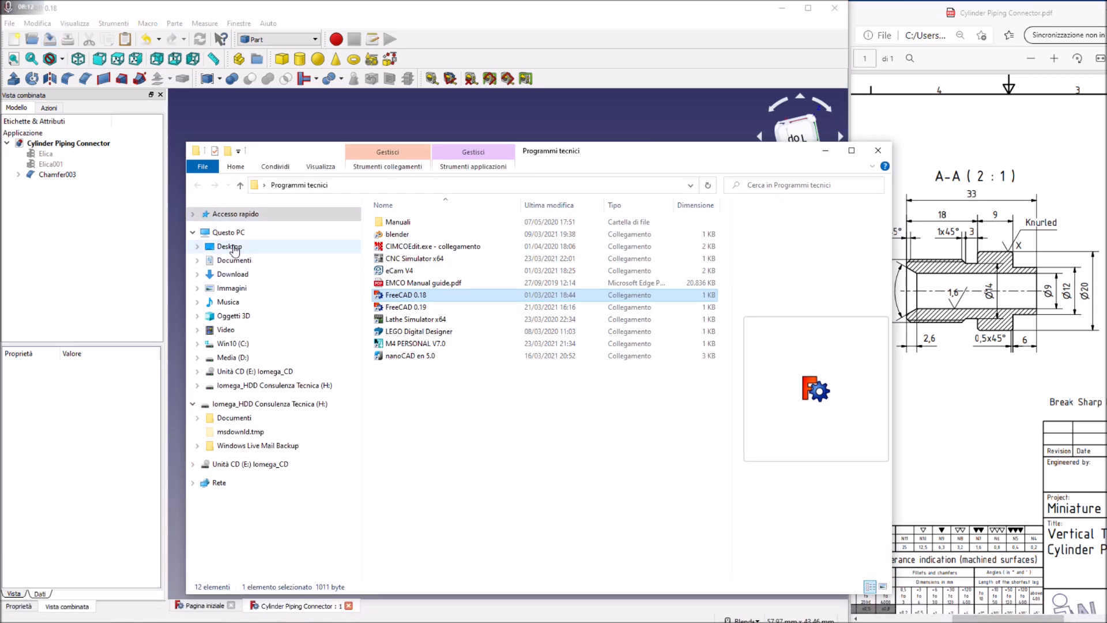
pyautogui.click(231, 248)
pyautogui.doubleClick(430, 224)
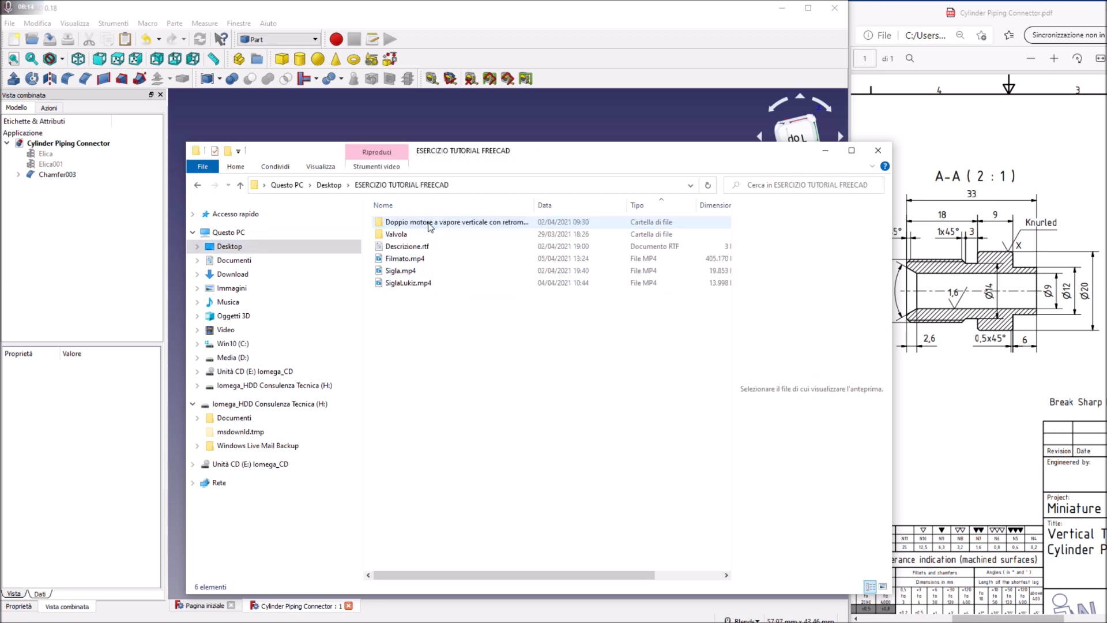
pyautogui.doubleClick(401, 223)
pyautogui.doubleClick(401, 223)
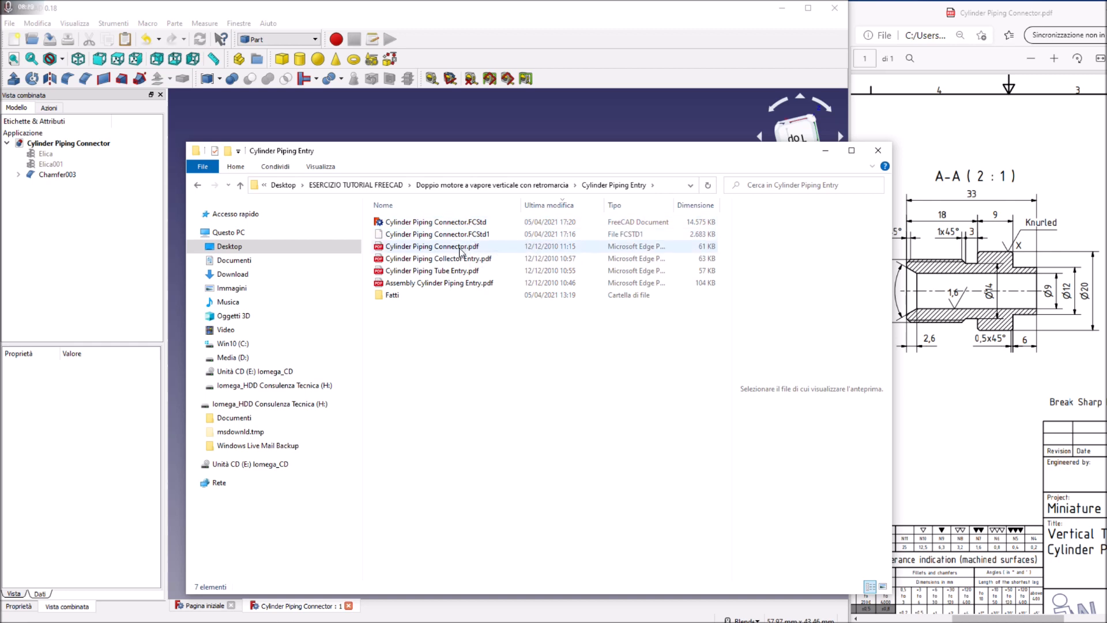
pyautogui.doubleClick(437, 259)
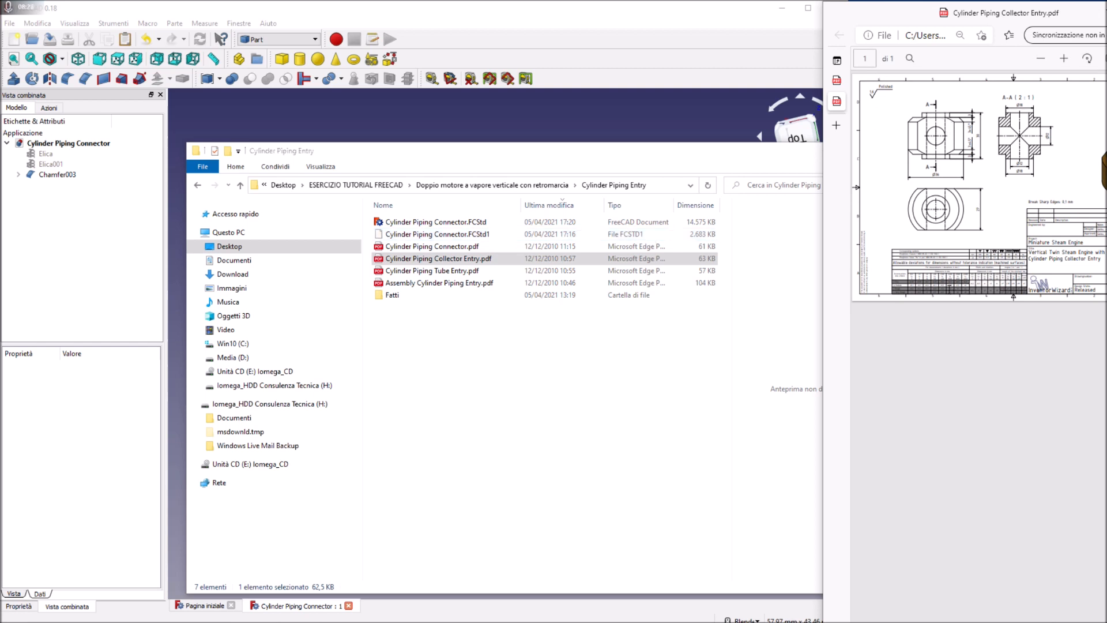
pyautogui.click(526, 121)
# Step: Set the display material of the whole connector body to Bronzo
pyautogui.click(579, 291)
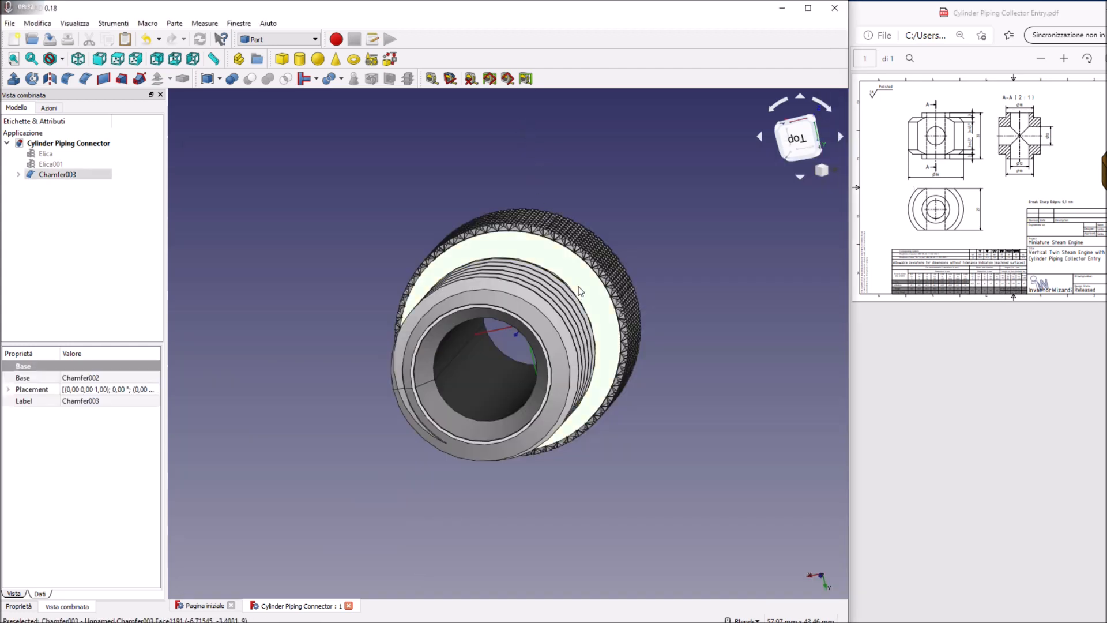
pyautogui.rightClick(579, 287)
pyautogui.click(609, 380)
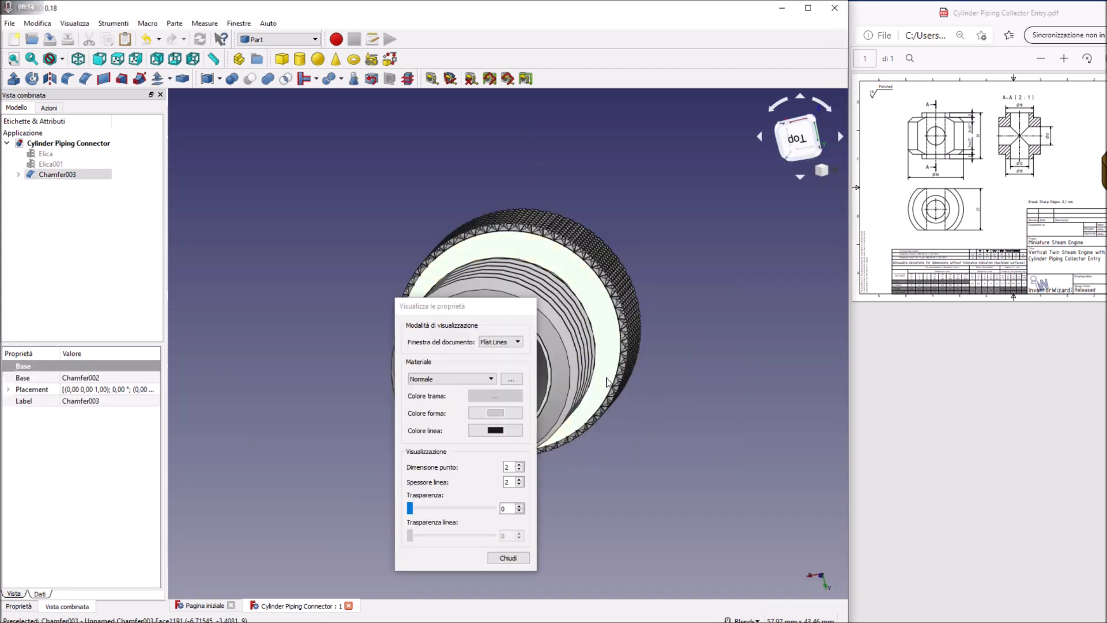
pyautogui.click(491, 380)
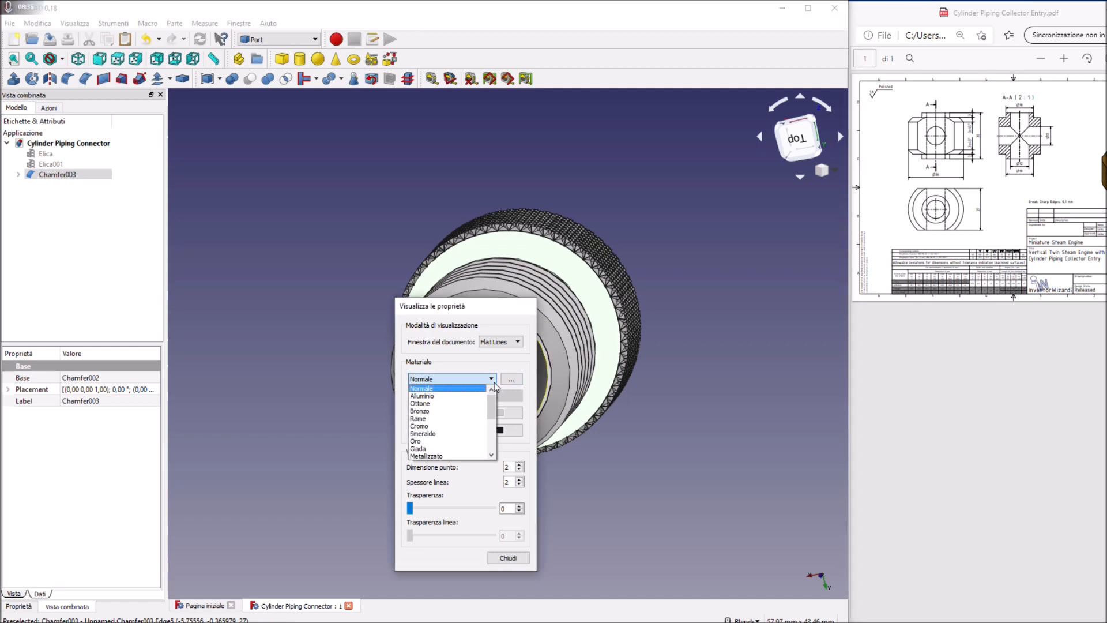
pyautogui.click(439, 420)
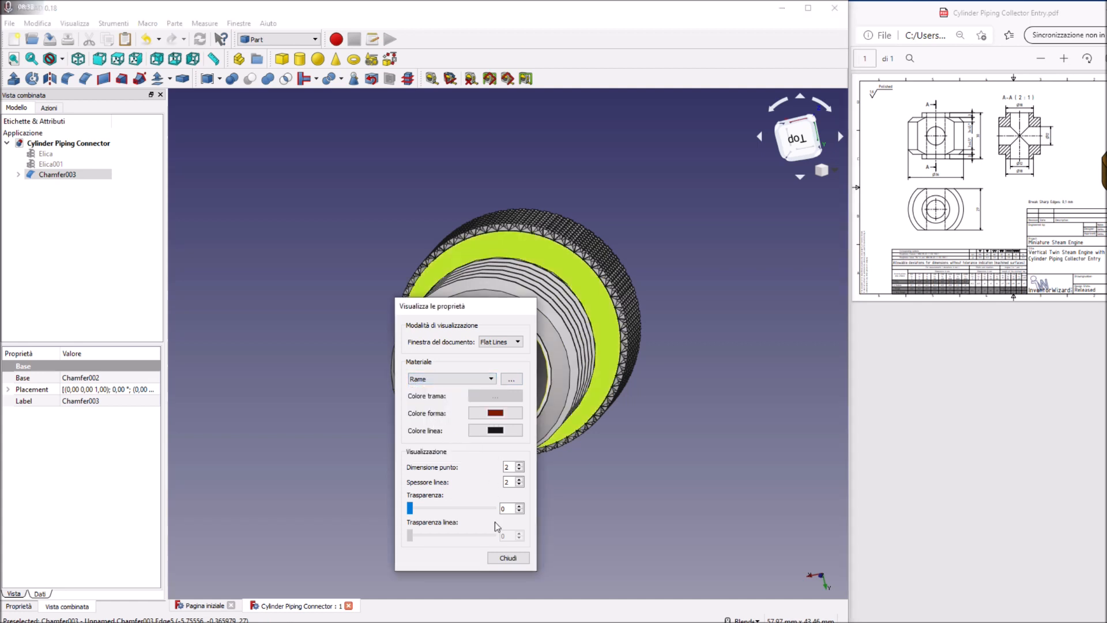
pyautogui.click(466, 381)
pyautogui.click(449, 416)
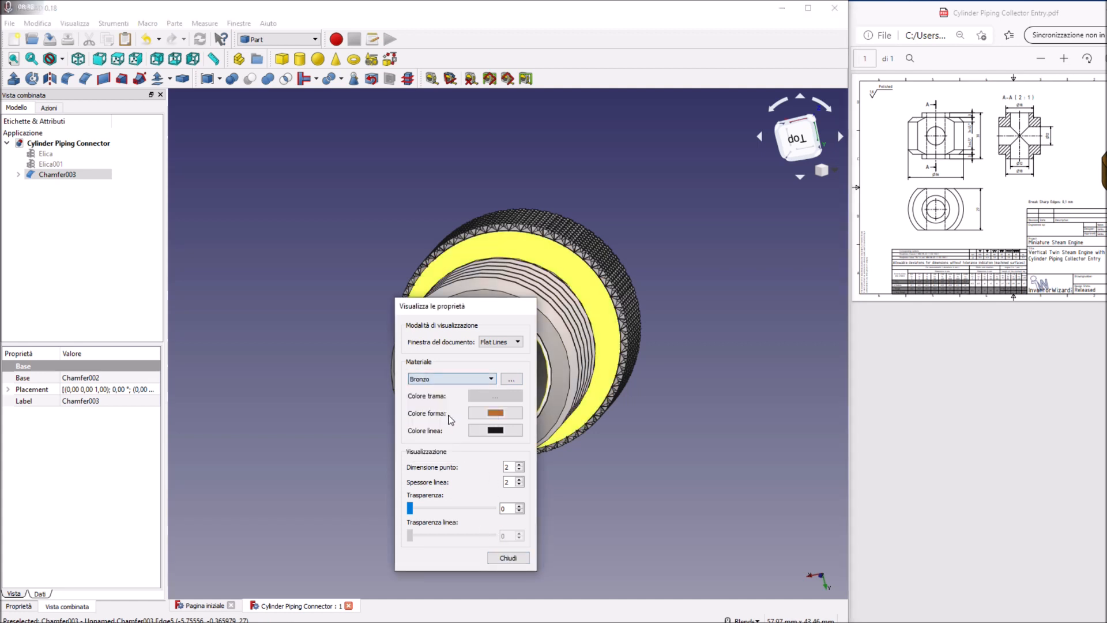
pyautogui.click(508, 558)
pyautogui.click(701, 389)
# Step: Inspect the recoloured connector from the stub end and save the document
pyautogui.moveTo(702, 389); pyautogui.dragTo(334, 288, button='middle')
pyautogui.moveTo(332, 248); pyautogui.dragTo(328, 349, button='middle')
pyautogui.click(51, 41)
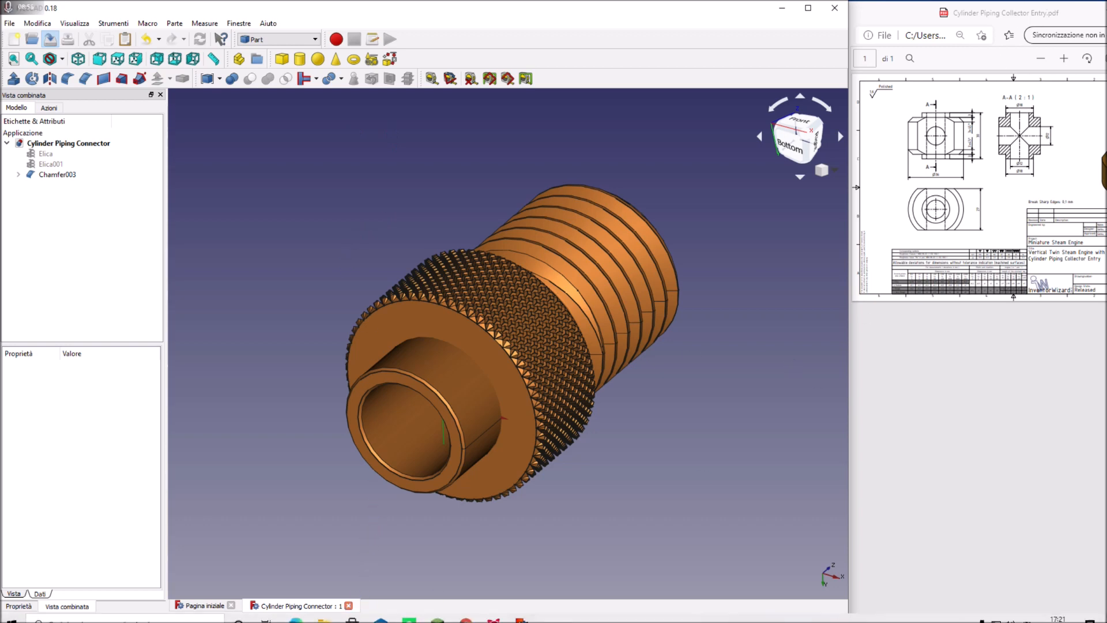
# Step: Copy the file name of Cylinder Piping Collector Entry.pdf in File Explorer without renaming the file
pyautogui.moveTo(337, 615)
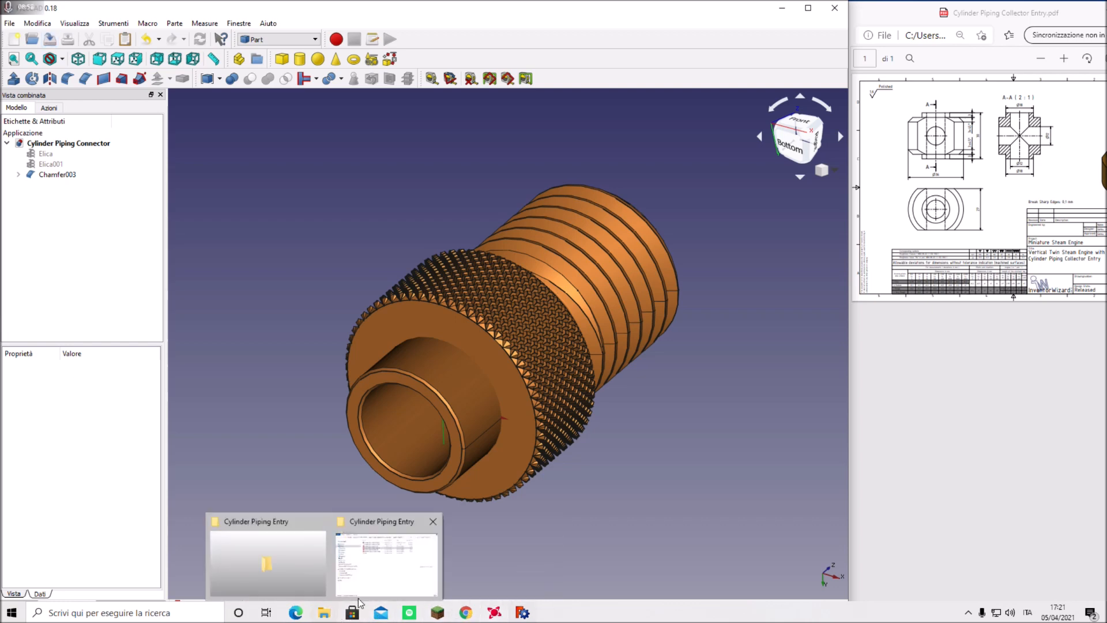
pyautogui.click(376, 584)
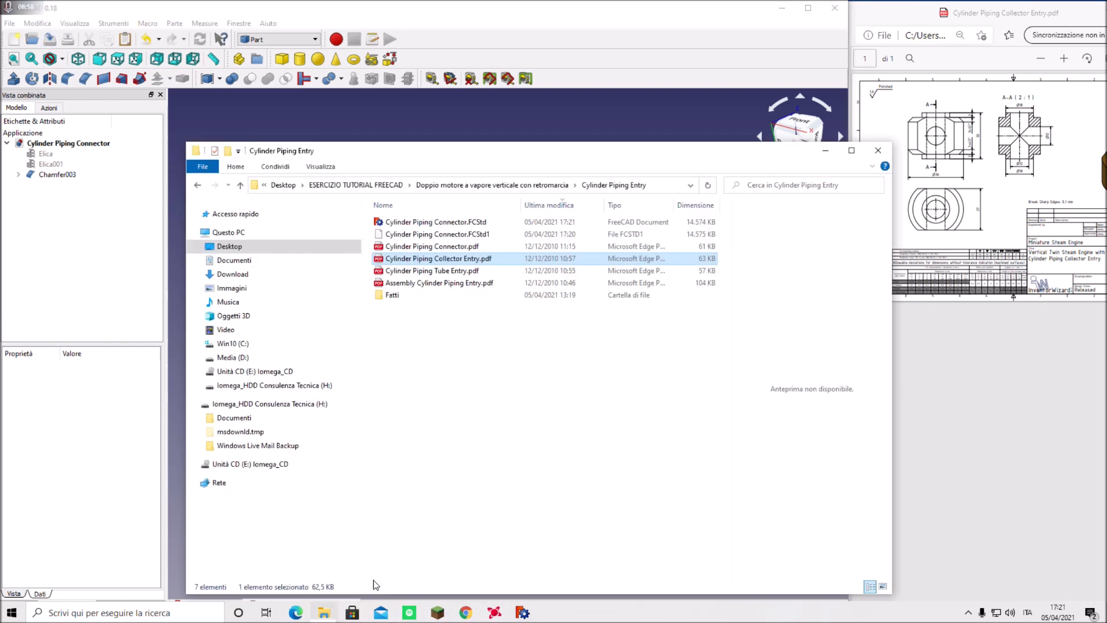
pyautogui.click(401, 259)
pyautogui.hotkey('ctrl', 'c')
pyautogui.rightClick(418, 258)
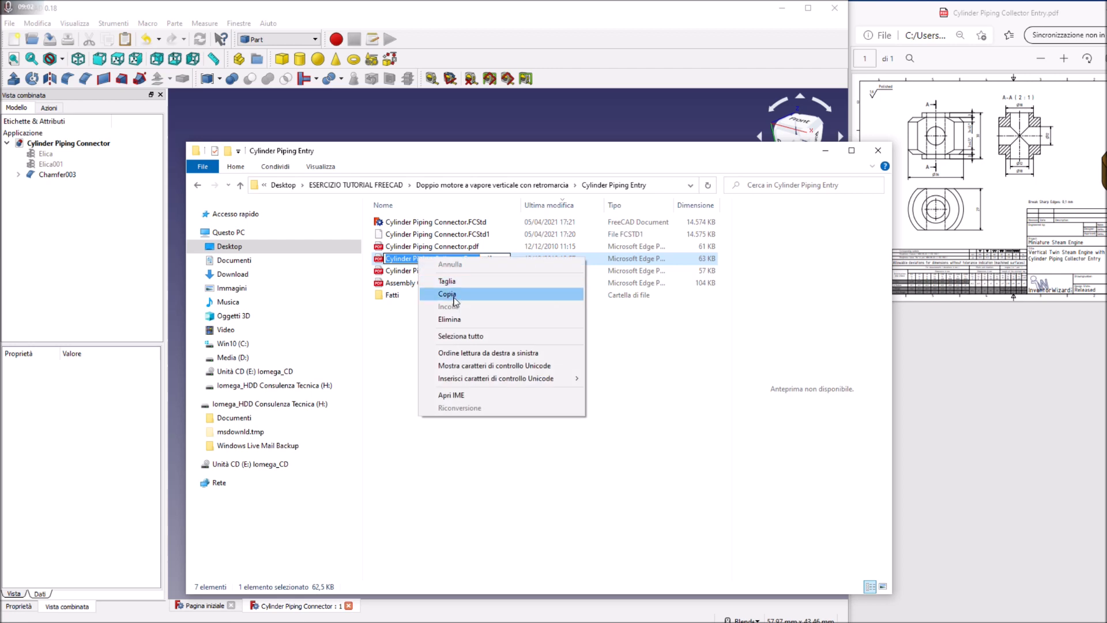
pyautogui.click(455, 294)
pyautogui.press('Return')
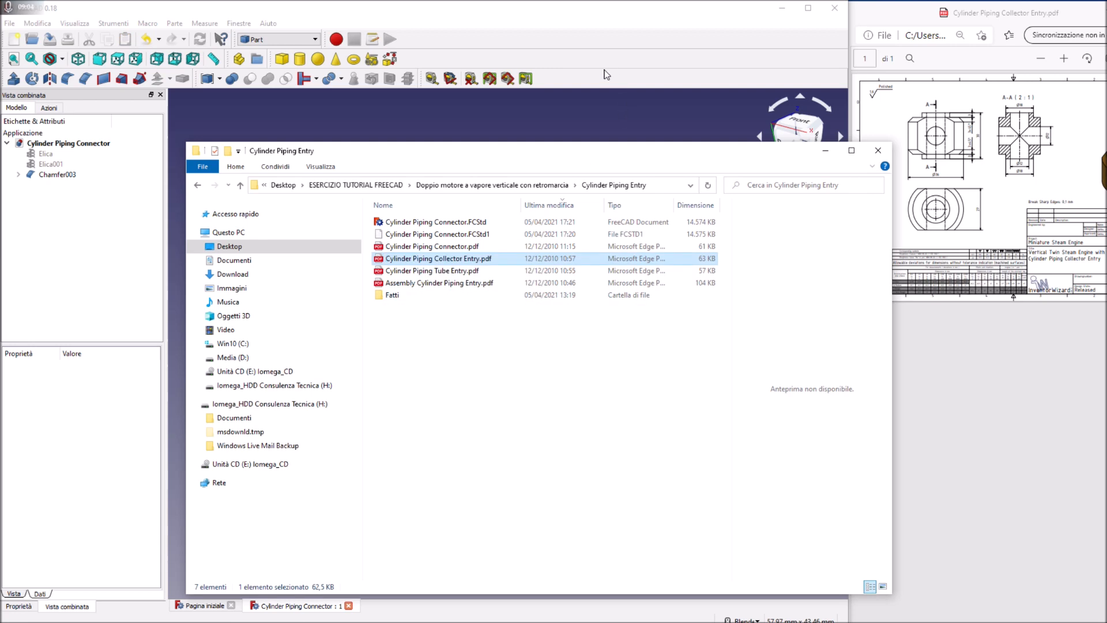
# Step: Return to FreeCAD, close the connector document and create a new empty one
pyautogui.click(699, 79)
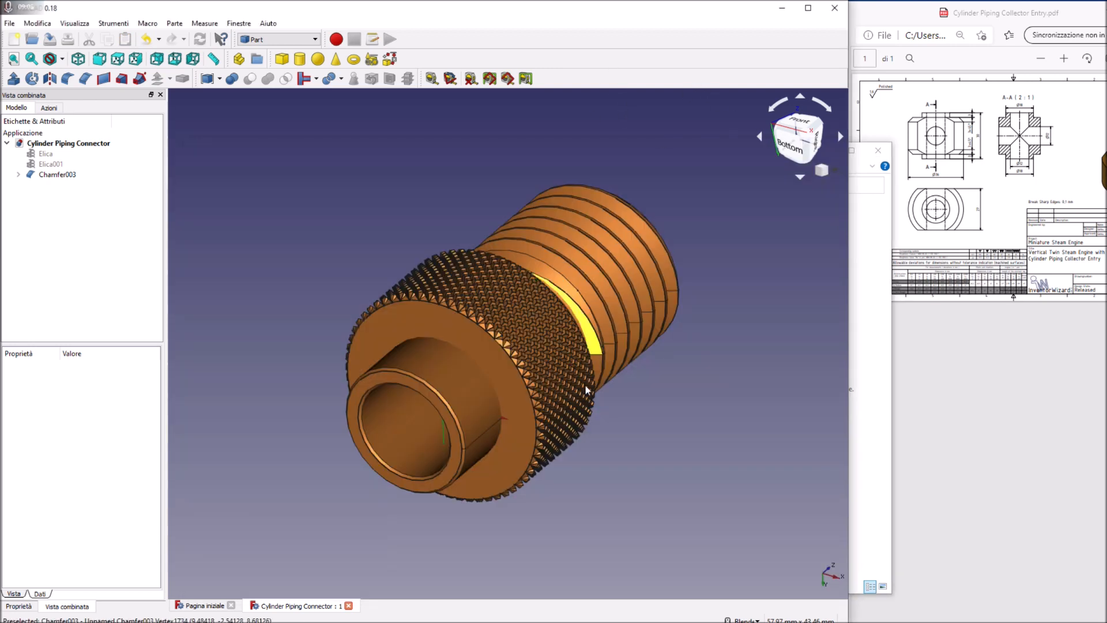
pyautogui.click(349, 606)
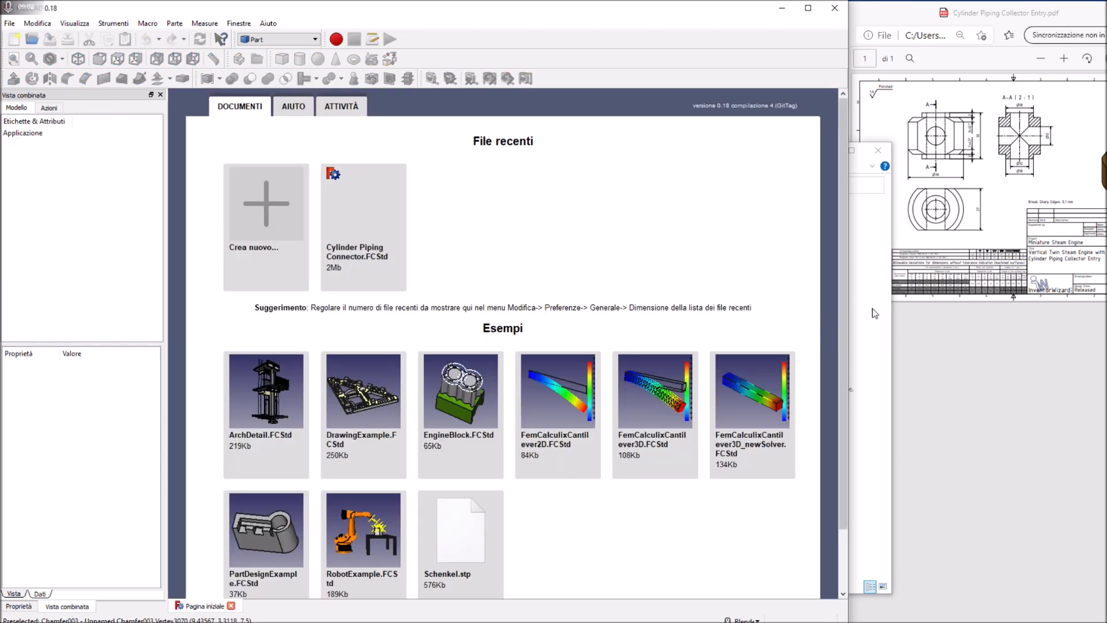
pyautogui.click(280, 239)
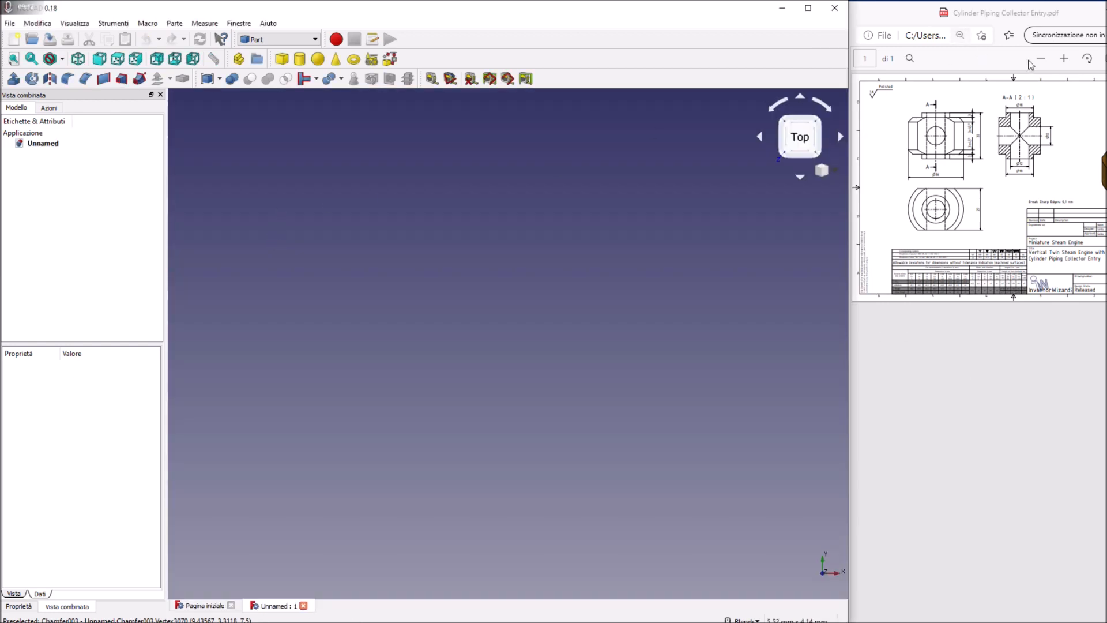
# Step: Save the new document as Cylinder Piping Collector Entry in the Cylinder Piping Entry folder, using the copied name
pyautogui.click(1063, 58)
pyautogui.click(1063, 59)
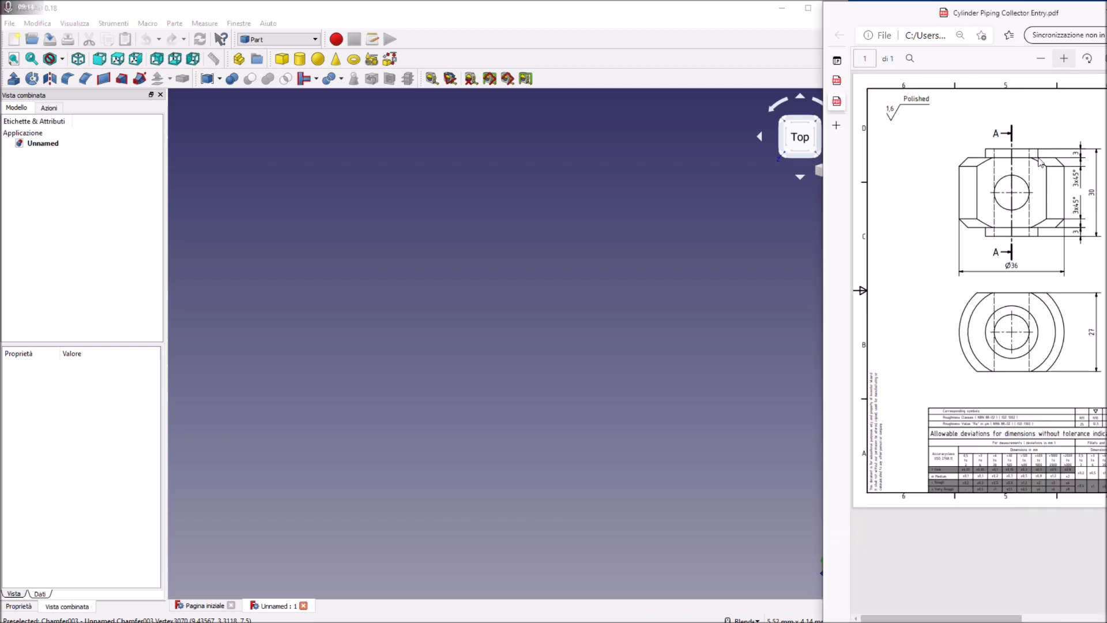
pyautogui.moveTo(980, 616); pyautogui.dragTo(1026, 619)
pyautogui.click(1039, 59)
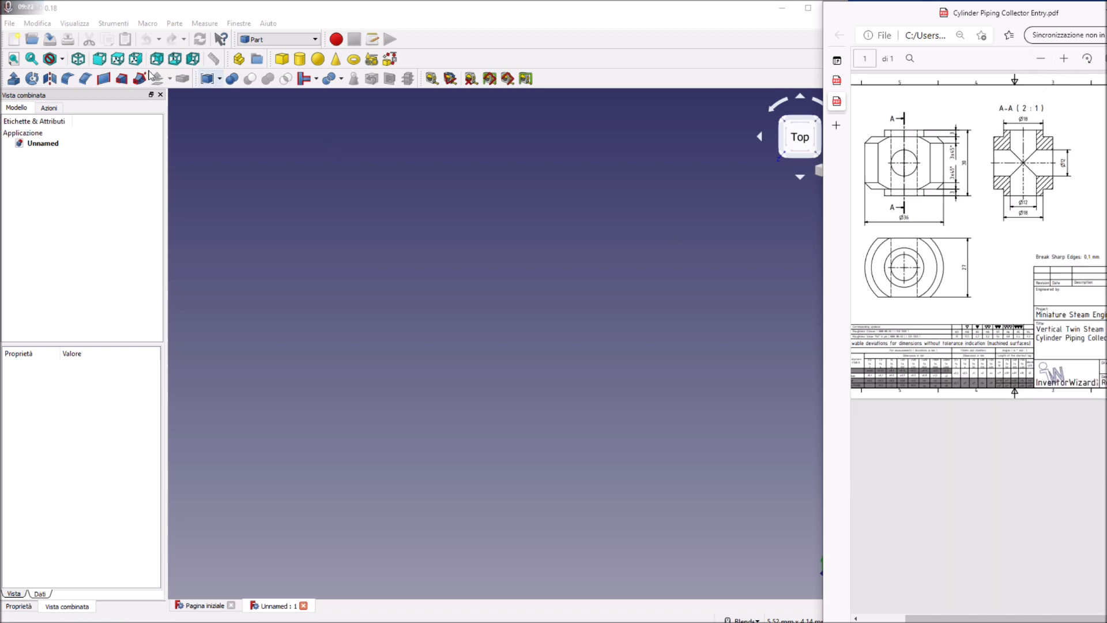
pyautogui.click(51, 44)
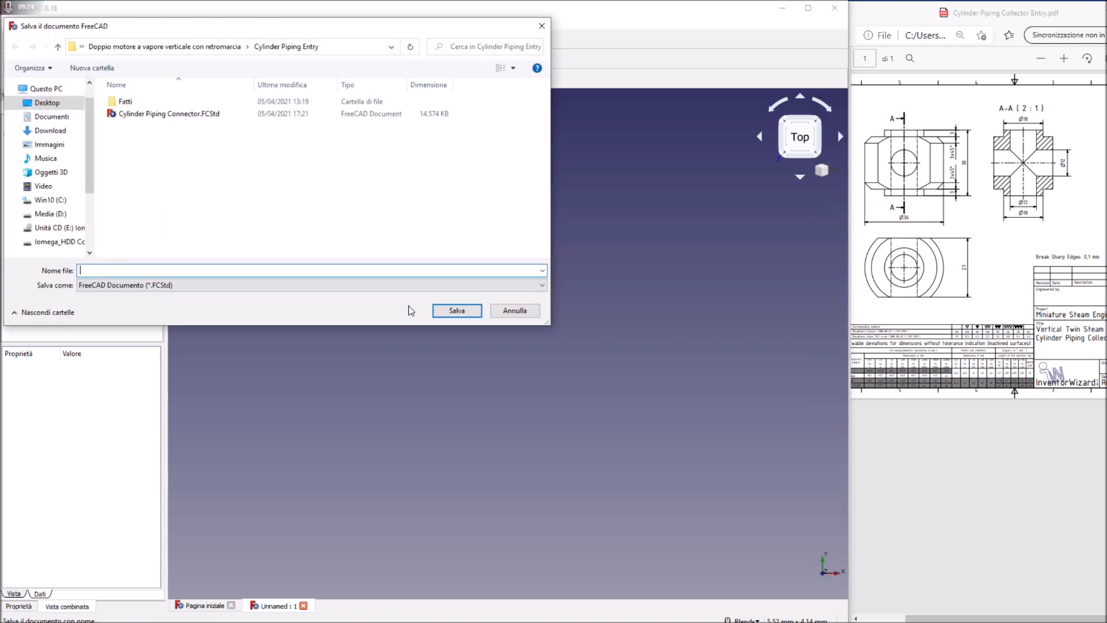
pyautogui.rightClick(153, 273)
pyautogui.click(177, 308)
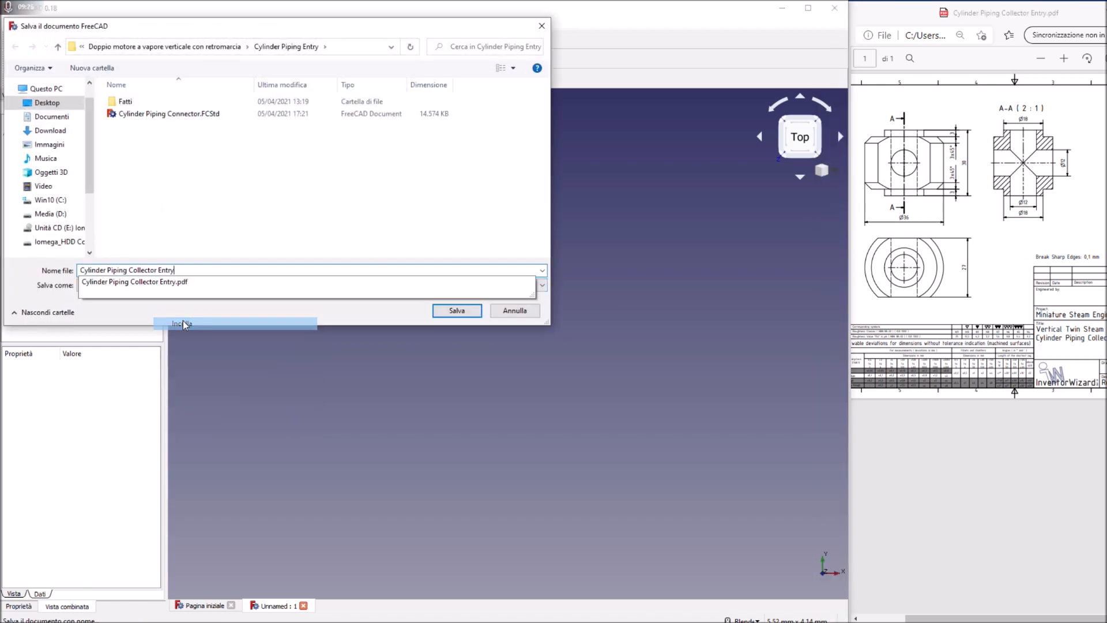
pyautogui.click(451, 311)
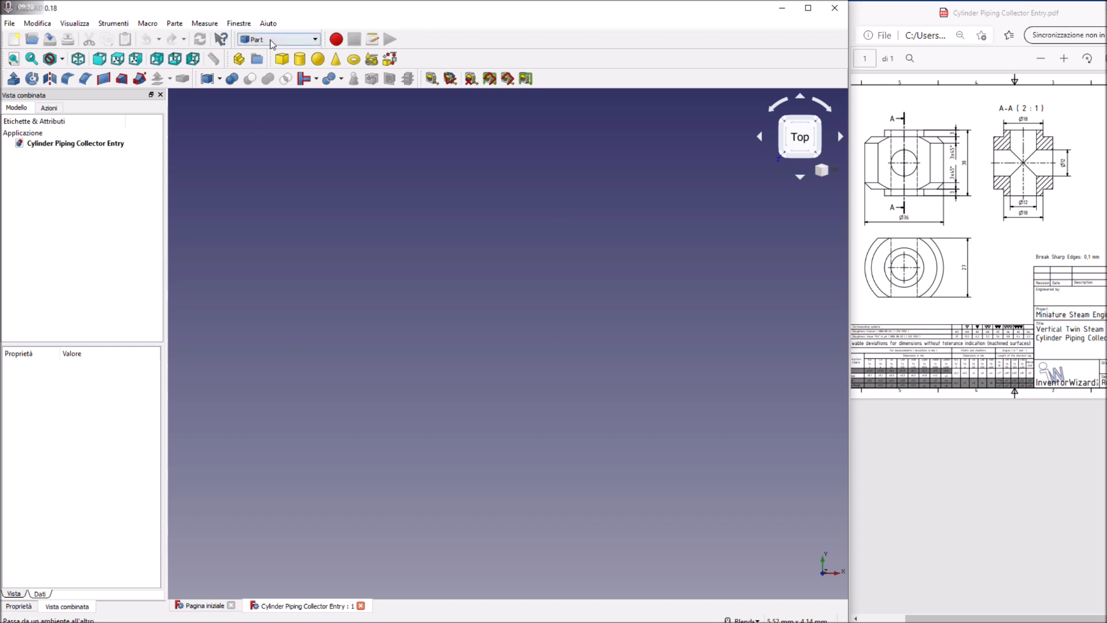
# Step: Add a cylinder primitive for the collector body and set its radius to 18 mm
pyautogui.click(79, 25)
pyautogui.click(113, 188)
pyautogui.click(299, 58)
pyautogui.click(50, 153)
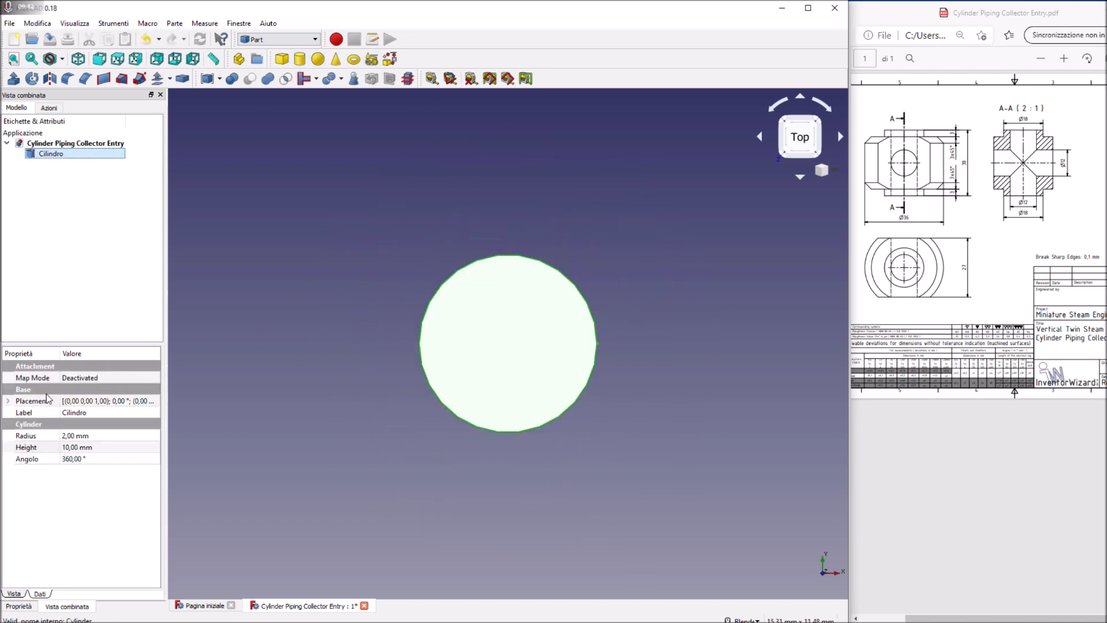
pyautogui.click(75, 436)
pyautogui.write('18')
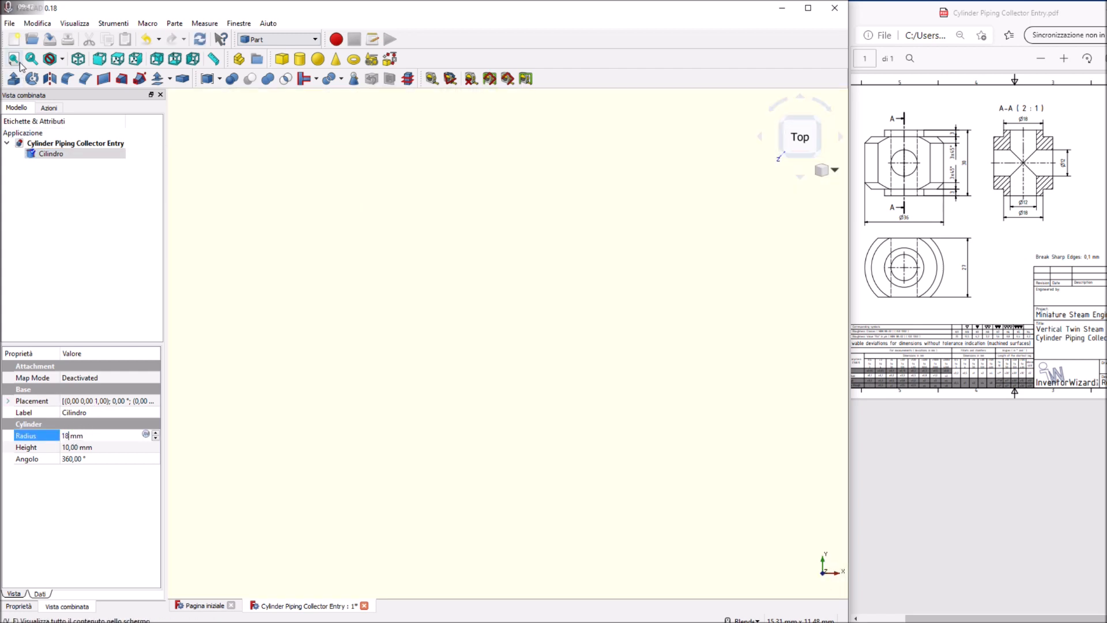
pyautogui.click(16, 61)
# Step: Set the height of the collector body cylinder to 24 mm
pyautogui.moveTo(504, 290); pyautogui.dragTo(505, 188, button='middle')
pyautogui.click(580, 354)
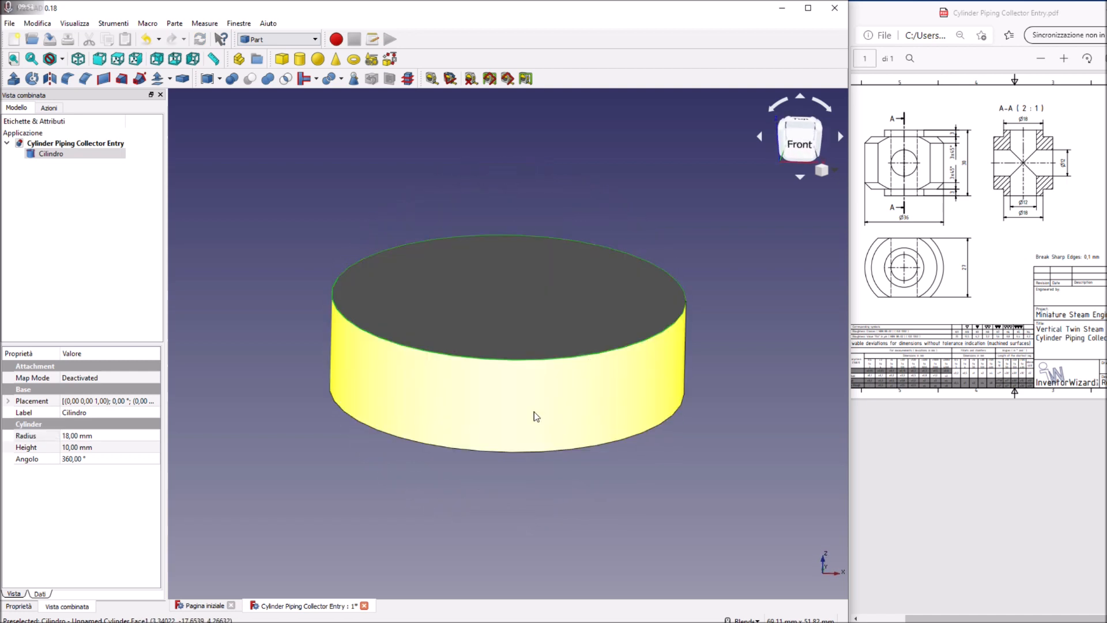
pyautogui.click(93, 448)
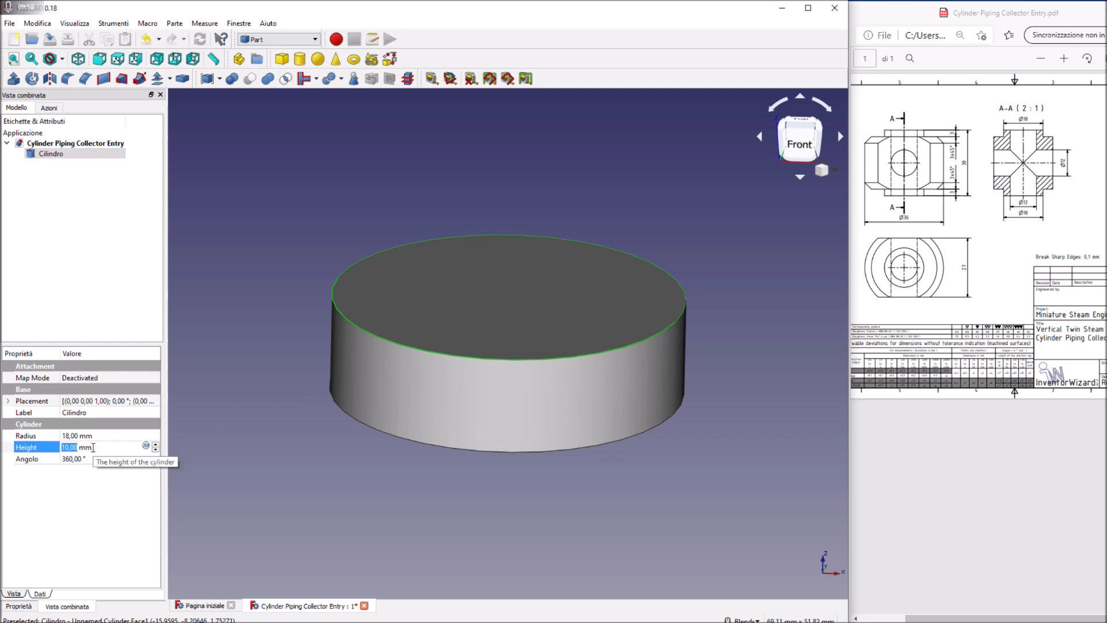
pyautogui.scroll(15, 93, 448)
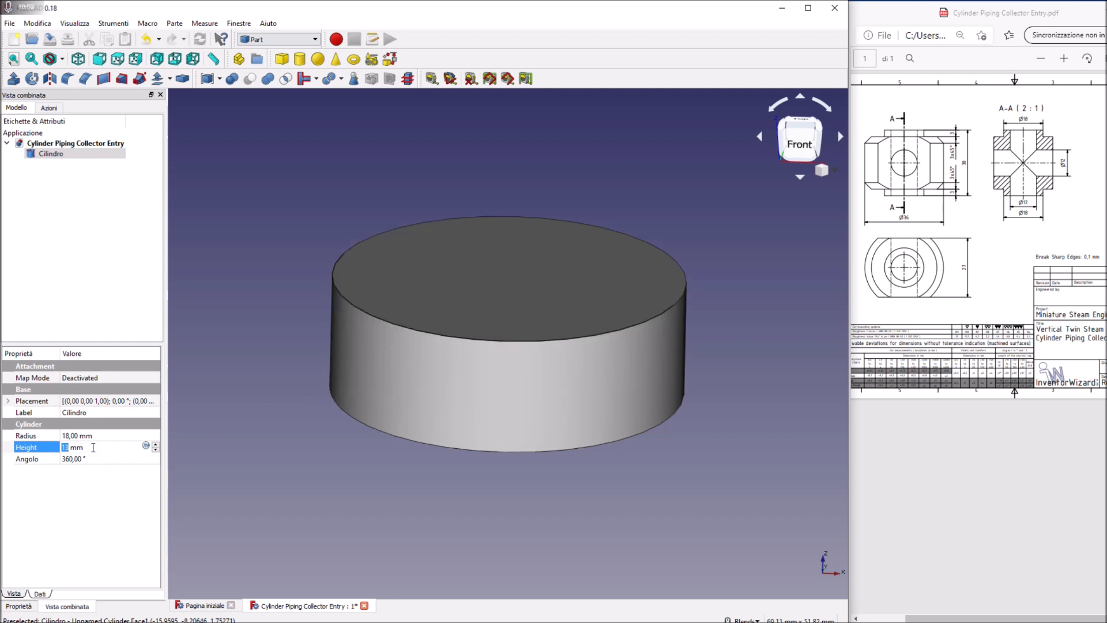
pyautogui.scroll(1, 86, 448)
pyautogui.scroll(-2, 87, 447)
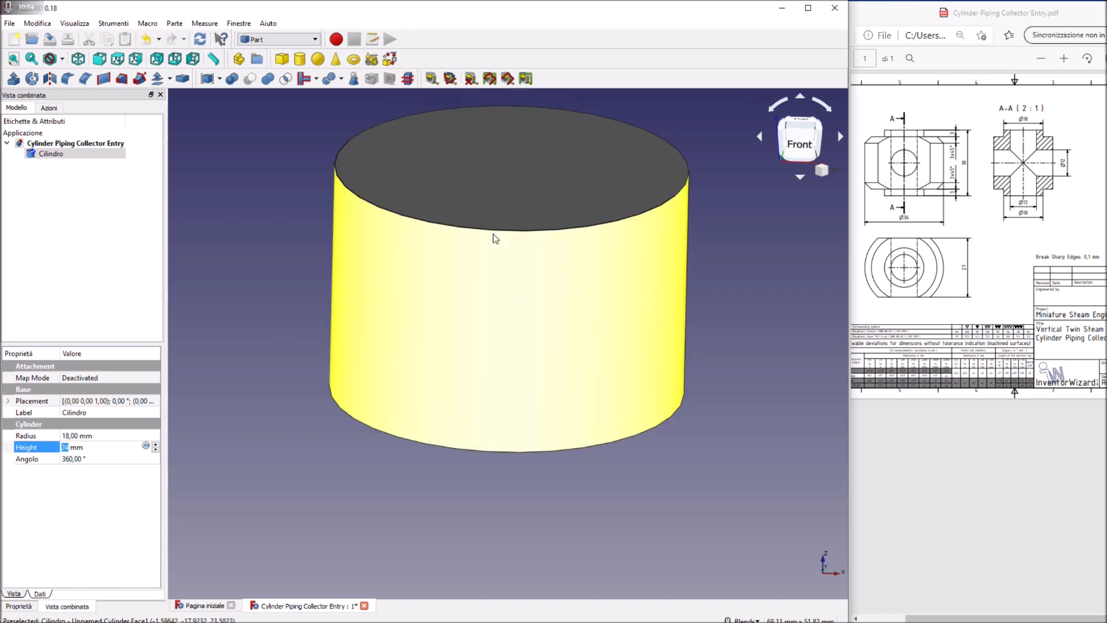
# Step: Chamfer the upper and lower circular edges of the body cylinder with a constant width of 3 mm
pyautogui.click(493, 234)
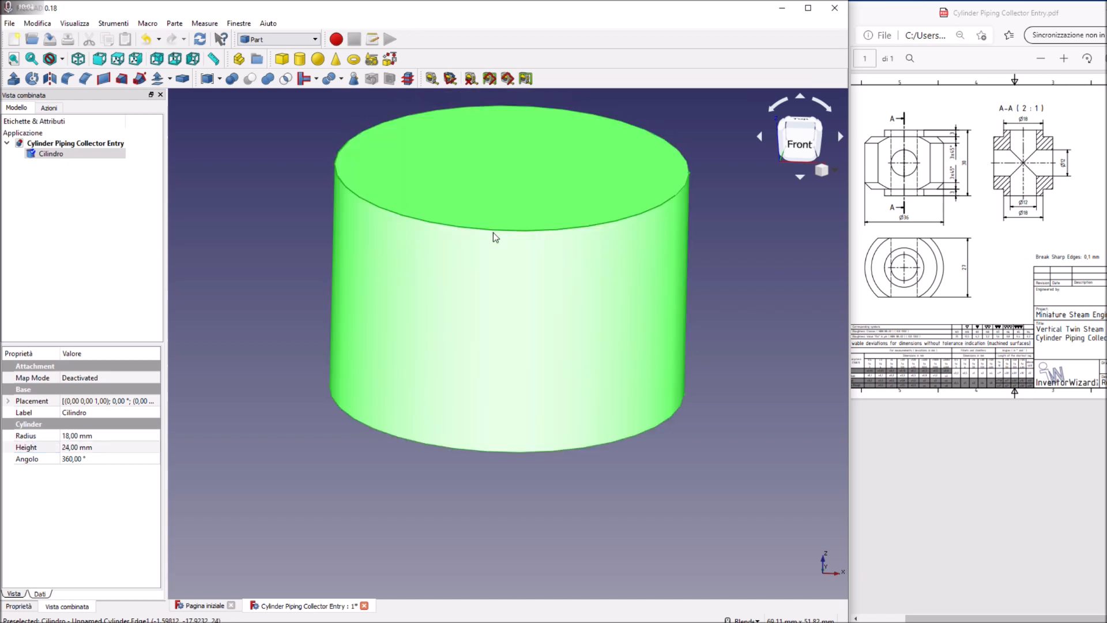
pyautogui.click(486, 455)
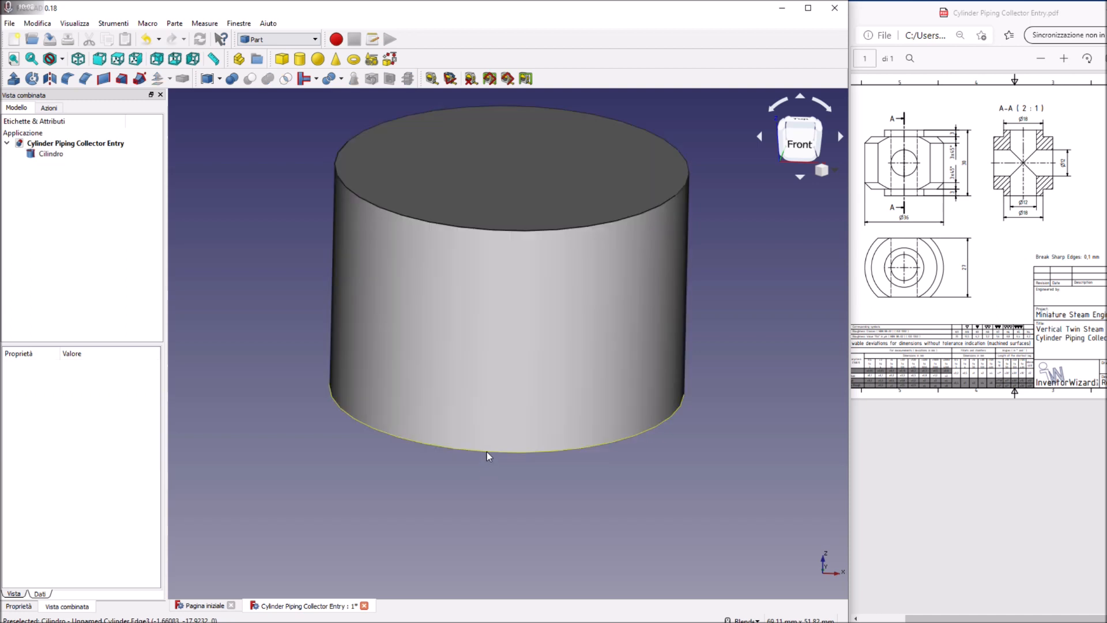
pyautogui.click(490, 245)
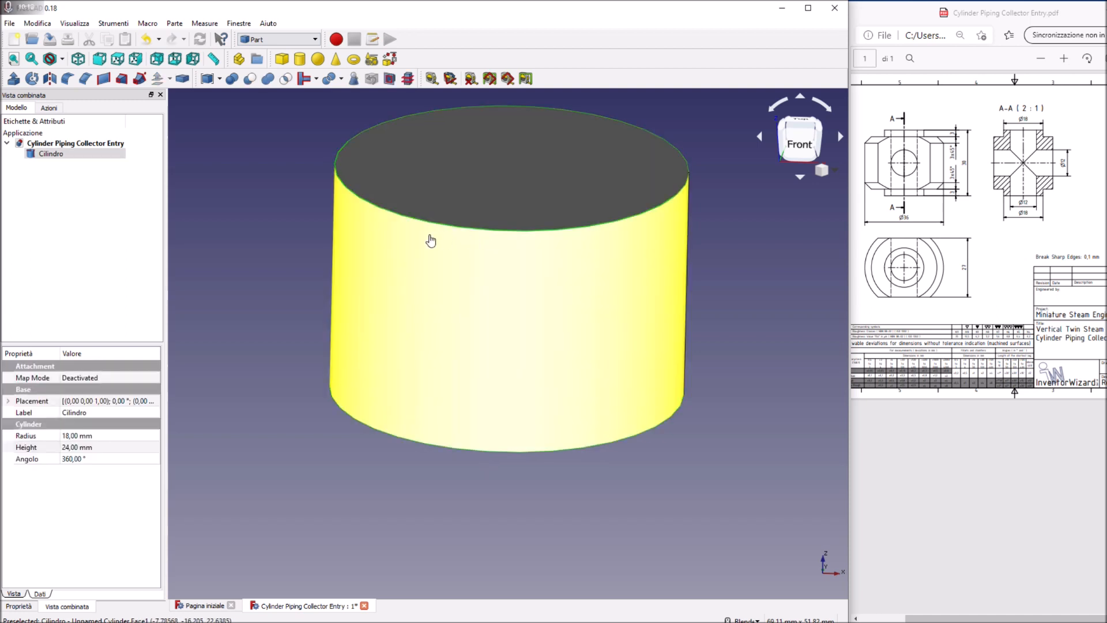
pyautogui.click(85, 78)
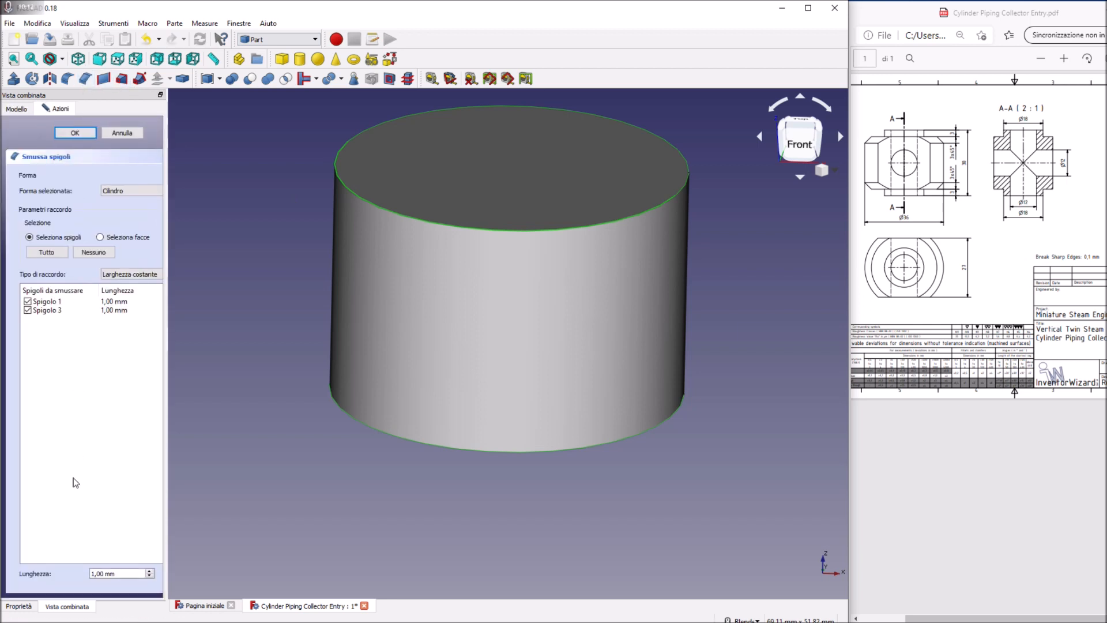
pyautogui.doubleClick(91, 574)
pyautogui.write('3')
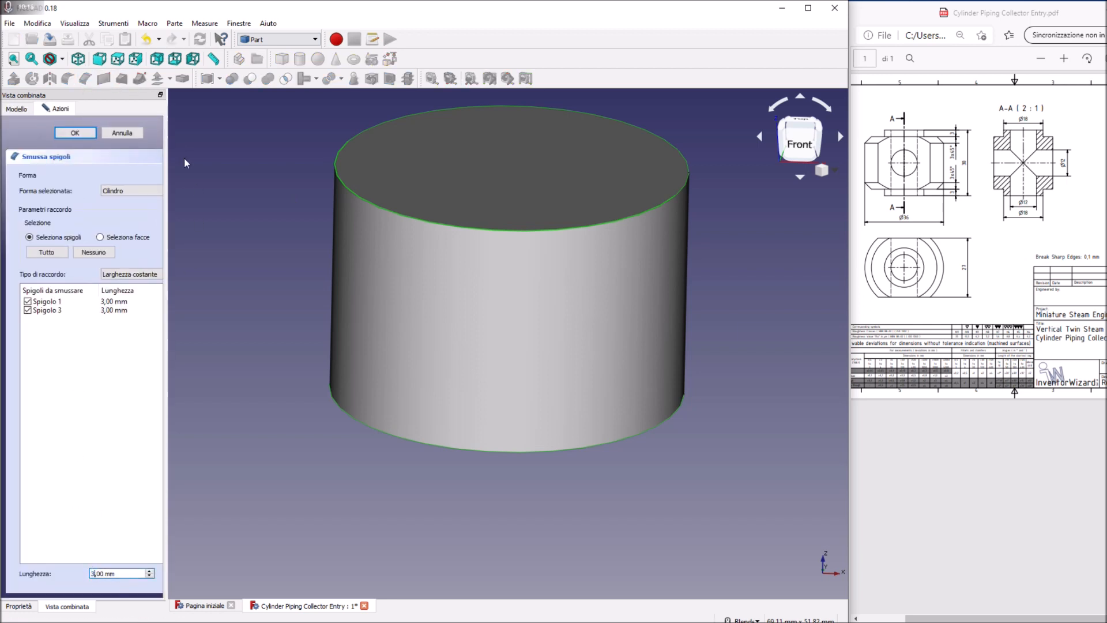
pyautogui.click(76, 133)
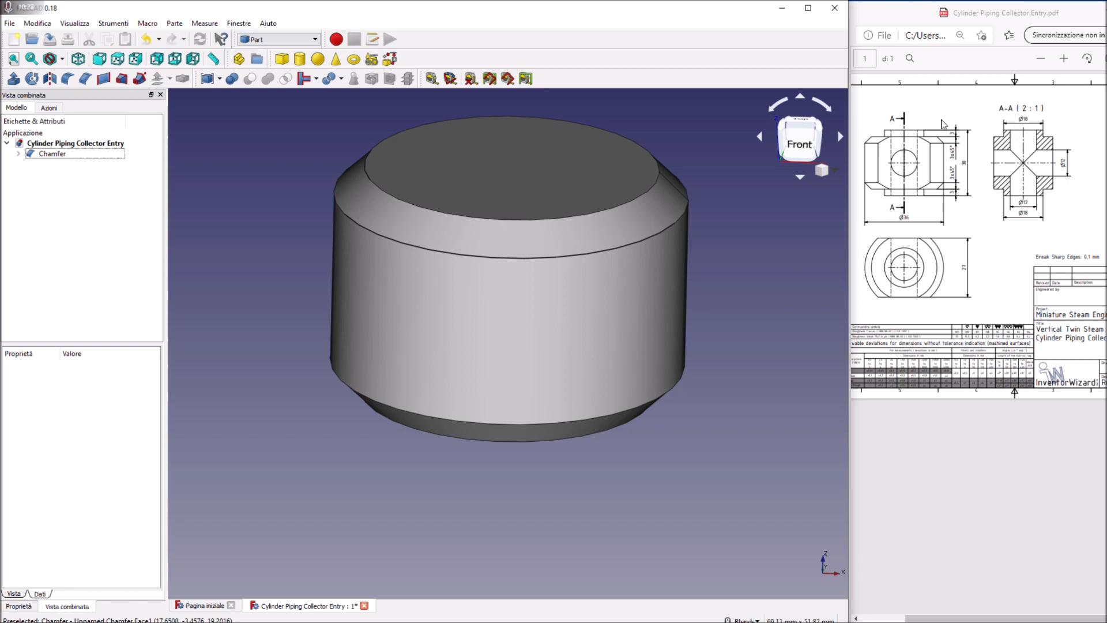
# Step: Add a second cylinder primitive with a 9 mm radius and a 30 mm height
pyautogui.click(299, 59)
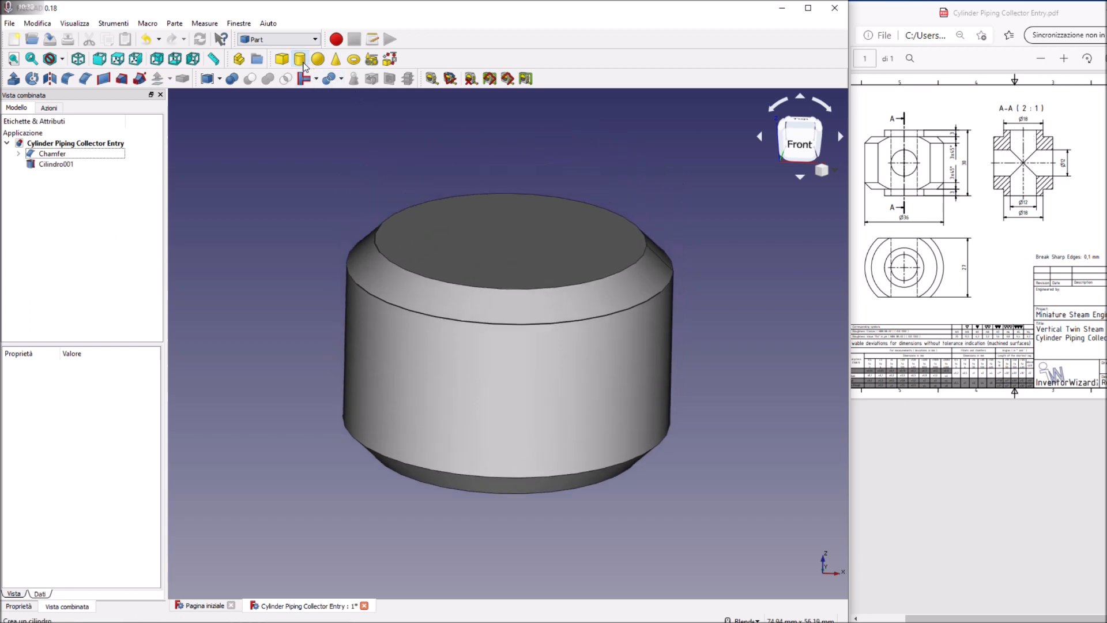
pyautogui.click(58, 165)
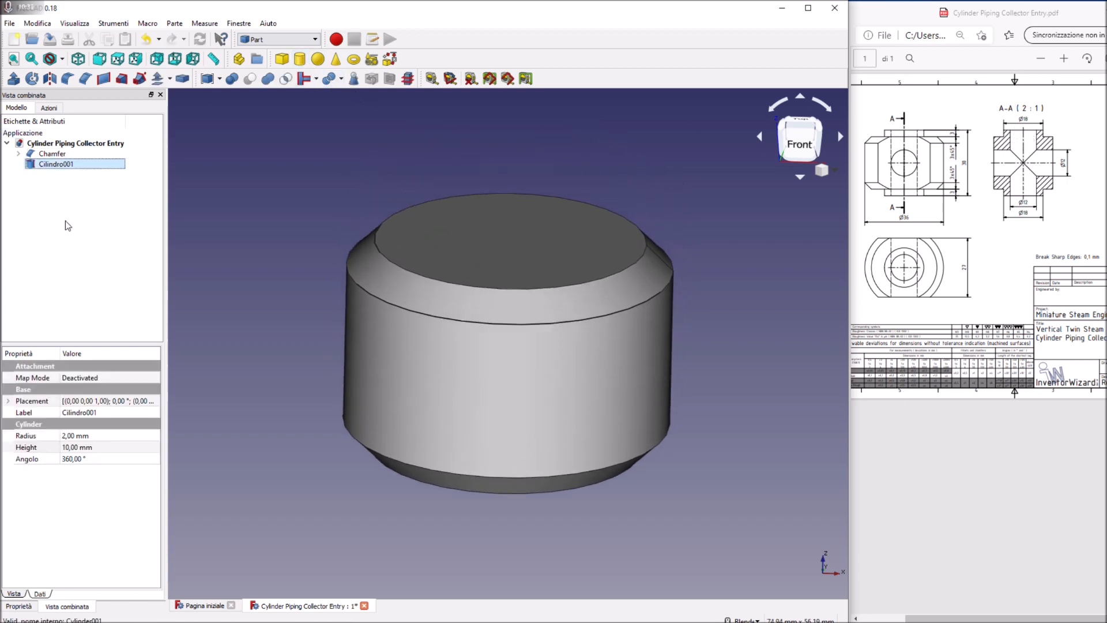
pyautogui.click(75, 437)
pyautogui.click(78, 447)
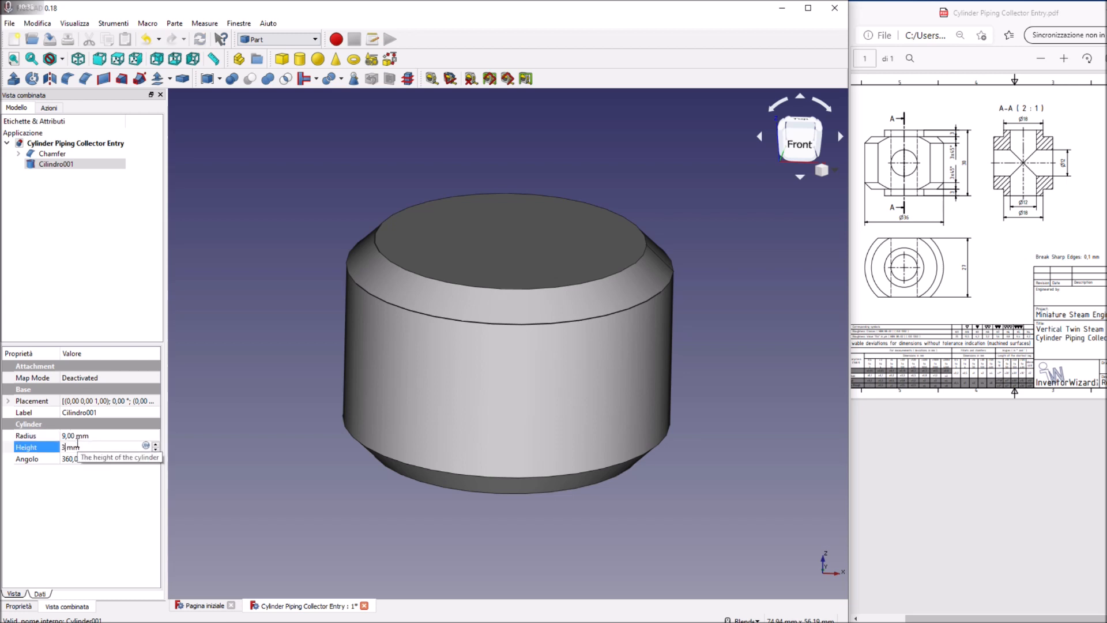
pyautogui.write('30')
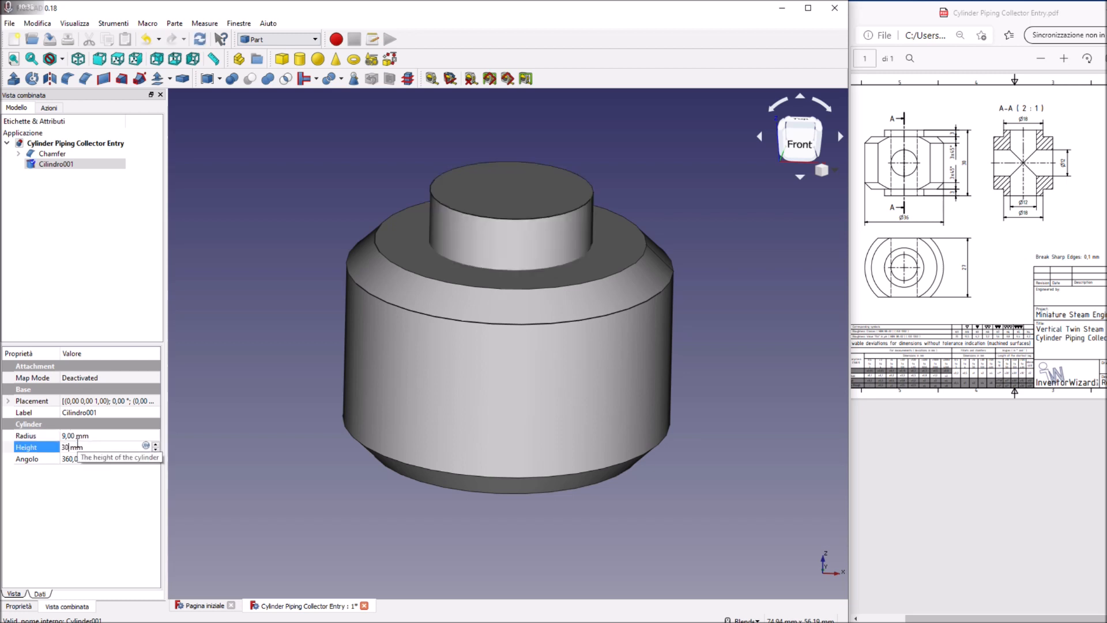
# Step: Set the z position of the 9 mm radius cylinder to -3 mm
pyautogui.click(8, 400)
pyautogui.click(46, 437)
pyautogui.click(20, 435)
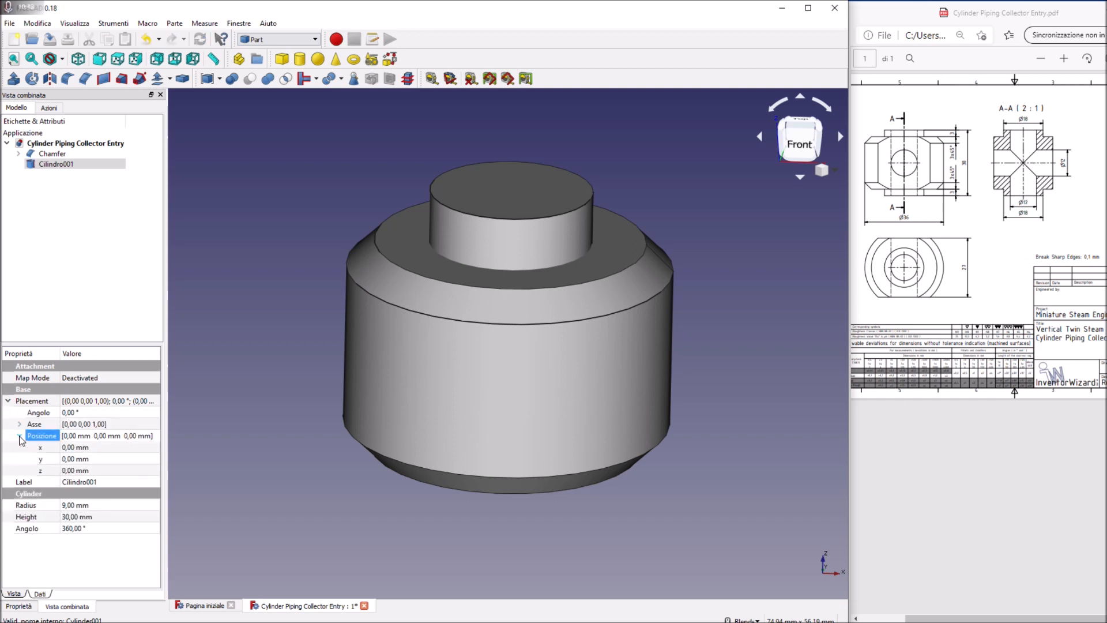
pyautogui.click(85, 470)
pyautogui.scroll(-2, 85, 470)
pyautogui.scroll(-1, 85, 471)
# Step: Add a box primitive and set its length to 22 mm, width to 23 mm and height to 30 mm
pyautogui.moveTo(402, 510); pyautogui.dragTo(398, 421, button='middle')
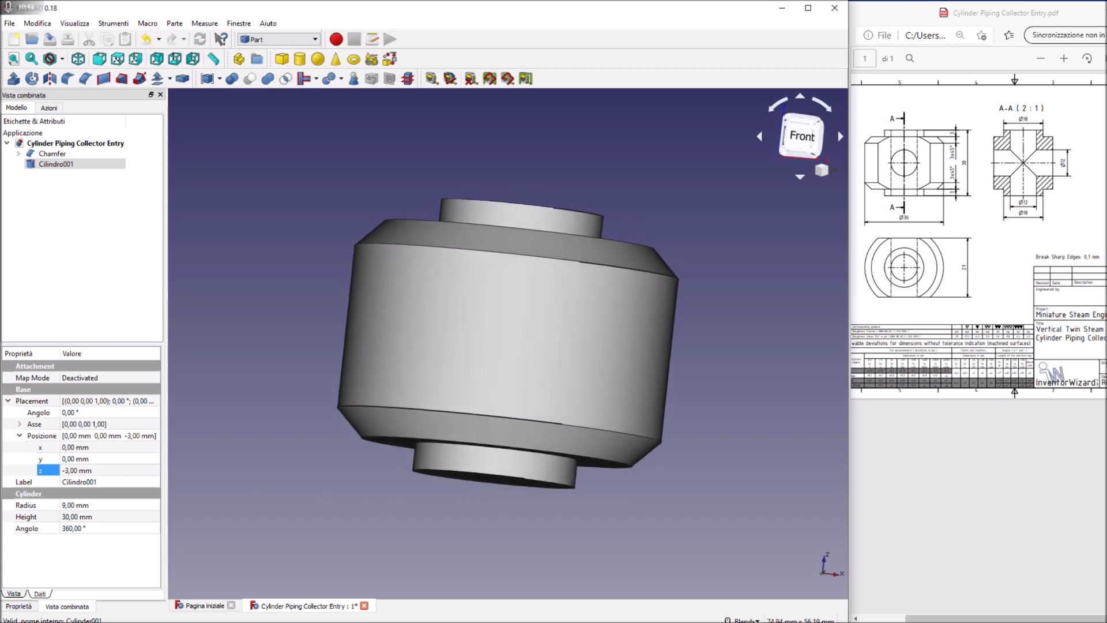
pyautogui.moveTo(599, 219); pyautogui.dragTo(519, 289, button='middle')
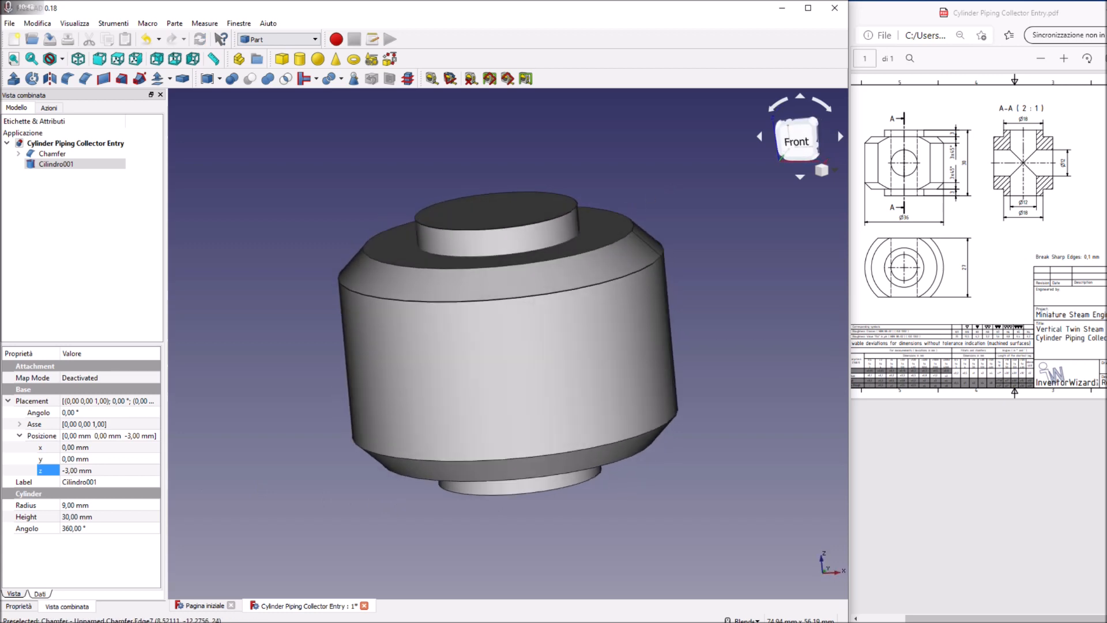
pyautogui.moveTo(704, 226); pyautogui.dragTo(695, 301, button='middle')
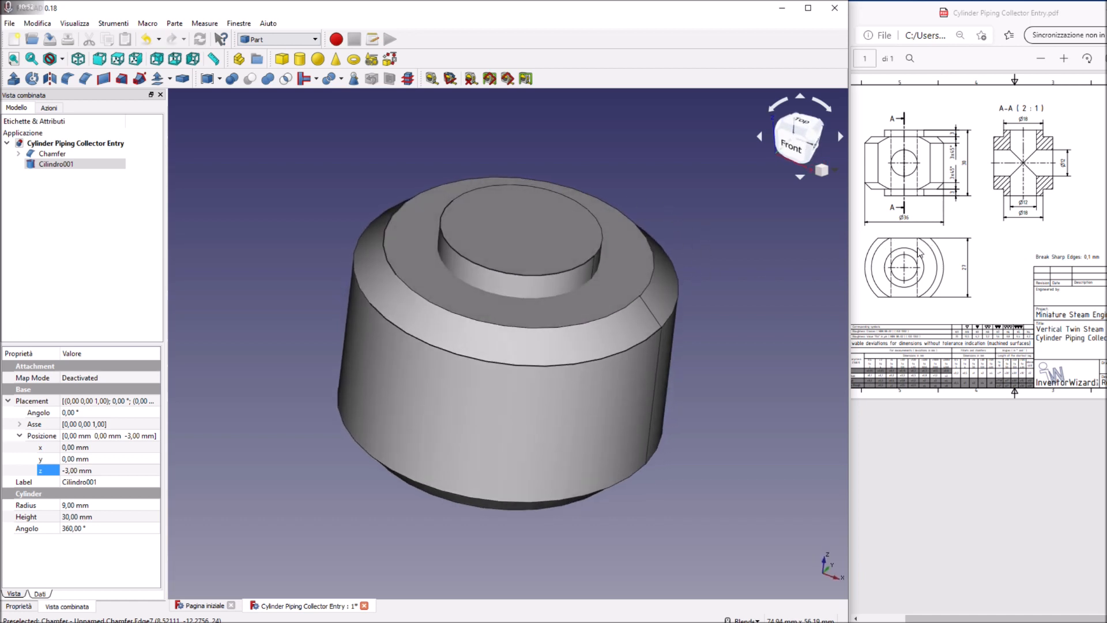
pyautogui.moveTo(716, 194); pyautogui.dragTo(616, 285, button='middle')
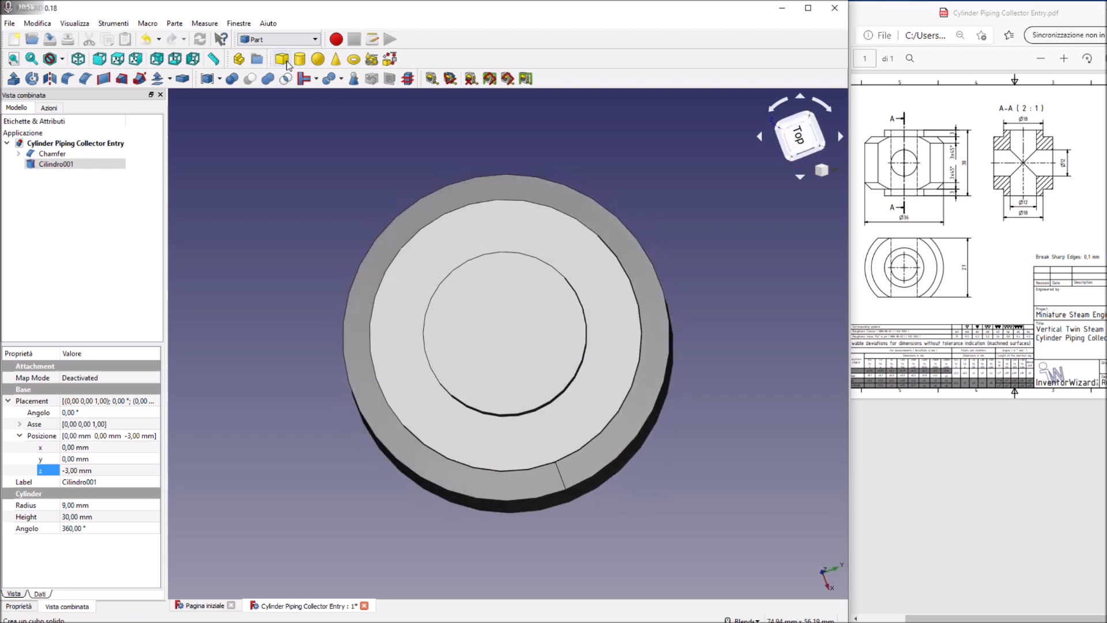
pyautogui.click(282, 58)
pyautogui.click(48, 175)
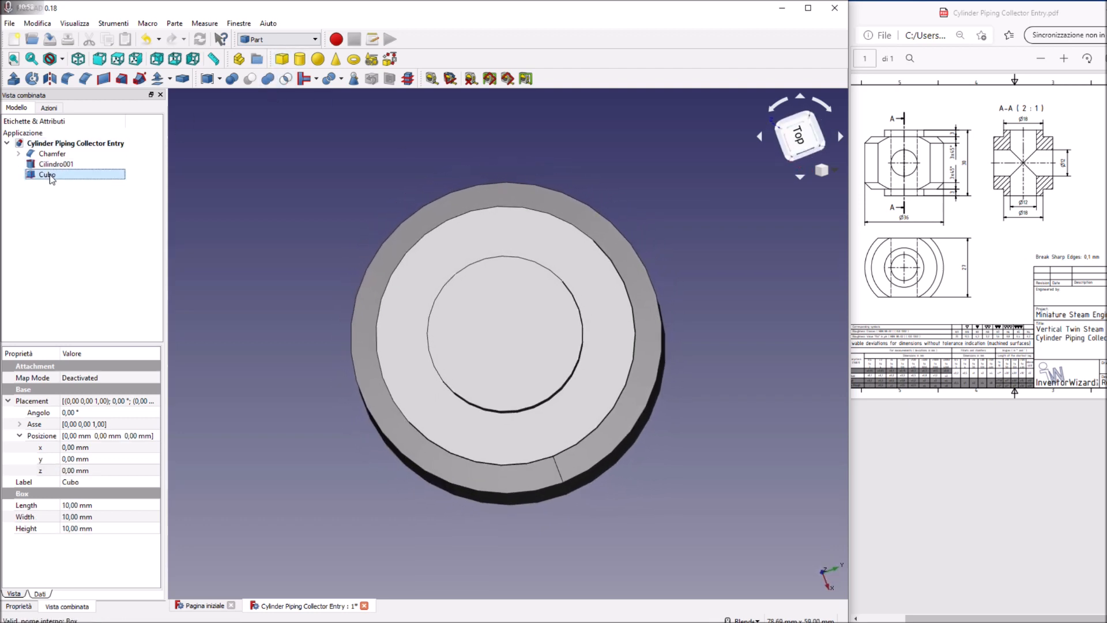
pyautogui.click(78, 506)
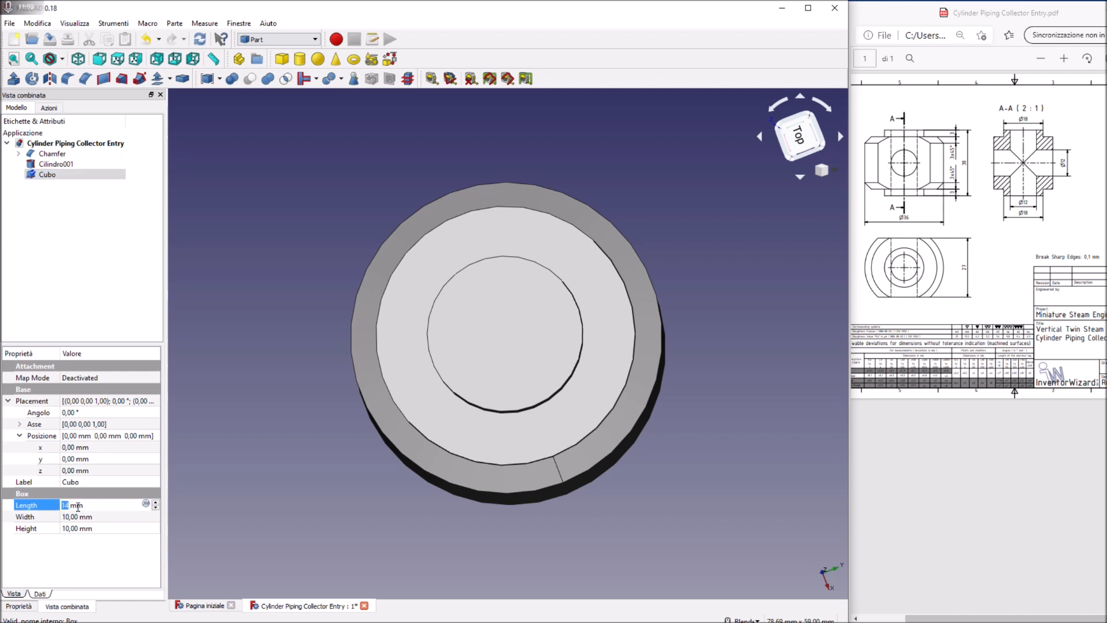
pyautogui.scroll(8, 78, 507)
pyautogui.click(79, 518)
pyautogui.scroll(13, 79, 517)
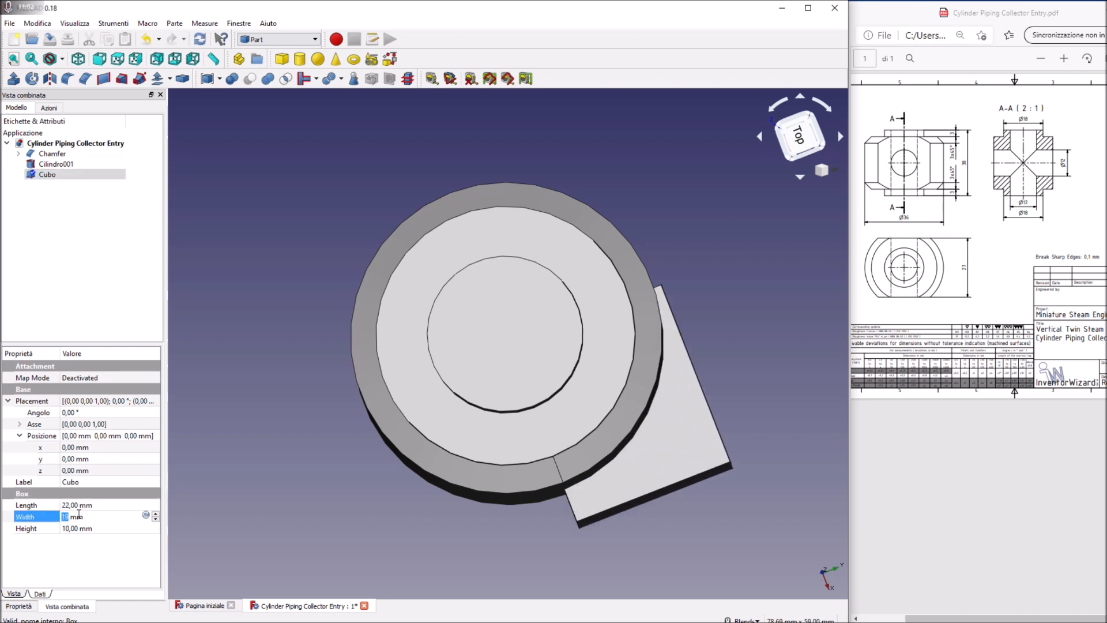
pyautogui.click(76, 528)
pyautogui.scroll(20, 76, 528)
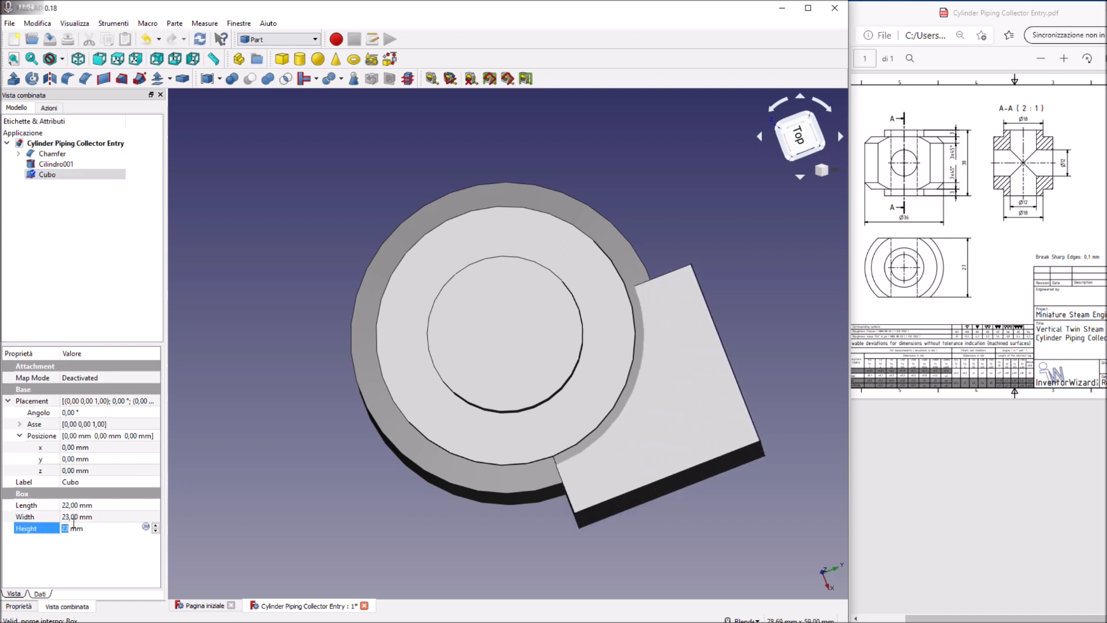
# Step: Set the y position of the box to 13.5 mm
pyautogui.moveTo(478, 487); pyautogui.dragTo(502, 294, button='middle')
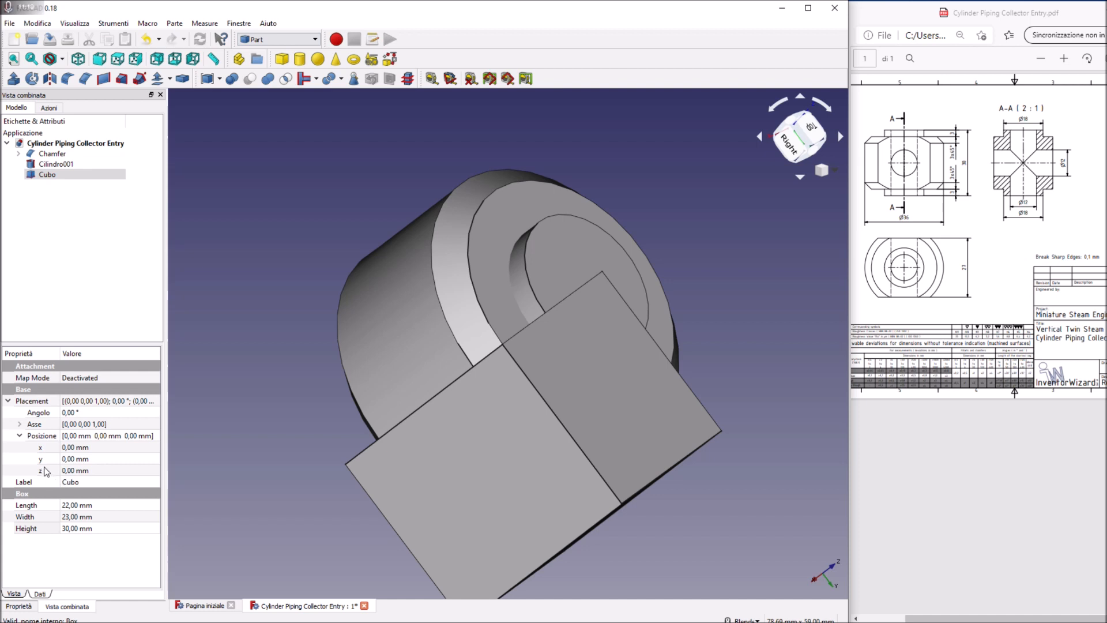
pyautogui.click(75, 459)
pyautogui.scroll(5, 75, 459)
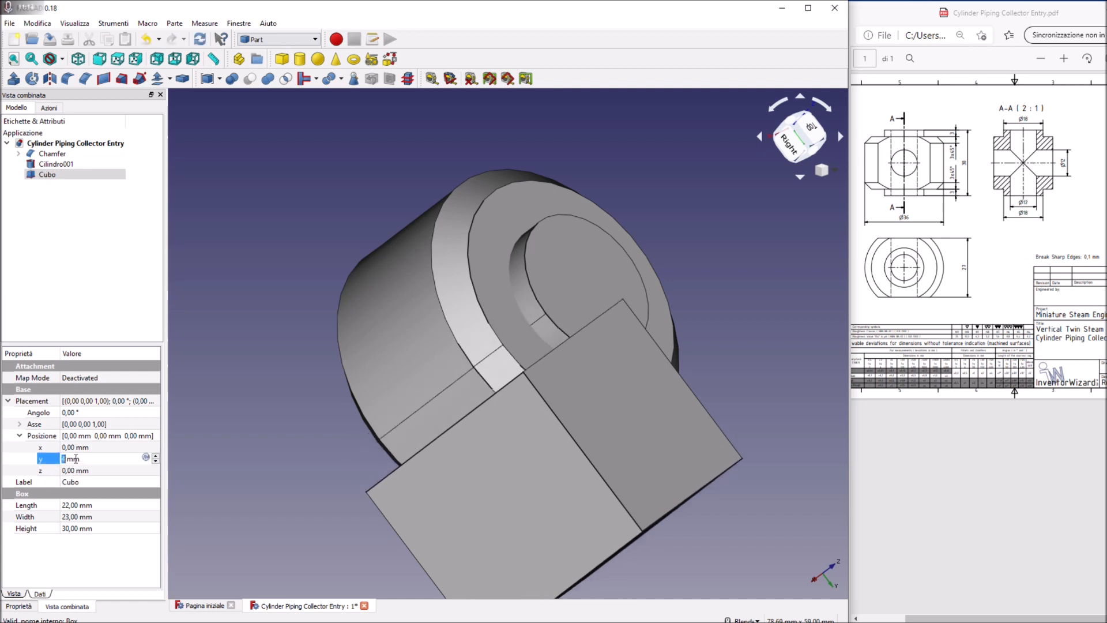
pyautogui.scroll(5, 75, 459)
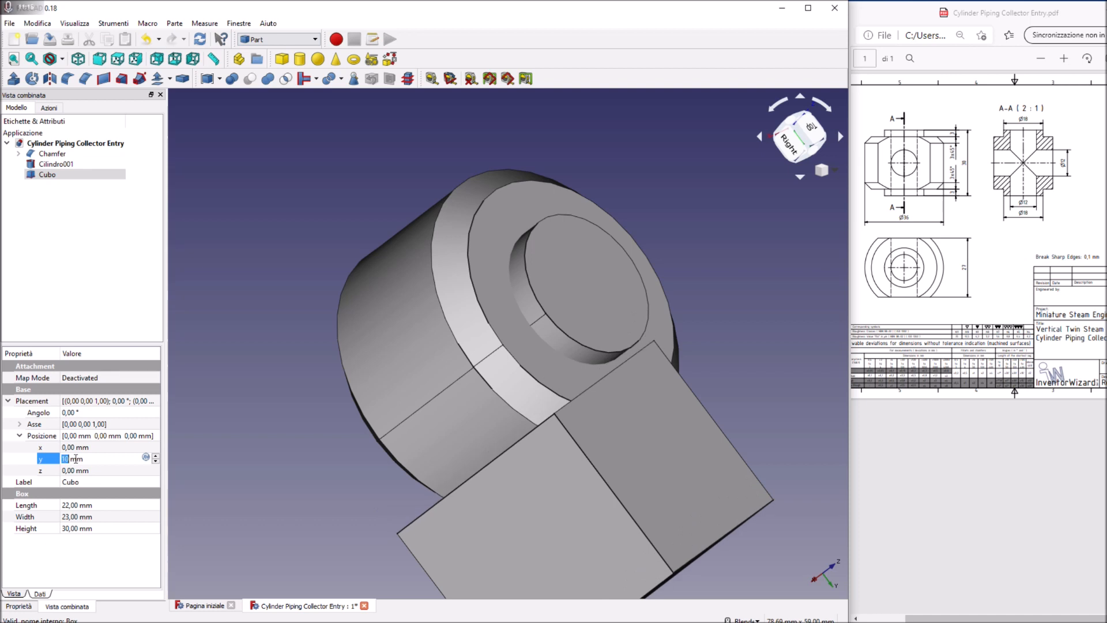
pyautogui.scroll(3, 75, 459)
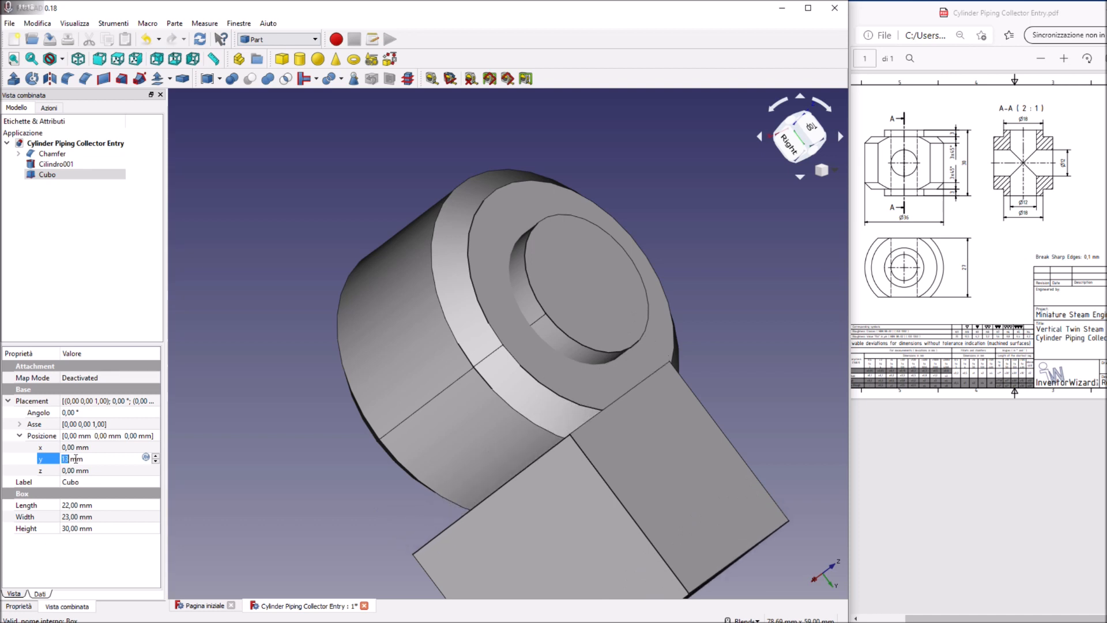
pyautogui.write('13,5')
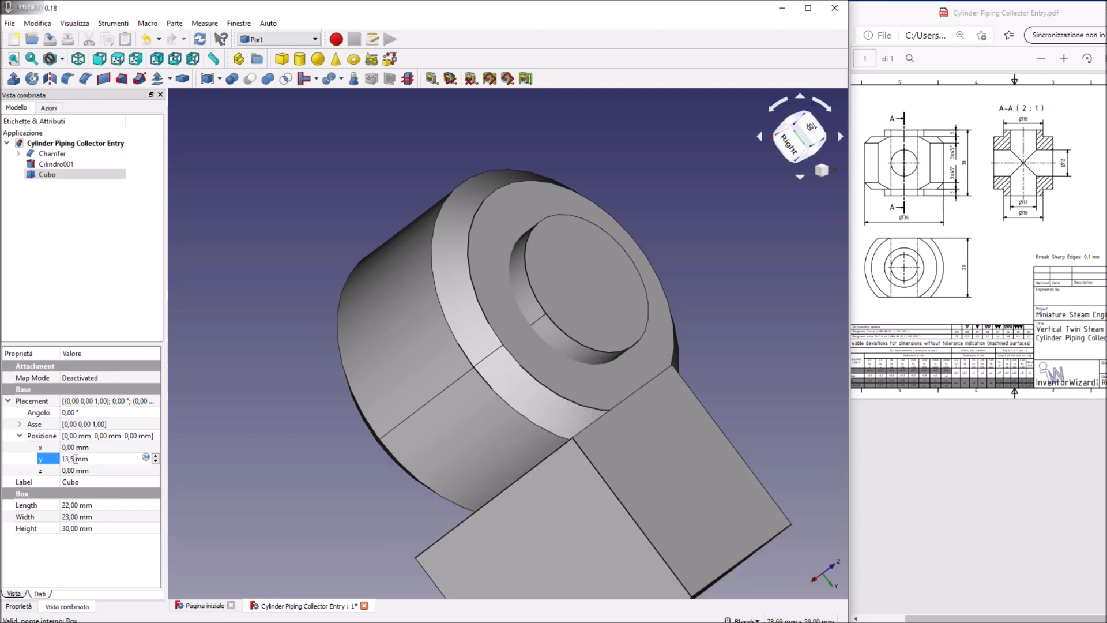
# Step: Set the box's width to 31 mm and its length to 38 mm
pyautogui.moveTo(585, 285); pyautogui.dragTo(490, 356, button='middle')
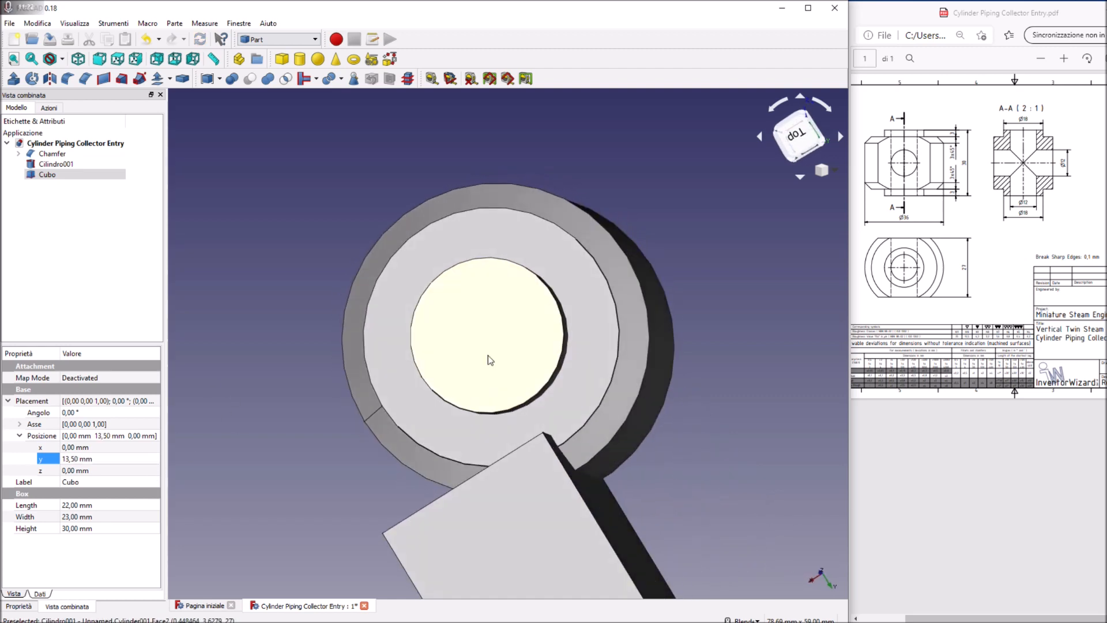
pyautogui.click(155, 455)
pyautogui.click(84, 516)
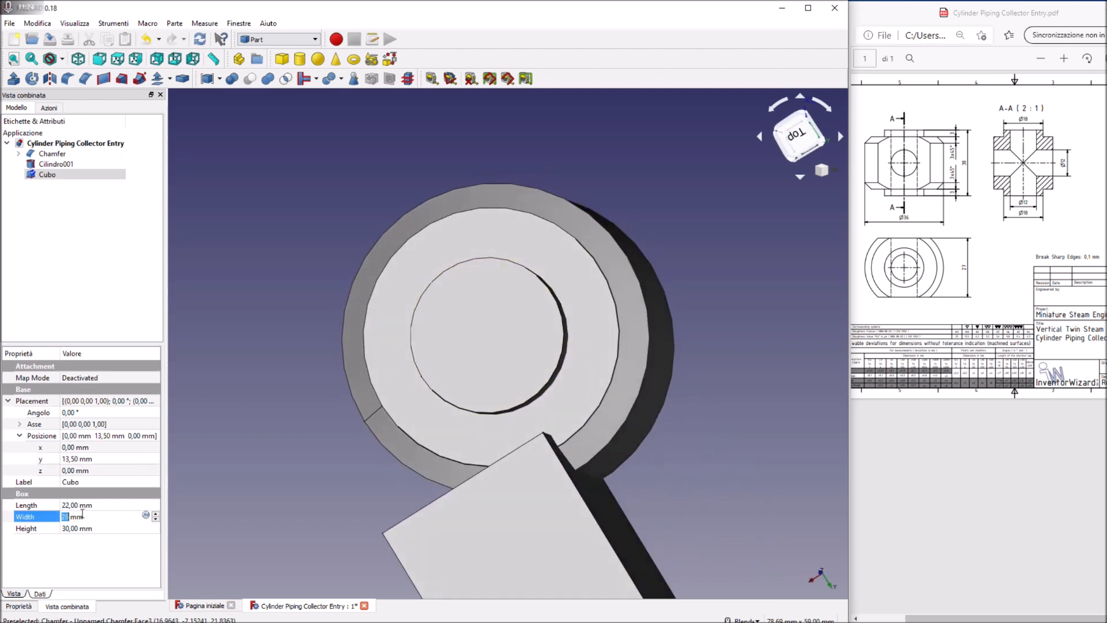
pyautogui.write('31')
pyautogui.click(86, 506)
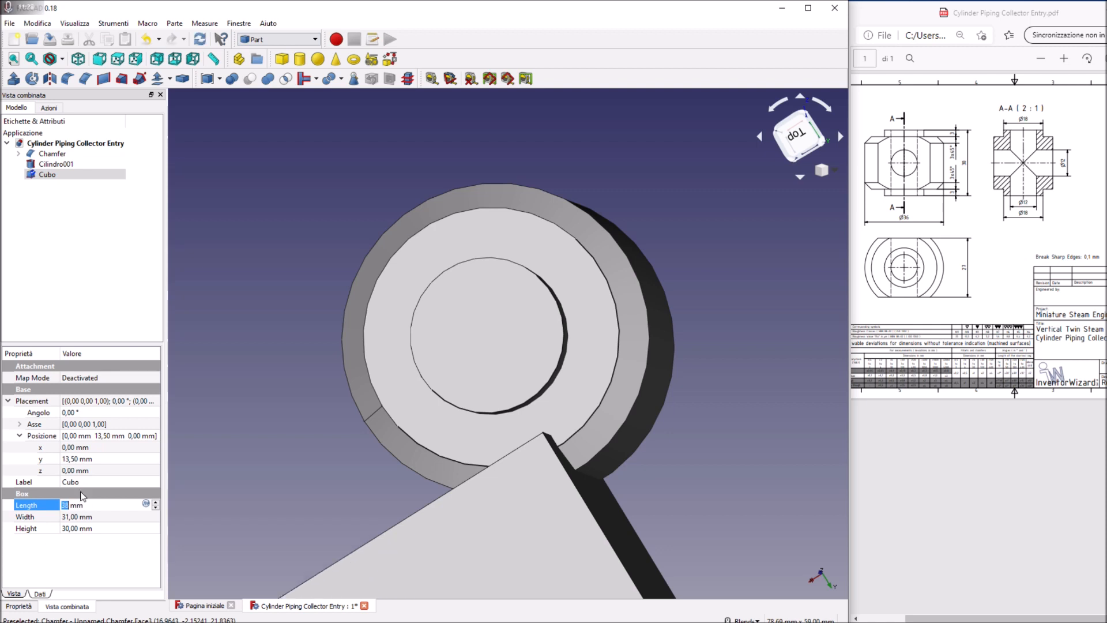
# Step: Set the x position of the box to -19 mm
pyautogui.click(72, 448)
pyautogui.scroll(-12, 71, 448)
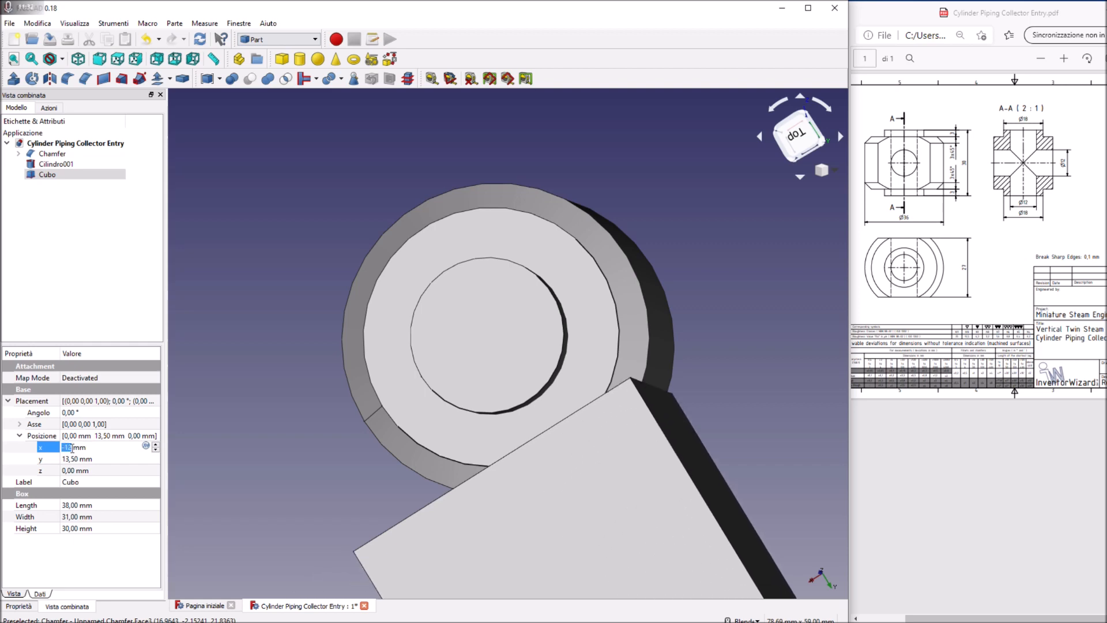
pyautogui.scroll(-7, 72, 448)
# Step: Create a Draft array of the box, set its type to polar and its polar number to 2
pyautogui.moveTo(317, 458); pyautogui.dragTo(437, 410, button='middle')
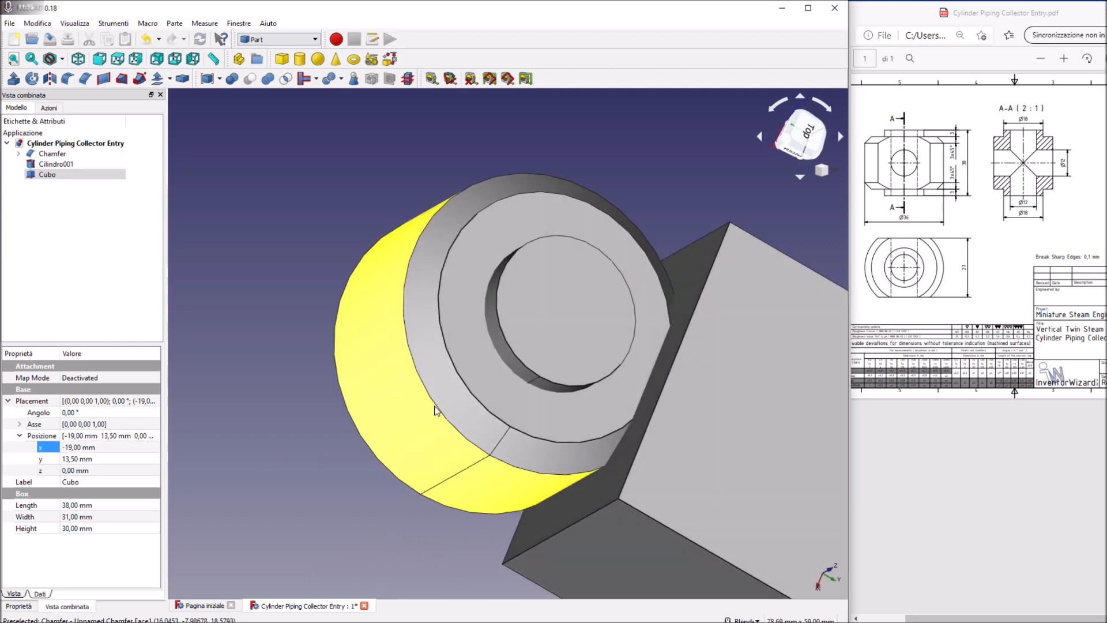
pyautogui.click(307, 37)
pyautogui.click(271, 78)
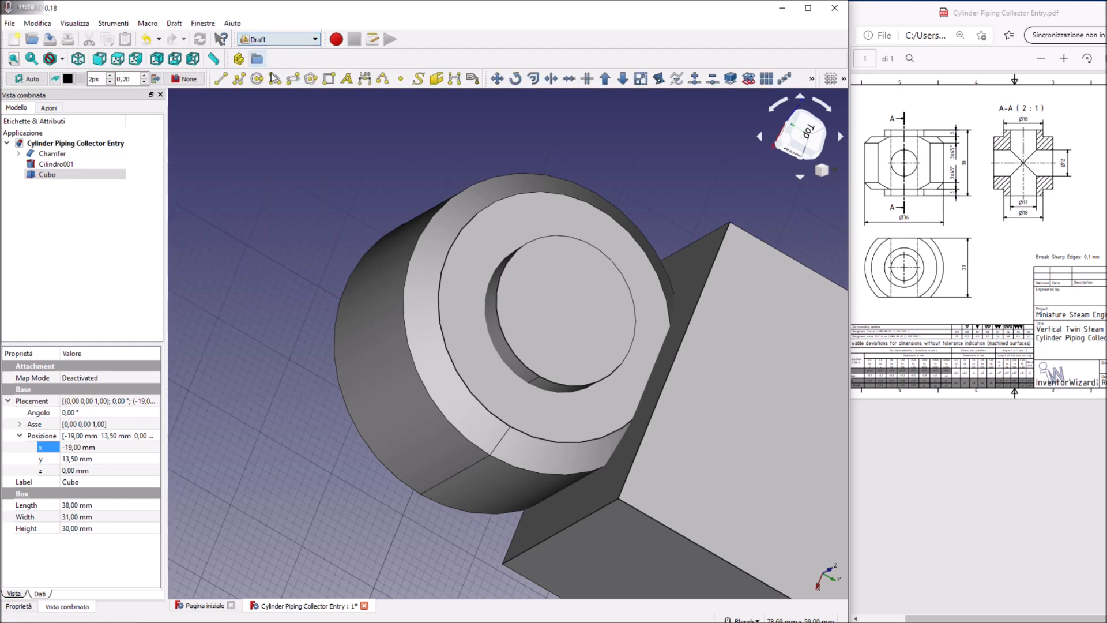
pyautogui.click(769, 349)
pyautogui.click(766, 81)
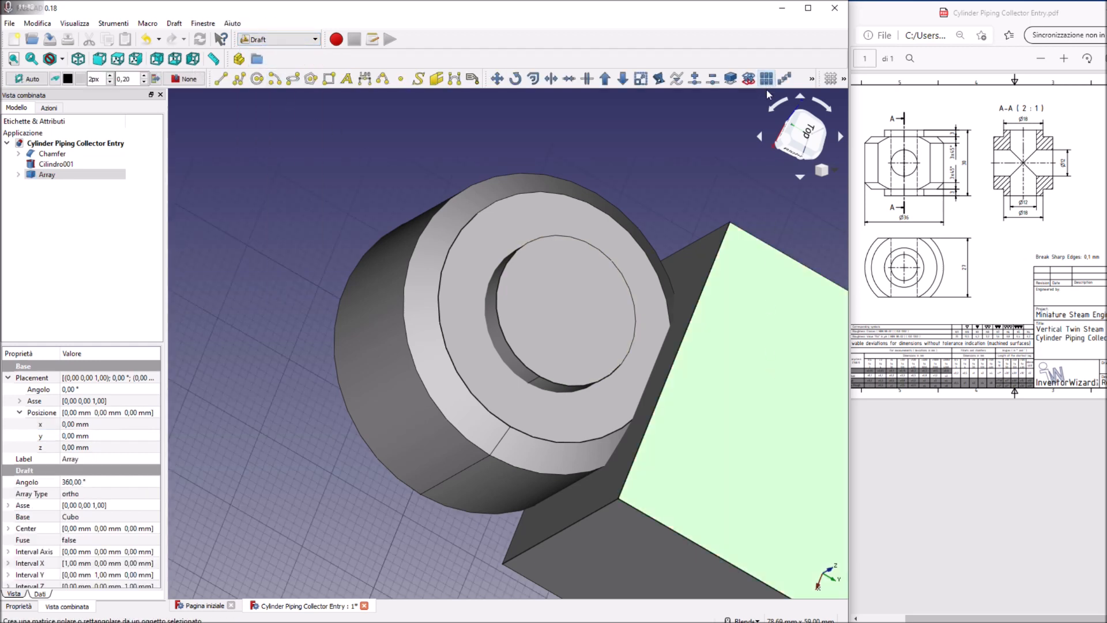
pyautogui.click(90, 495)
pyautogui.scroll(-1, 90, 495)
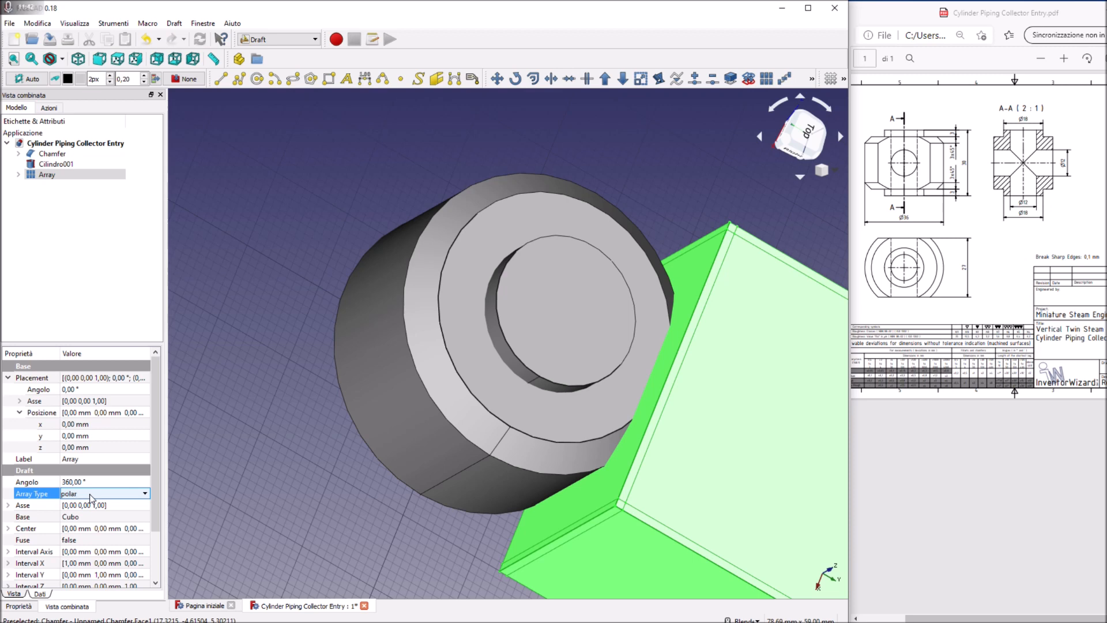
pyautogui.moveTo(157, 522); pyautogui.dragTo(156, 572)
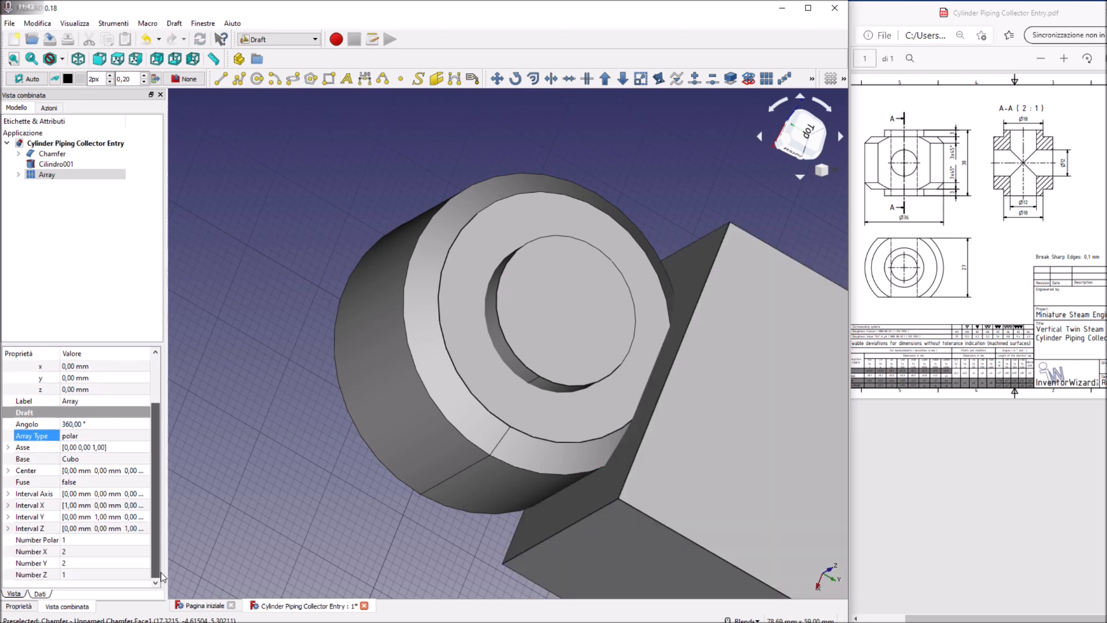
pyautogui.click(82, 543)
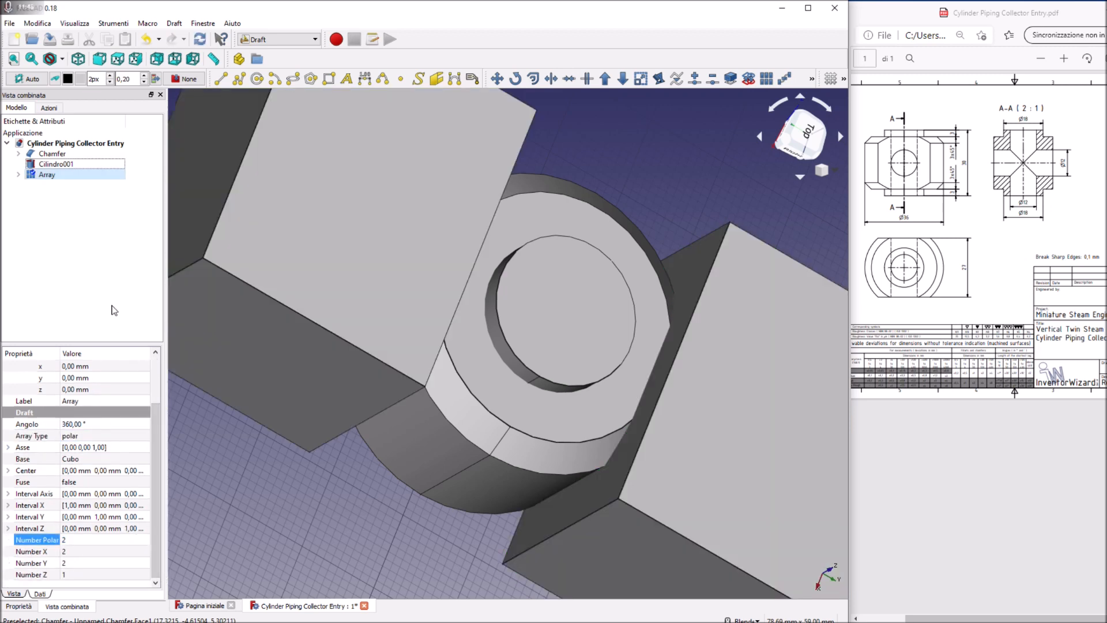
pyautogui.click(114, 310)
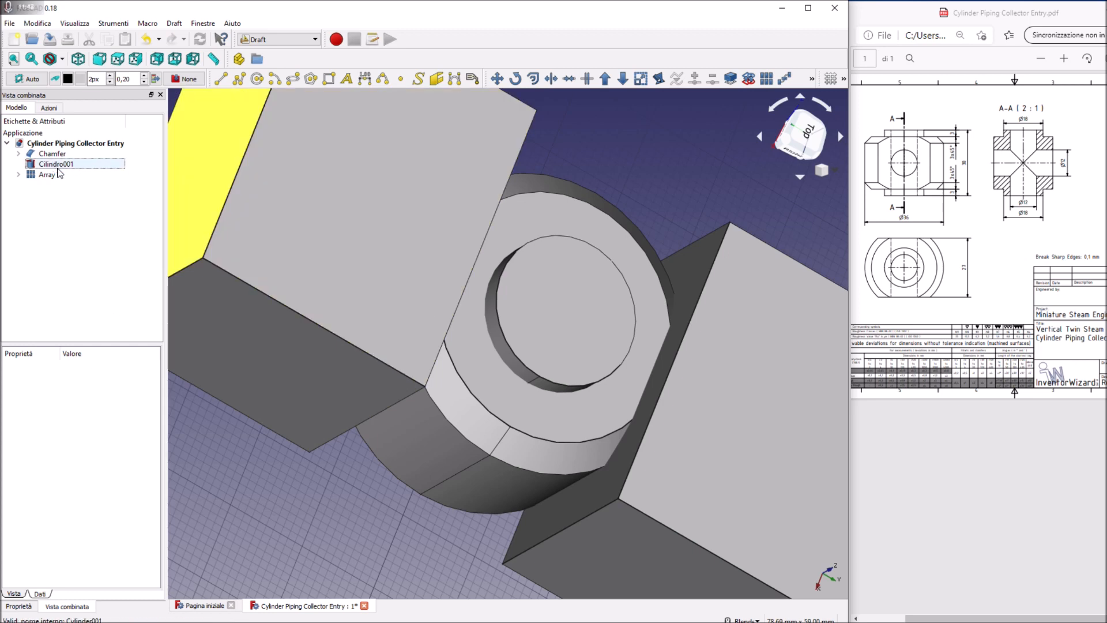
# Step: Cut the box array from the chamfered body with the Part workbench to form the two side flats
pyautogui.click(53, 154)
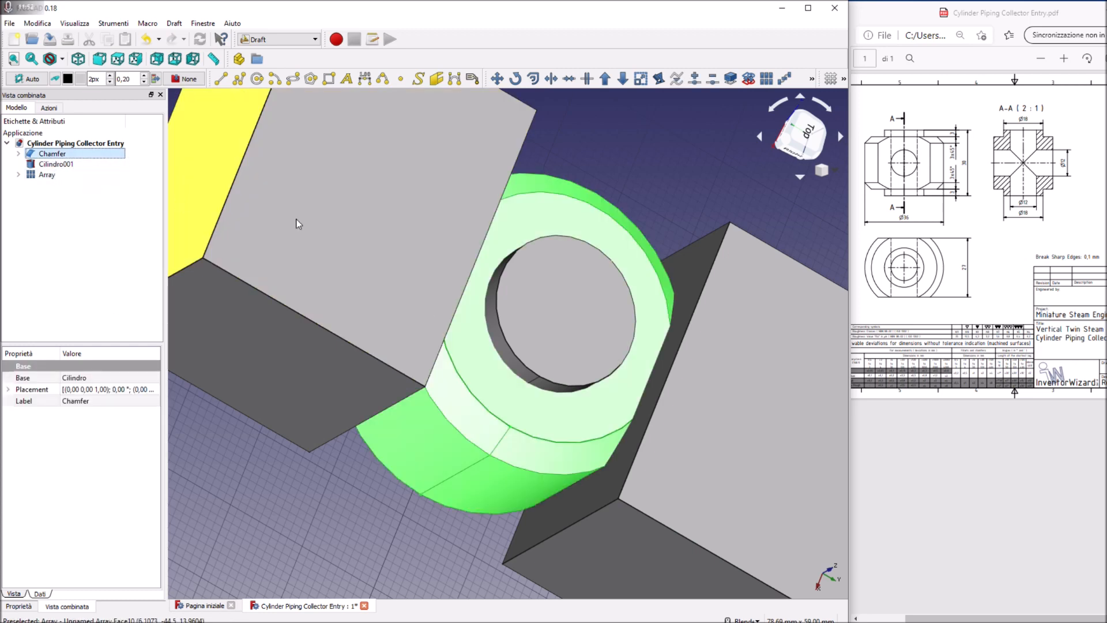
pyautogui.click(462, 332)
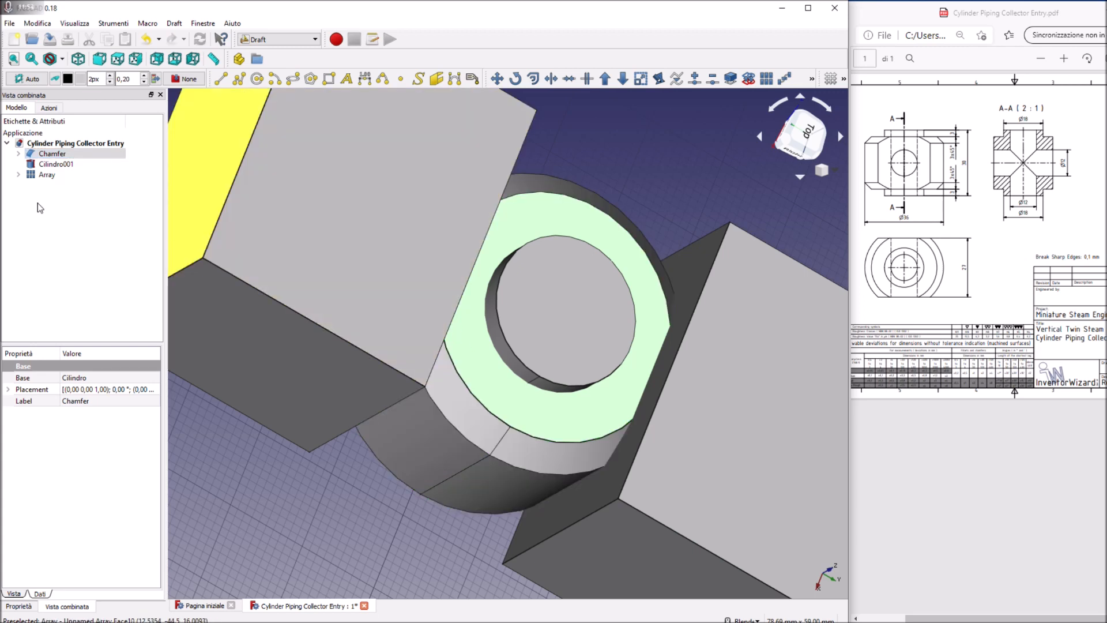
pyautogui.keyDown('ctrl'); pyautogui.click(41, 175); pyautogui.keyUp('ctrl')
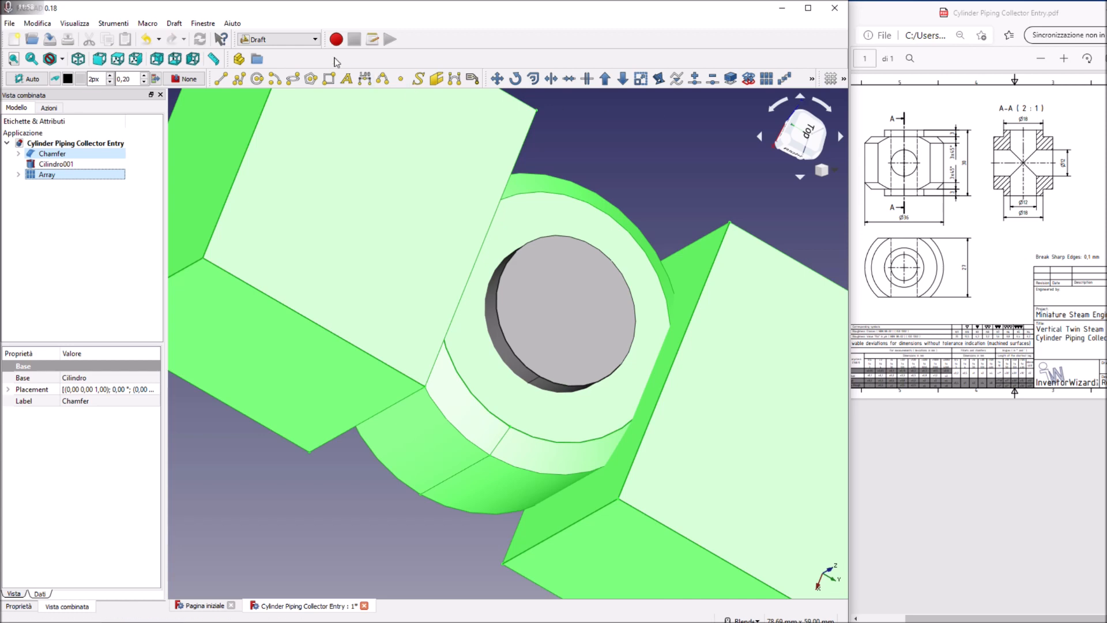
pyautogui.click(315, 39)
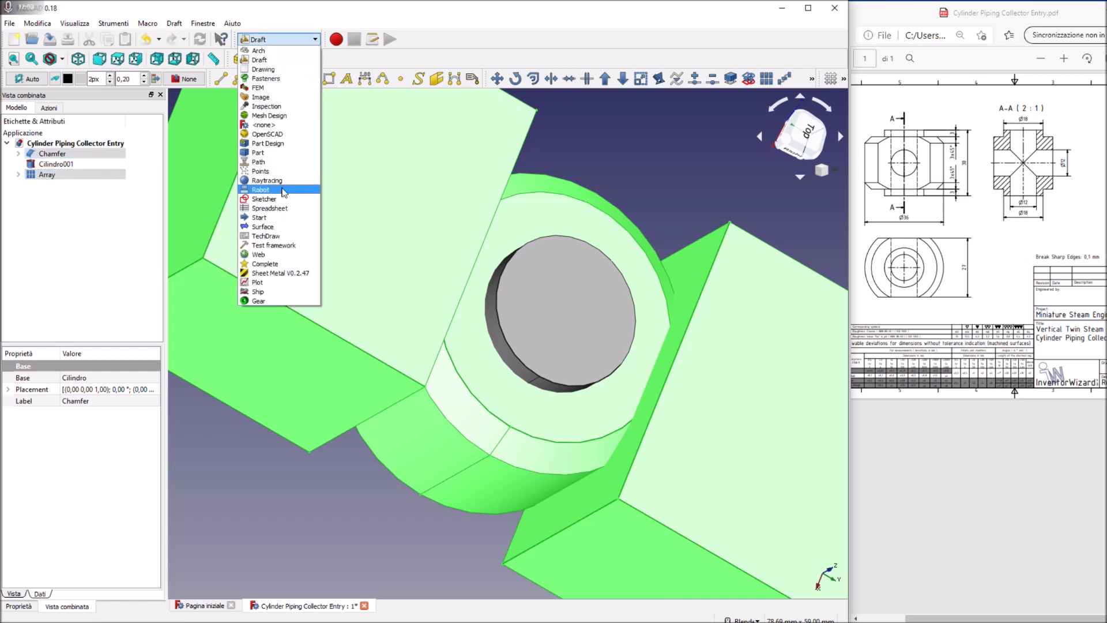
pyautogui.click(271, 153)
pyautogui.click(248, 79)
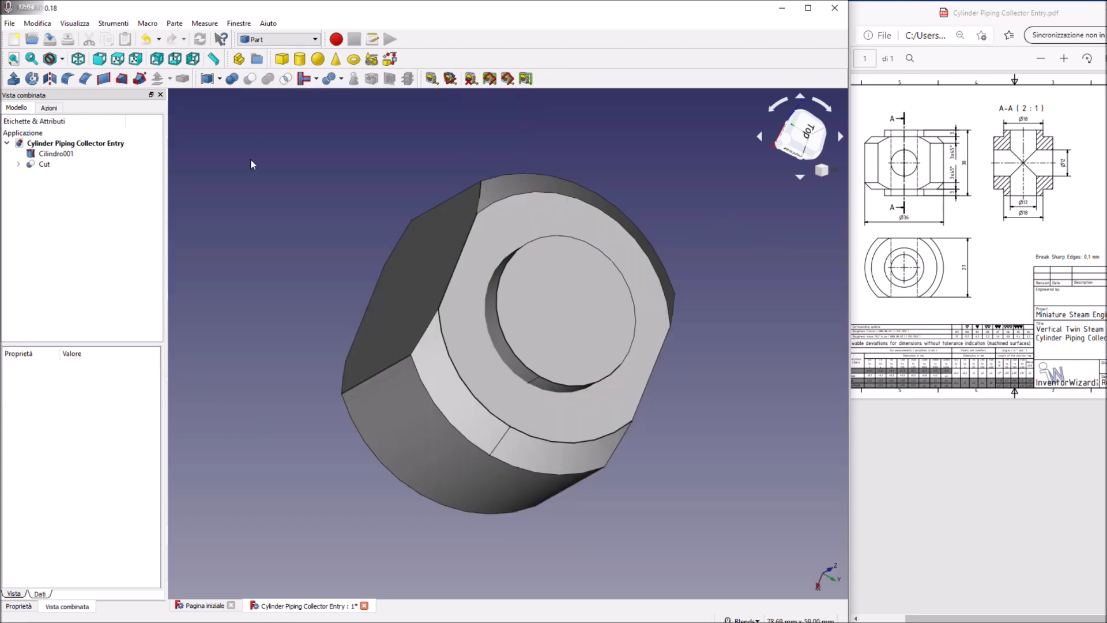
pyautogui.moveTo(508, 335); pyautogui.dragTo(614, 361, button='middle')
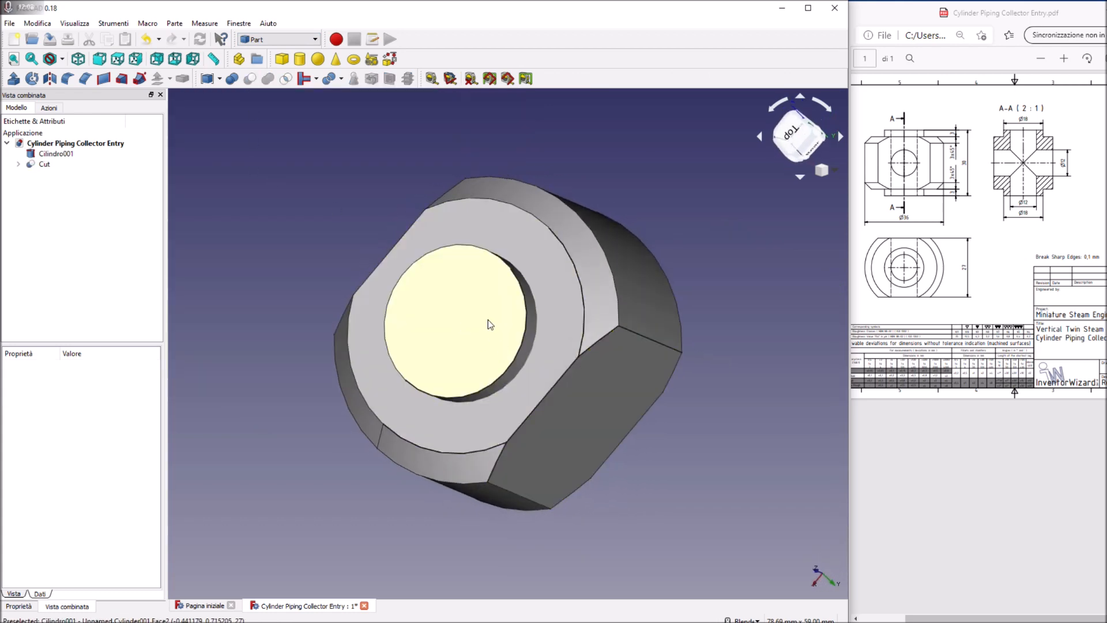
# Step: Fuse the body with the two side flats and the central boss cylinder into one solid
pyautogui.moveTo(775, 224); pyautogui.dragTo(425, 413, button='middle')
pyautogui.click(425, 413)
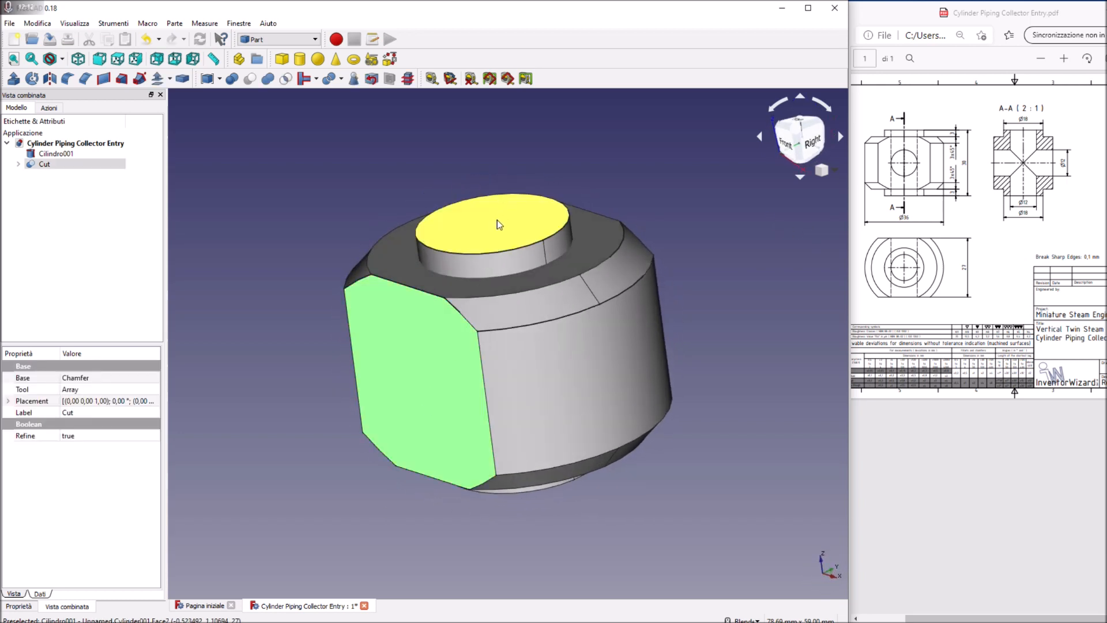
pyautogui.keyDown('ctrl'); pyautogui.click(497, 222); pyautogui.keyUp('ctrl')
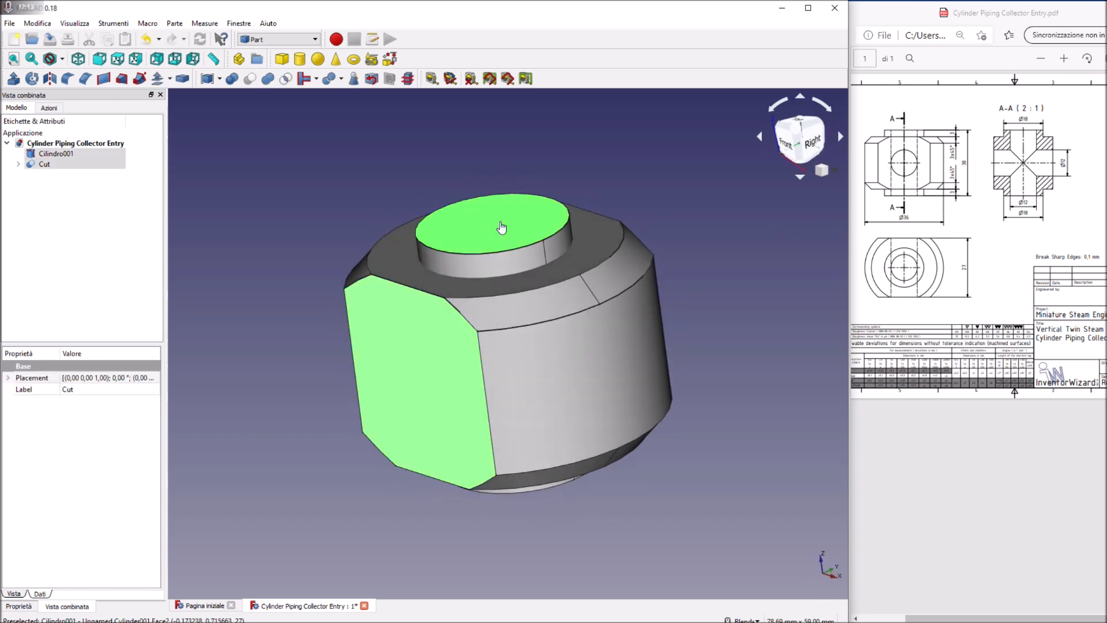
pyautogui.click(232, 79)
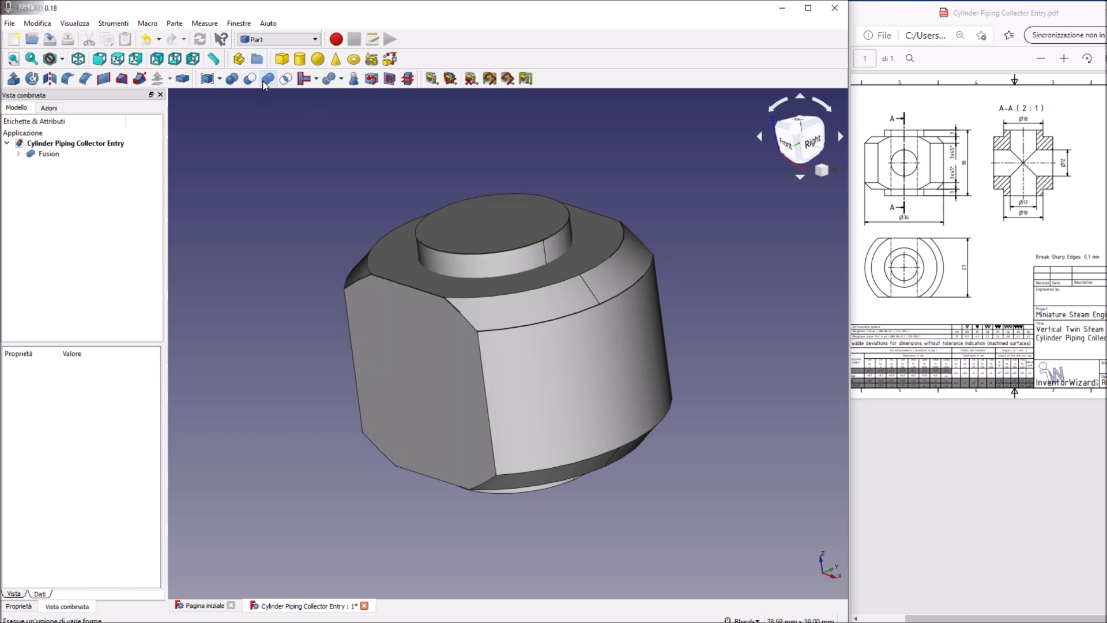
# Step: Create a bore cylinder with a radius of 6 mm and a height of 39 mm
pyautogui.click(300, 59)
pyautogui.click(67, 165)
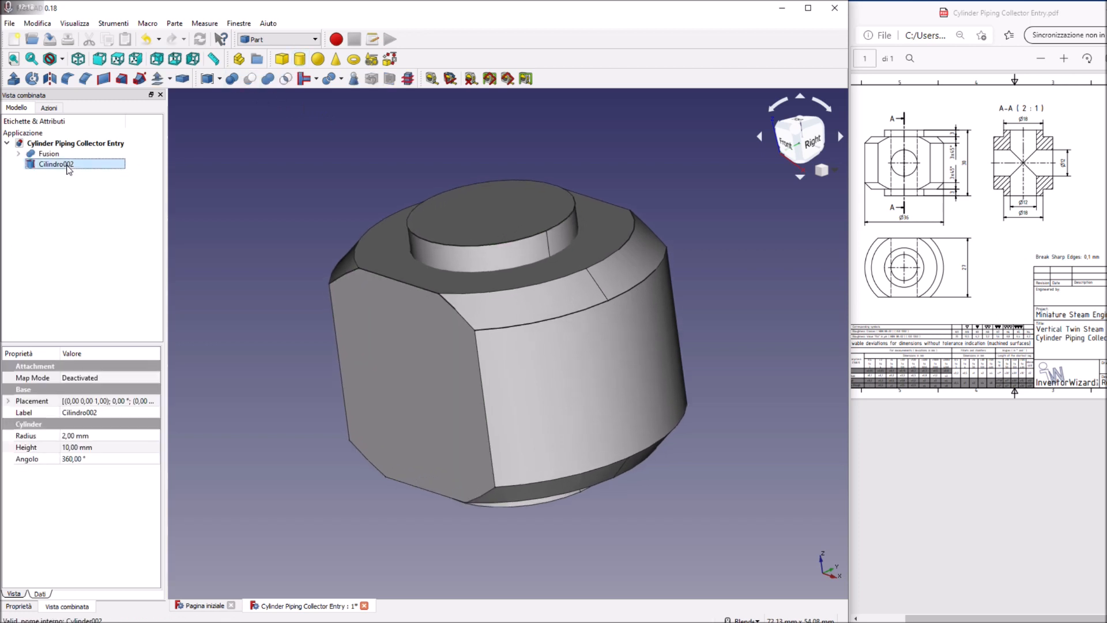
pyautogui.moveTo(211, 393); pyautogui.dragTo(276, 254, button='middle')
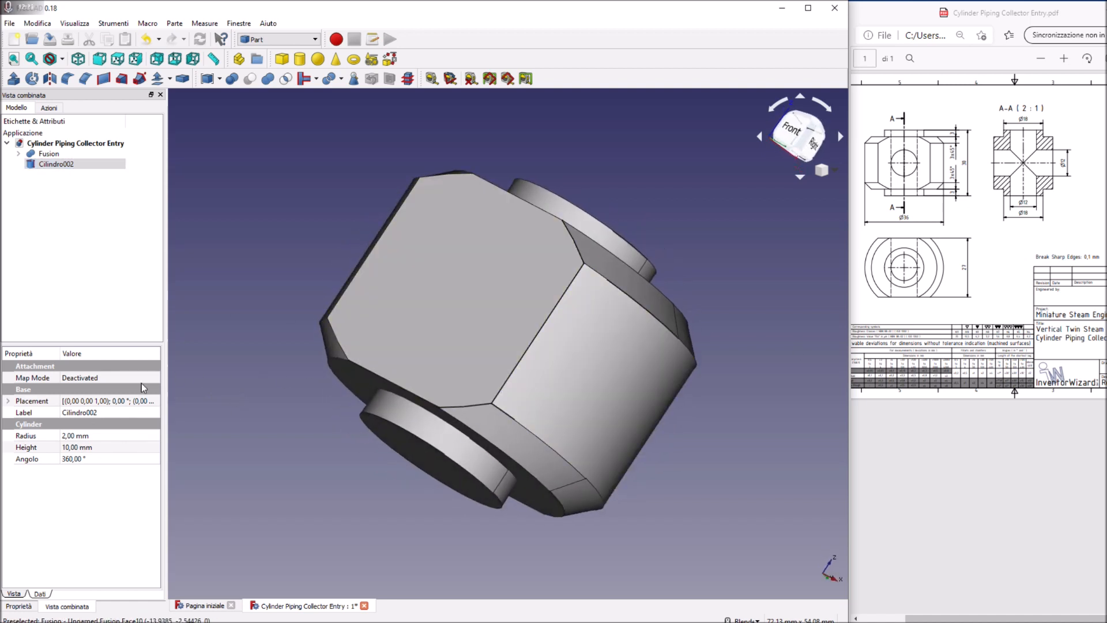
pyautogui.click(78, 438)
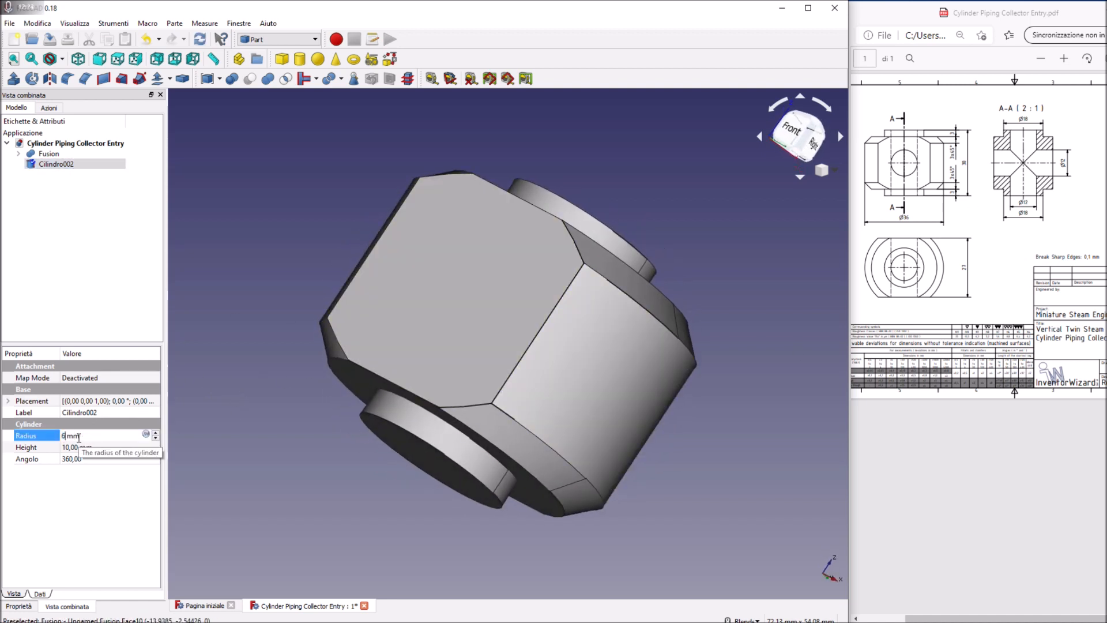
pyautogui.write('6')
pyautogui.click(77, 448)
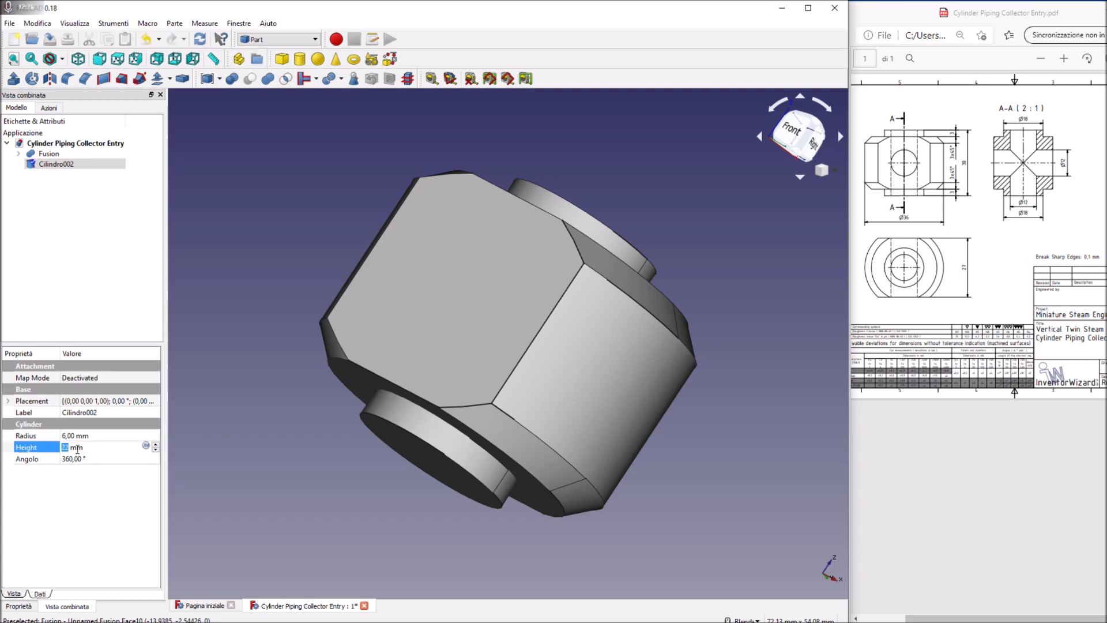
pyautogui.scroll(17, 77, 448)
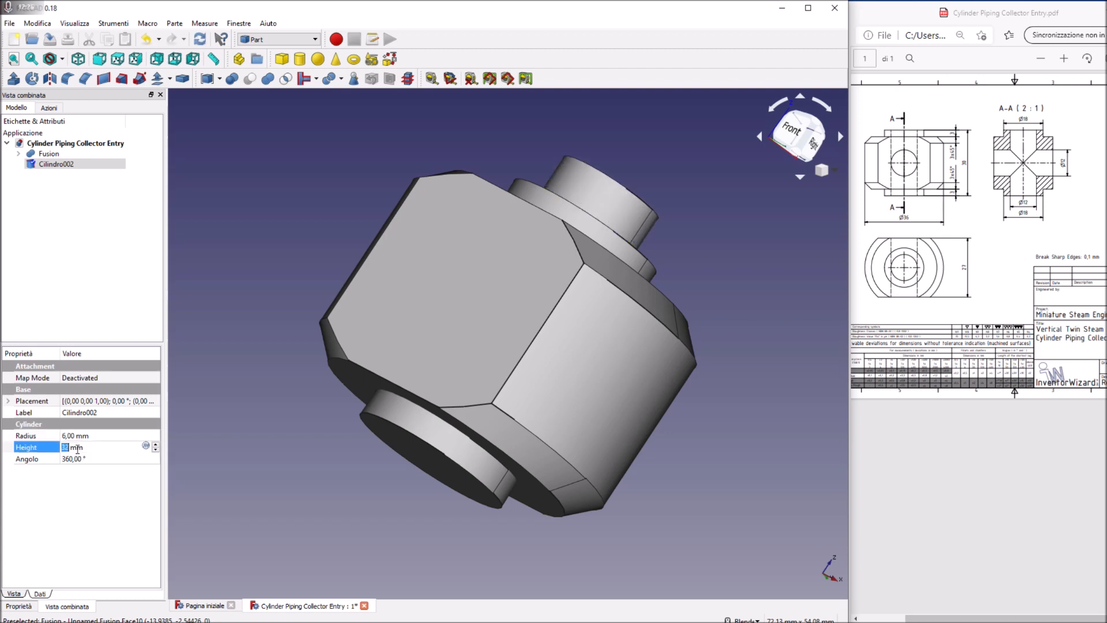
# Step: Set the z position of the bore cylinder to -6 mm
pyautogui.click(8, 401)
pyautogui.click(20, 436)
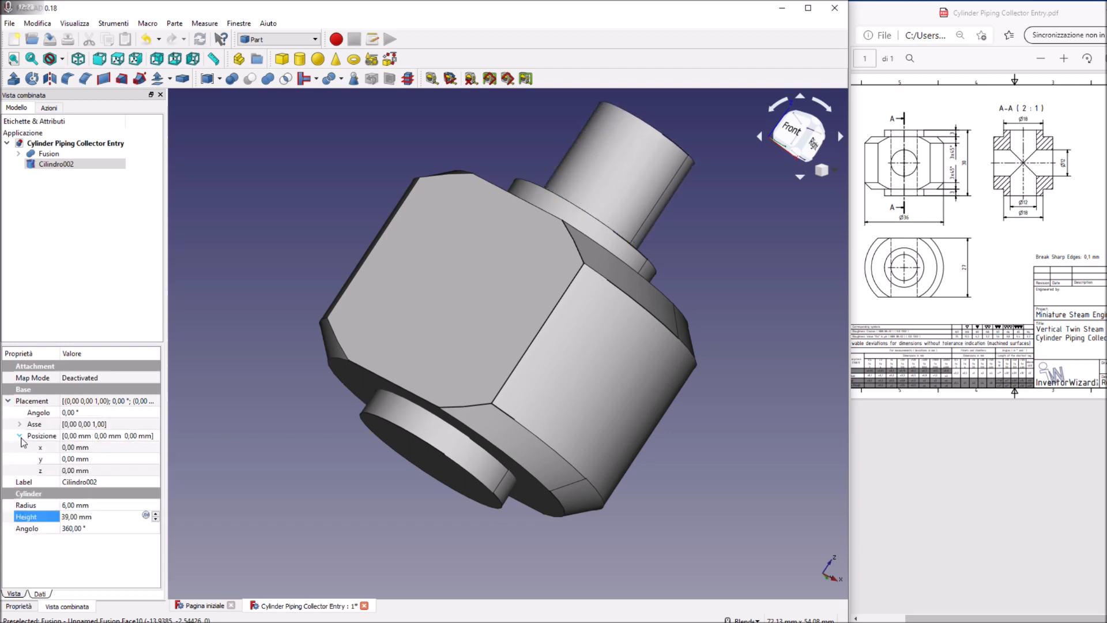
pyautogui.click(68, 470)
pyautogui.scroll(-3, 68, 470)
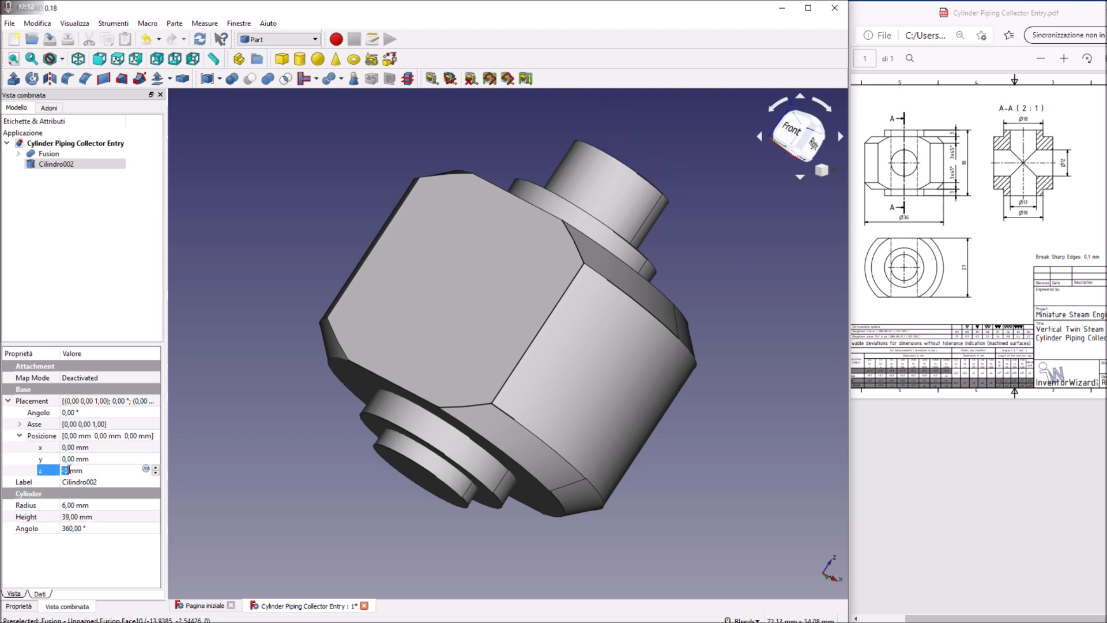
pyautogui.scroll(-1, 69, 470)
pyautogui.press('Return')
# Step: Duplicate the bore cylinder by copying and pasting it in the same document
pyautogui.moveTo(643, 167); pyautogui.dragTo(550, 211, button='middle')
pyautogui.click(525, 210)
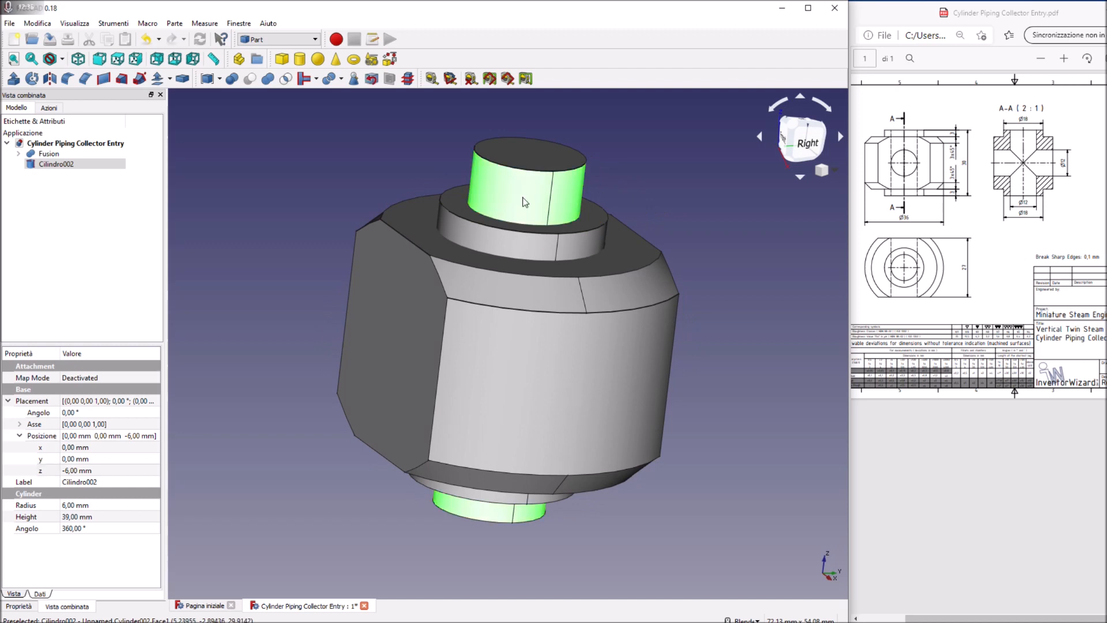
pyautogui.rightClick(524, 198)
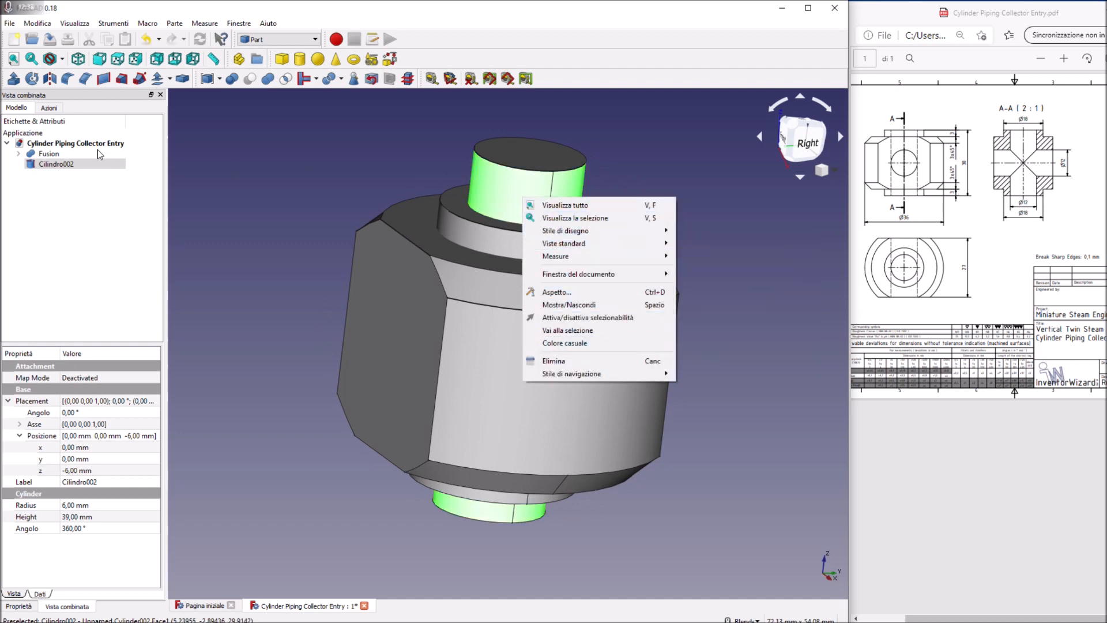
pyautogui.click(63, 164)
pyautogui.rightClick(63, 162)
pyautogui.click(115, 297)
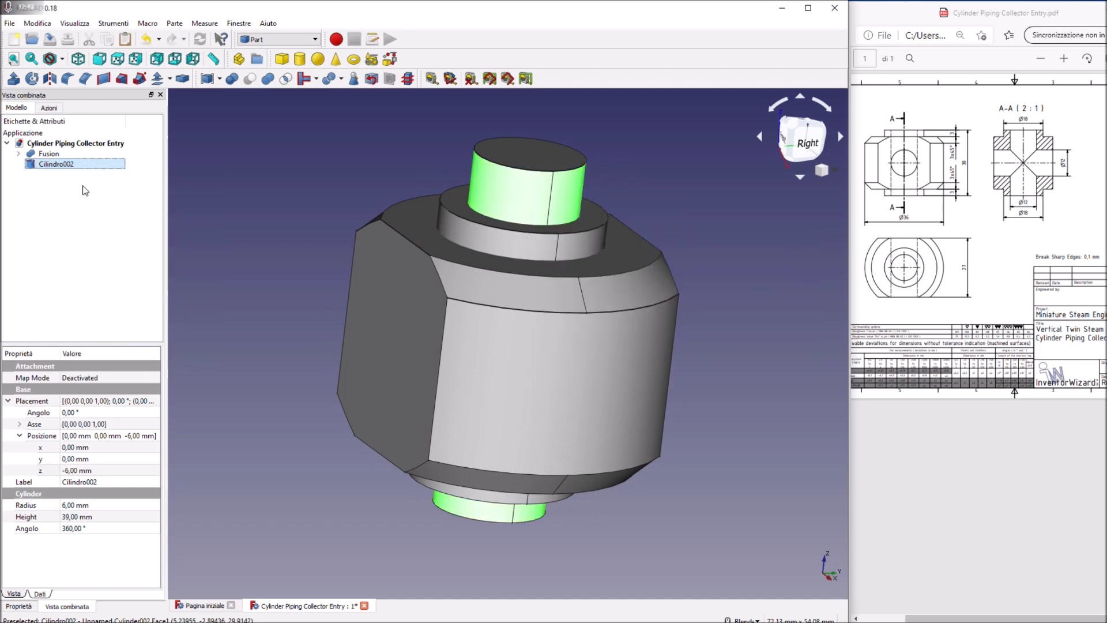
pyautogui.rightClick(75, 164)
pyautogui.click(109, 311)
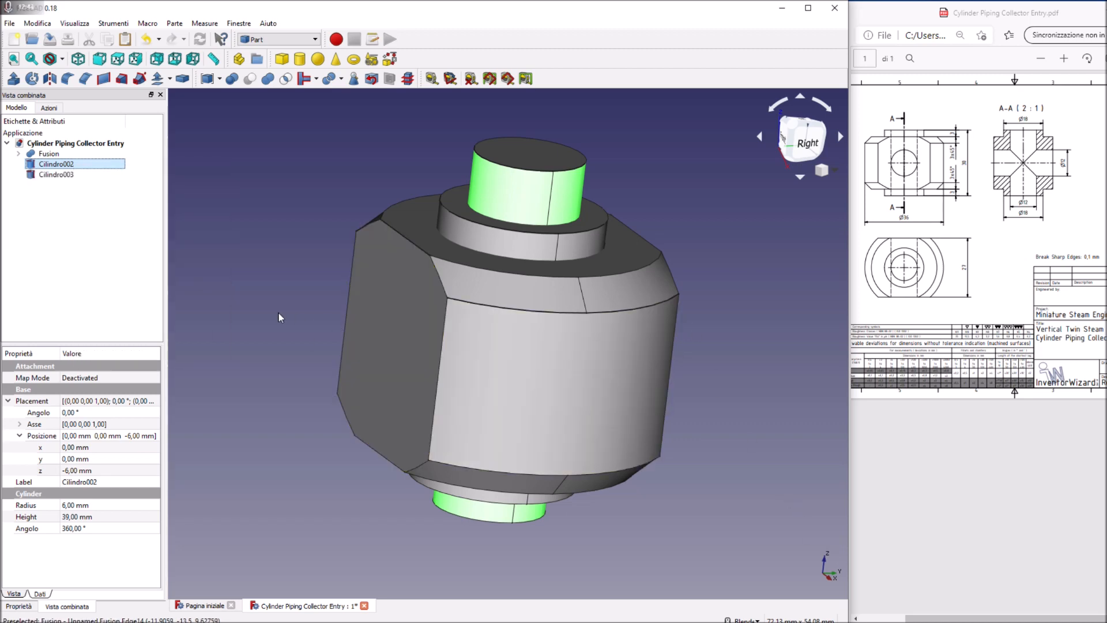
# Step: Set the original bore cylinder's rotation axis to x 1 and z 0
pyautogui.click(67, 447)
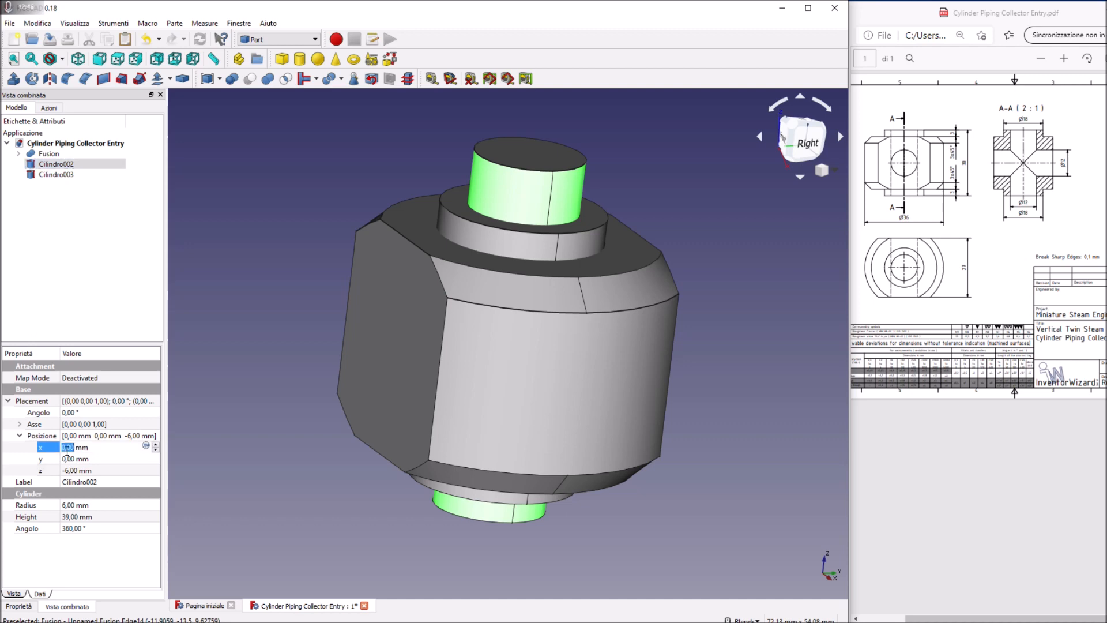
pyautogui.write('1')
pyautogui.scroll(-1, 69, 452)
pyautogui.click(20, 425)
pyautogui.click(81, 436)
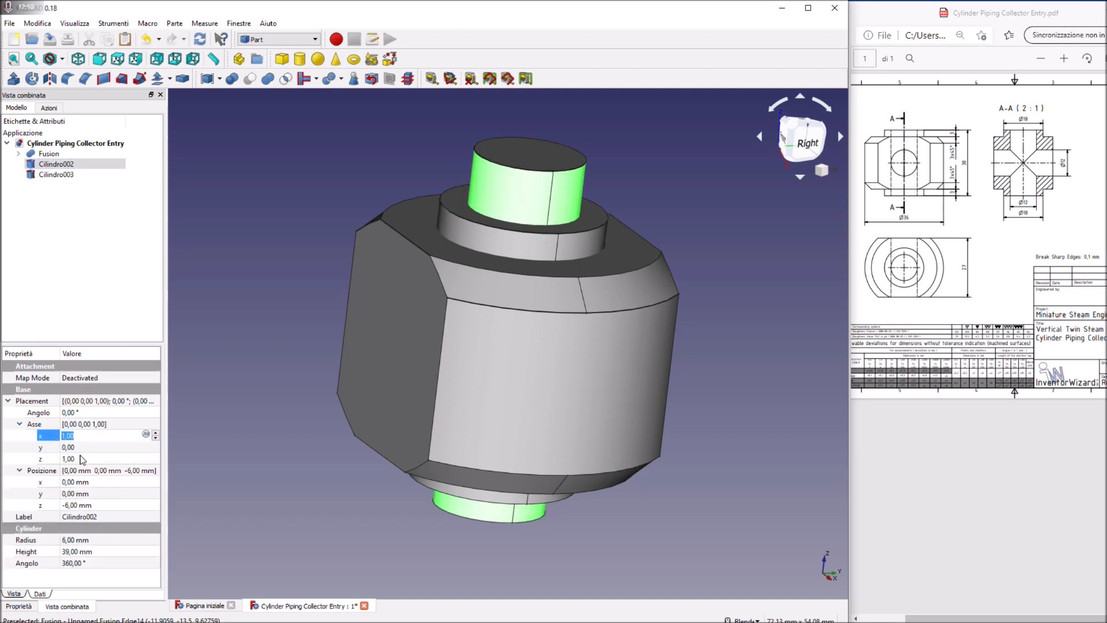
pyautogui.click(81, 458)
# Step: Try a 90° rotation of the original bore cylinder about its x axis, then clear the angle
pyautogui.click(83, 412)
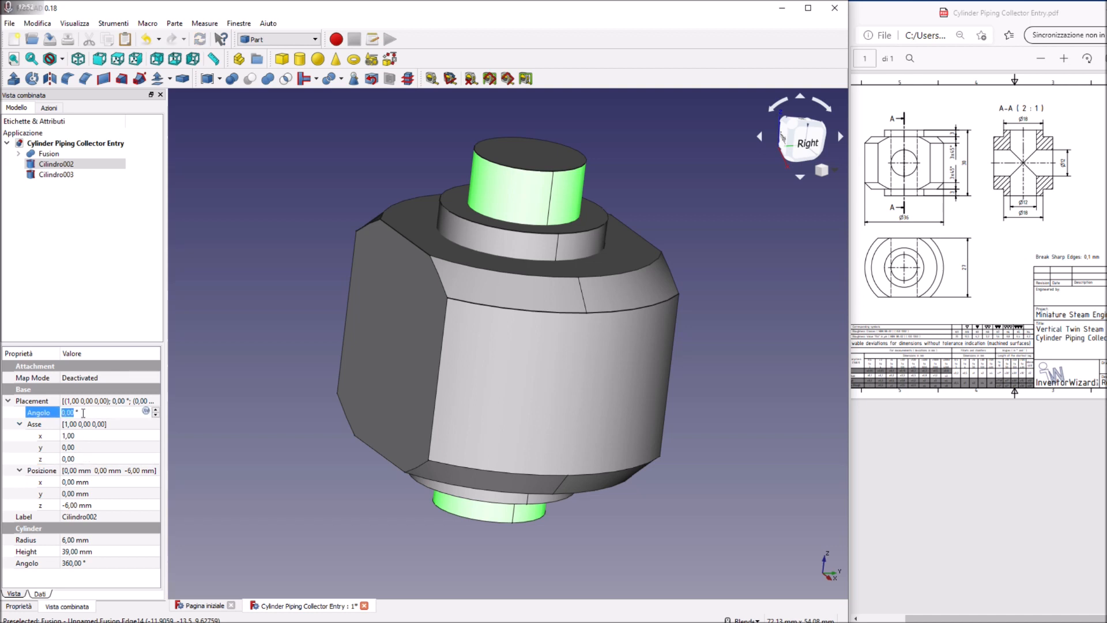
pyautogui.write('960')
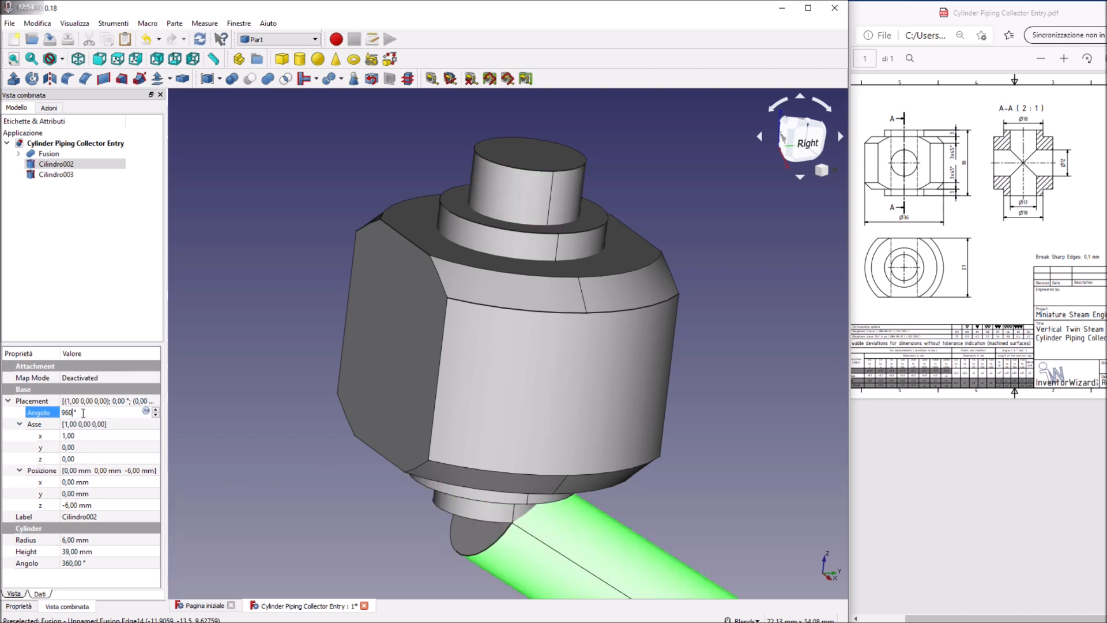
pyautogui.press('BackSpace')
pyautogui.press('BackSpace')
pyautogui.write('0')
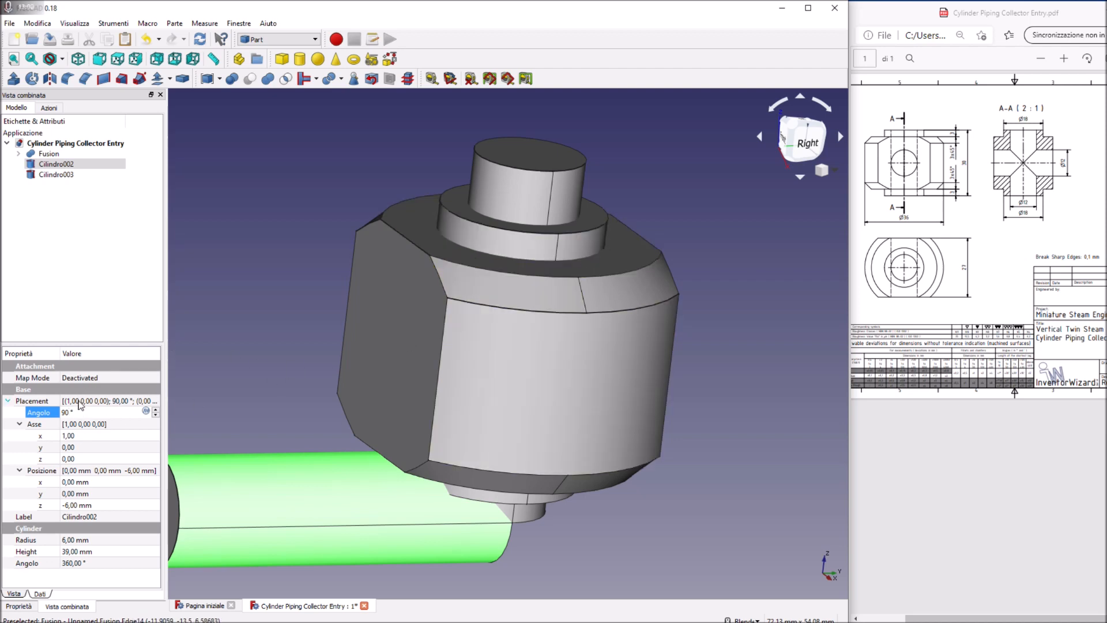
pyautogui.press('BackSpace')
pyautogui.press('BackSpace')
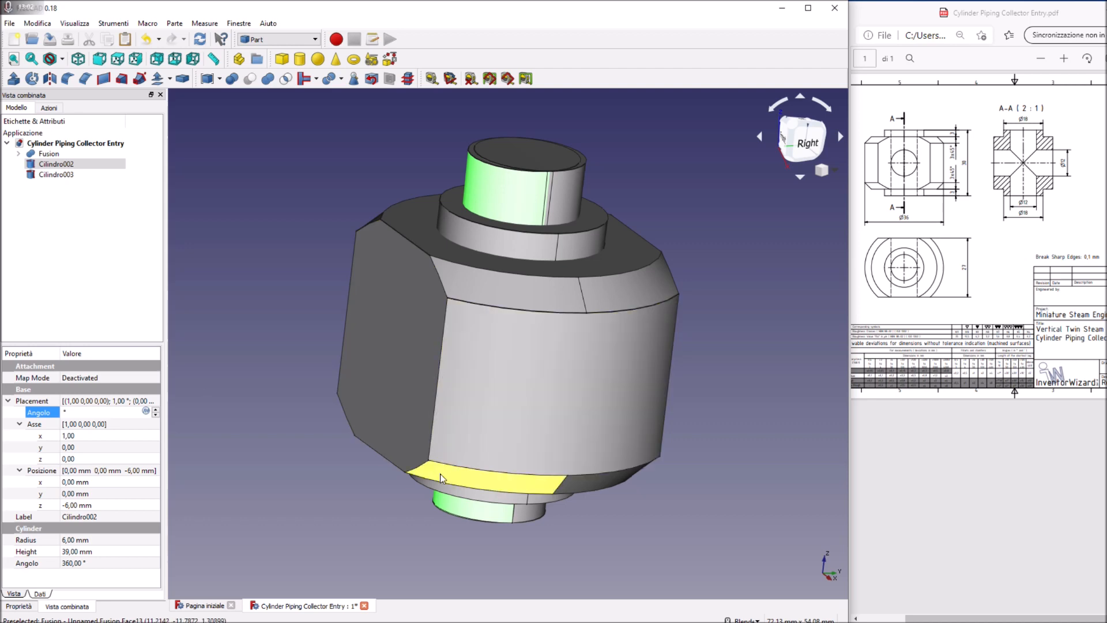
# Step: Edit the original bore cylinder's placement to rotate about its center of mass, with a 90° angle on the X axis
pyautogui.moveTo(492, 527); pyautogui.dragTo(551, 483, button='middle')
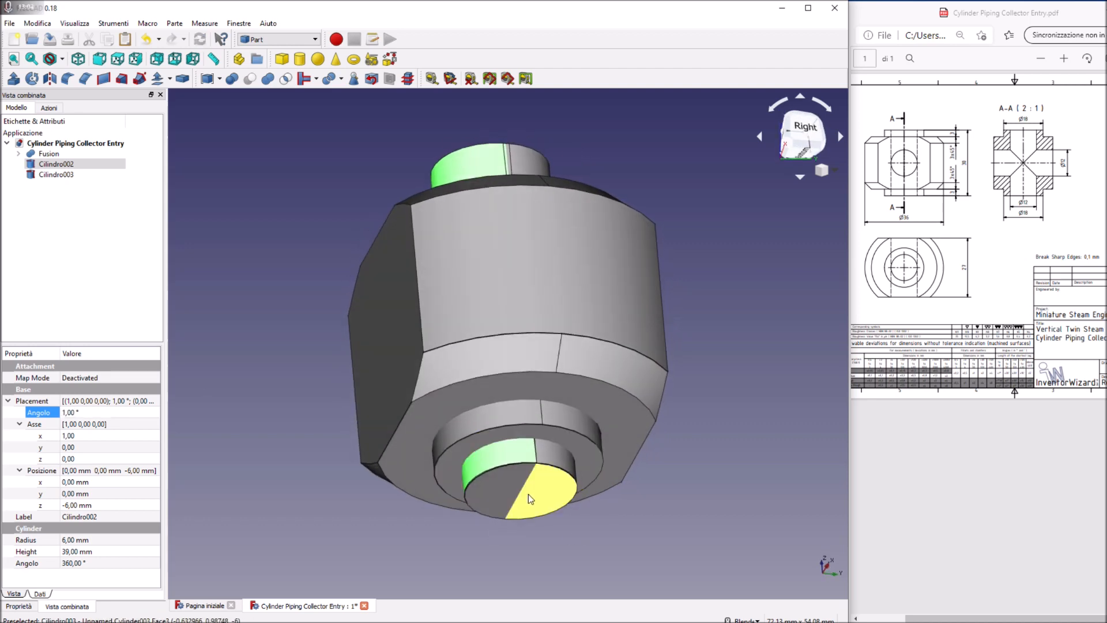
pyautogui.click(111, 406)
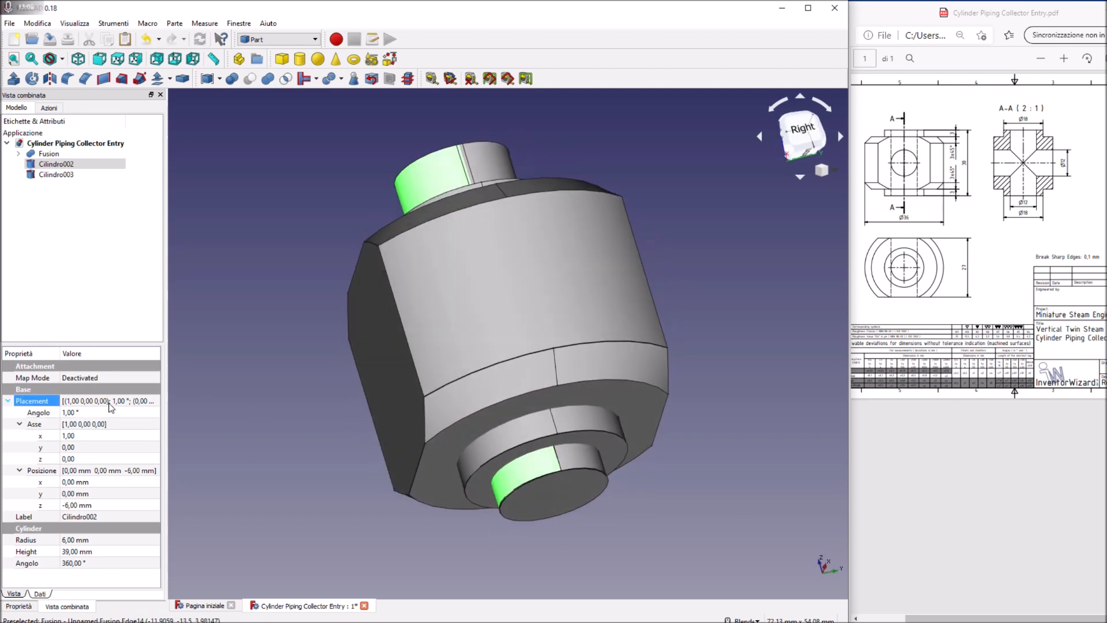
pyautogui.click(155, 402)
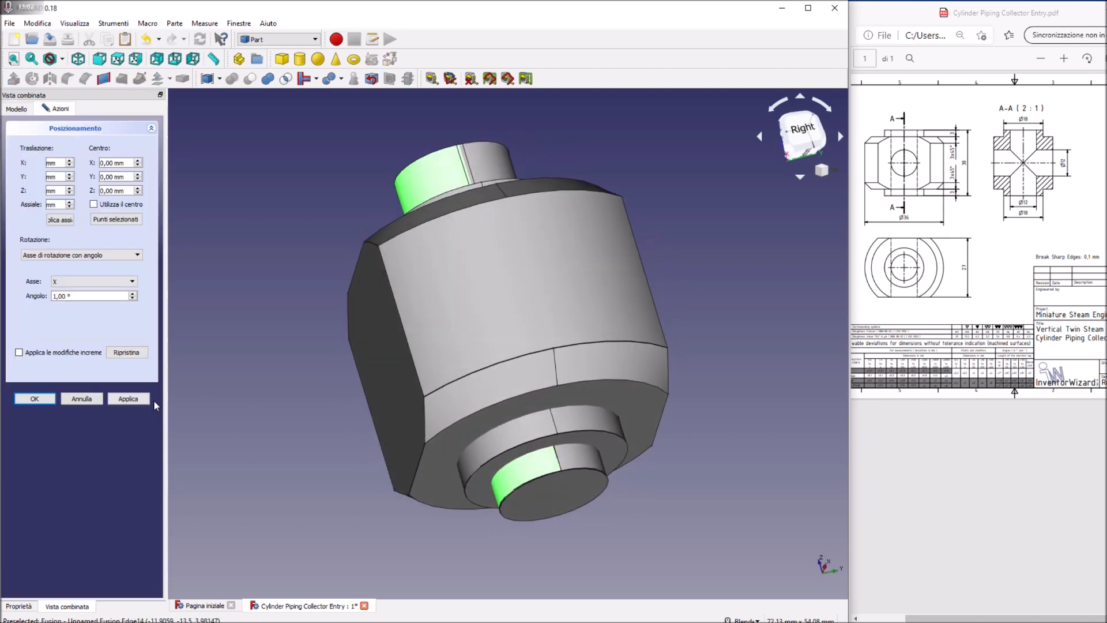
pyautogui.click(93, 205)
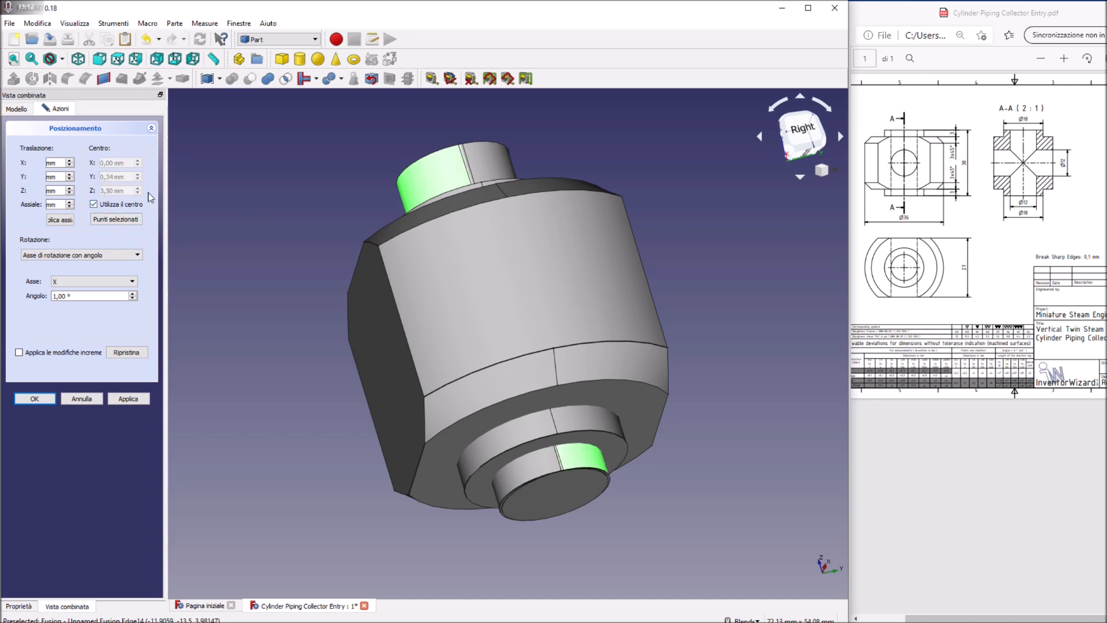
pyautogui.click(83, 296)
pyautogui.scroll(20, 83, 296)
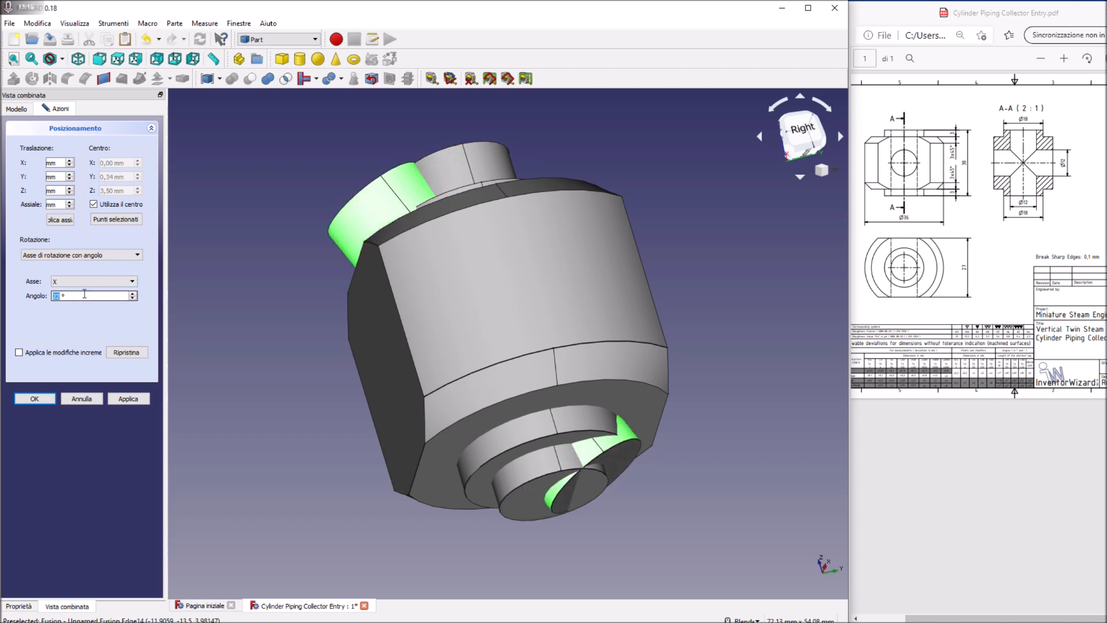
pyautogui.write('90')
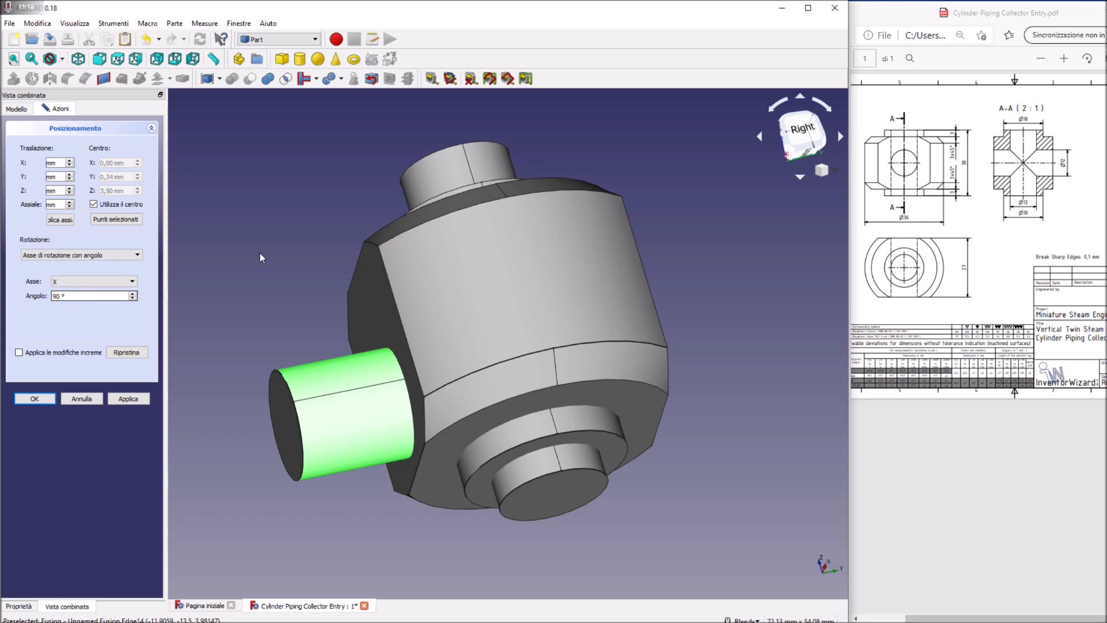
# Step: Apply the placement changes incrementally and rotate the original bore cylinder by 90° about X
pyautogui.moveTo(632, 233); pyautogui.dragTo(617, 323, button='middle')
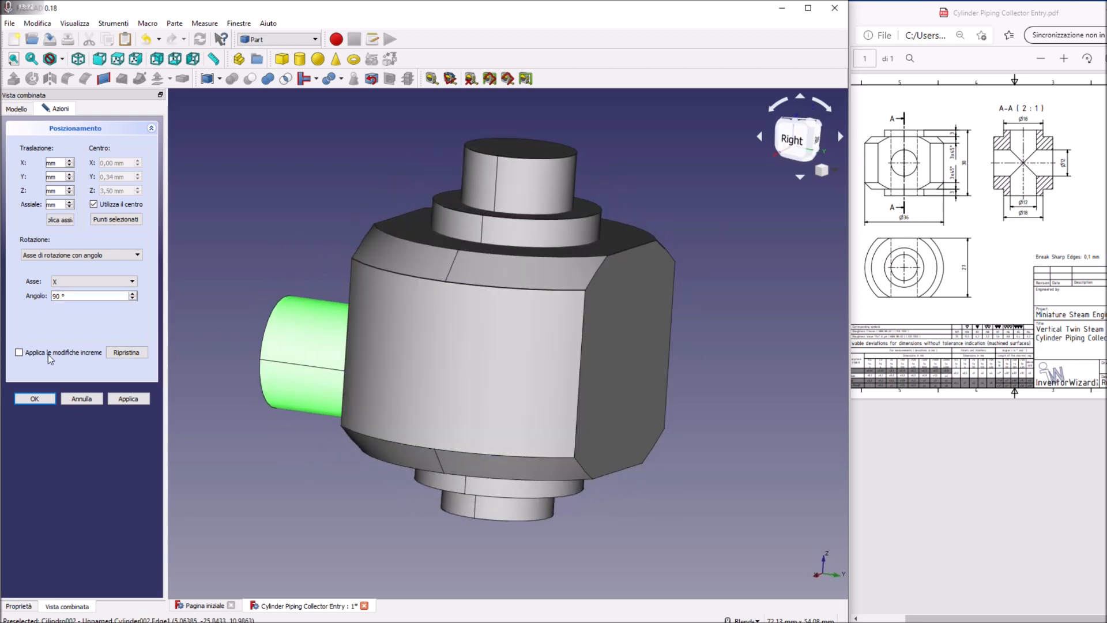
pyautogui.click(19, 352)
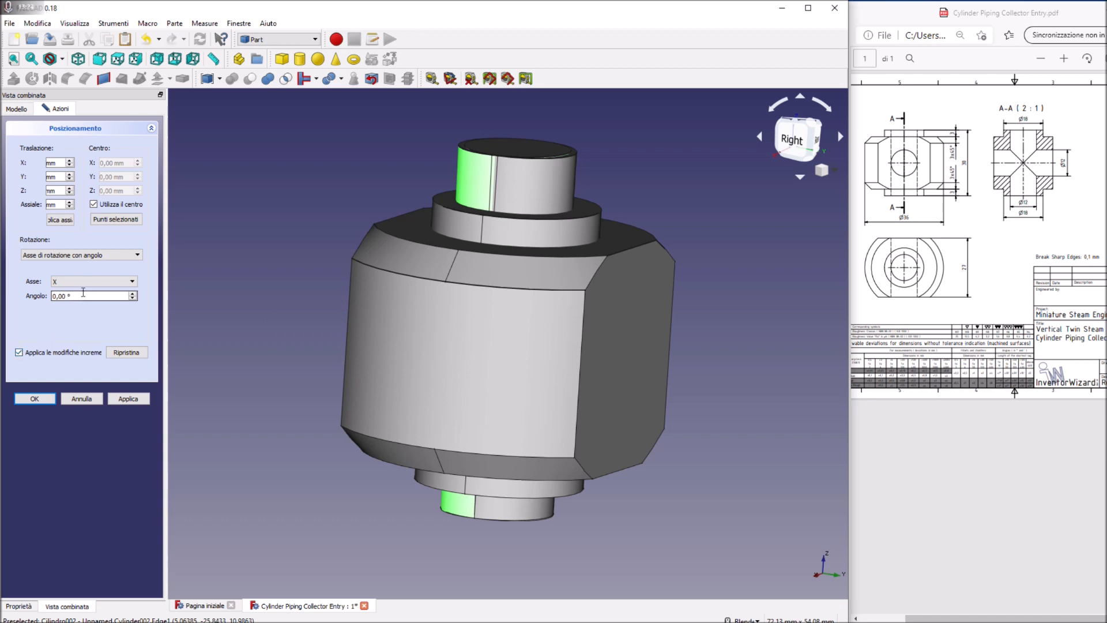
pyautogui.scroll(15, 85, 294)
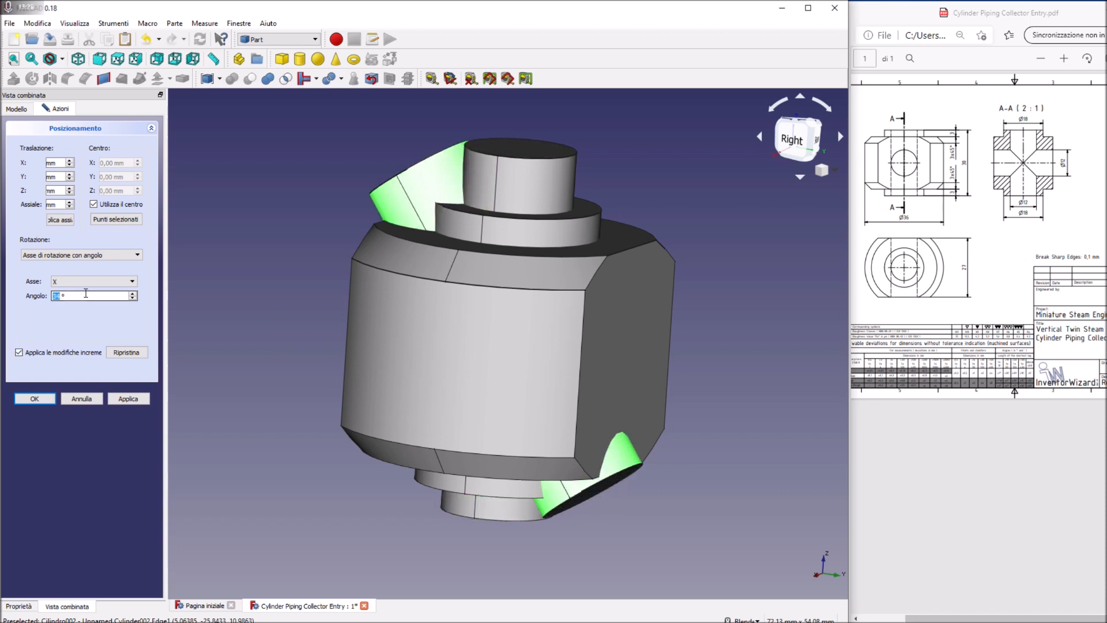
pyautogui.scroll(15, 86, 293)
pyautogui.scroll(12, 85, 293)
pyautogui.scroll(12, 86, 293)
pyautogui.scroll(3, 85, 293)
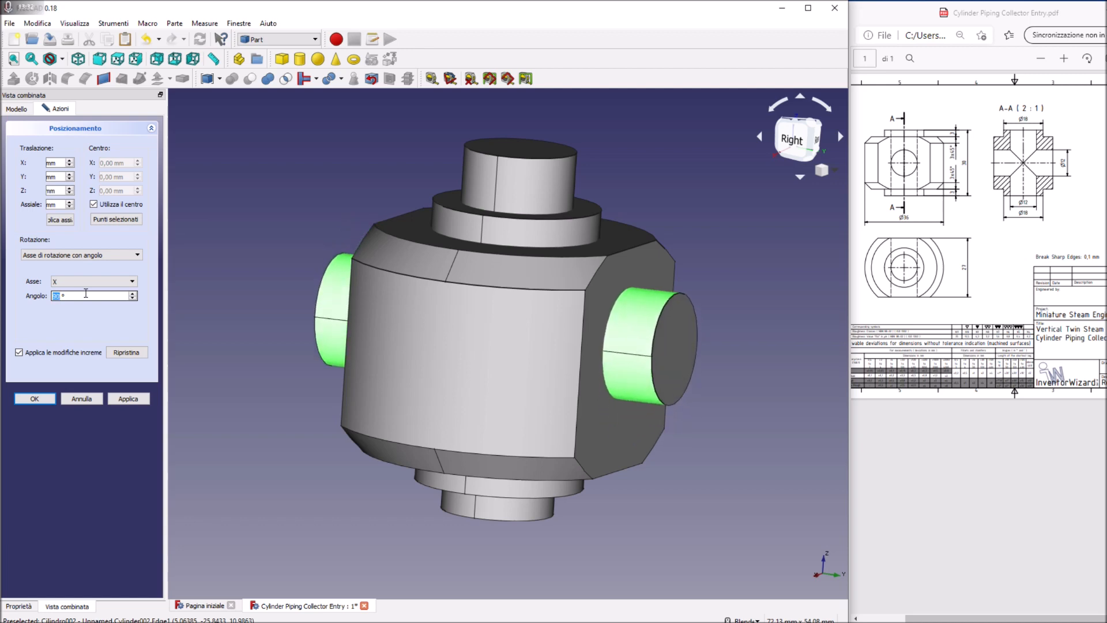
pyautogui.click(43, 401)
# Step: Delete the rotated bore cylinder that crosses the side flats
pyautogui.moveTo(620, 218); pyautogui.dragTo(413, 275, button='middle')
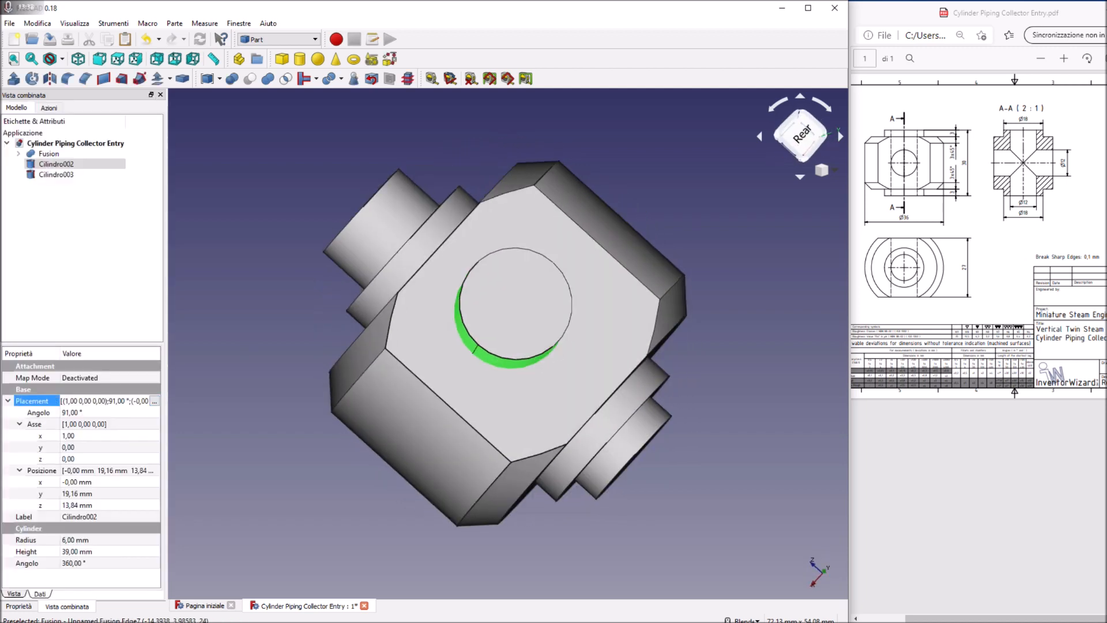
pyautogui.moveTo(412, 275); pyautogui.dragTo(484, 346, button='middle')
pyautogui.moveTo(597, 351); pyautogui.dragTo(600, 348, button='middle')
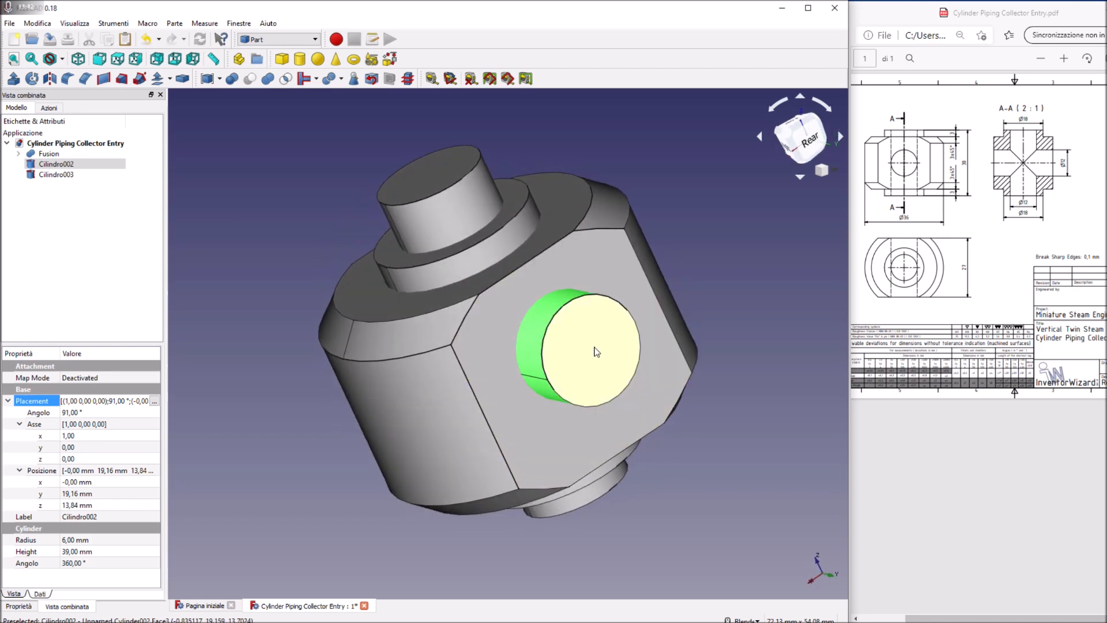
pyautogui.click(597, 352)
pyautogui.press('Delete')
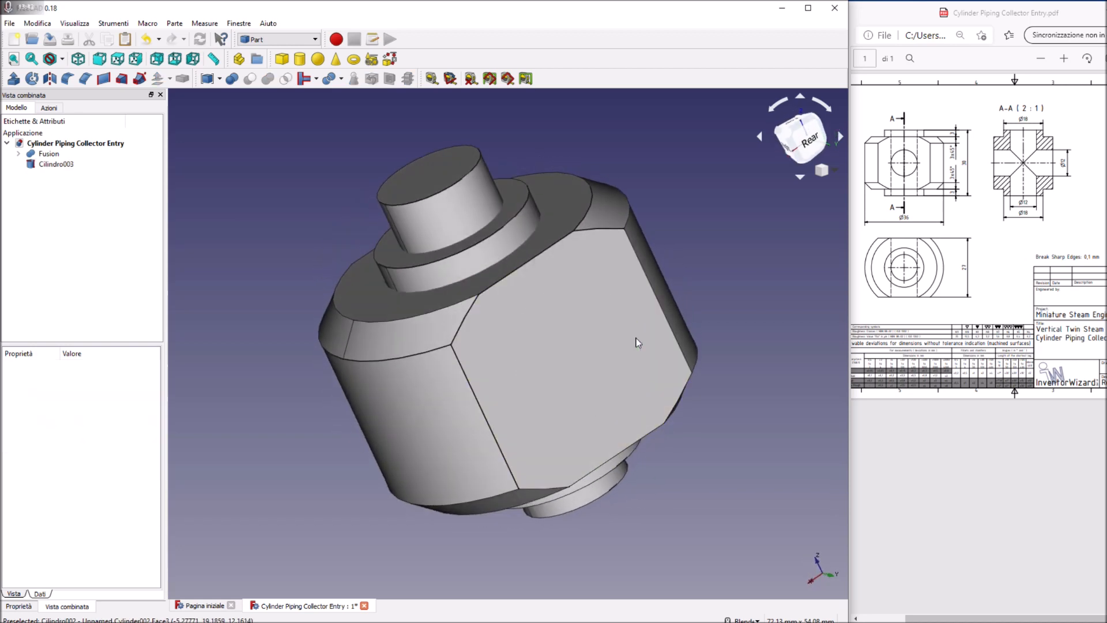
# Step: Duplicate the remaining vertical bore cylinder by copying and pasting it
pyautogui.rightClick(462, 223)
pyautogui.moveTo(518, 311)
pyautogui.moveTo(558, 263)
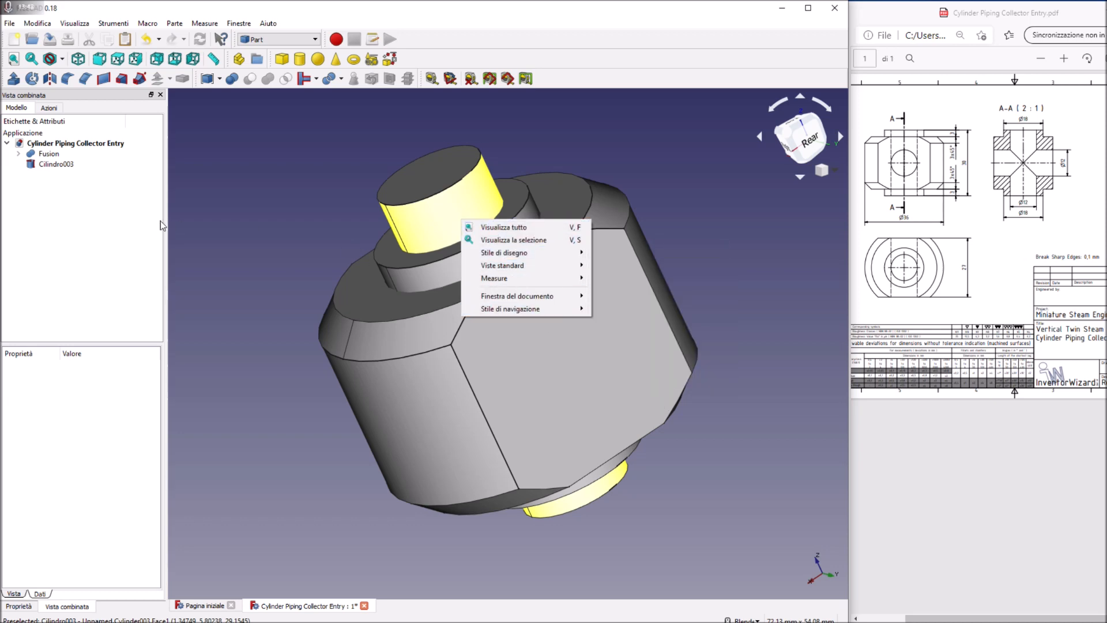
pyautogui.rightClick(64, 165)
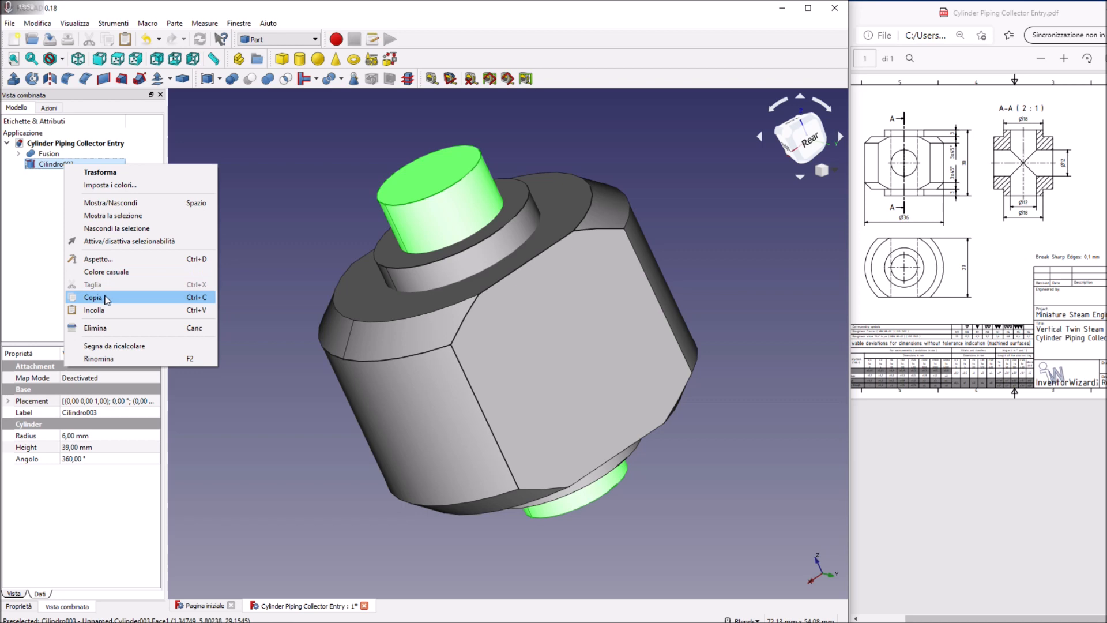
pyautogui.click(105, 296)
pyautogui.rightClick(57, 165)
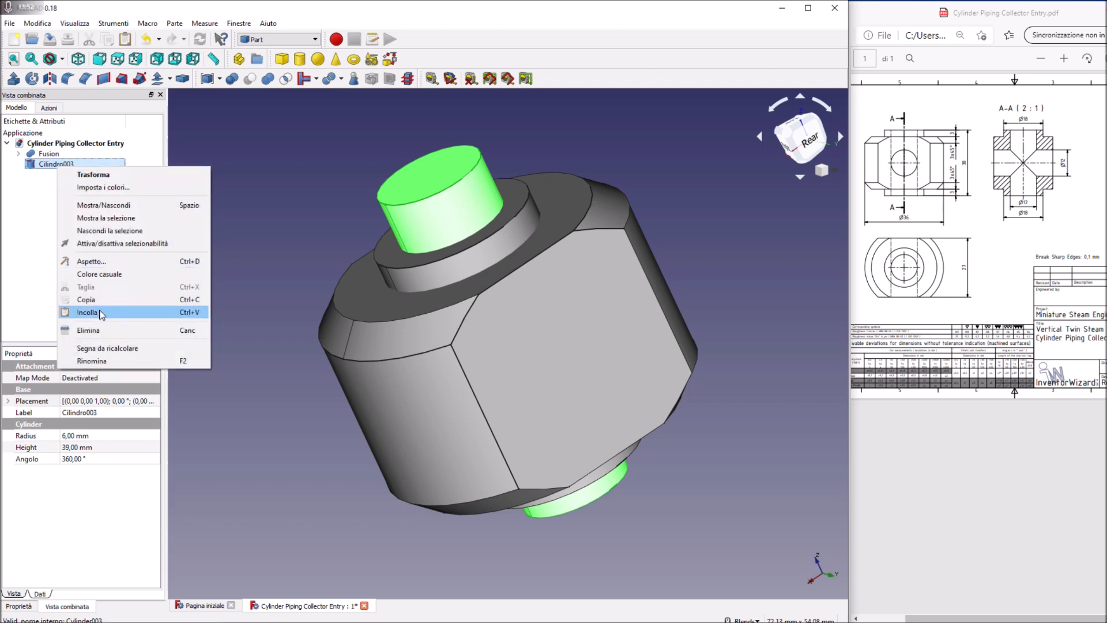
pyautogui.click(102, 309)
# Step: Rotate the original bore cylinder 90° by setting its placement axis to x 1, y 0, z 0
pyautogui.click(7, 402)
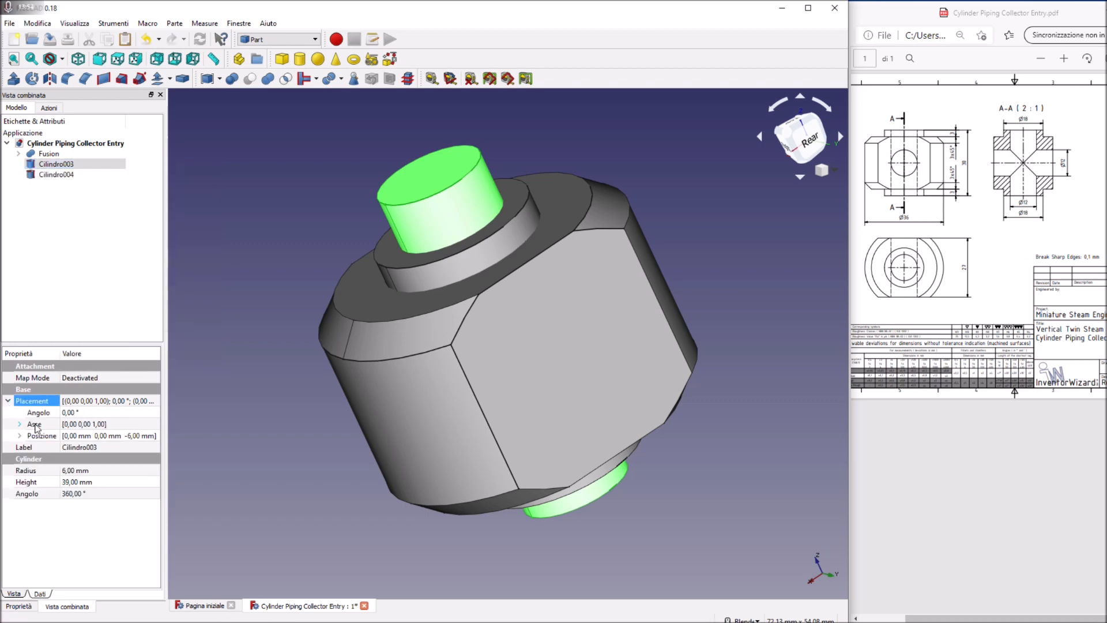
pyautogui.click(68, 412)
pyautogui.click(19, 424)
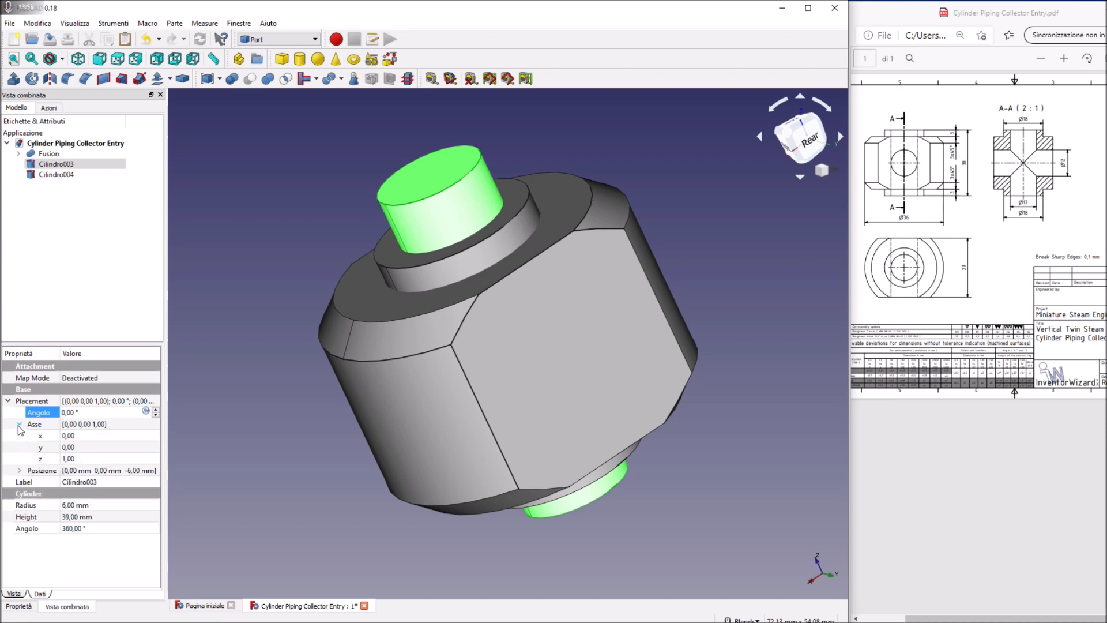
pyautogui.click(65, 437)
pyautogui.write('1')
pyautogui.click(79, 459)
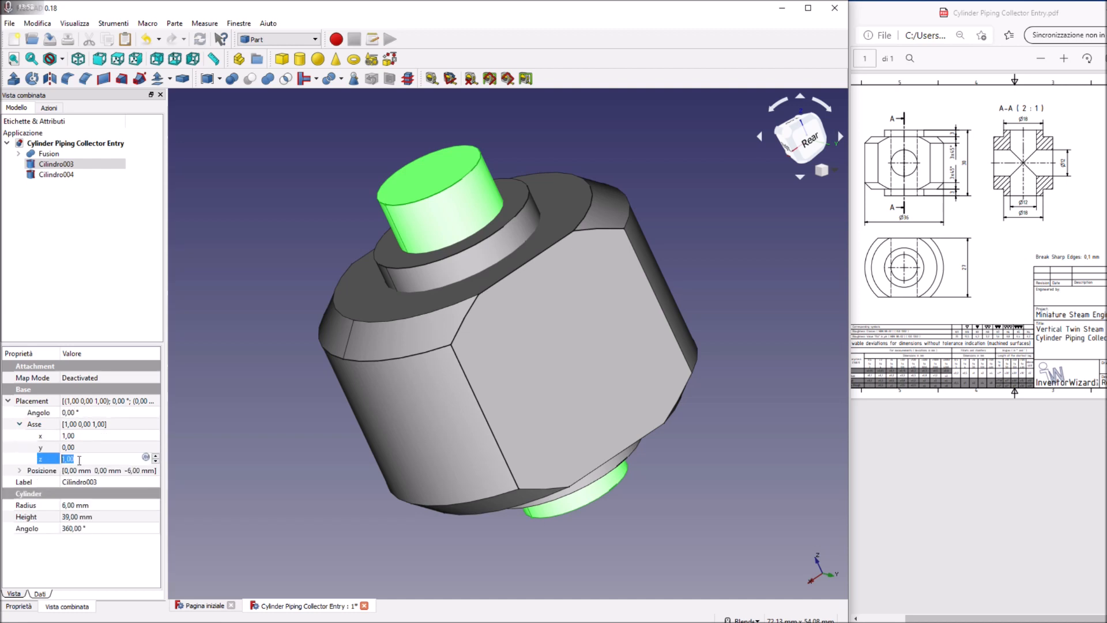
pyautogui.click(74, 413)
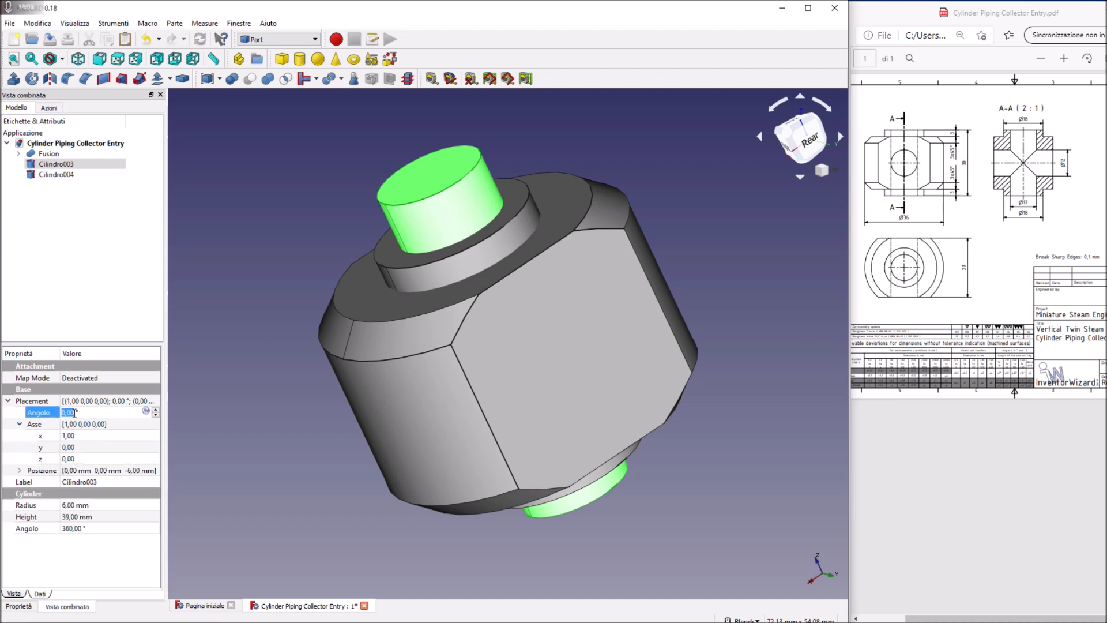
pyautogui.write('90')
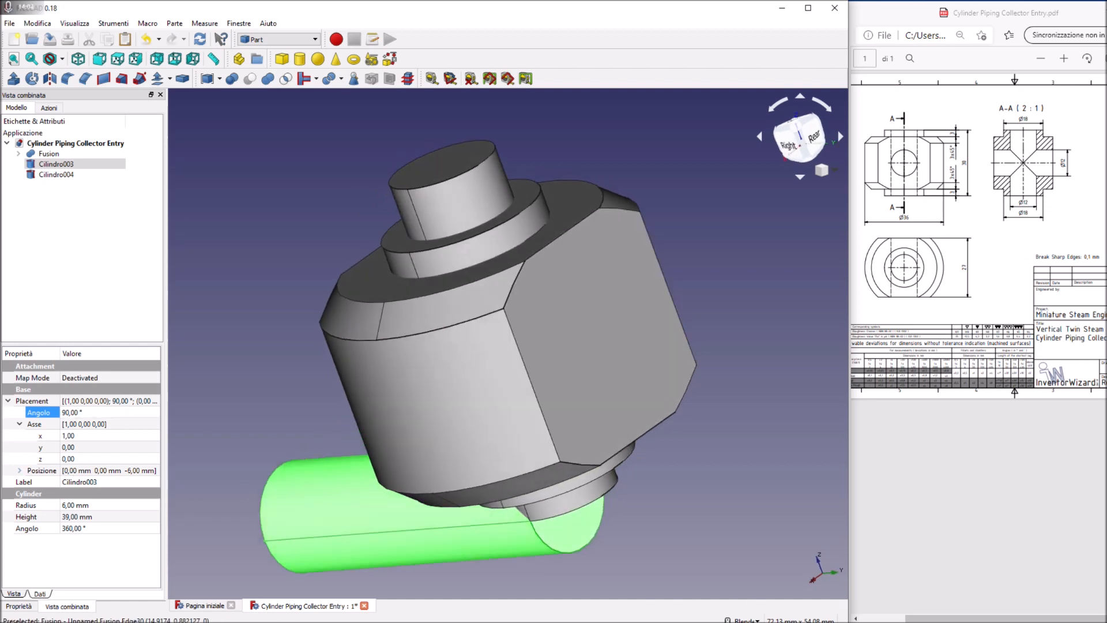
# Step: Try a y component of 1 for the bore cylinder's rotation axis, then restore it to 0
pyautogui.click(76, 458)
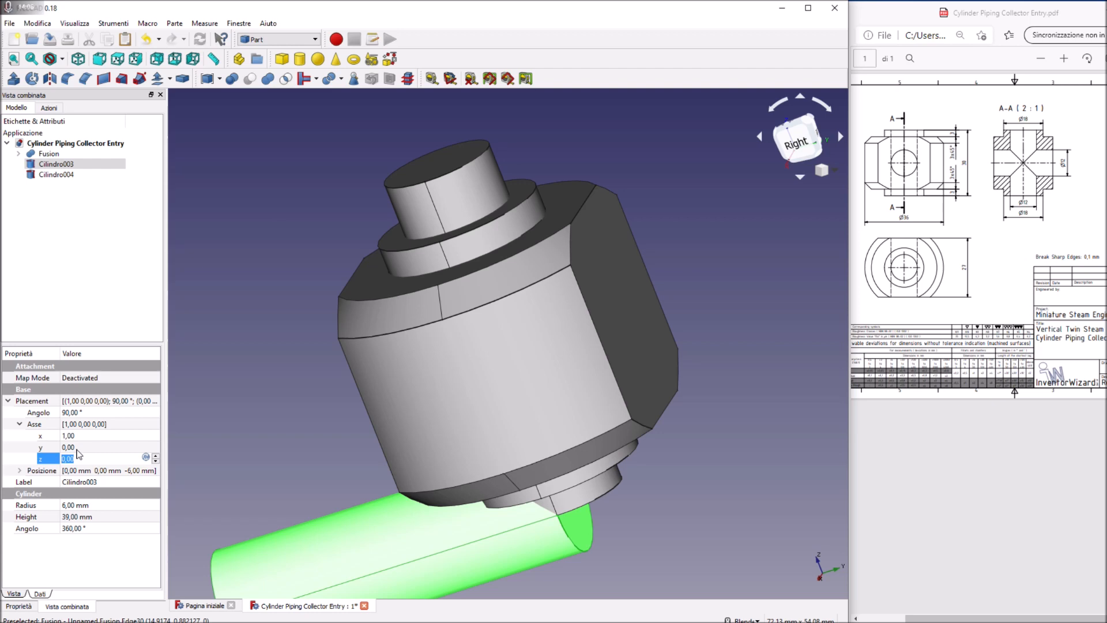
pyautogui.click(77, 447)
pyautogui.scroll(1, 80, 447)
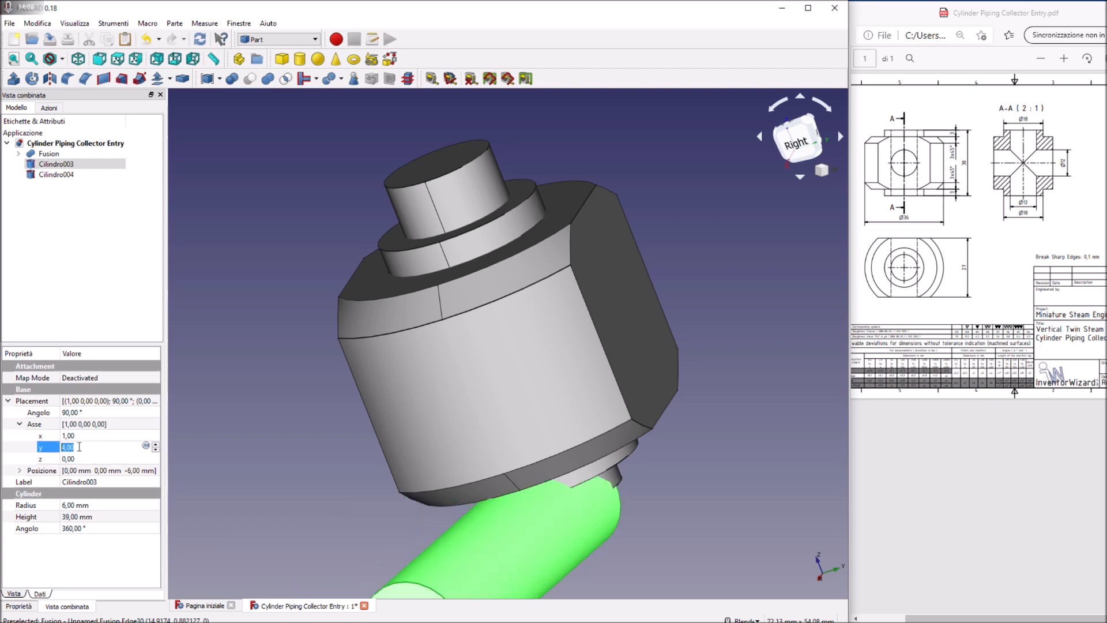
pyautogui.scroll(-1, 79, 448)
# Step: Set the rotated bore cylinder's y position to 19 mm so it extends past both side flats
pyautogui.click(19, 471)
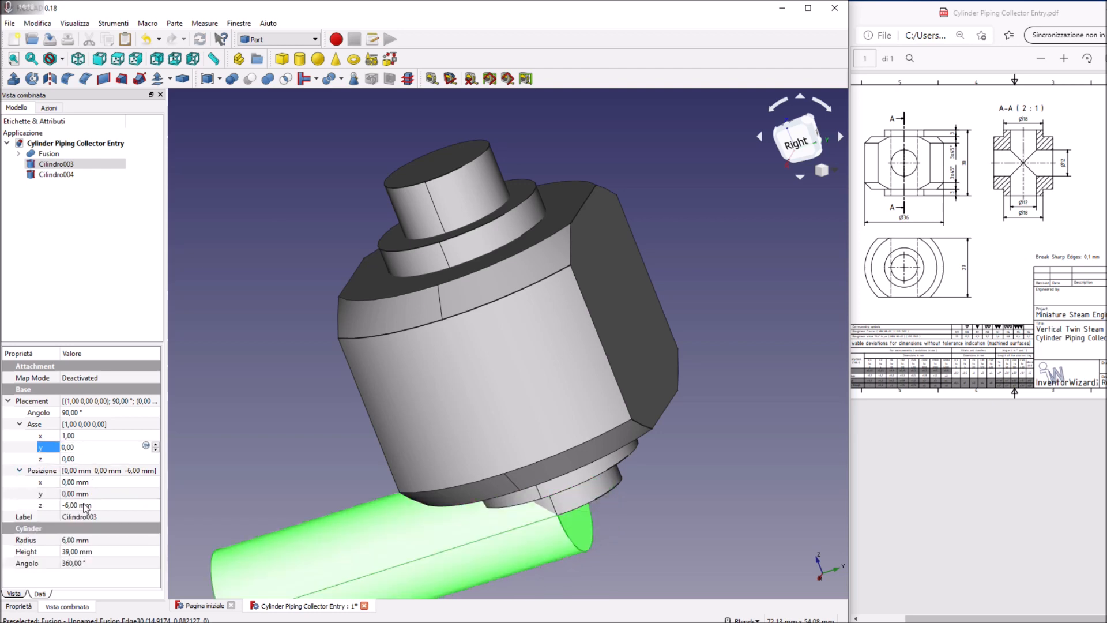
pyautogui.click(80, 494)
pyautogui.scroll(15, 79, 494)
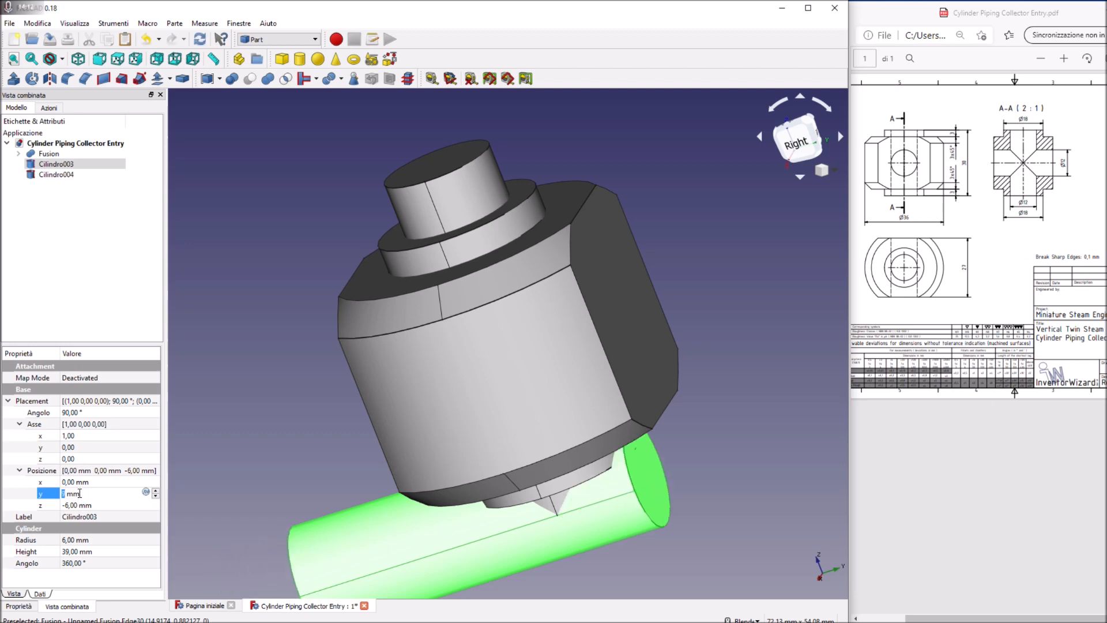
pyautogui.scroll(4, 79, 494)
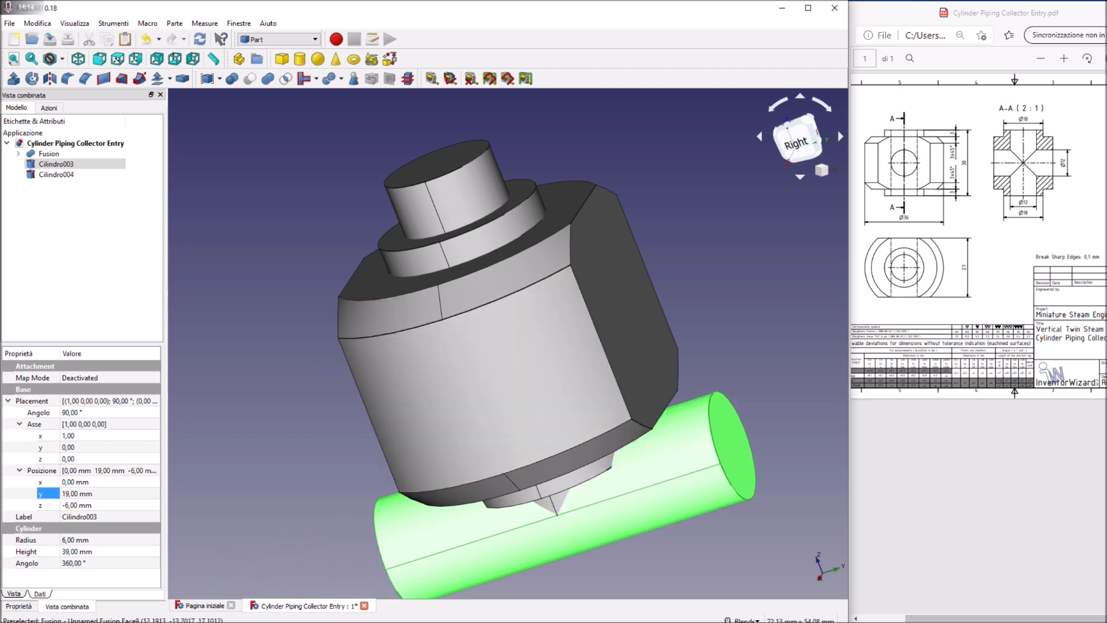
# Step: Raise the rotated bore cylinder into the body, trying a z position of 9 mm
pyautogui.press('3')
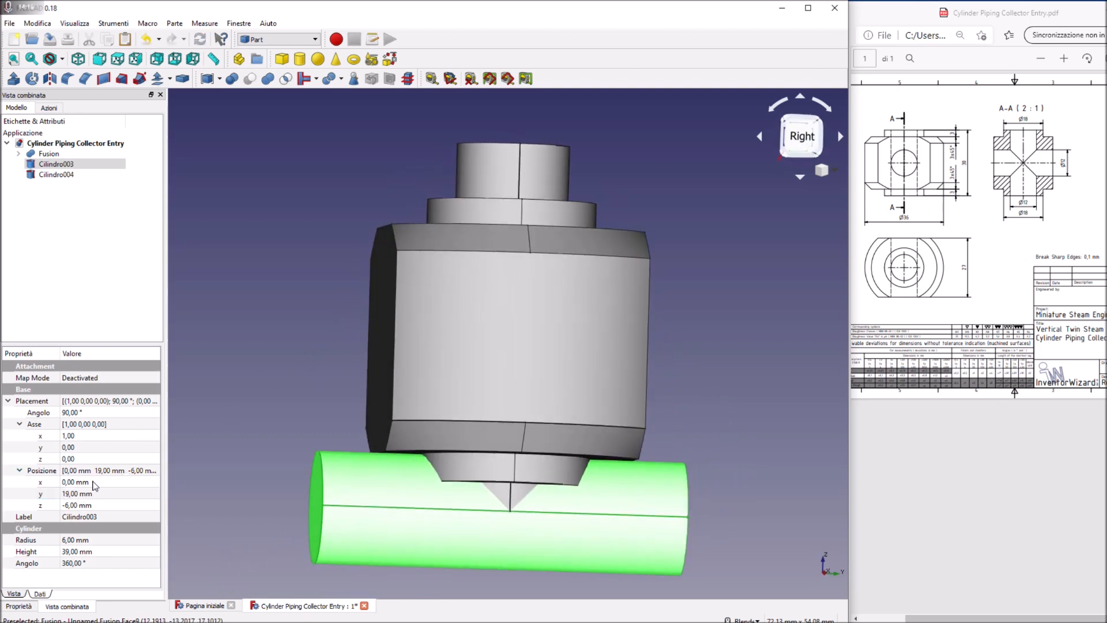
pyautogui.click(79, 505)
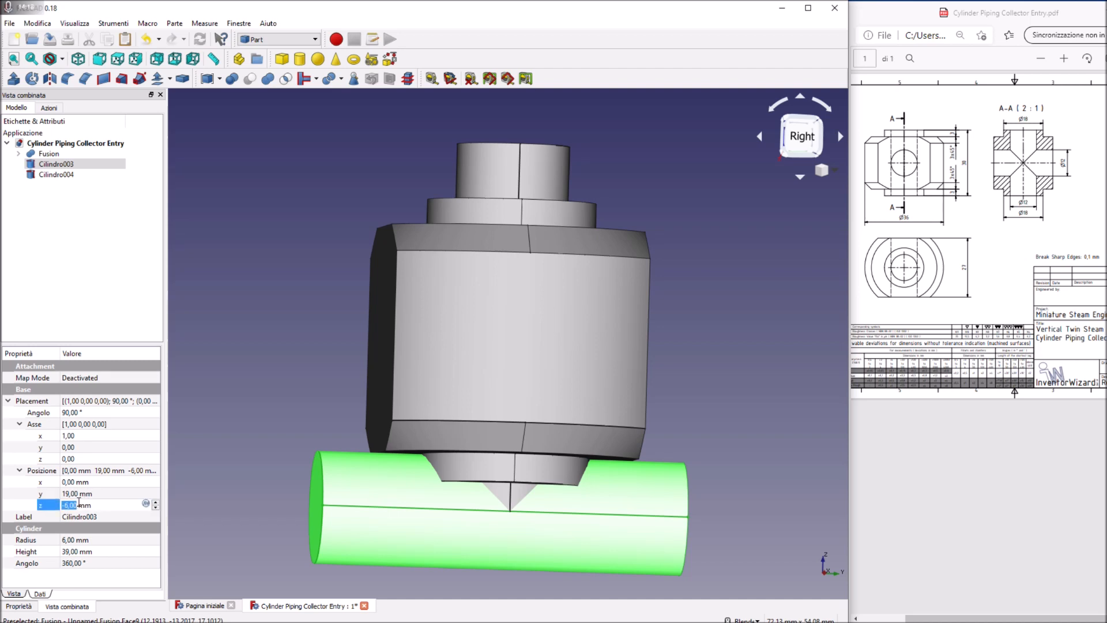
pyautogui.scroll(12, 79, 505)
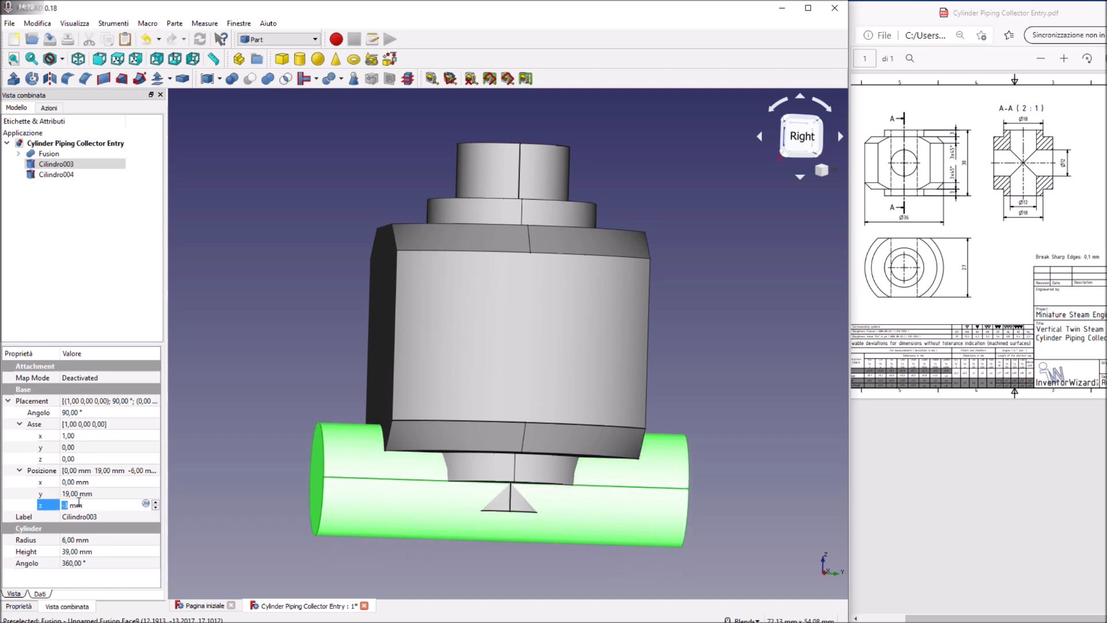
pyautogui.scroll(4, 79, 502)
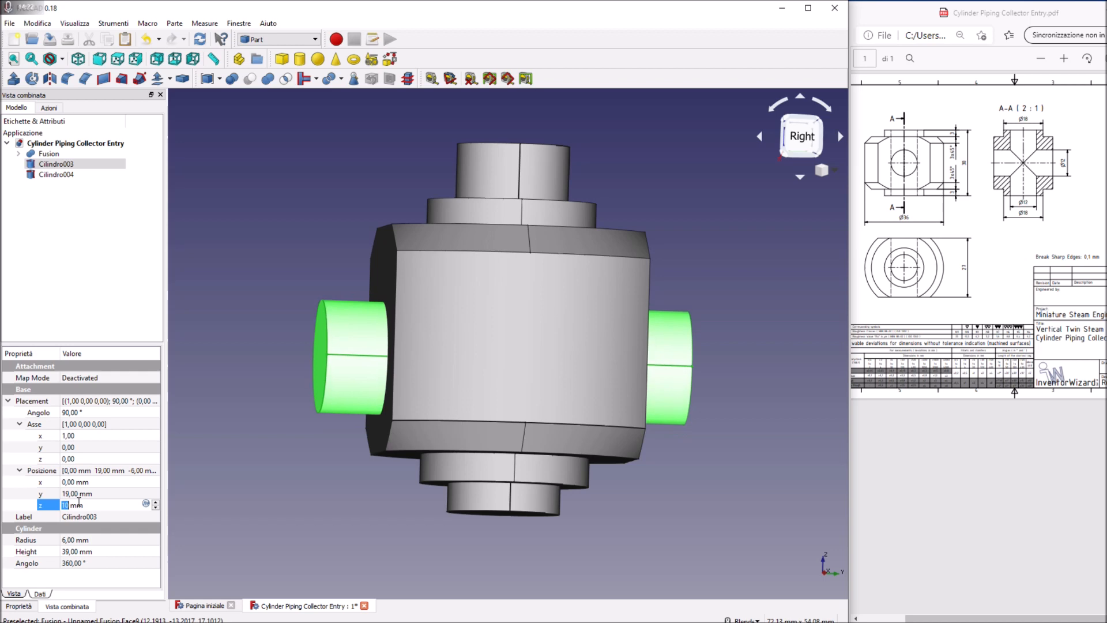
pyautogui.scroll(1, 115, 504)
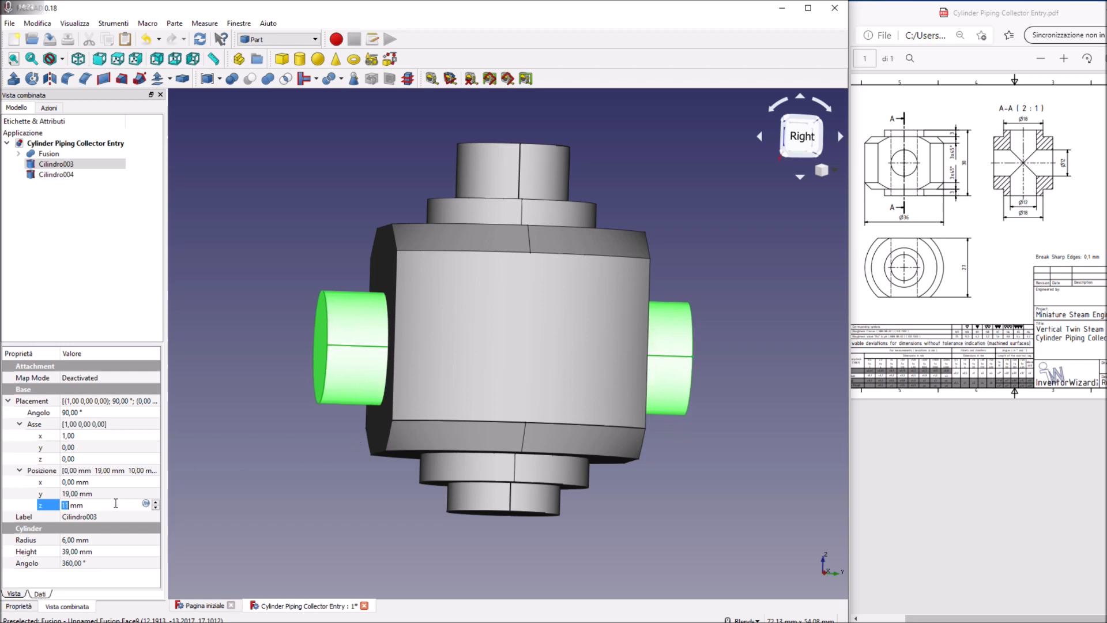
pyautogui.scroll(-2, 116, 503)
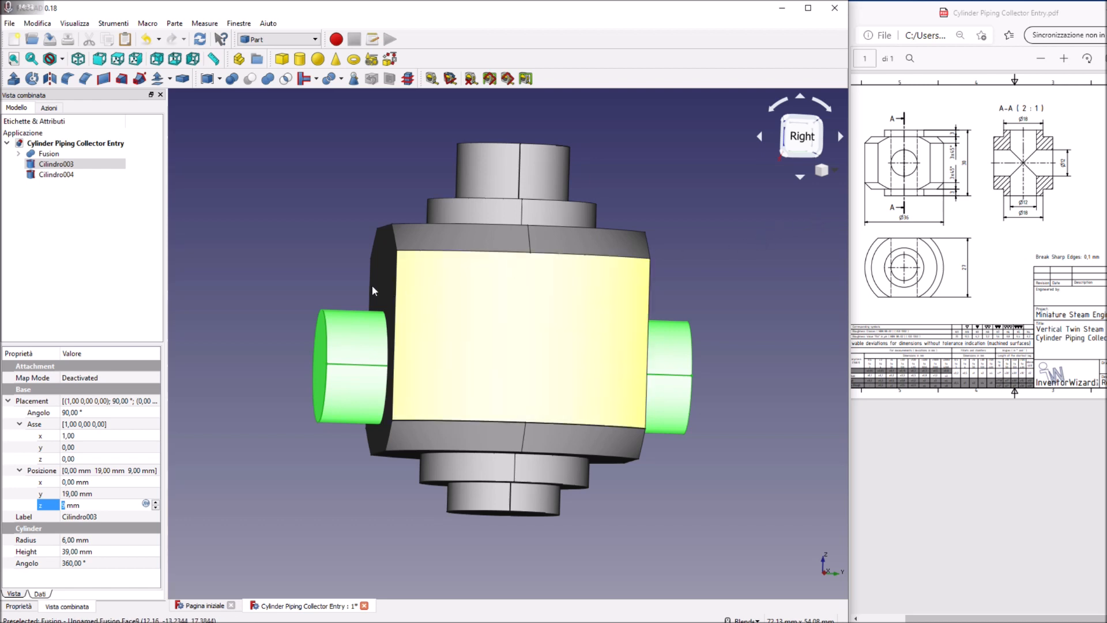
# Step: Lower the rotated bore cylinder back to a z position of -6 mm
pyautogui.moveTo(288, 267); pyautogui.dragTo(336, 283, button='middle')
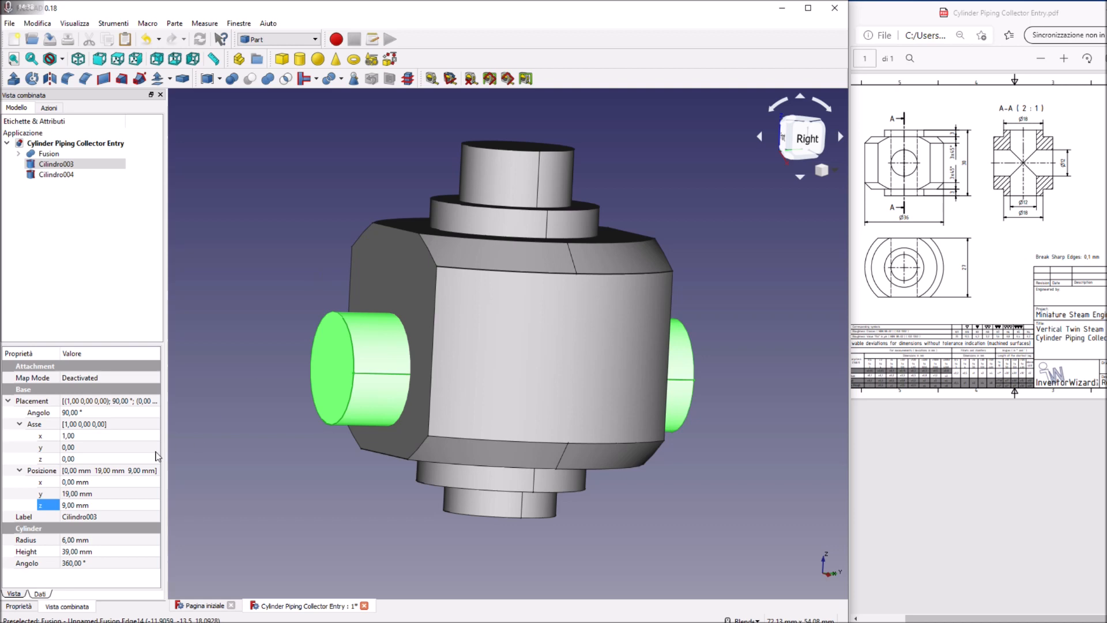
pyautogui.click(104, 505)
pyautogui.scroll(-8, 99, 505)
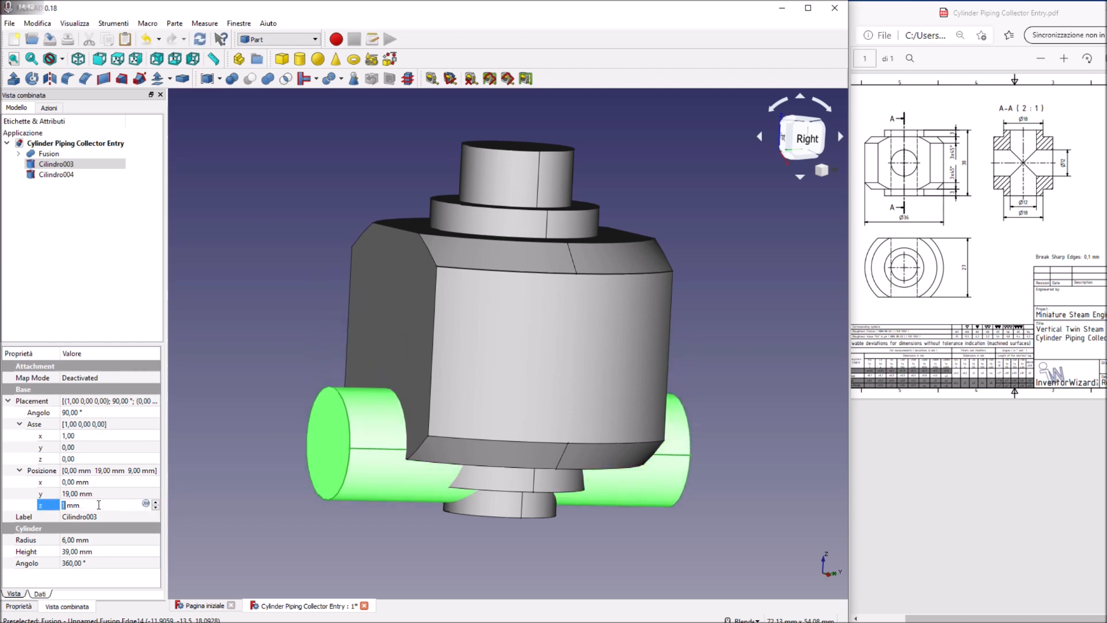
pyautogui.scroll(-6, 99, 505)
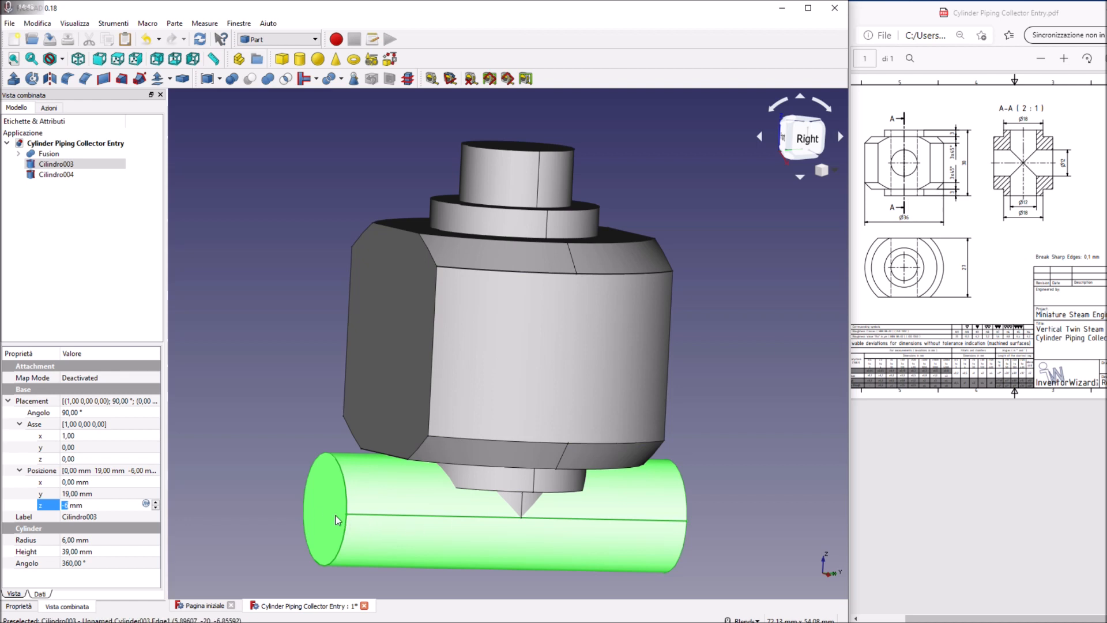
# Step: Set the rotated bore cylinder's z position to 12 mm so it crosses the side flats
pyautogui.moveTo(843, 375); pyautogui.dragTo(786, 277, button='middle')
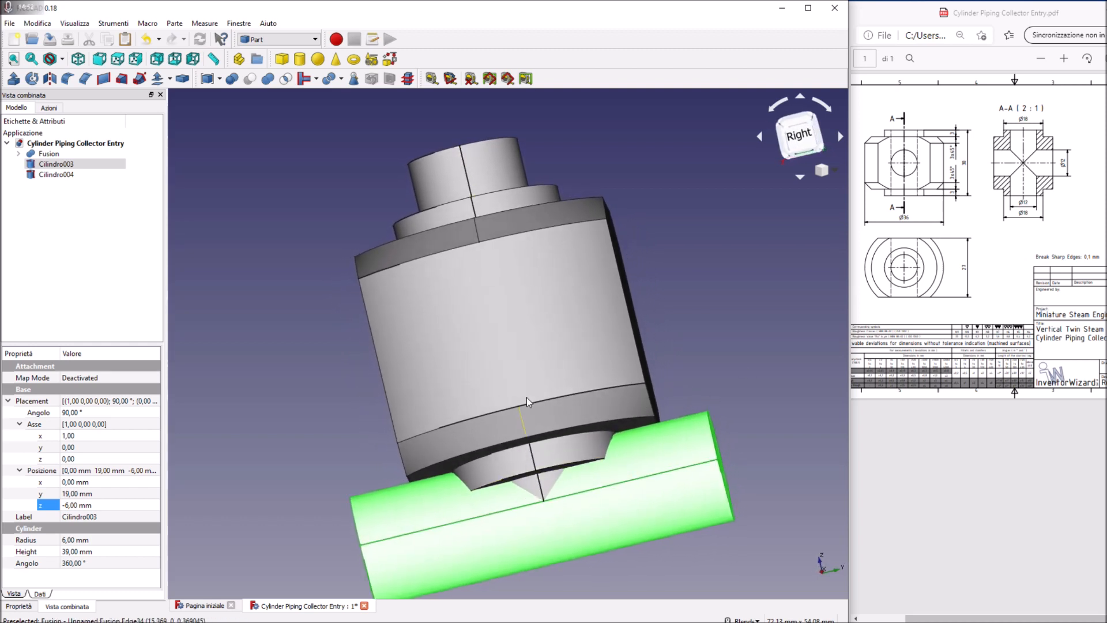
pyautogui.click(32, 597)
pyautogui.click(73, 505)
pyautogui.scroll(2, 72, 505)
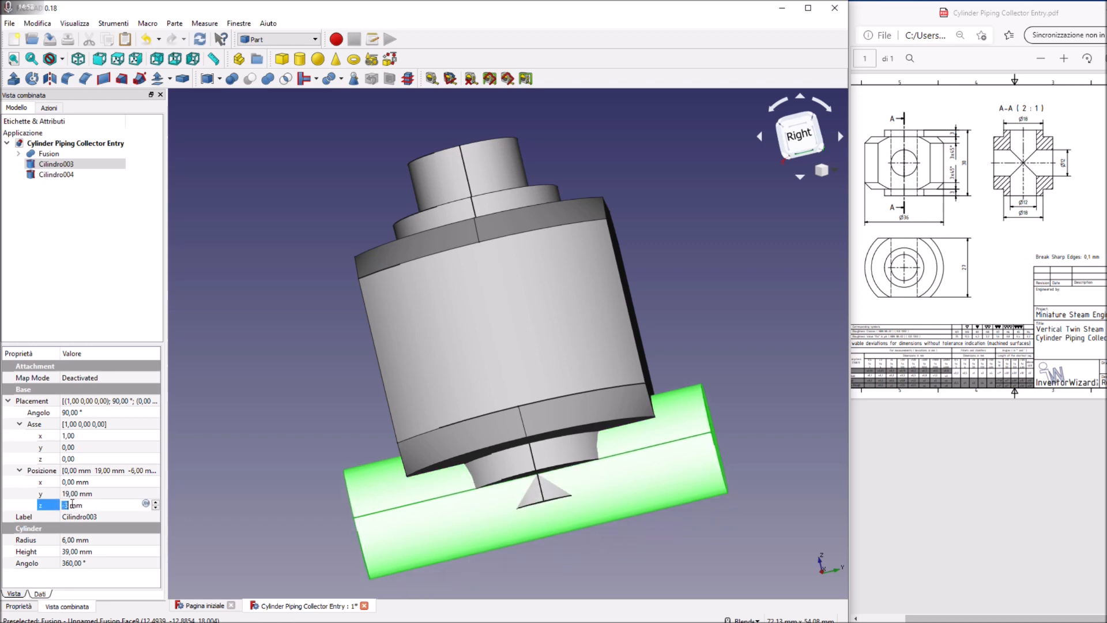
pyautogui.scroll(1, 72, 506)
pyautogui.scroll(6, 73, 506)
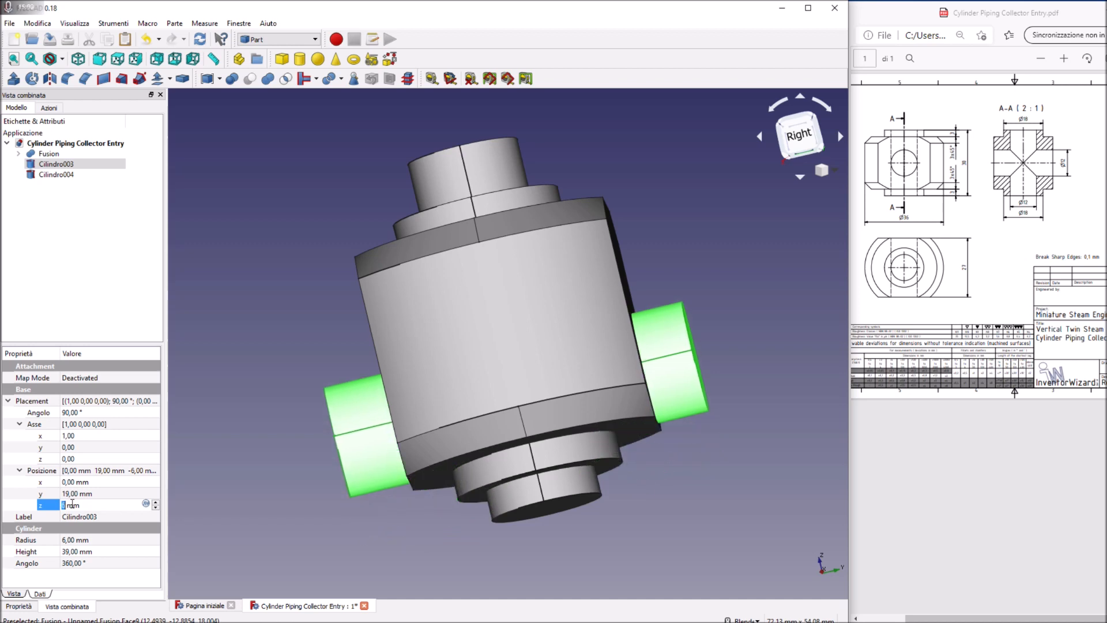
pyautogui.scroll(1, 72, 505)
# Step: Cut the horizontal bore cylinder out of the fused body with a Boolean difference
pyautogui.moveTo(301, 256); pyautogui.dragTo(496, 282, button='middle')
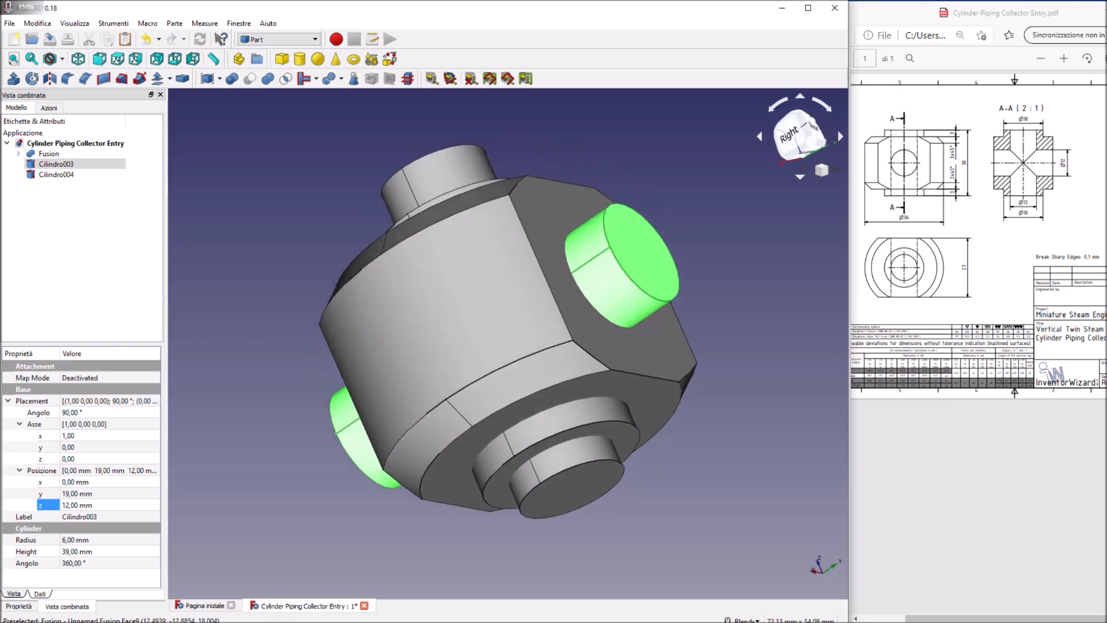
pyautogui.moveTo(537, 323); pyautogui.dragTo(456, 352, button='middle')
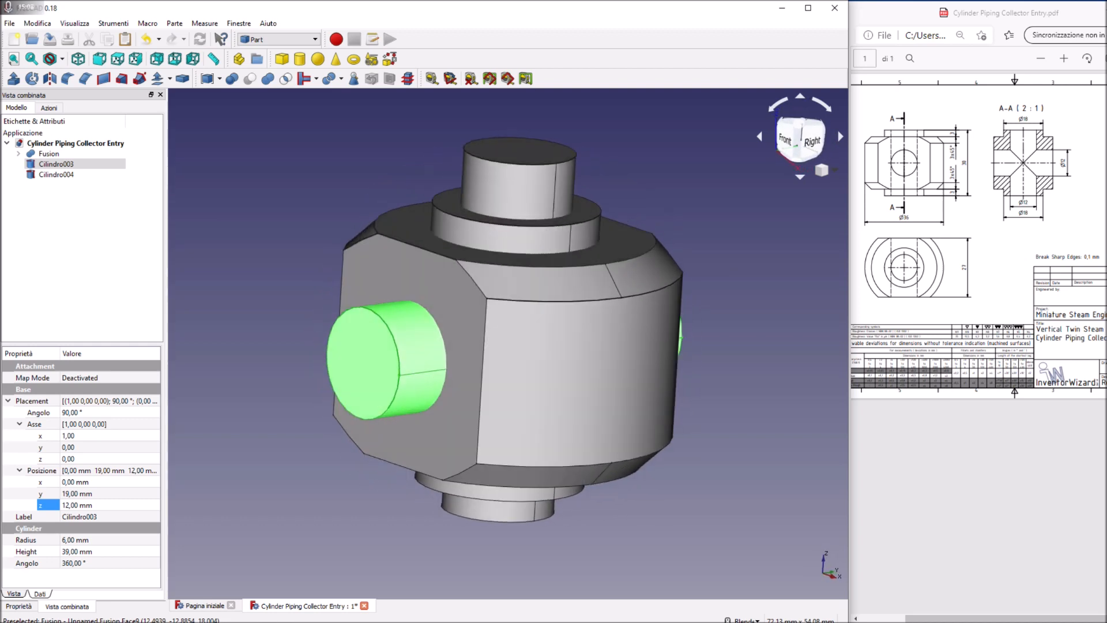
pyautogui.click(51, 154)
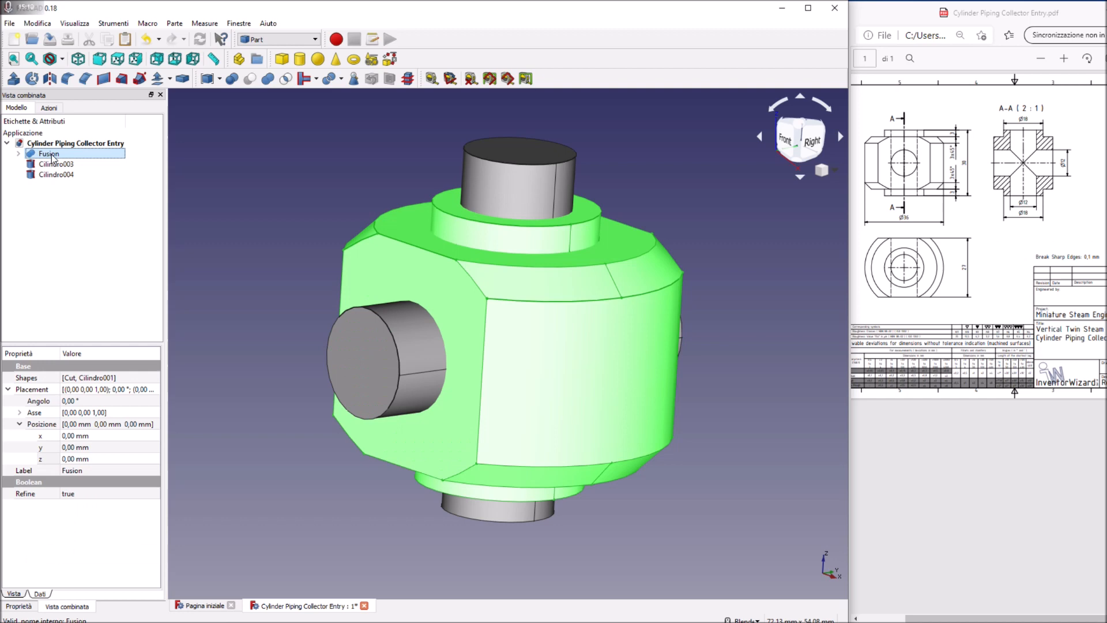
pyautogui.keyDown('ctrl'); pyautogui.click(56, 164); pyautogui.keyUp('ctrl')
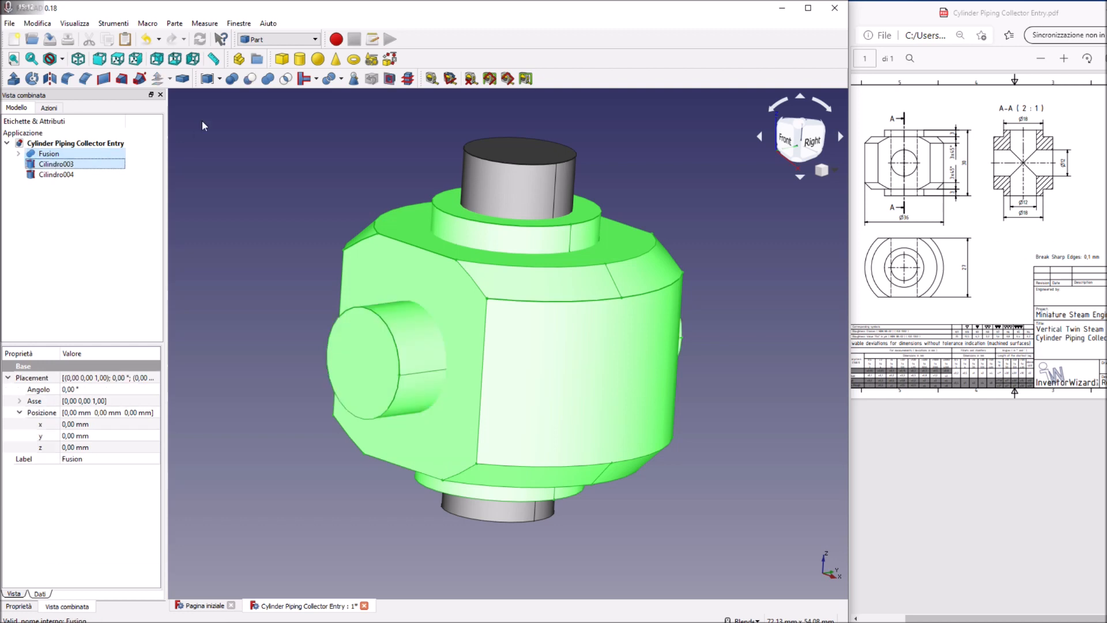
pyautogui.click(250, 79)
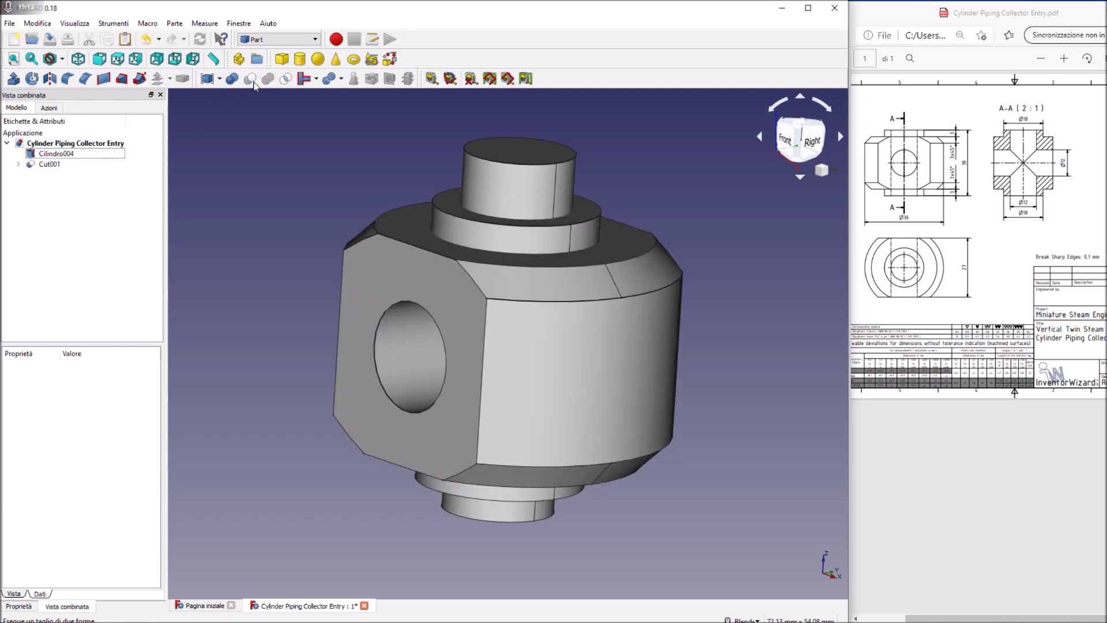
# Step: Cut the vertical bore cylinder out of the cross-bored body with a Boolean difference
pyautogui.click(60, 164)
pyautogui.keyDown('ctrl'); pyautogui.click(58, 154); pyautogui.keyUp('ctrl')
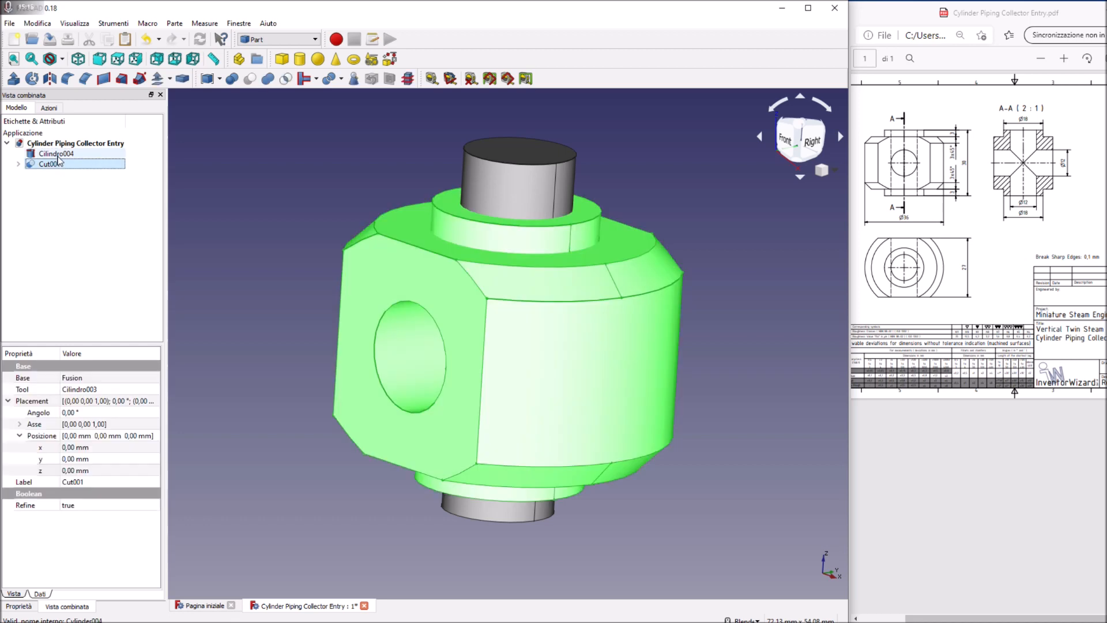
pyautogui.click(250, 80)
# Step: Chamfer the circular edges of the end collars and both crossing bores by 0.7 mm and save the document
pyautogui.moveTo(720, 254); pyautogui.dragTo(521, 238, button='middle')
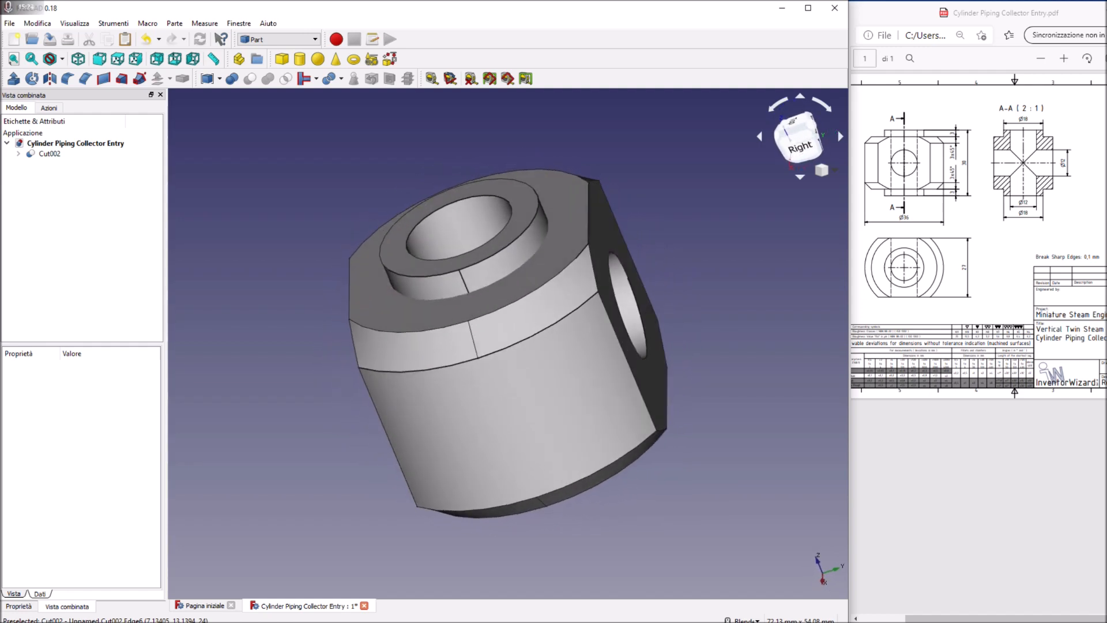
pyautogui.click(514, 234)
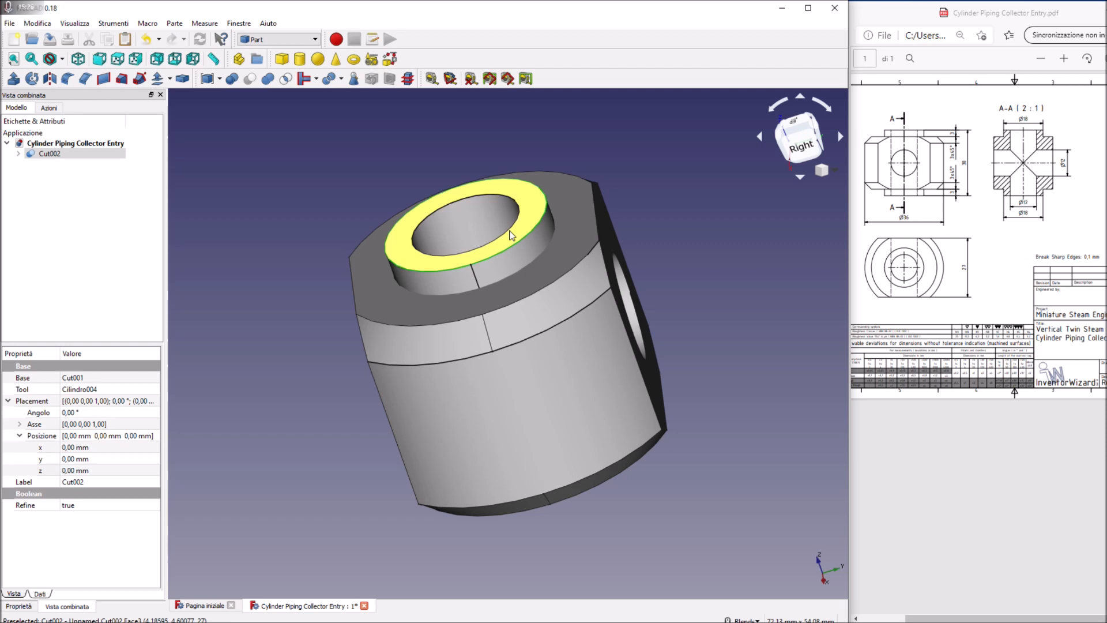
pyautogui.moveTo(646, 245); pyautogui.dragTo(542, 240, button='middle')
pyautogui.keyDown('ctrl'); pyautogui.click(542, 240); pyautogui.keyUp('ctrl')
pyautogui.keyDown('ctrl'); pyautogui.click(660, 346); pyautogui.keyUp('ctrl')
pyautogui.moveTo(708, 371); pyautogui.dragTo(554, 303, button='middle')
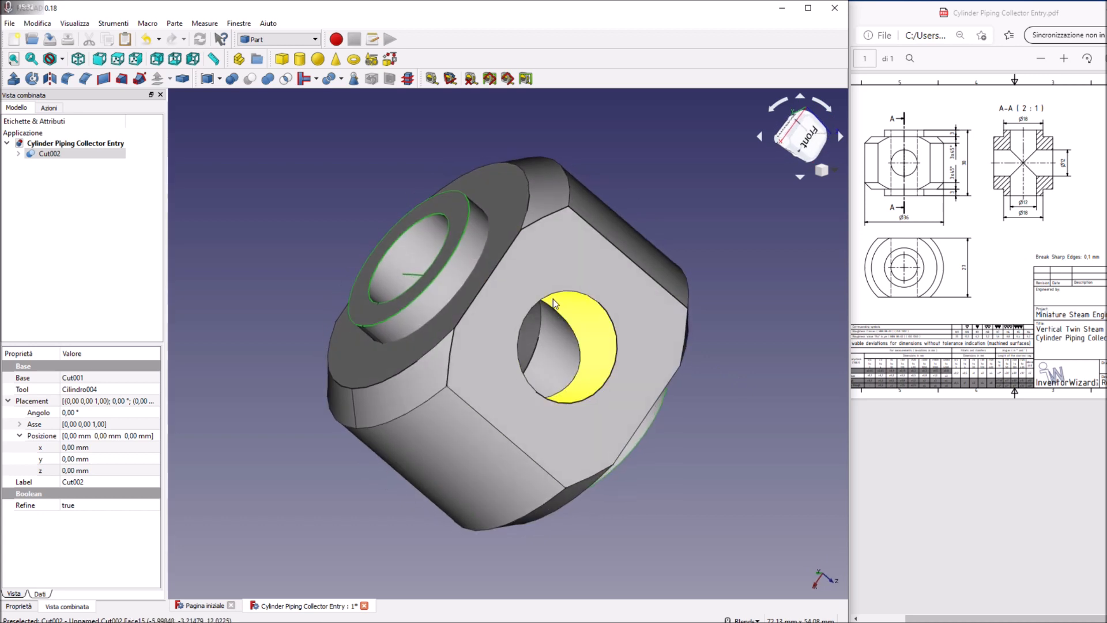
pyautogui.click(86, 78)
pyautogui.doubleClick(132, 572)
pyautogui.write('0,7')
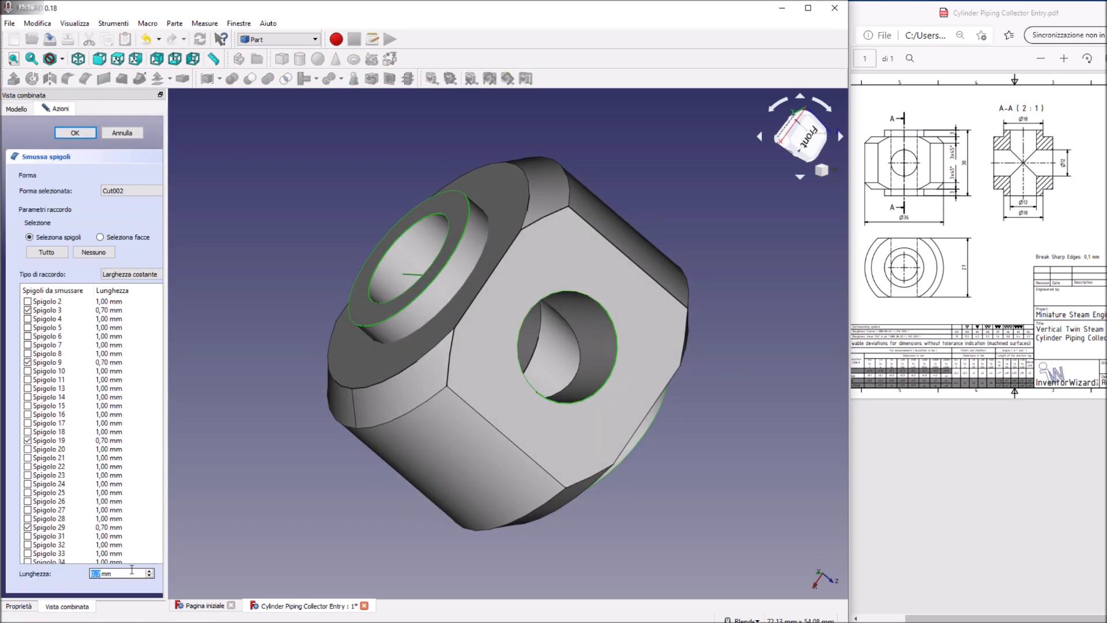
pyautogui.scroll(-1, 132, 572)
pyautogui.click(75, 137)
pyautogui.moveTo(657, 185); pyautogui.dragTo(427, 369, button='middle')
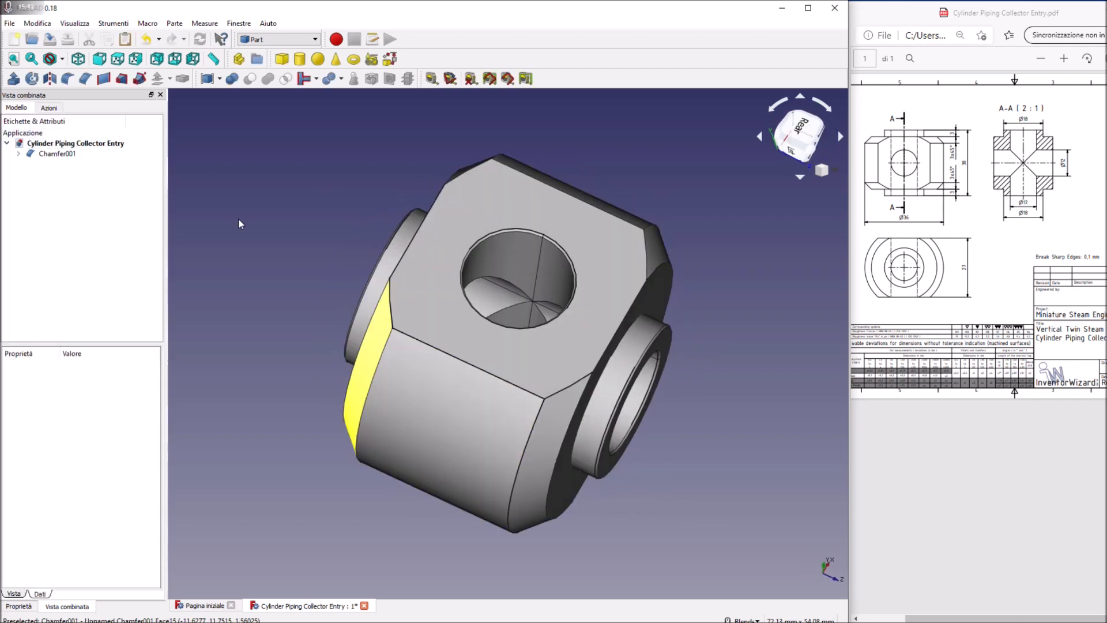
pyautogui.click(48, 44)
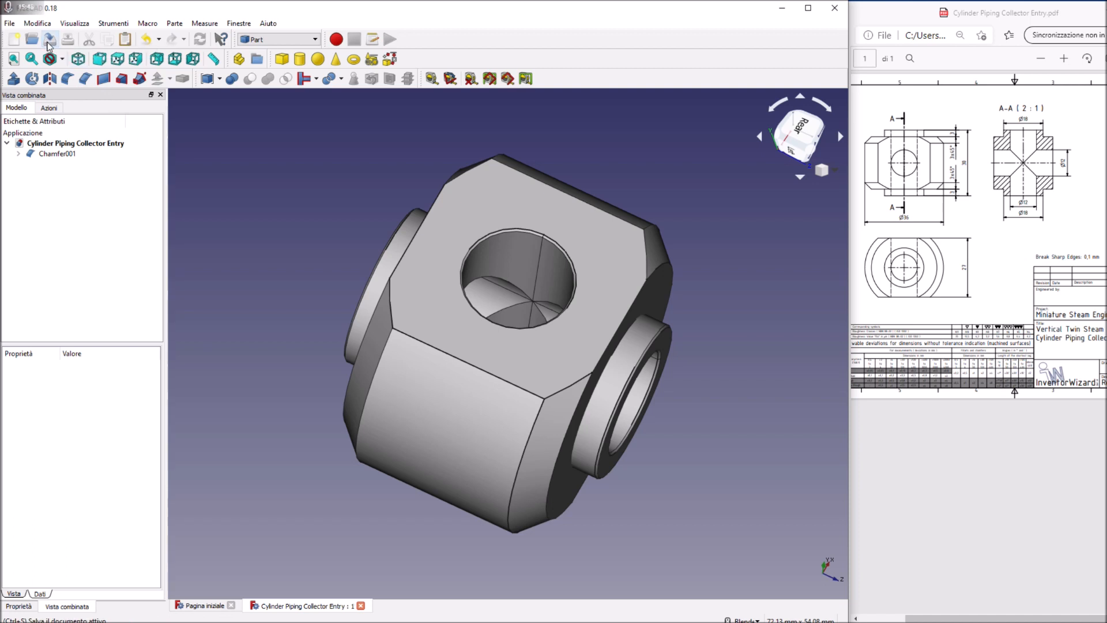
# Step: Set the chamfered body's appearance material to Bronzo (bronze)
pyautogui.moveTo(698, 245); pyautogui.dragTo(407, 386, button='middle')
pyautogui.rightClick(494, 356)
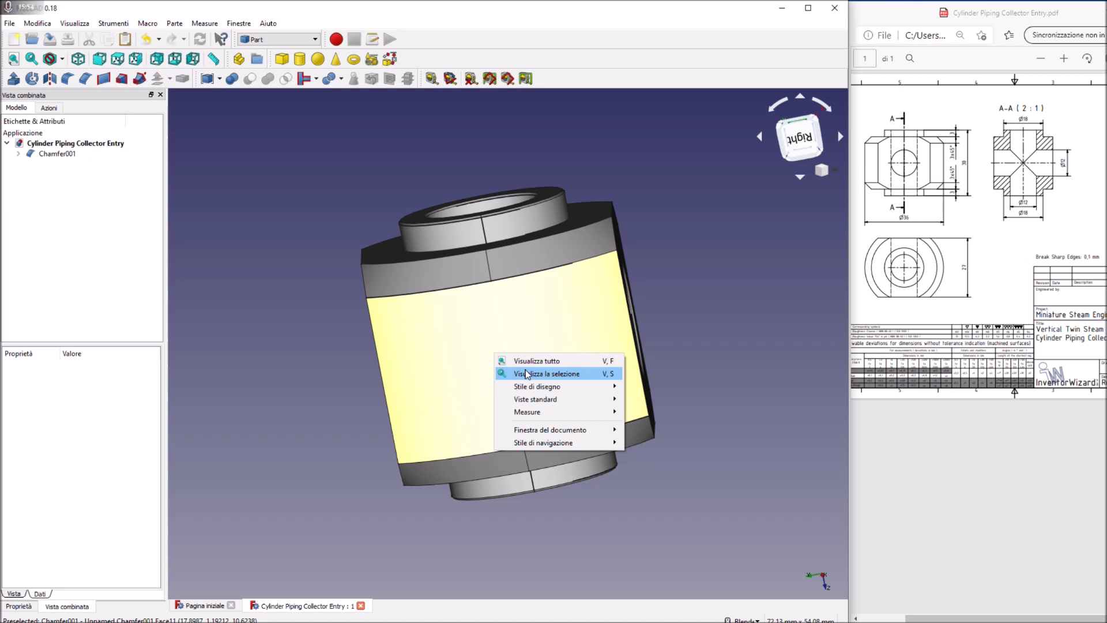
pyautogui.click(402, 370)
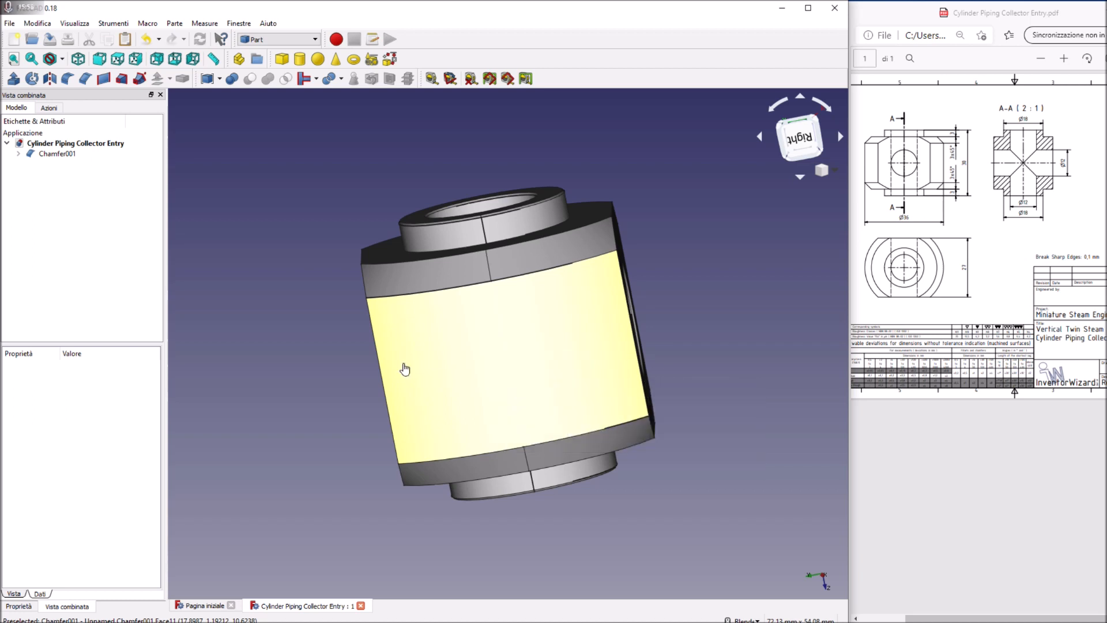
pyautogui.click(413, 367)
pyautogui.rightClick(413, 367)
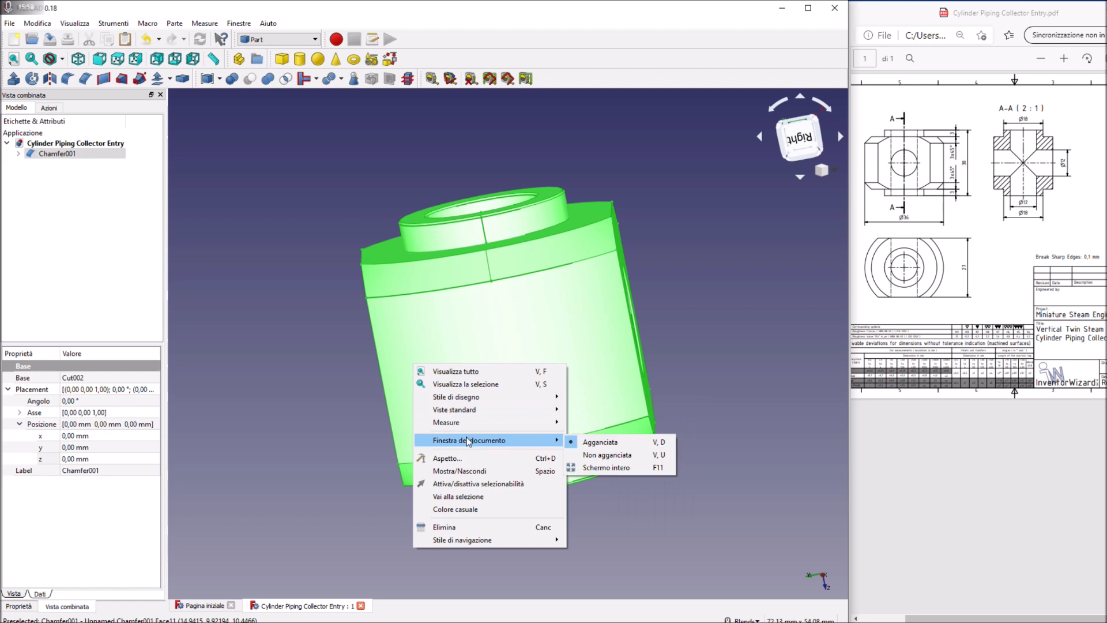
pyautogui.click(474, 458)
pyautogui.click(482, 382)
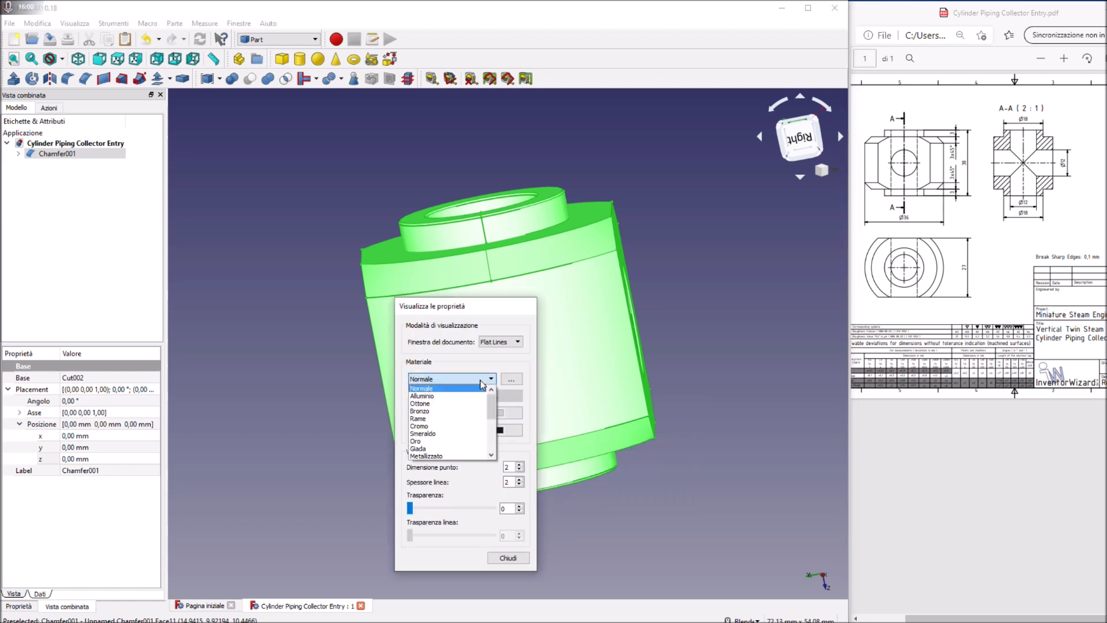
pyautogui.click(478, 403)
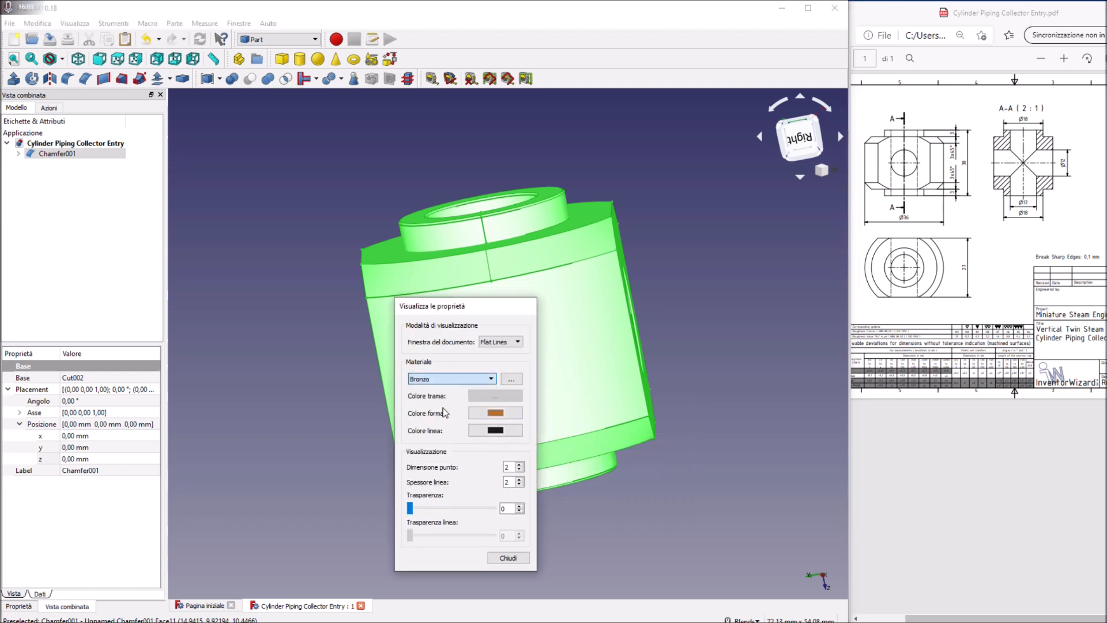
pyautogui.click(510, 559)
pyautogui.click(710, 372)
pyautogui.moveTo(702, 344); pyautogui.dragTo(626, 392, button='middle')
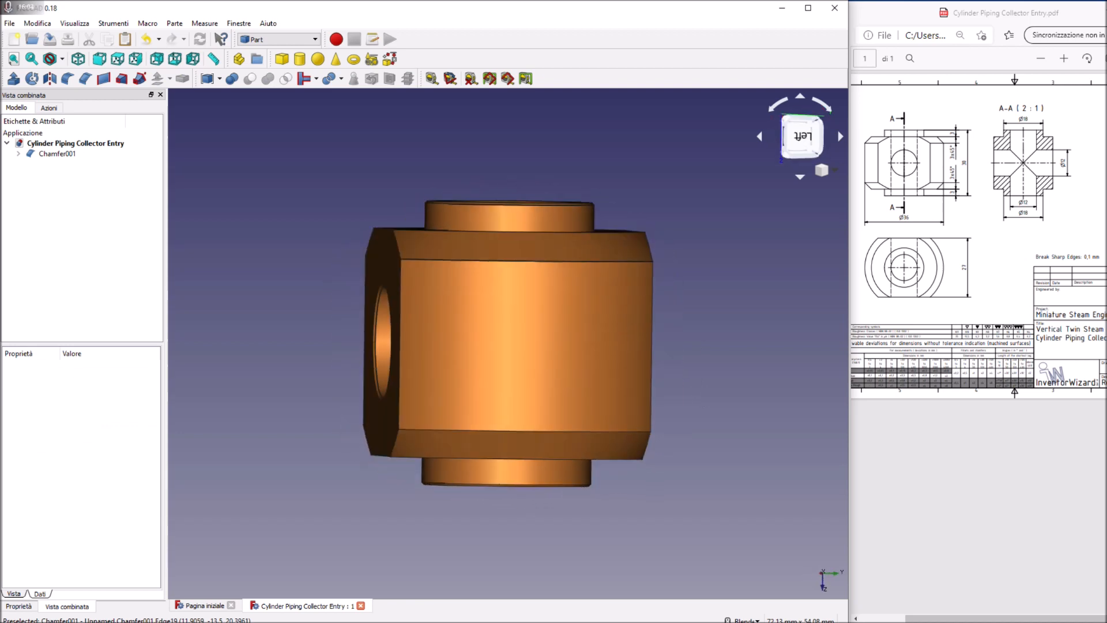
pyautogui.moveTo(640, 323); pyautogui.dragTo(547, 398, button='middle')
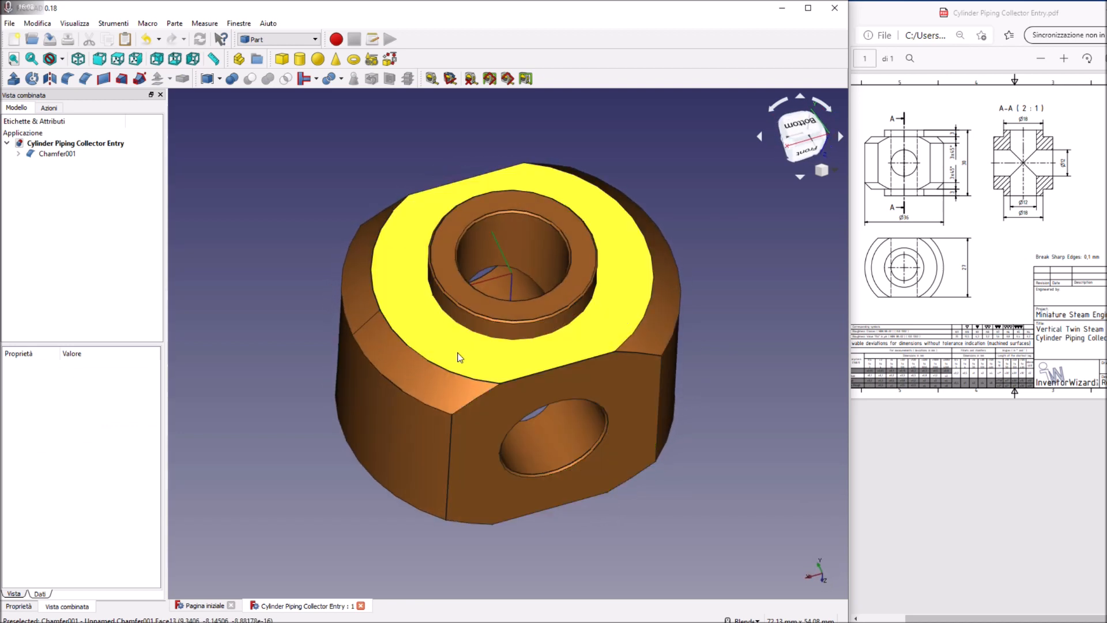
# Step: Switch to File Explorer and open the drawings Cylinder Piping Tube Entry.pdf and Assembly Cylinder Piping Entry.pdf from the Cylinder Piping Entry folder
pyautogui.moveTo(487, 617)
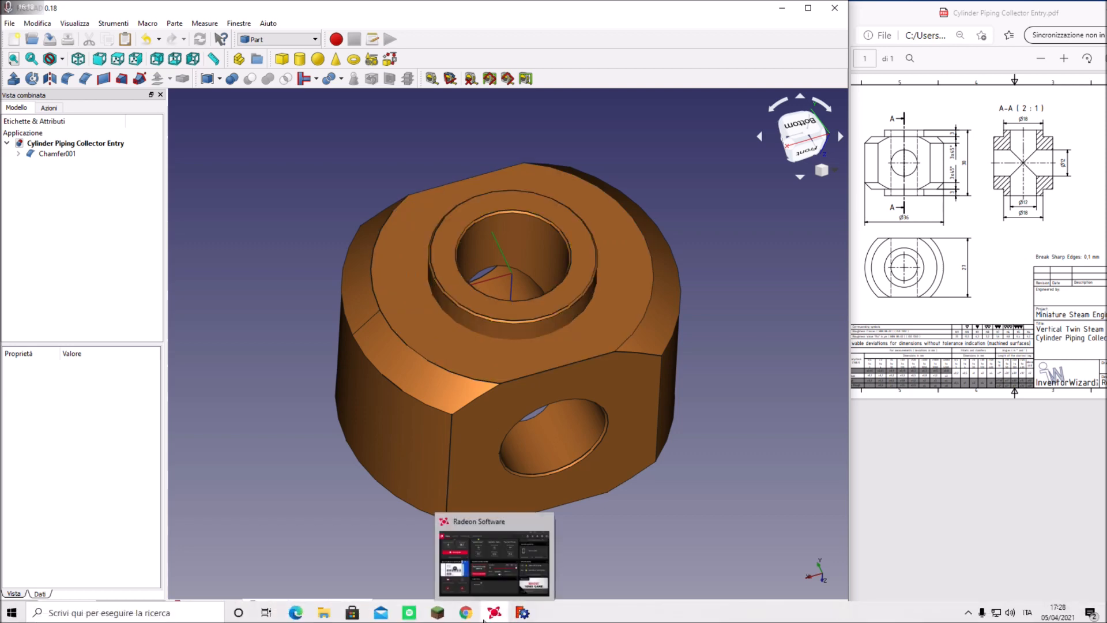
pyautogui.click(324, 613)
pyautogui.click(369, 594)
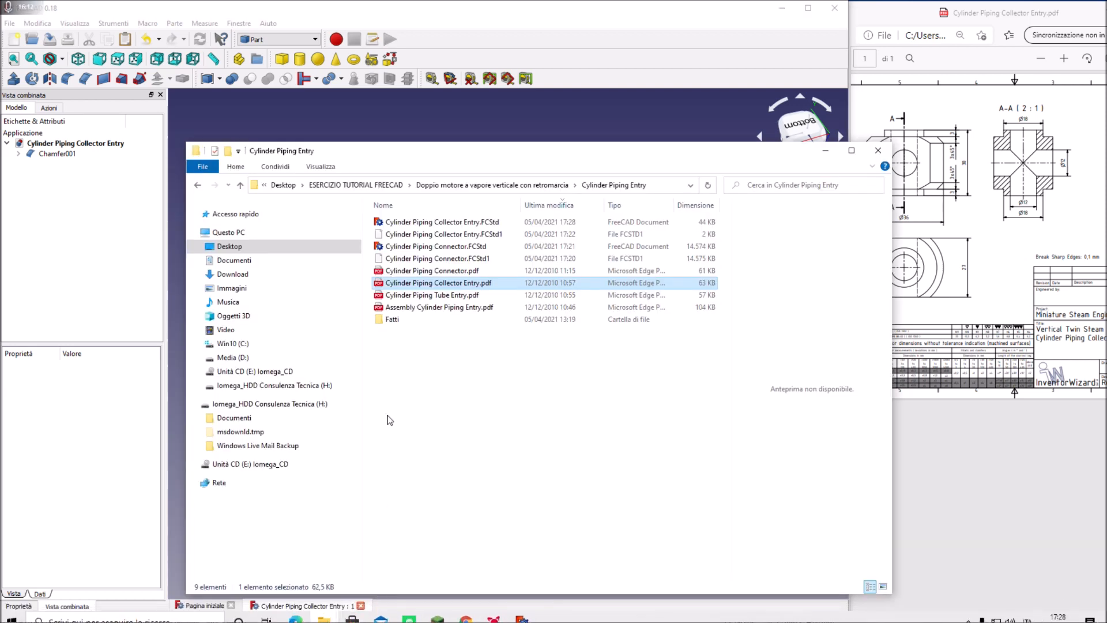
pyautogui.doubleClick(408, 296)
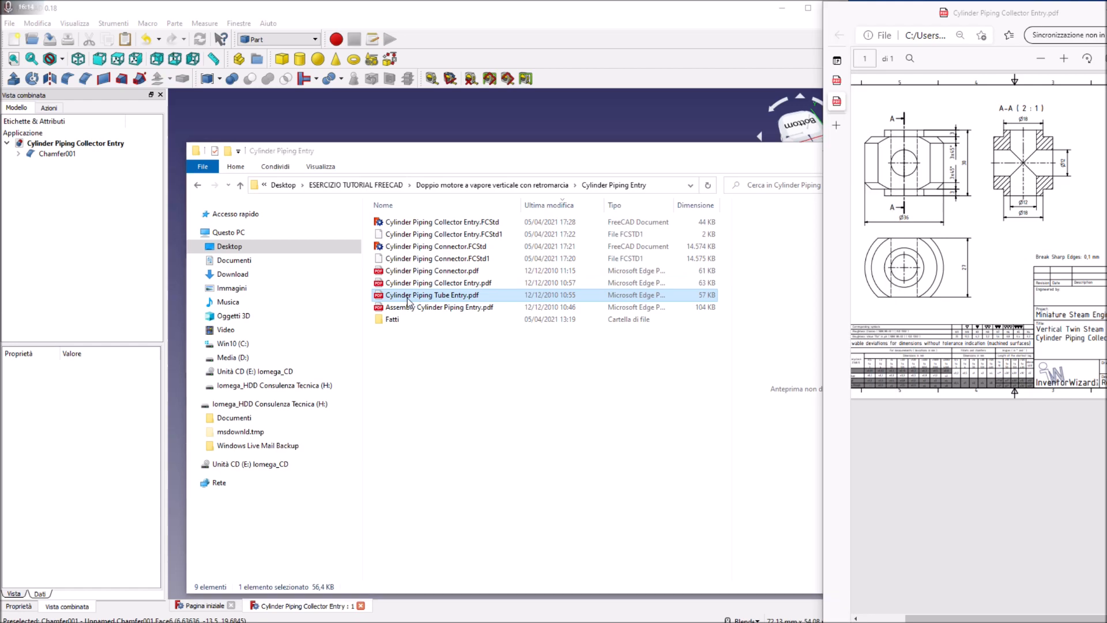
pyautogui.moveTo(898, 13); pyautogui.dragTo(311, 32)
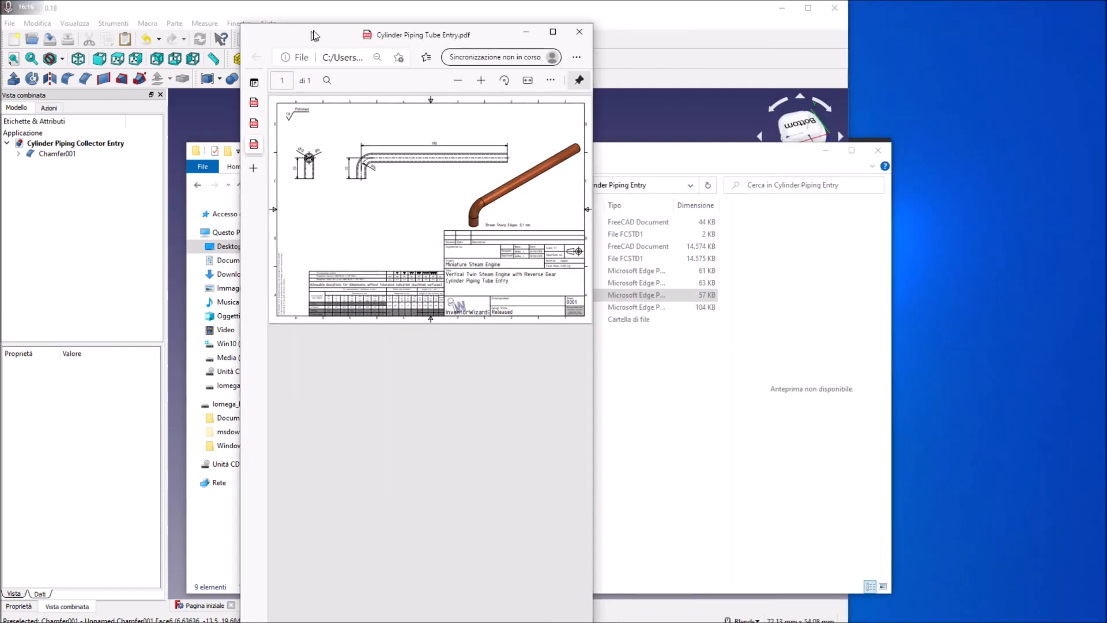
pyautogui.click(554, 33)
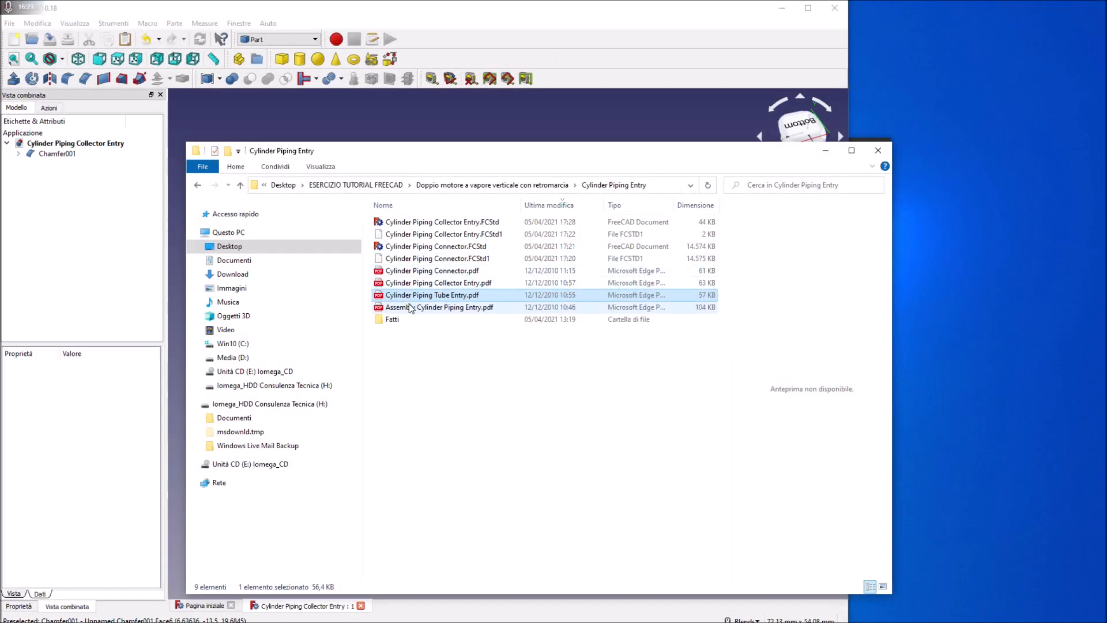
pyautogui.doubleClick(409, 308)
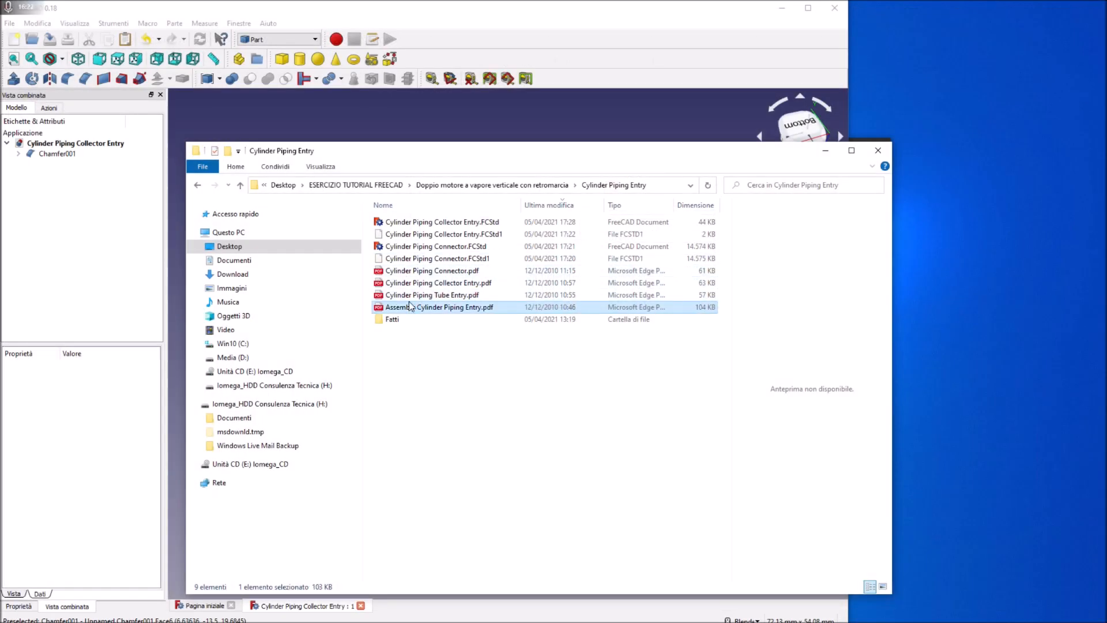